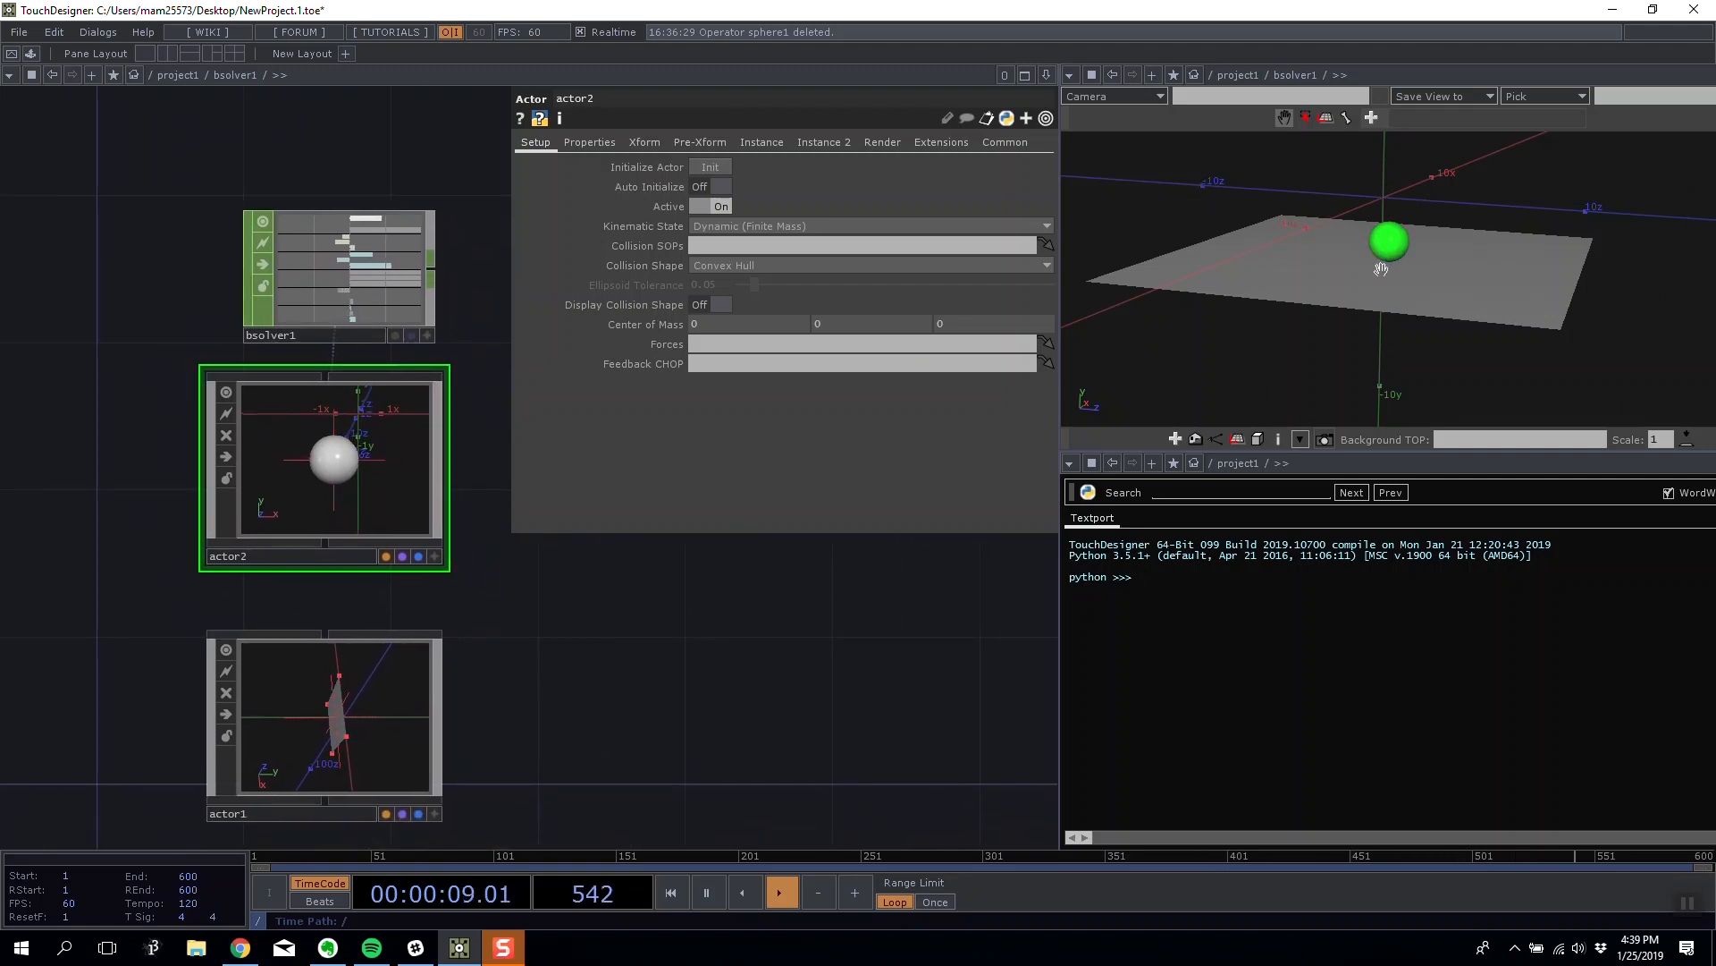
Try tilting the actor1 ground plane around its Y and Z axes, and reinitialize actor2.
{"action": "left_click", "coordinate": [415, 721]}
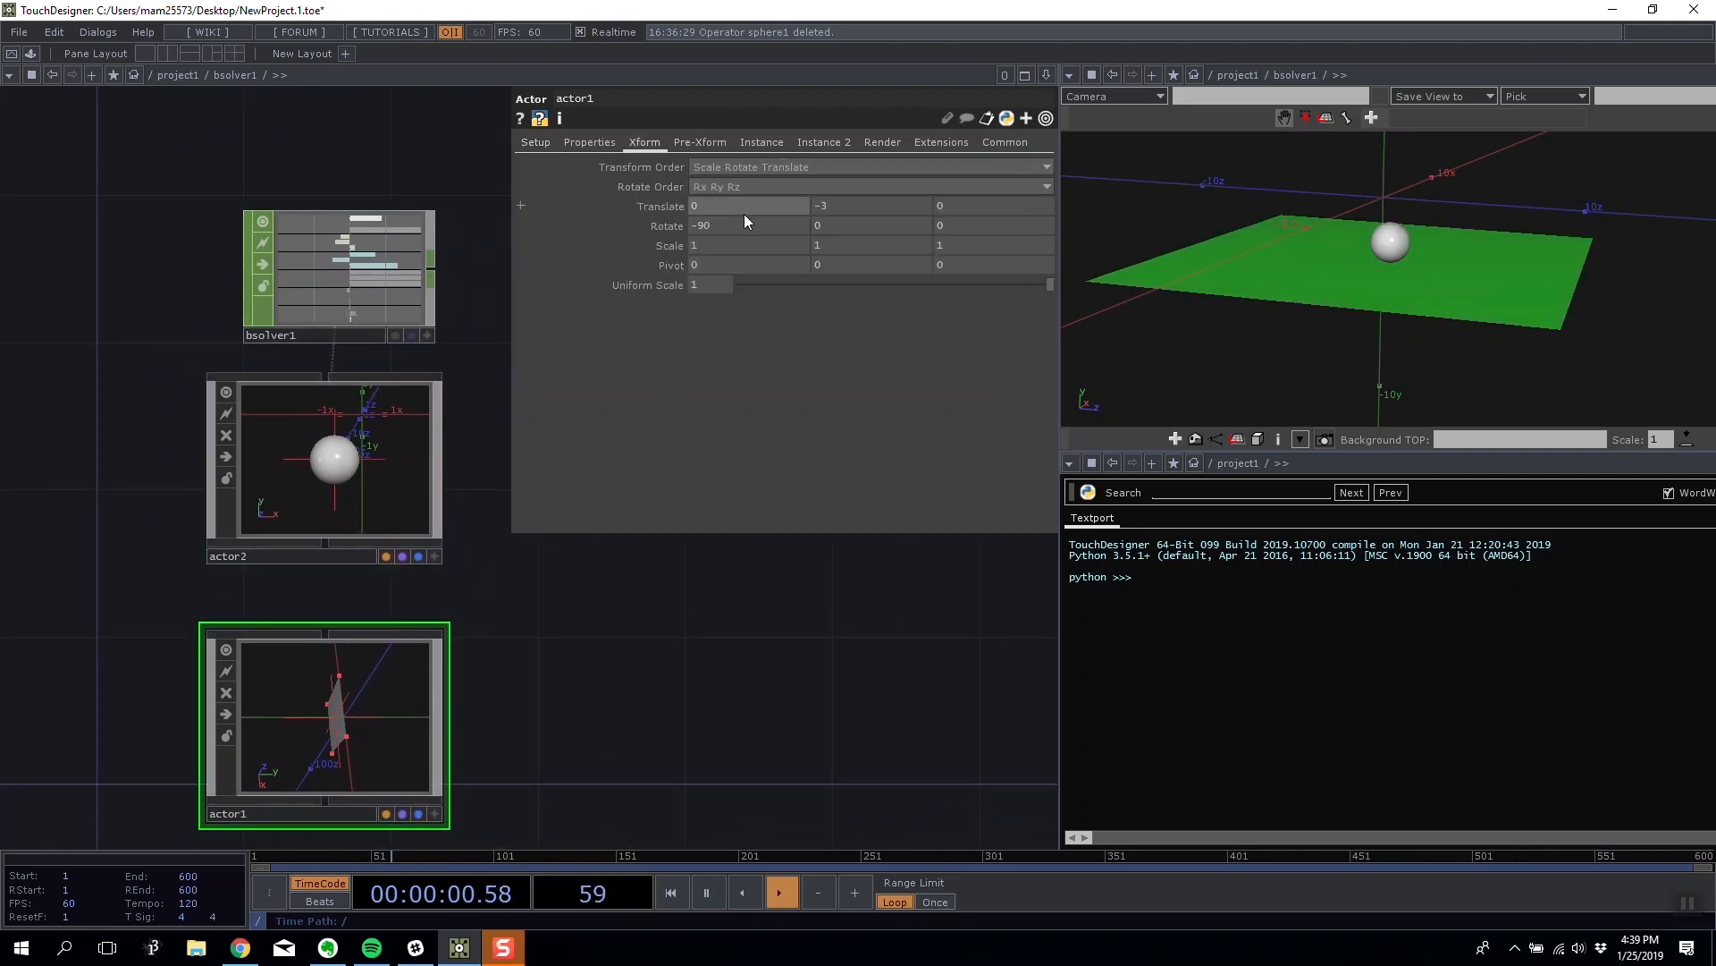
{"action": "mouse_move", "coordinate": [842, 223]}
{"action": "middle_mouse_down"}
{"action": "mouse_move", "coordinate": [844, 207]}
{"action": "mouse_move", "coordinate": [916, 207]}
{"action": "mouse_move", "coordinate": [836, 207]}
{"action": "middle_mouse_up"}
{"action": "middle_click_drag", "start_coordinate": [949, 225], "coordinate": [930, 190]}
{"action": "left_click_drag", "start_coordinate": [1533, 273], "coordinate": [1394, 264]}
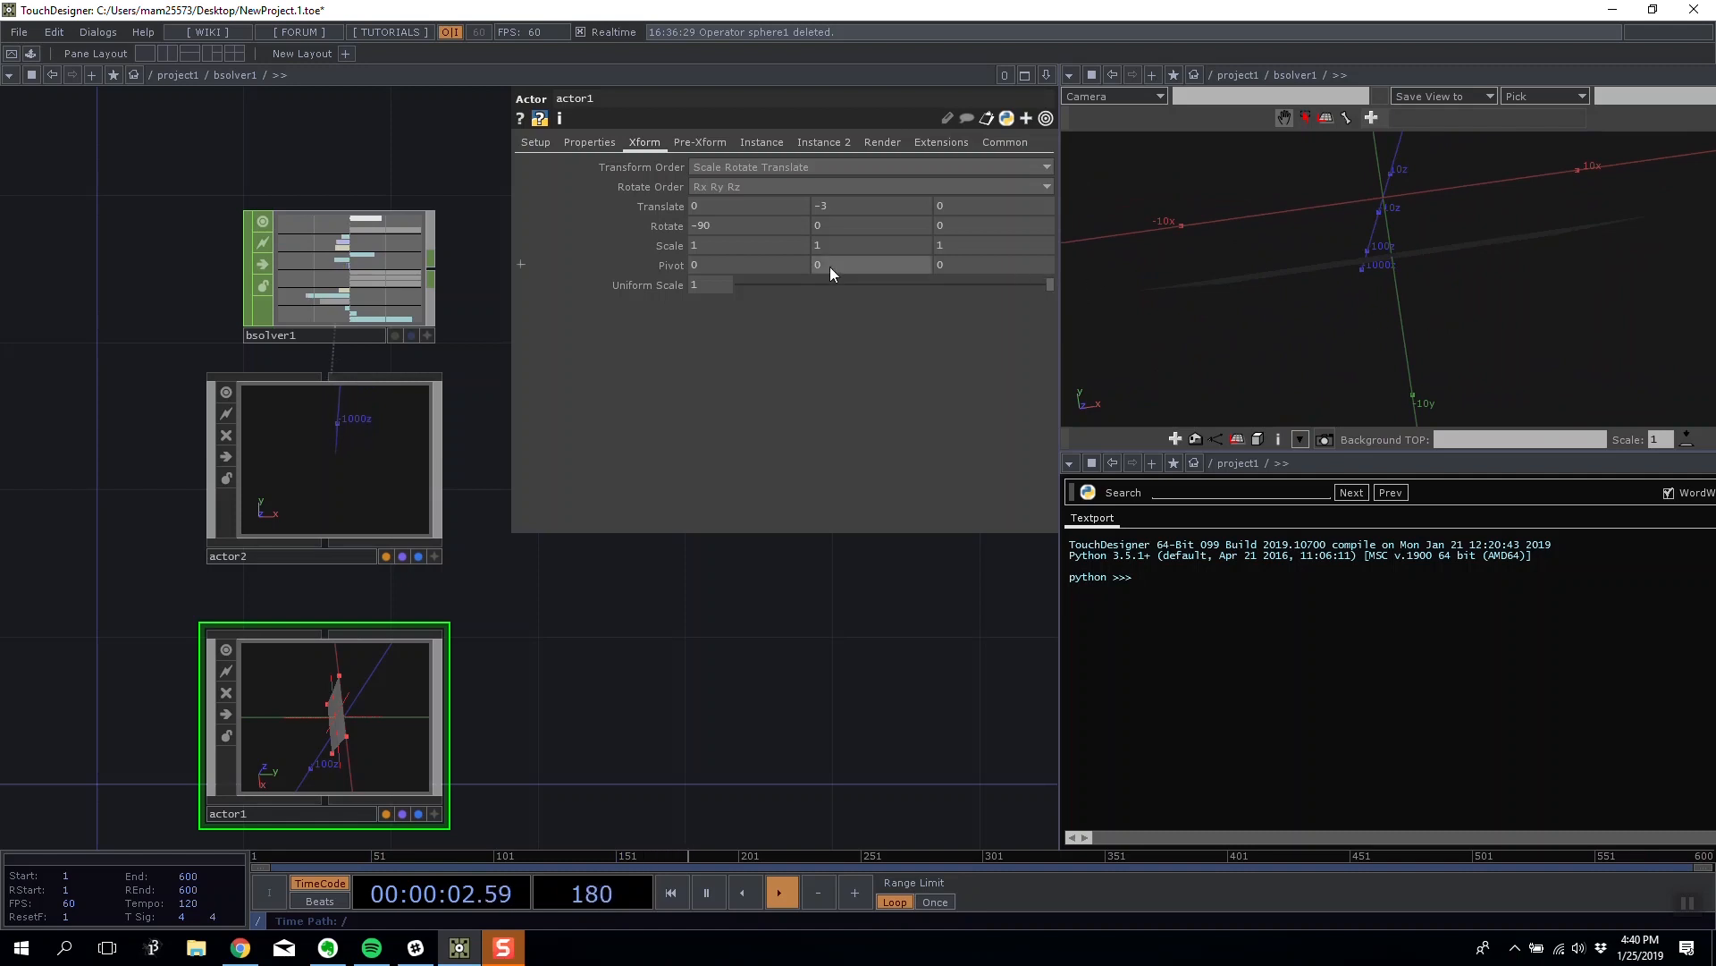
{"action": "left_click", "coordinate": [437, 395]}
{"action": "left_click", "coordinate": [710, 167]}
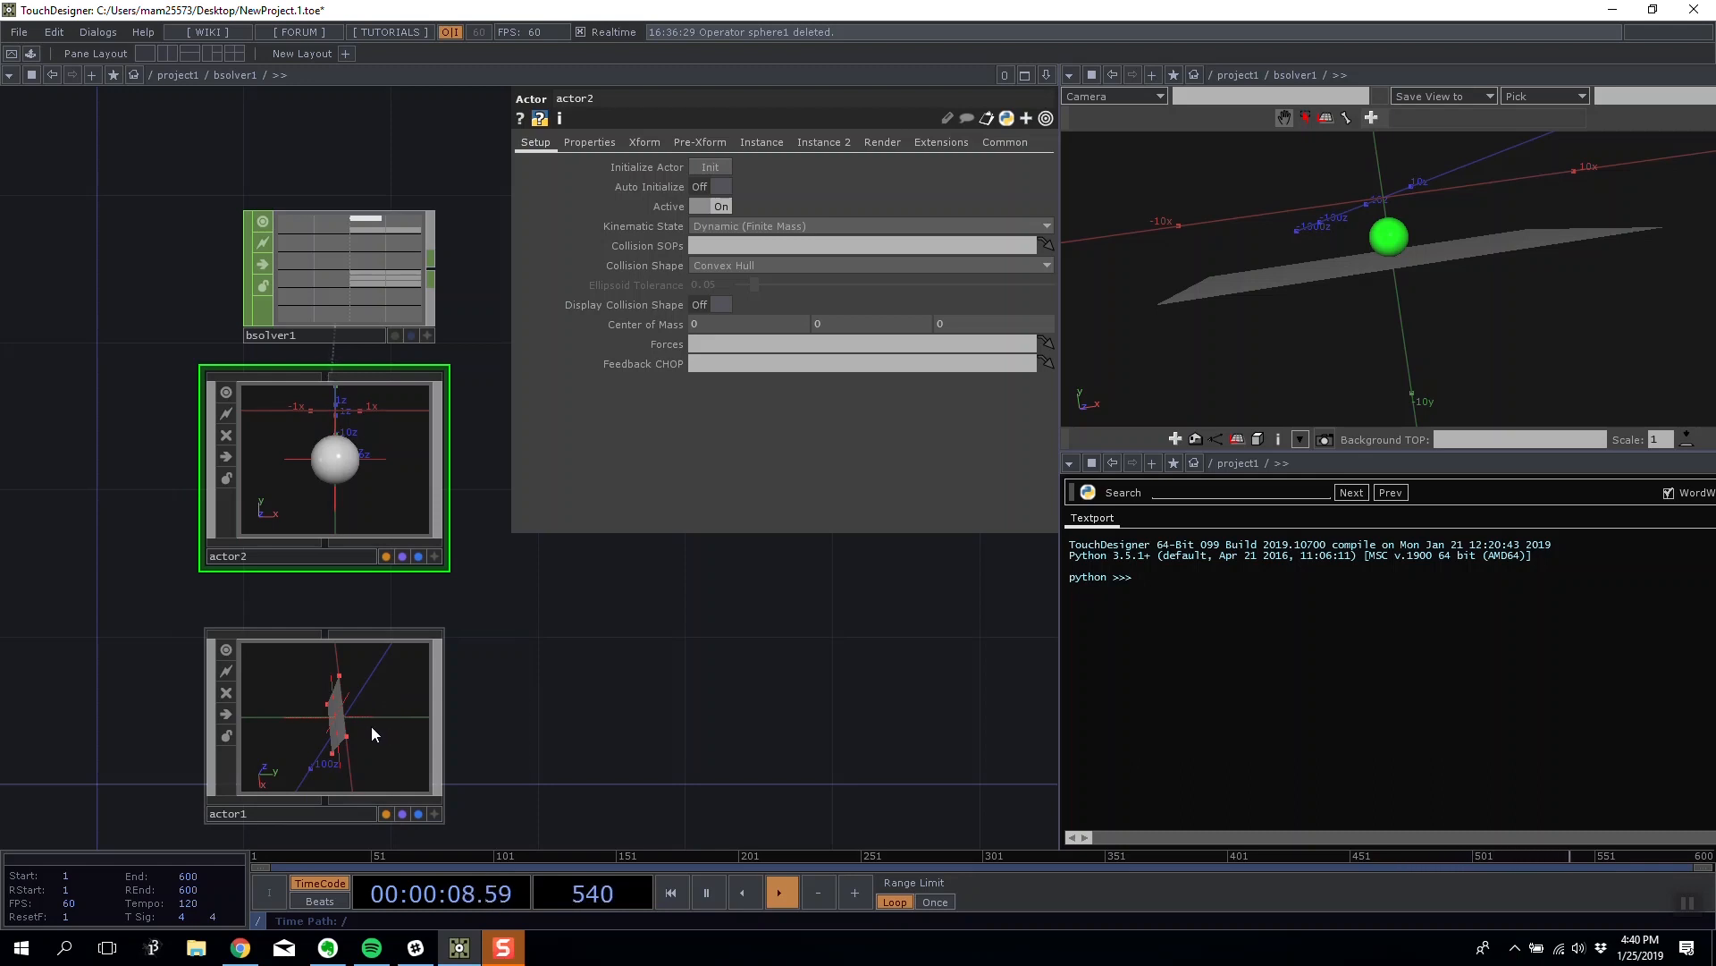
{"action": "scroll", "coordinate": [331, 723], "scroll_direction": "up", "scroll_amount": 2}
{"action": "scroll", "coordinate": [743, 482], "scroll_direction": "down", "scroll_amount": 2}
{"action": "scroll", "coordinate": [743, 482], "scroll_direction": "down", "scroll_amount": 2}
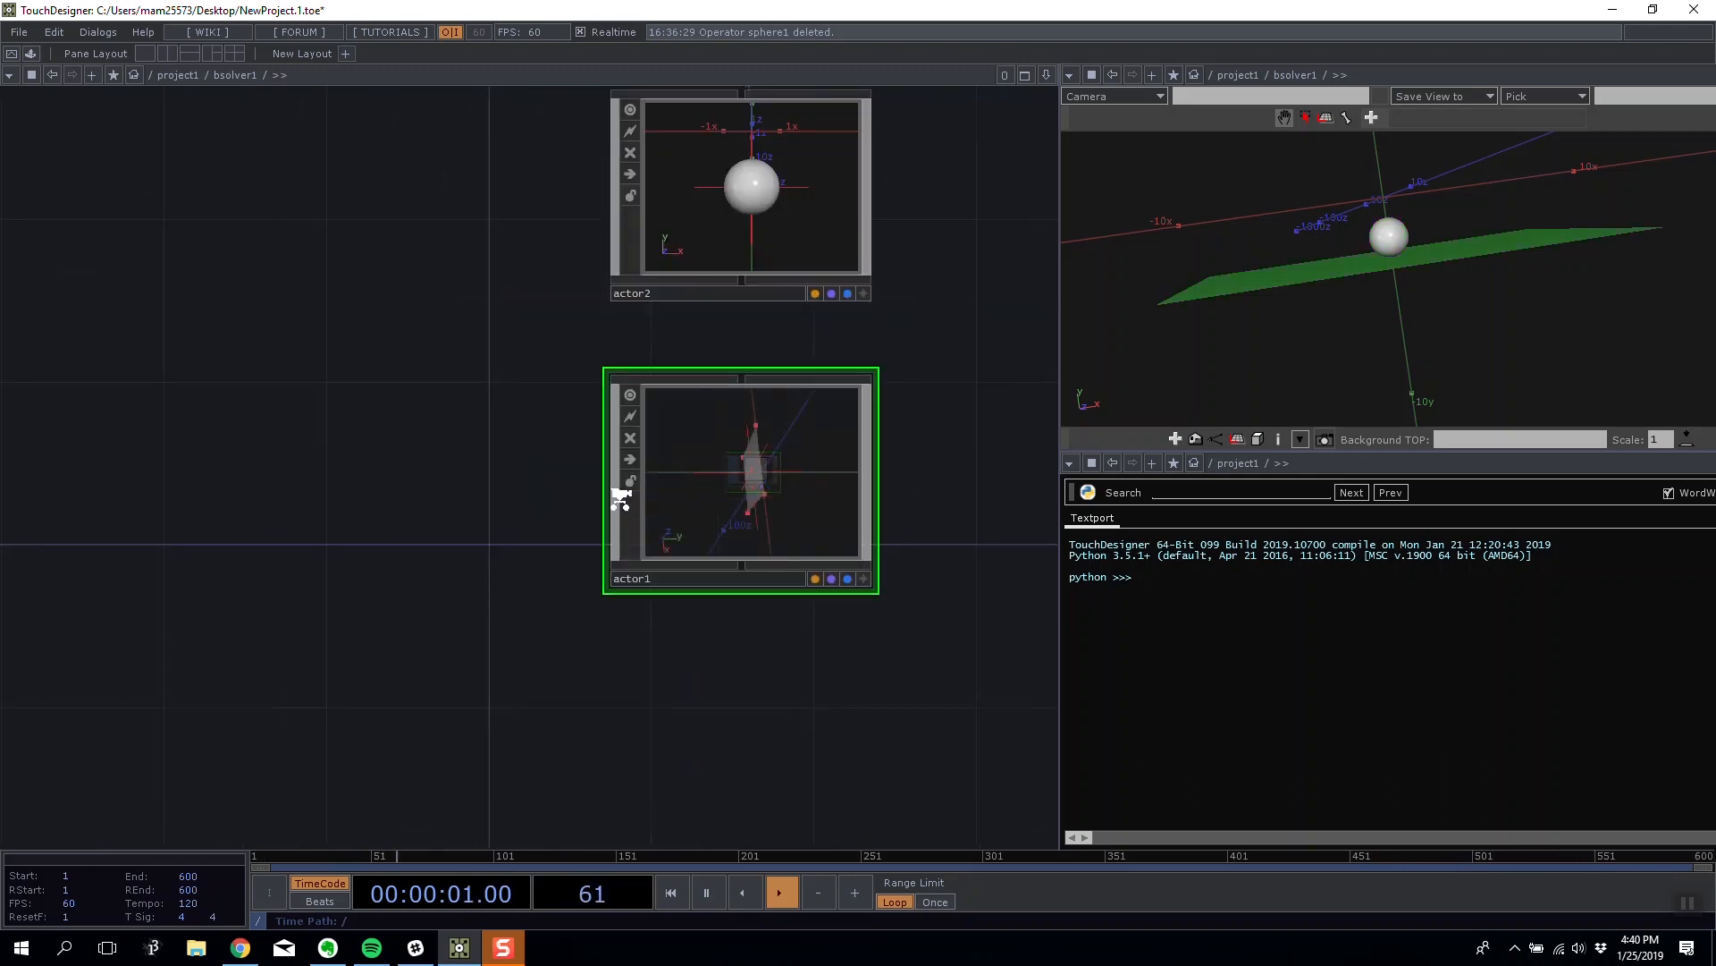
{"action": "key", "text": "p"}
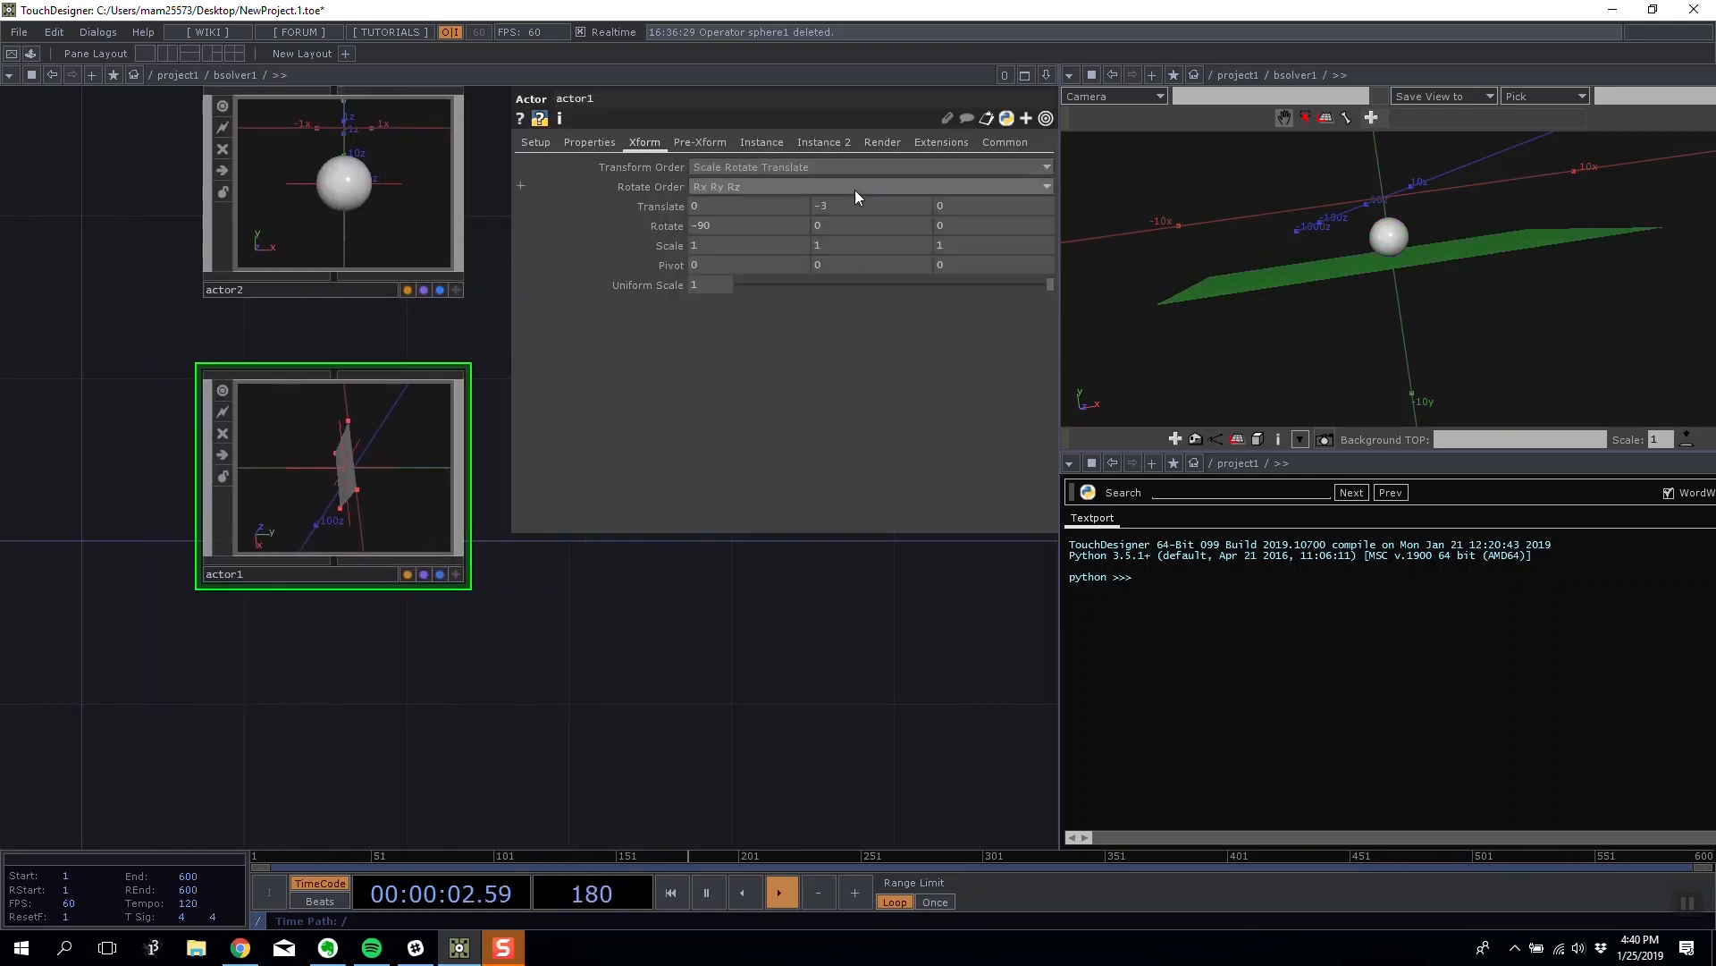
{"action": "left_click_drag", "start_coordinate": [813, 668], "coordinate": [789, 763]}
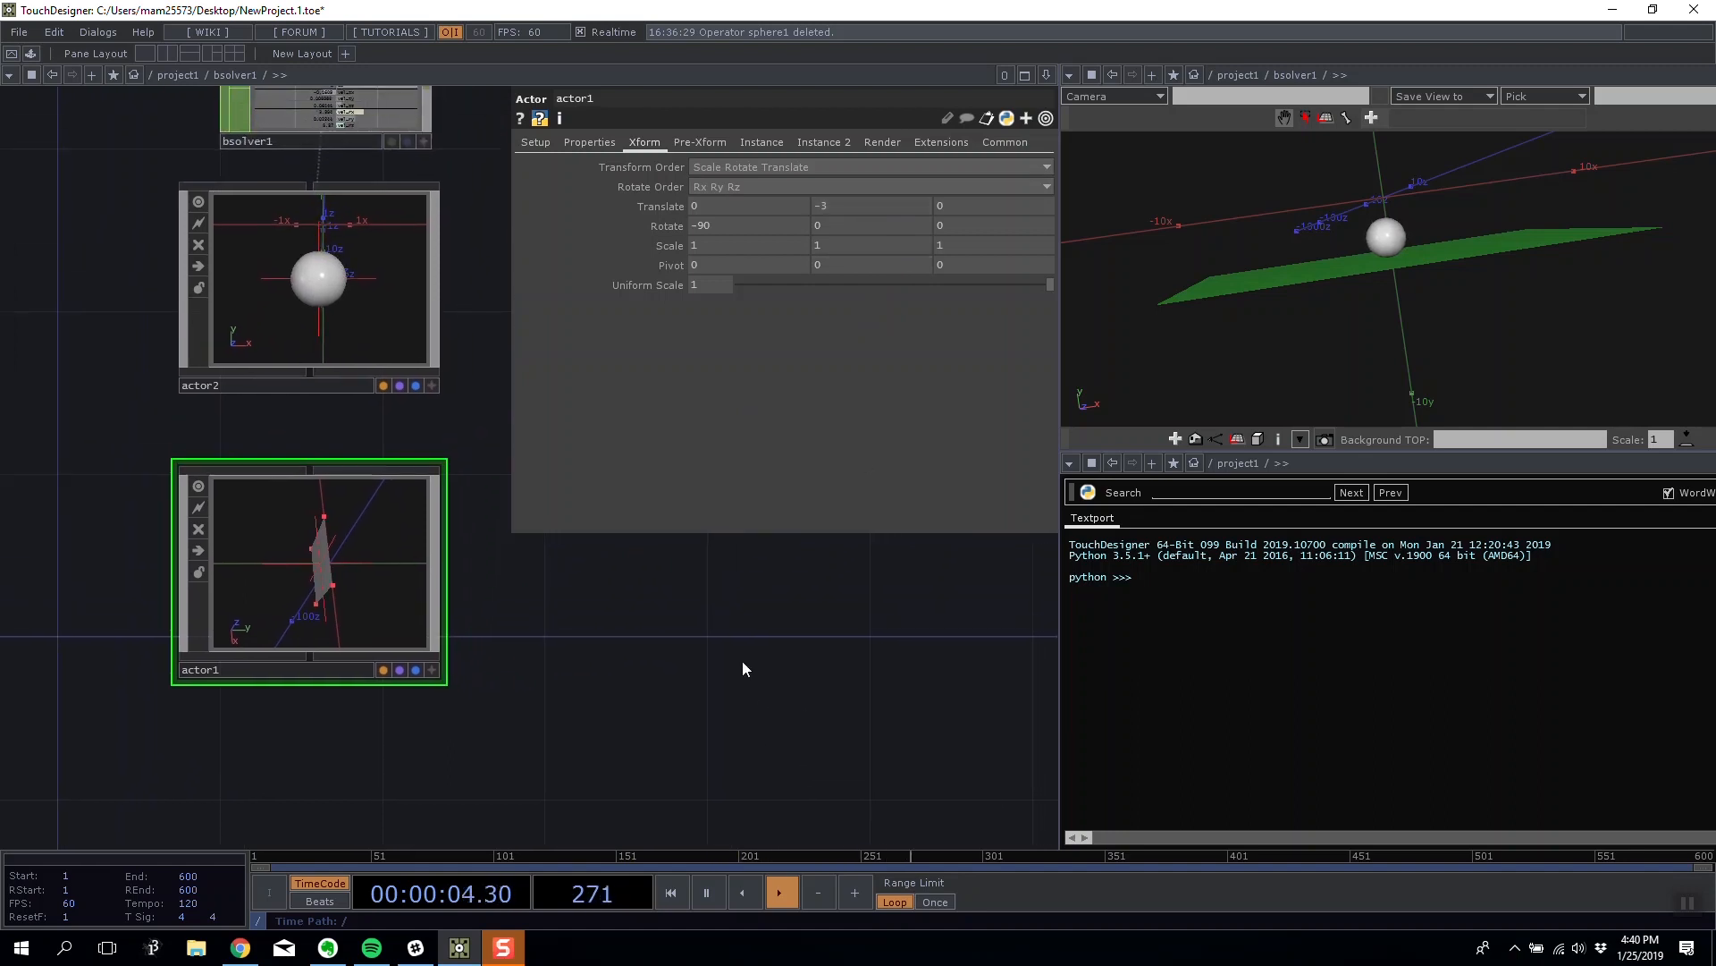
{"action": "left_click", "coordinate": [326, 218]}
{"action": "left_click_drag", "start_coordinate": [1477, 258], "coordinate": [1390, 255]}
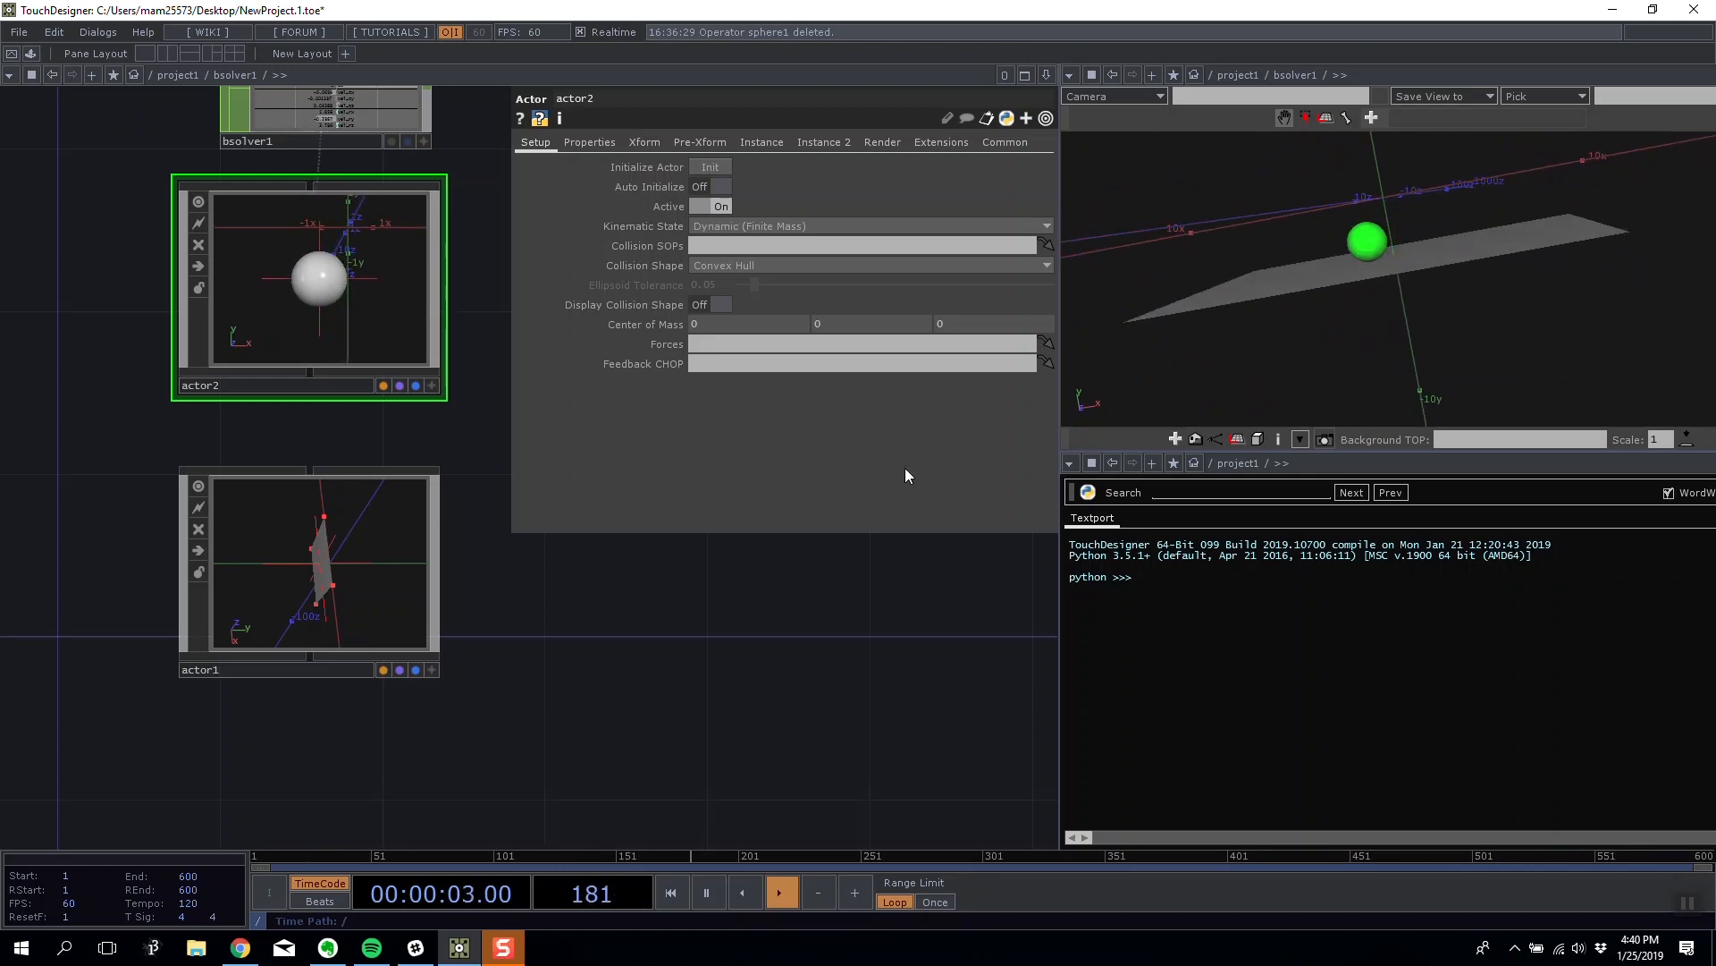
{"action": "left_click_drag", "start_coordinate": [675, 617], "coordinate": [670, 657]}
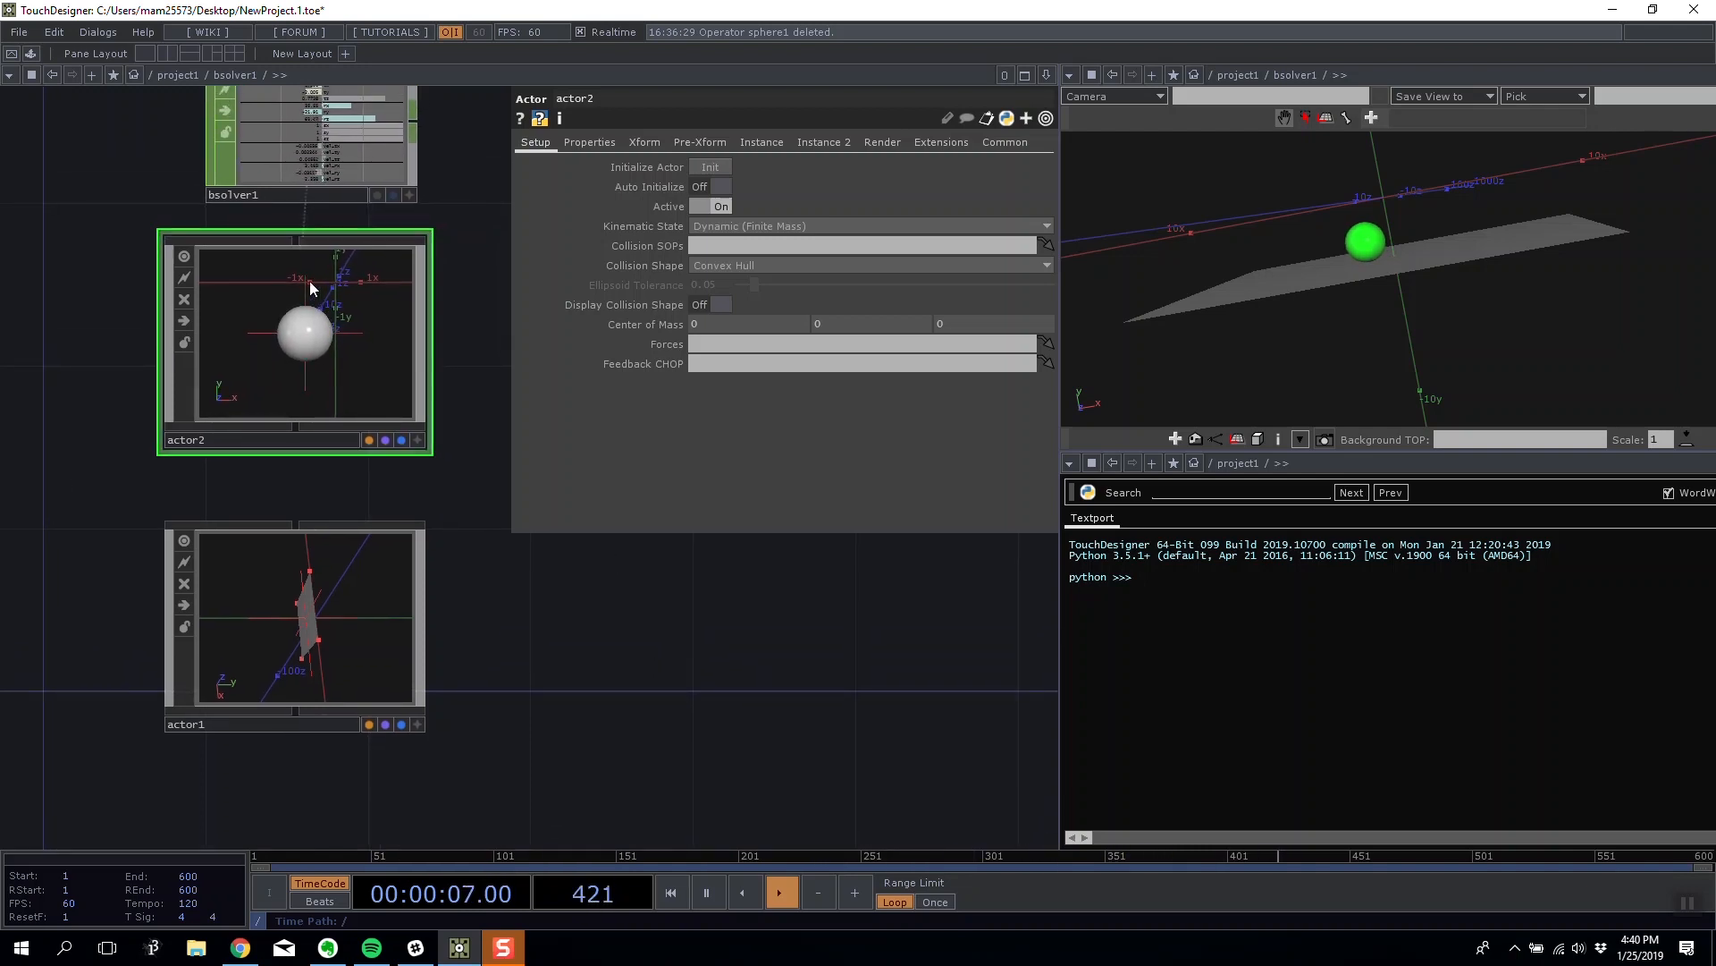
Add a Force component to the network beside actor2.
{"action": "left_click_drag", "start_coordinate": [501, 575], "coordinate": [658, 599]}
{"action": "key", "text": "Tab"}
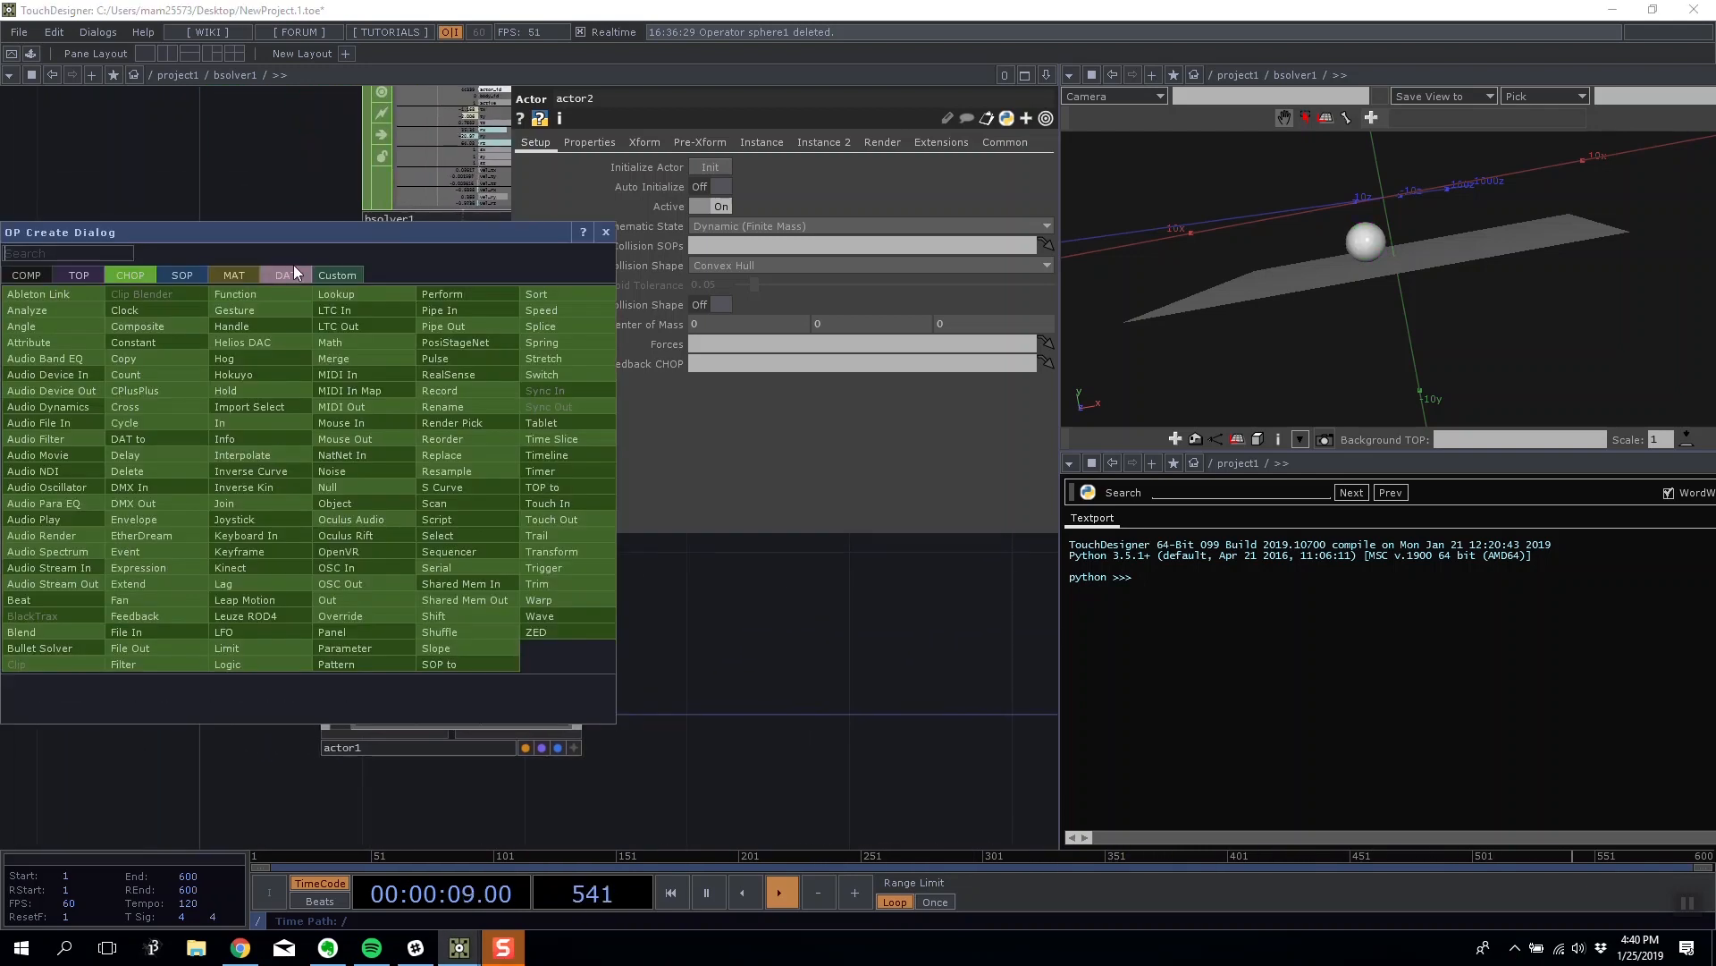
{"action": "left_click", "coordinate": [49, 273]}
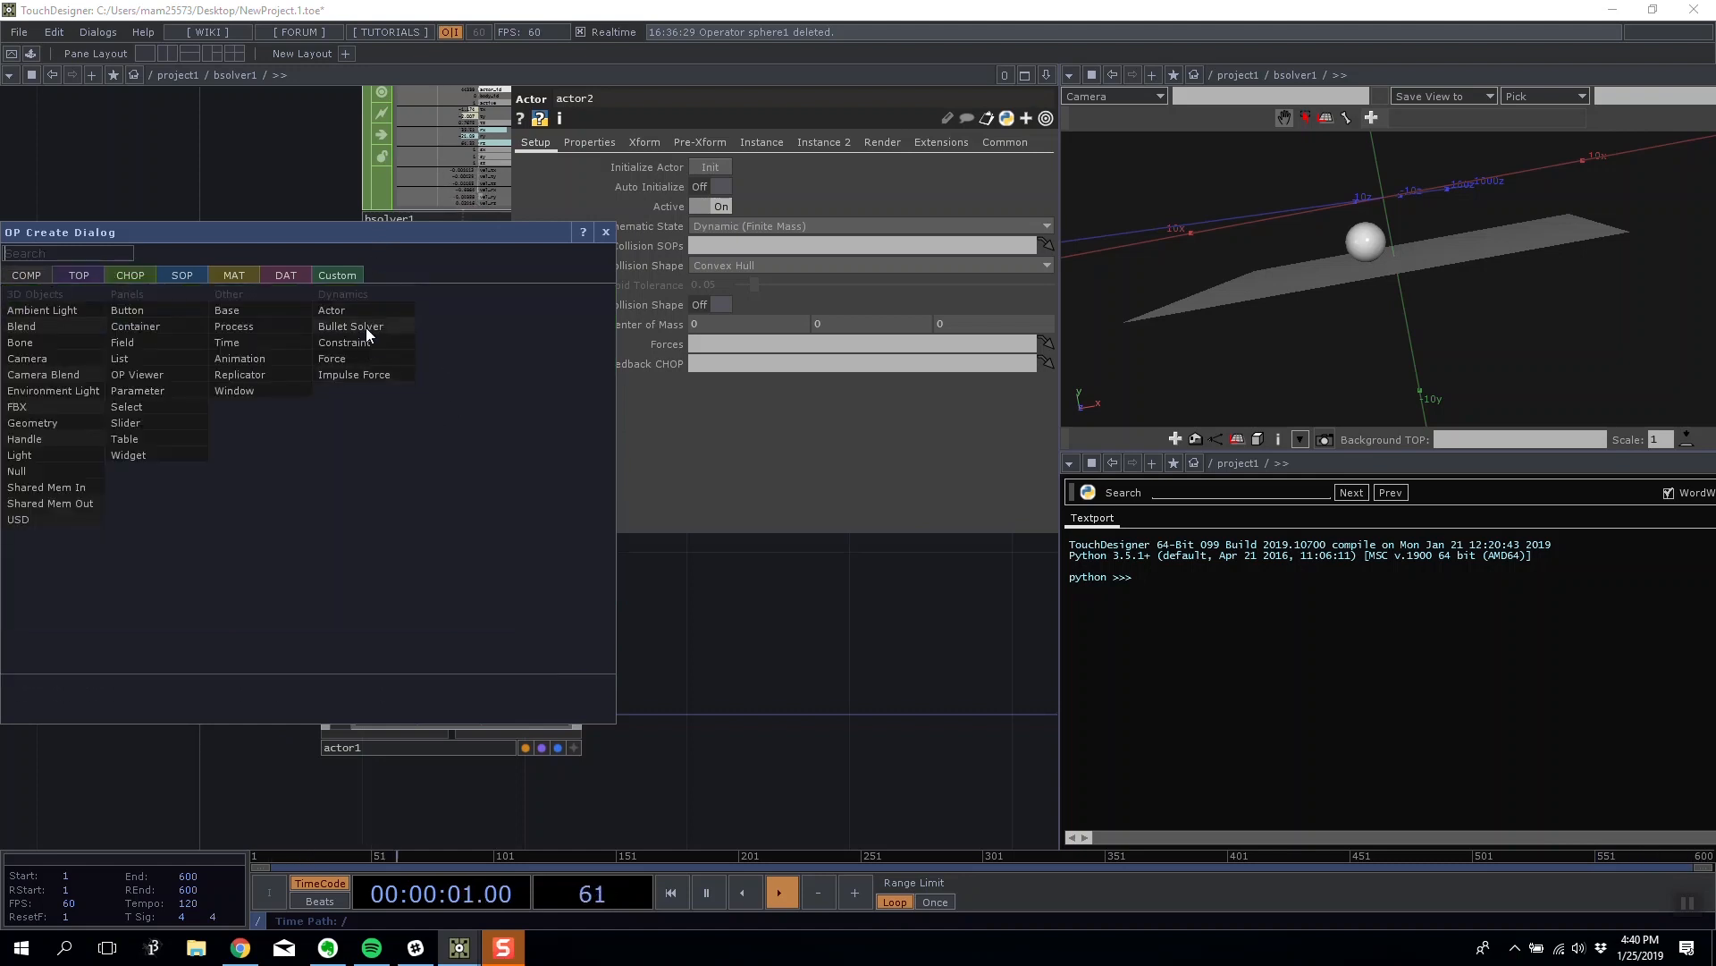
{"action": "left_click", "coordinate": [369, 360]}
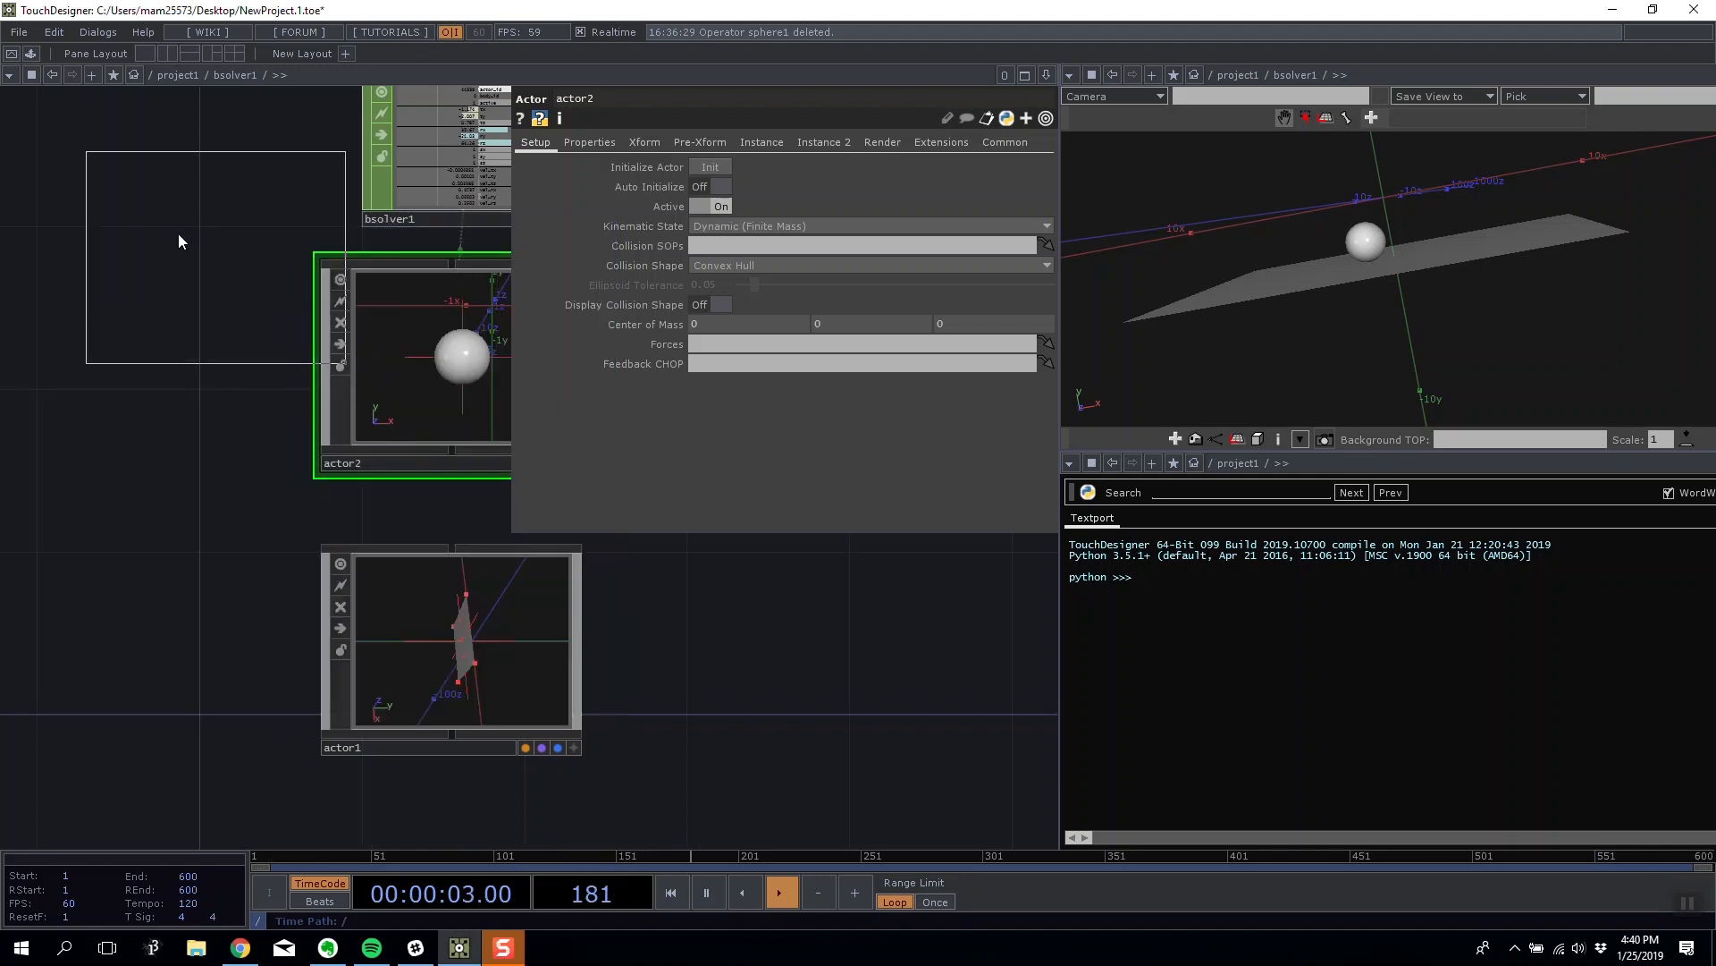
{"action": "left_click", "coordinate": [118, 188]}
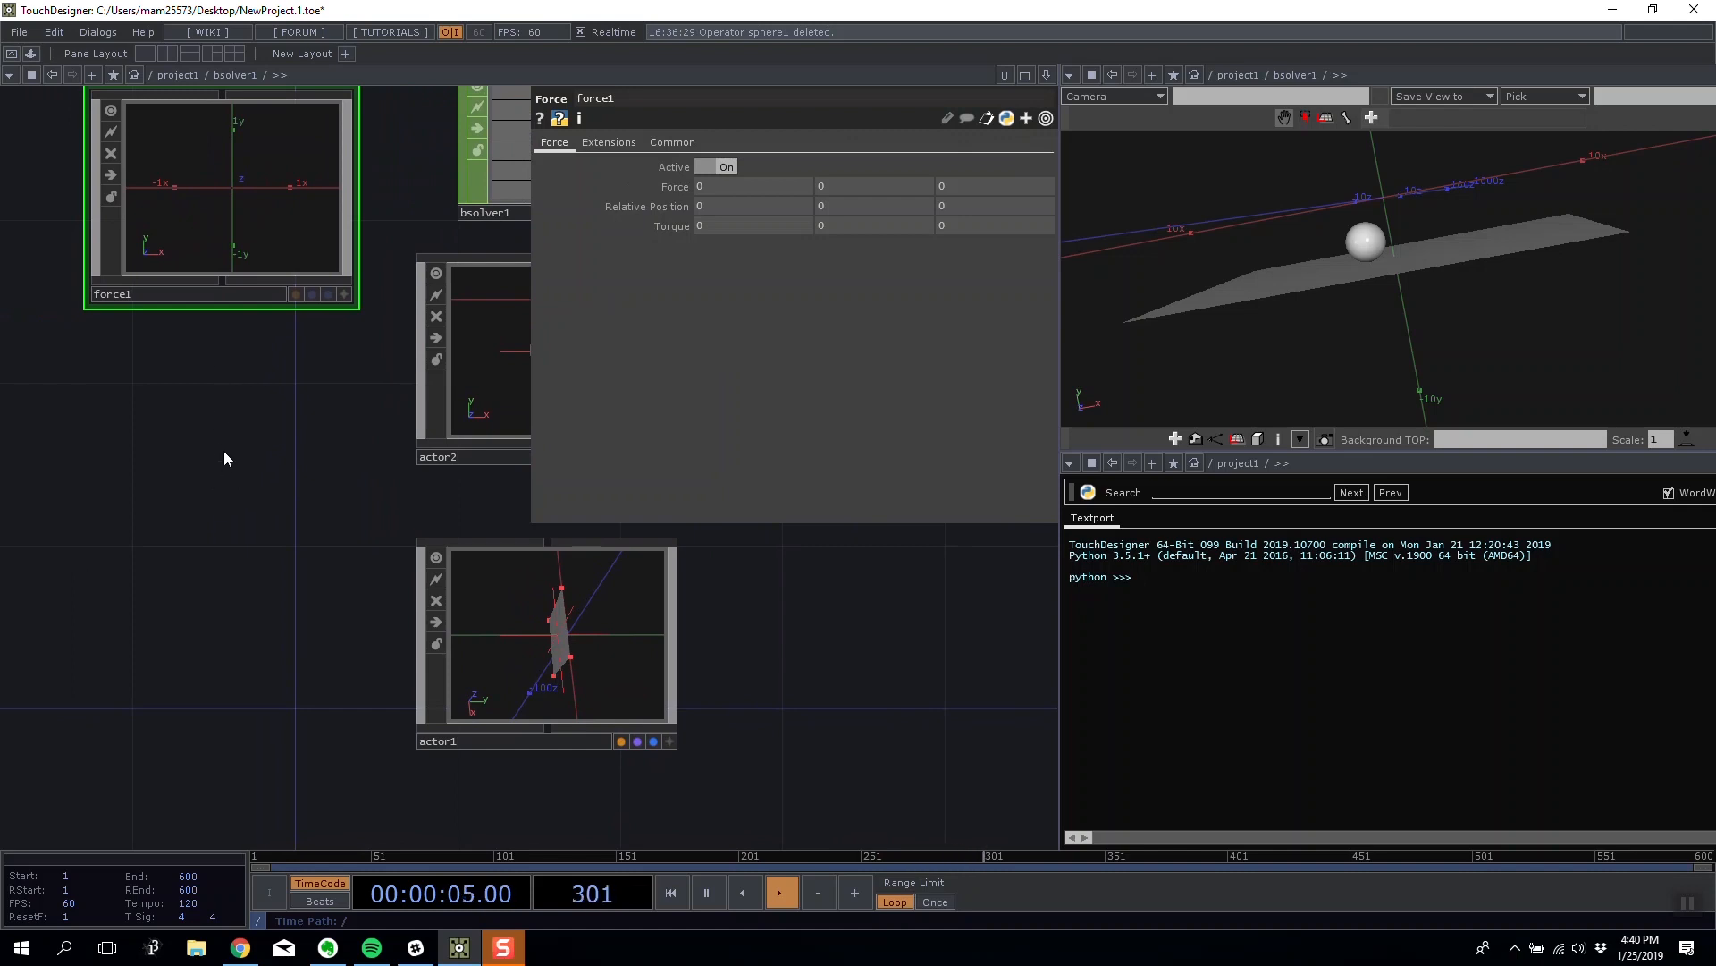
Add an Impulse Force component directly below force1.
{"action": "key", "text": "Tab"}
{"action": "left_click", "coordinate": [352, 334]}
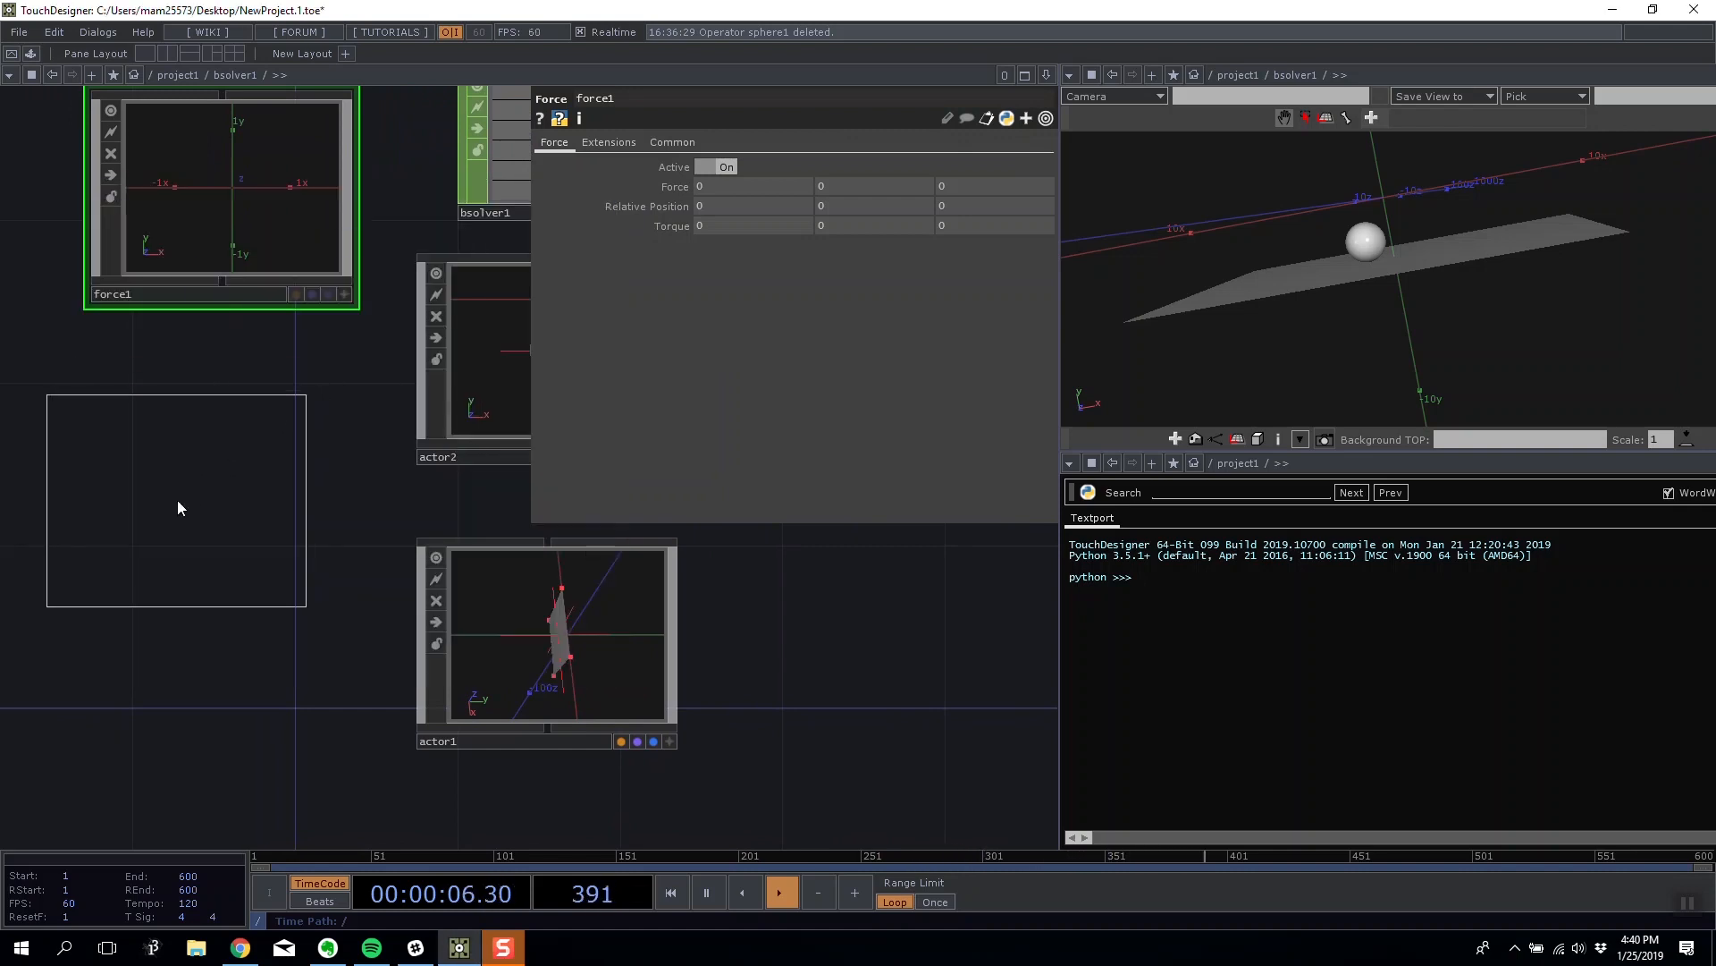
{"action": "left_click", "coordinate": [240, 445]}
{"action": "left_click_drag", "start_coordinate": [402, 195], "coordinate": [414, 259]}
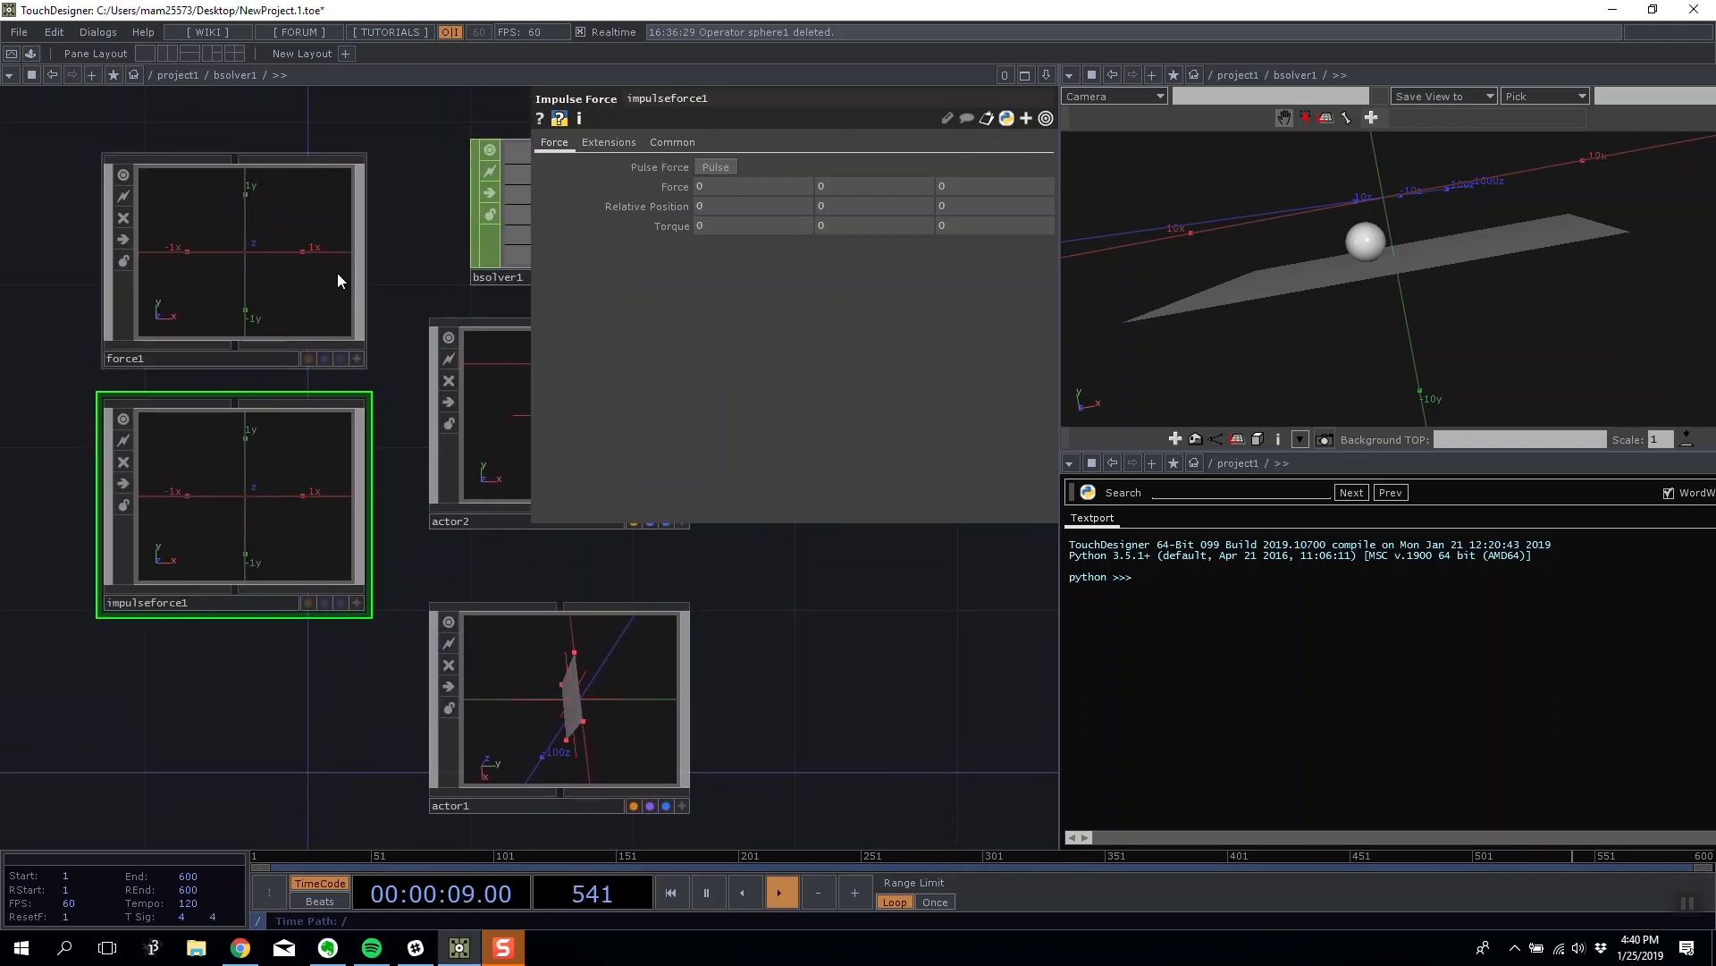
Assign both force1 and impulseforce1 as the forces acting on actor2.
{"action": "left_click", "coordinate": [285, 254]}
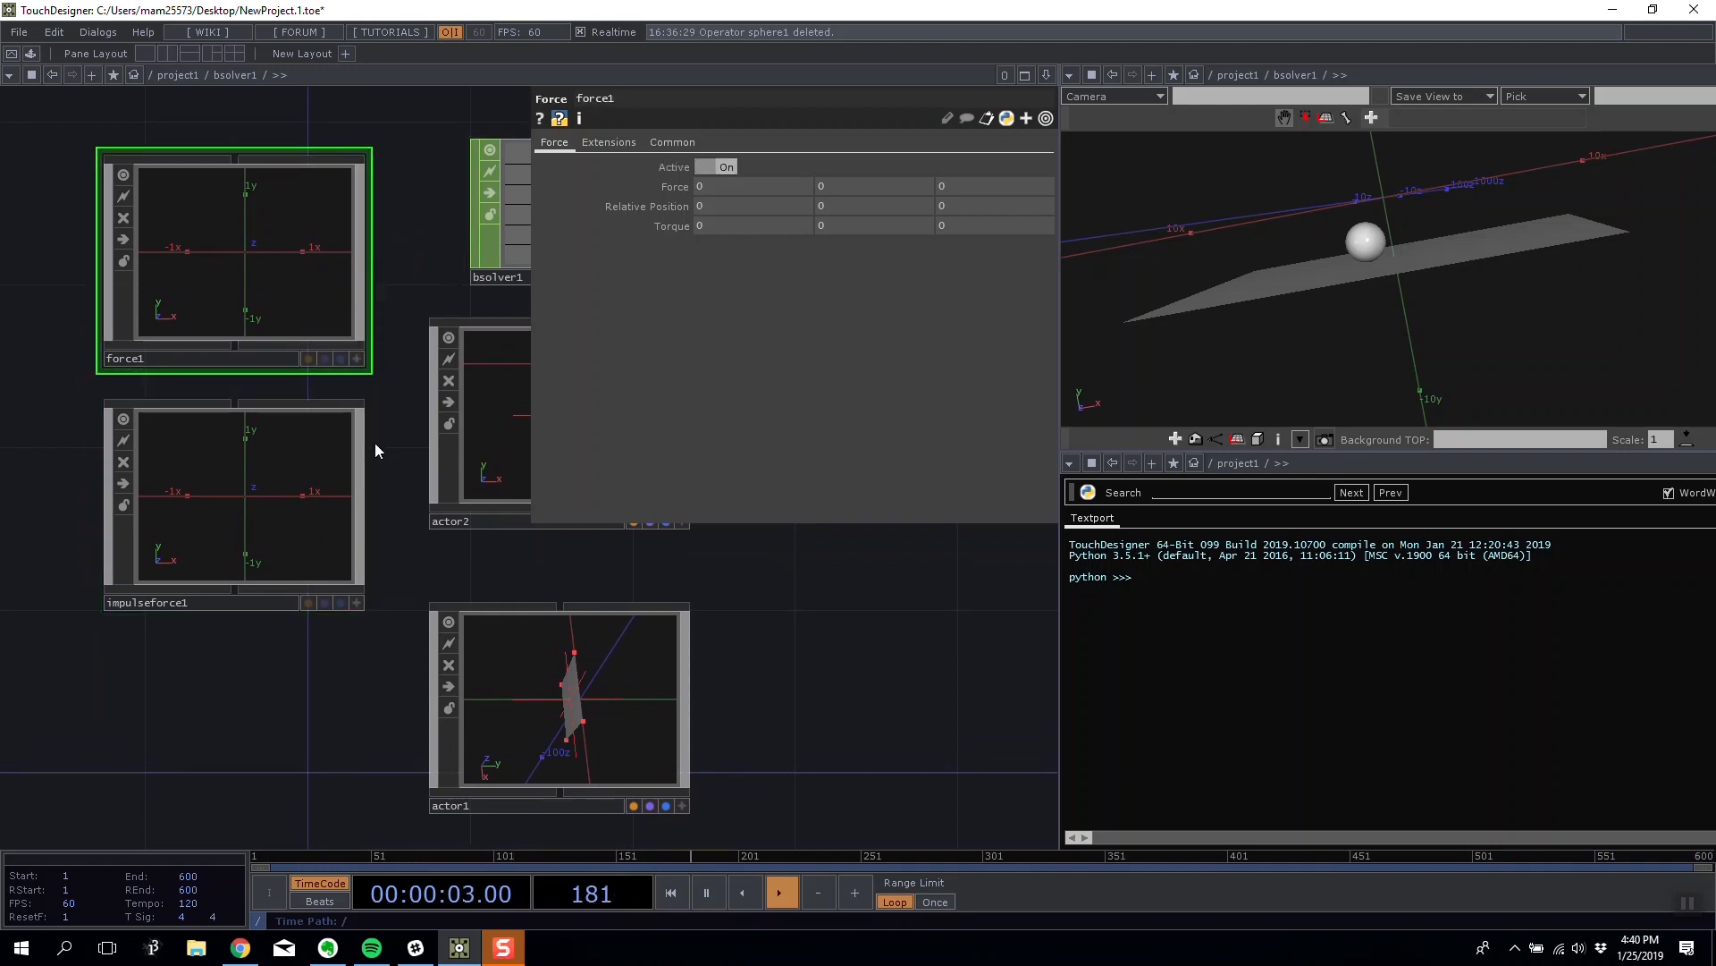
{"action": "left_click", "coordinate": [265, 463]}
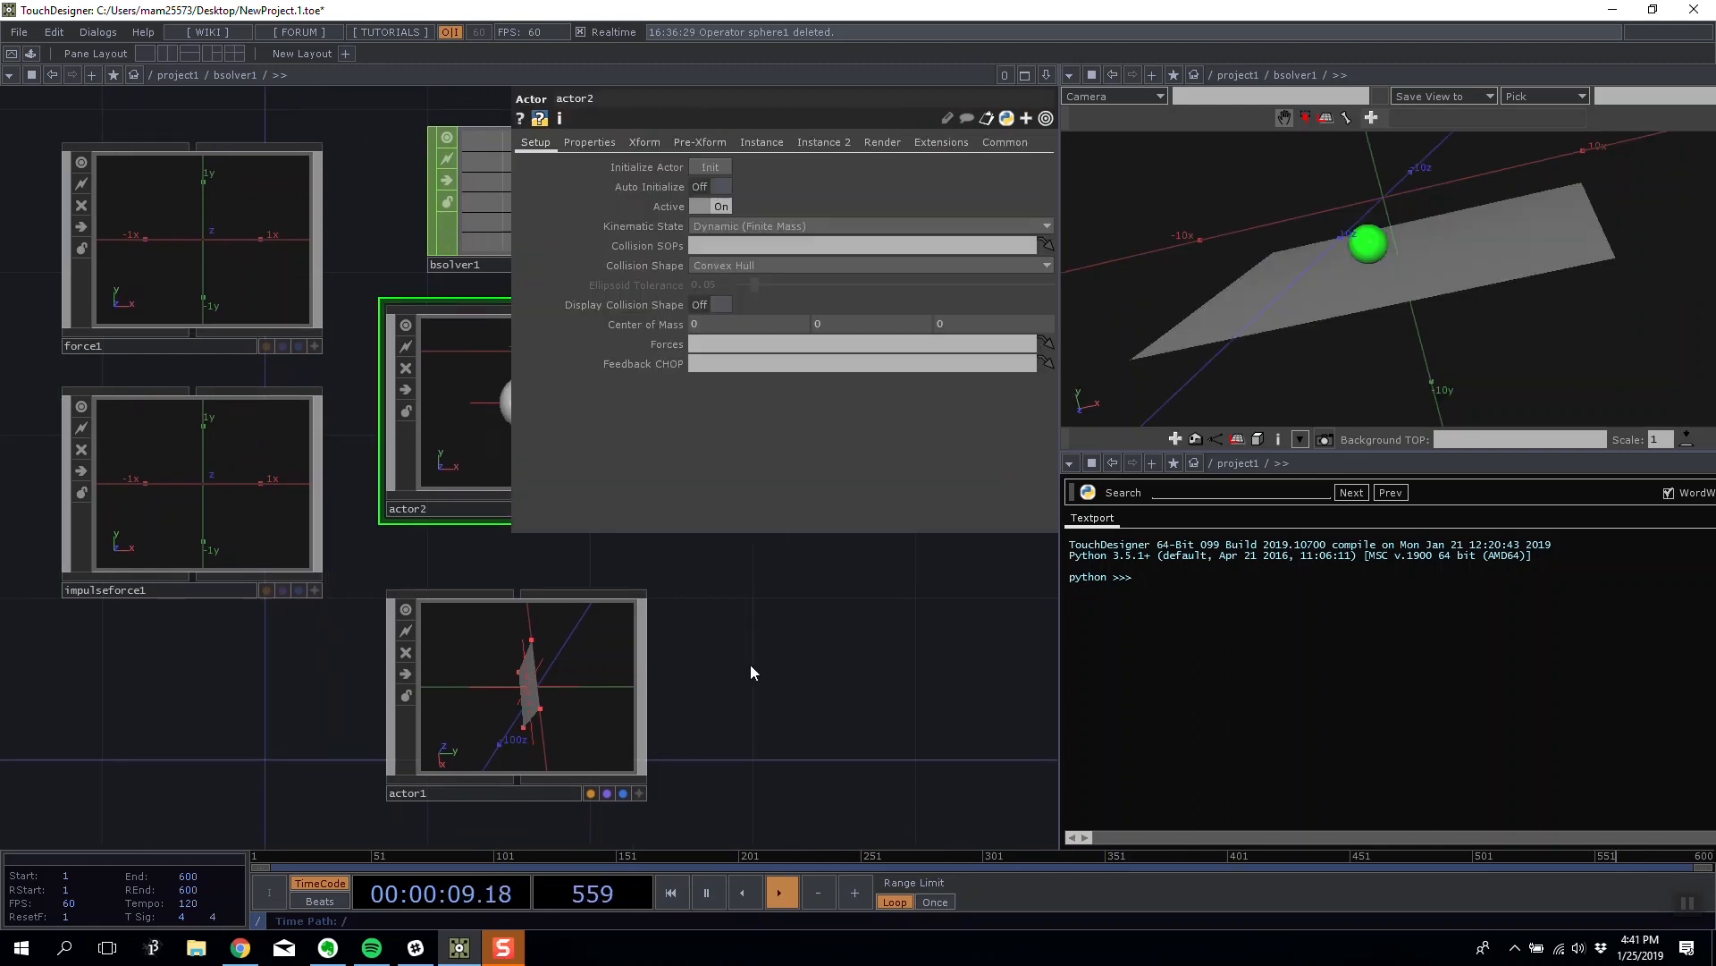
{"action": "left_click", "coordinate": [220, 292]}
{"action": "left_click", "coordinate": [204, 456]}
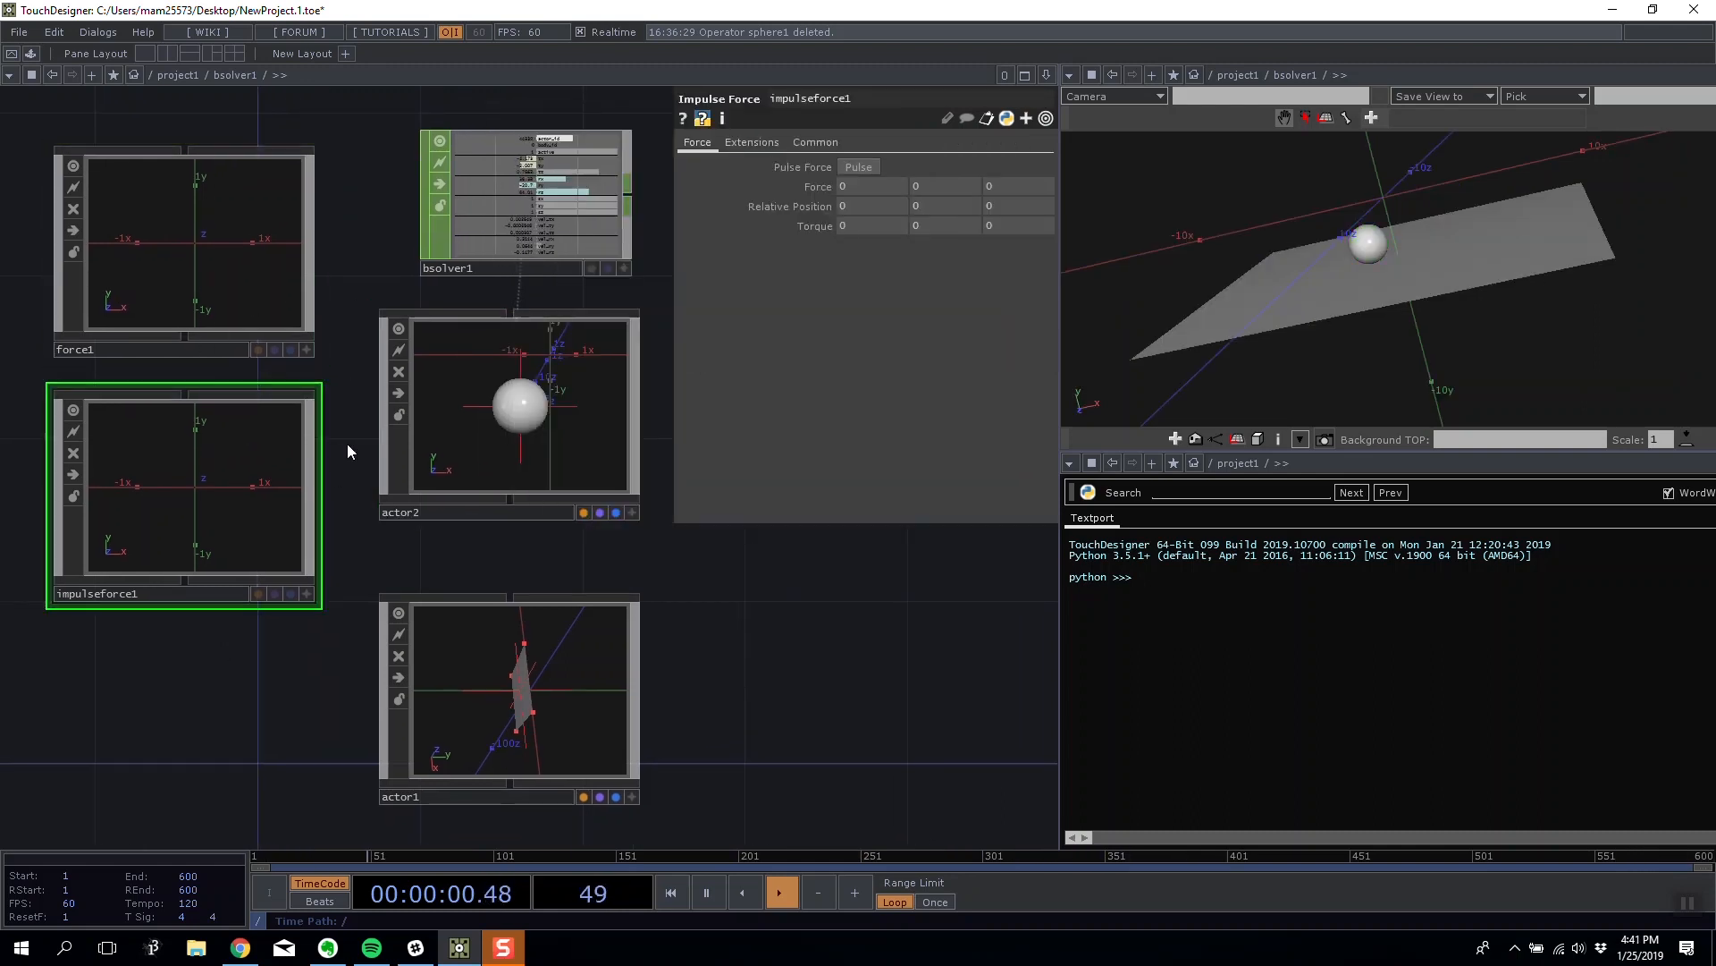
{"action": "left_click", "coordinate": [469, 398]}
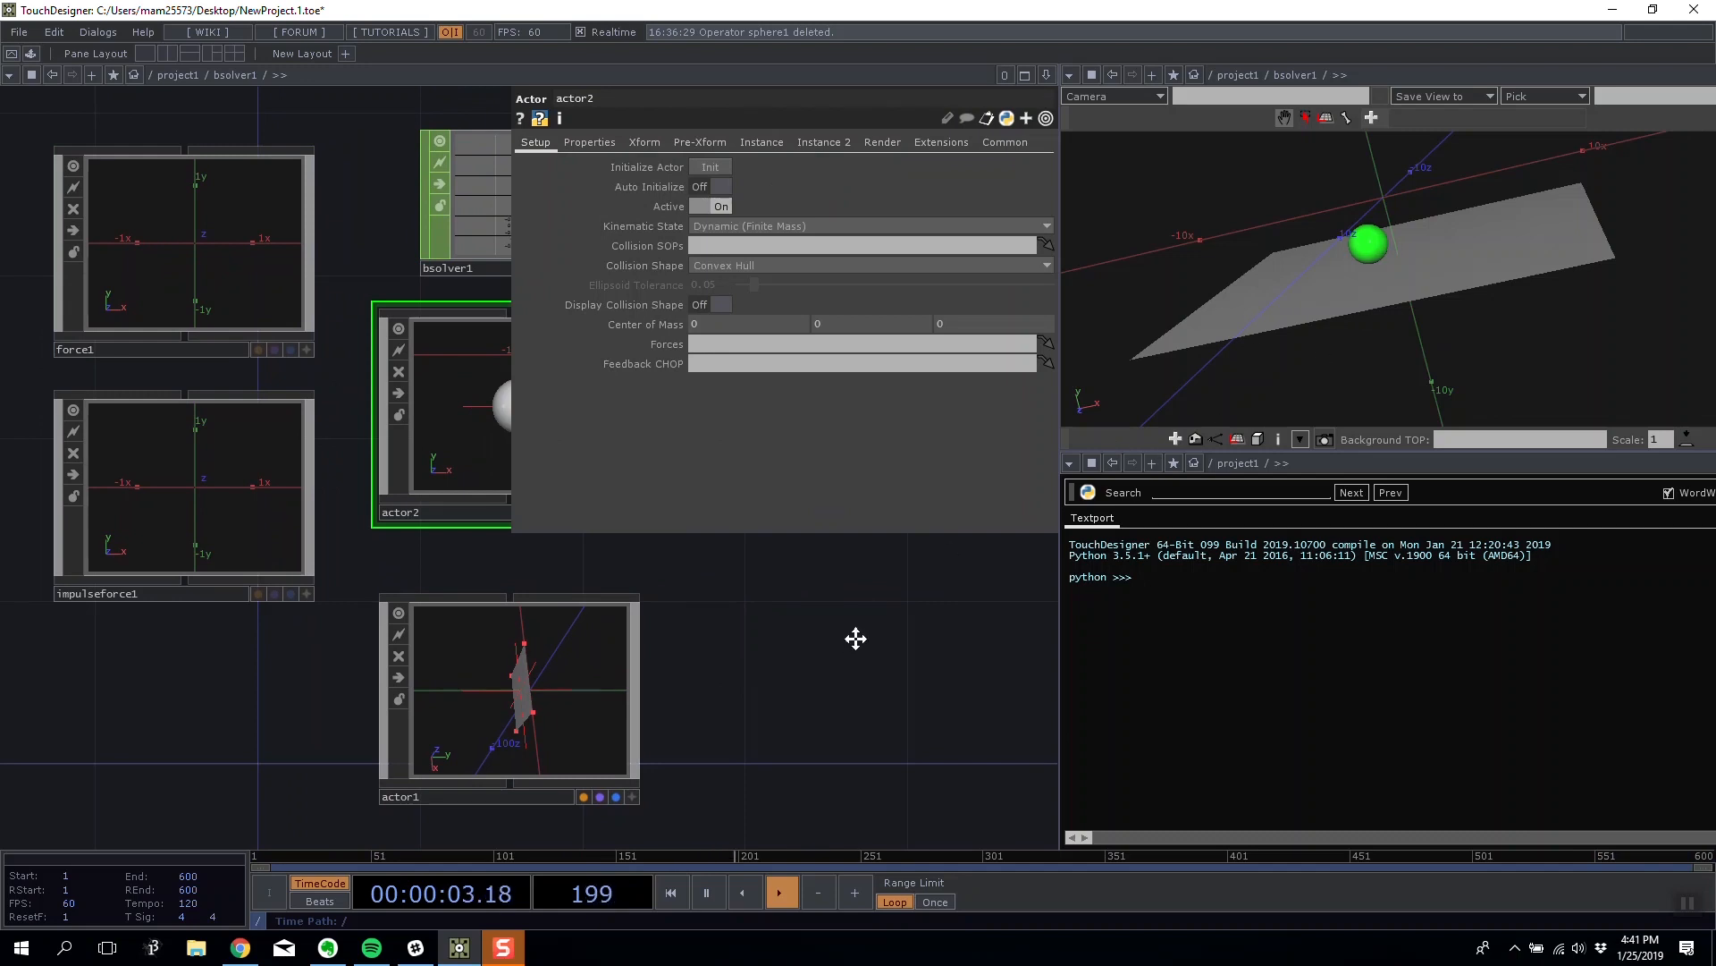
{"action": "left_click_drag", "start_coordinate": [855, 638], "coordinate": [785, 660]}
{"action": "left_click_drag", "start_coordinate": [172, 336], "coordinate": [748, 347]}
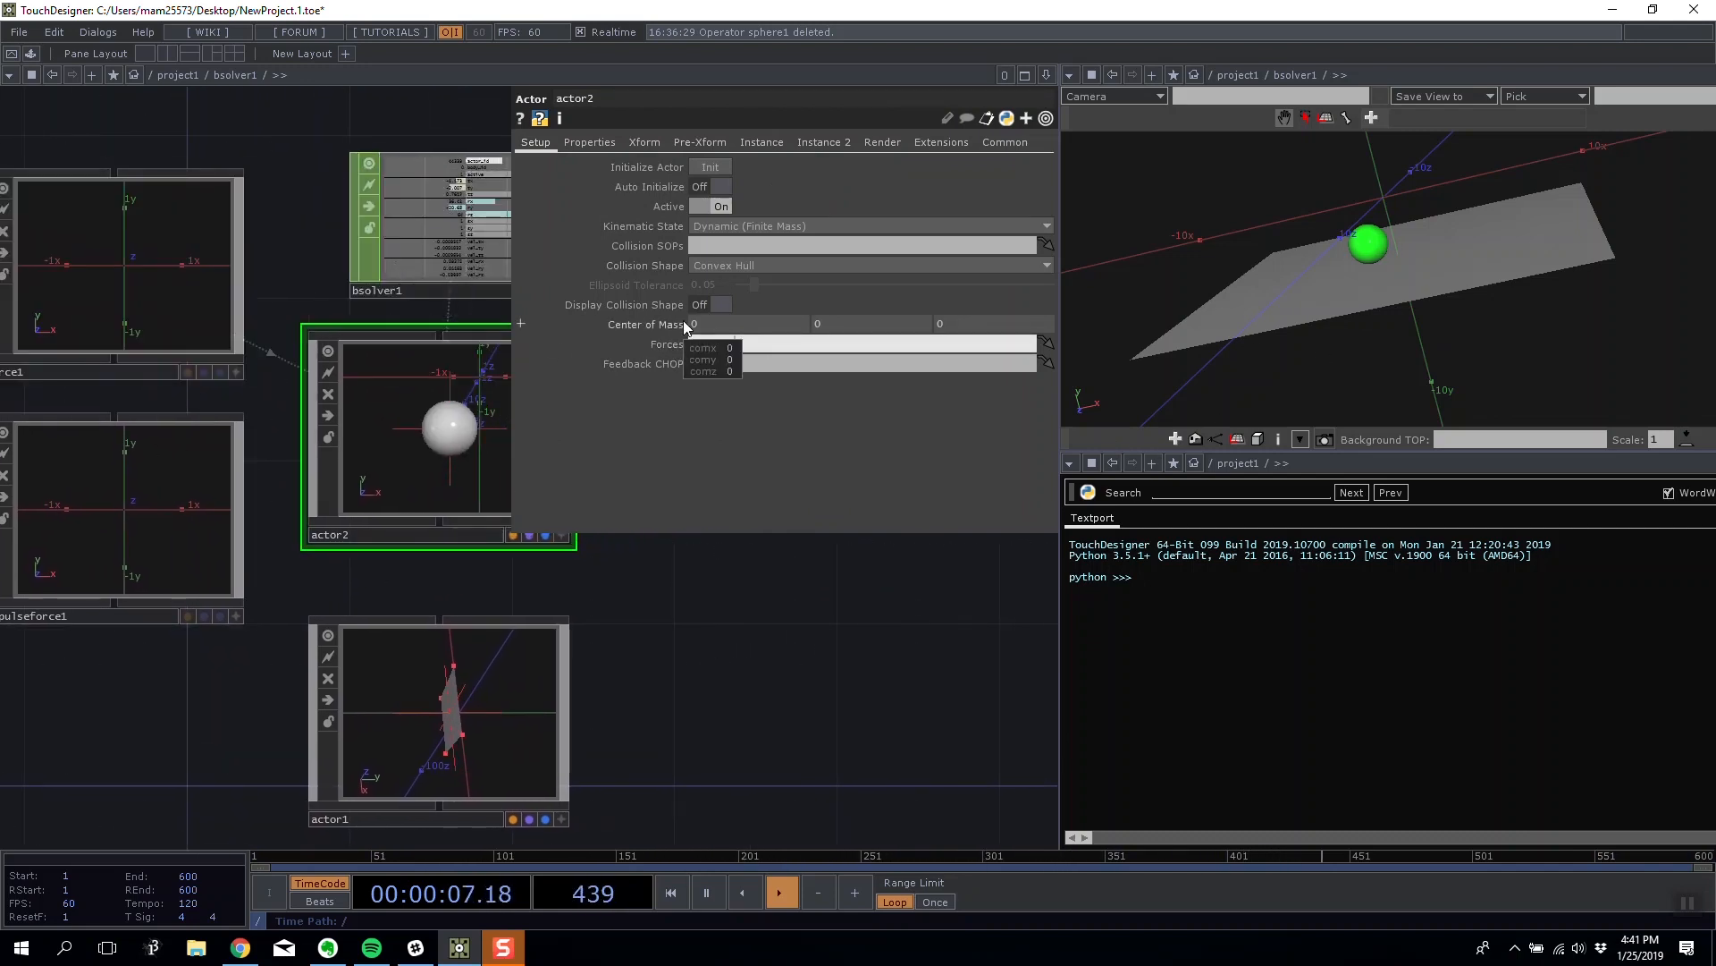
{"action": "type", "text": "impulseforc"}
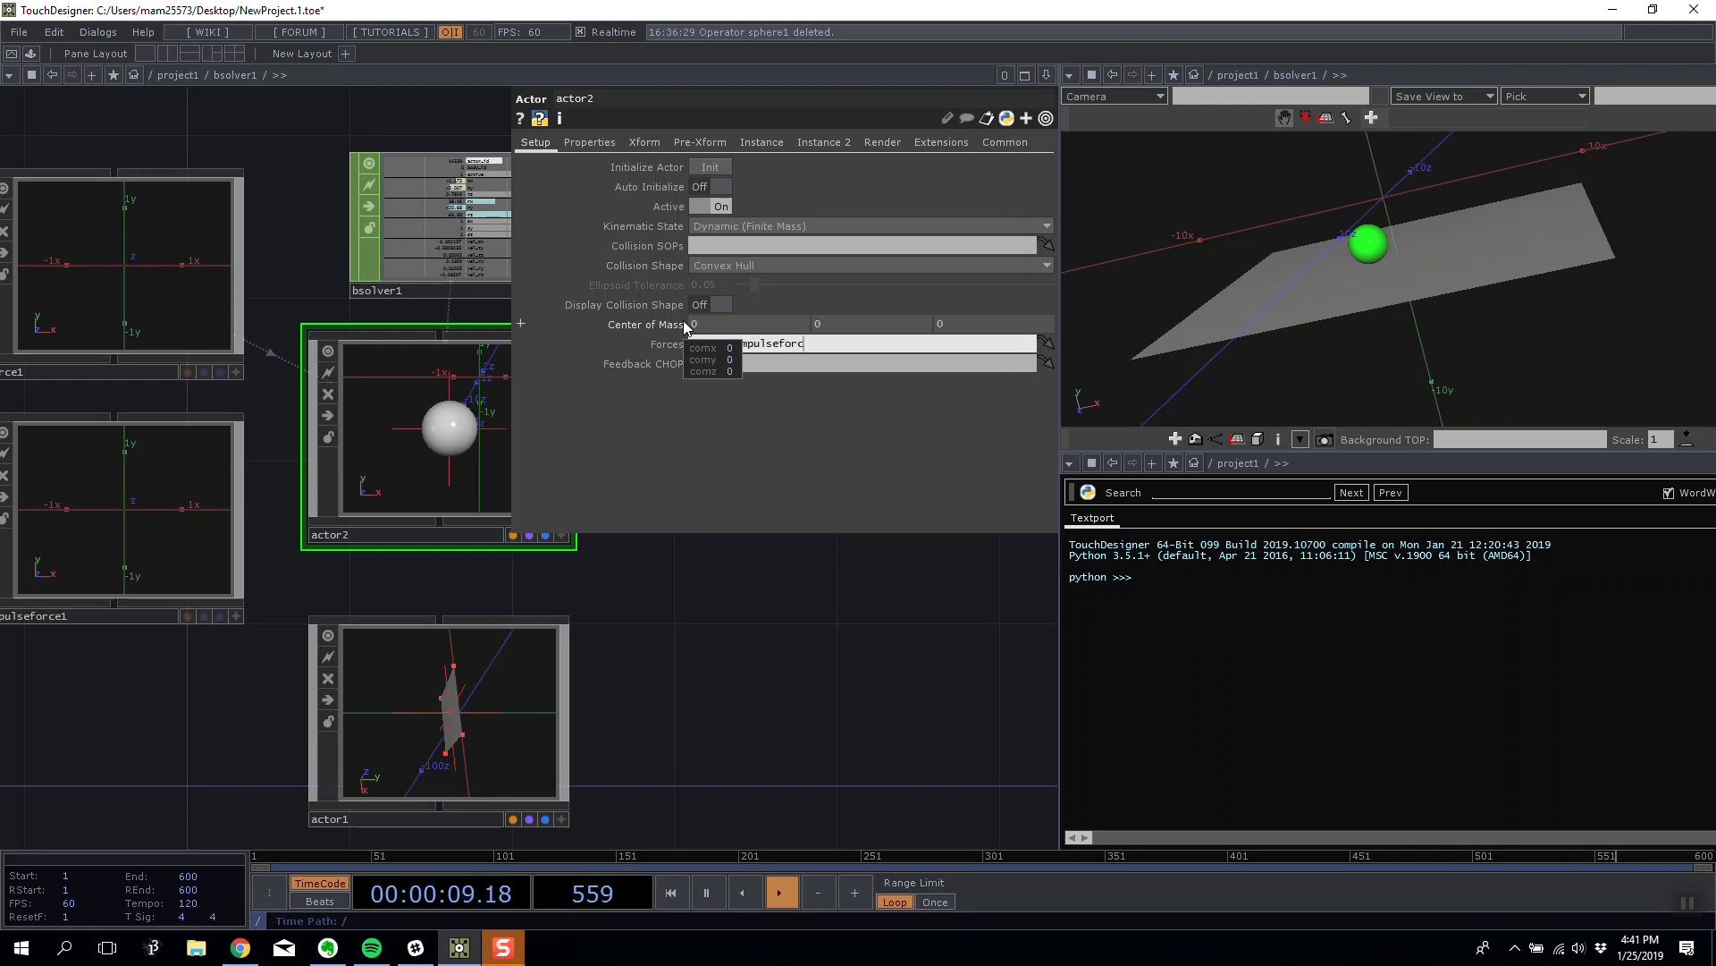
{"action": "type", "text": "e1"}
{"action": "left_click_drag", "start_coordinate": [887, 578], "coordinate": [922, 602]}
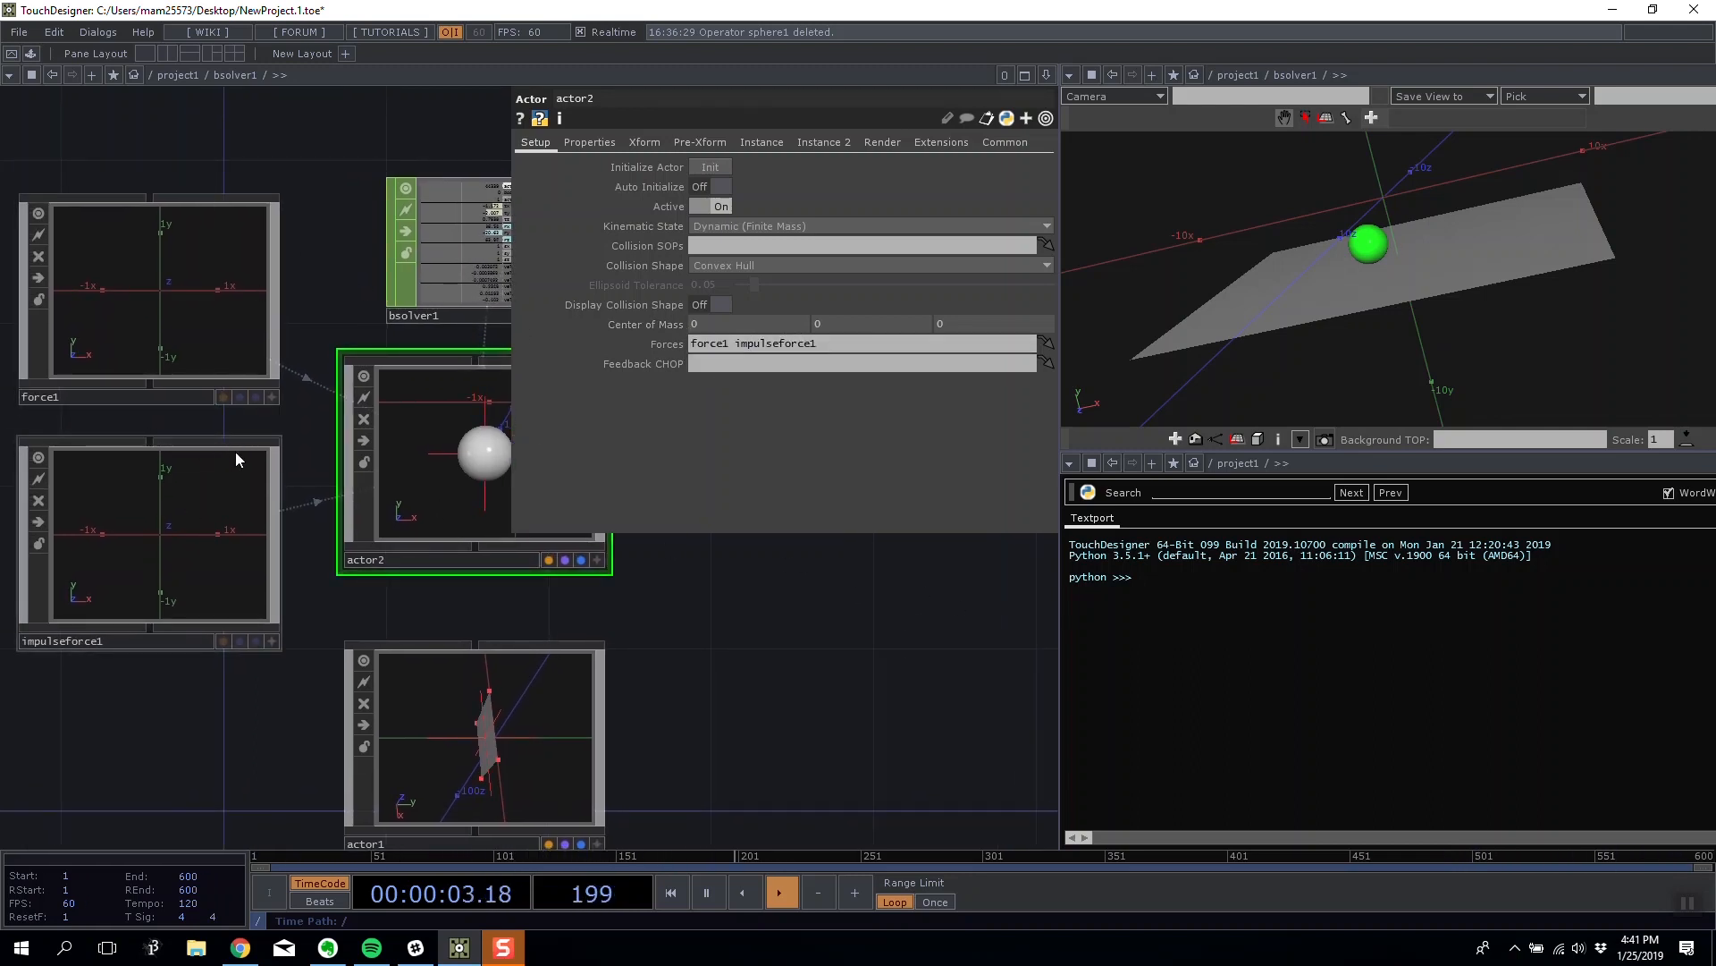
Set the X force of impulseforce1 to 100.
{"action": "left_click", "coordinate": [219, 375]}
{"action": "left_click", "coordinate": [207, 503]}
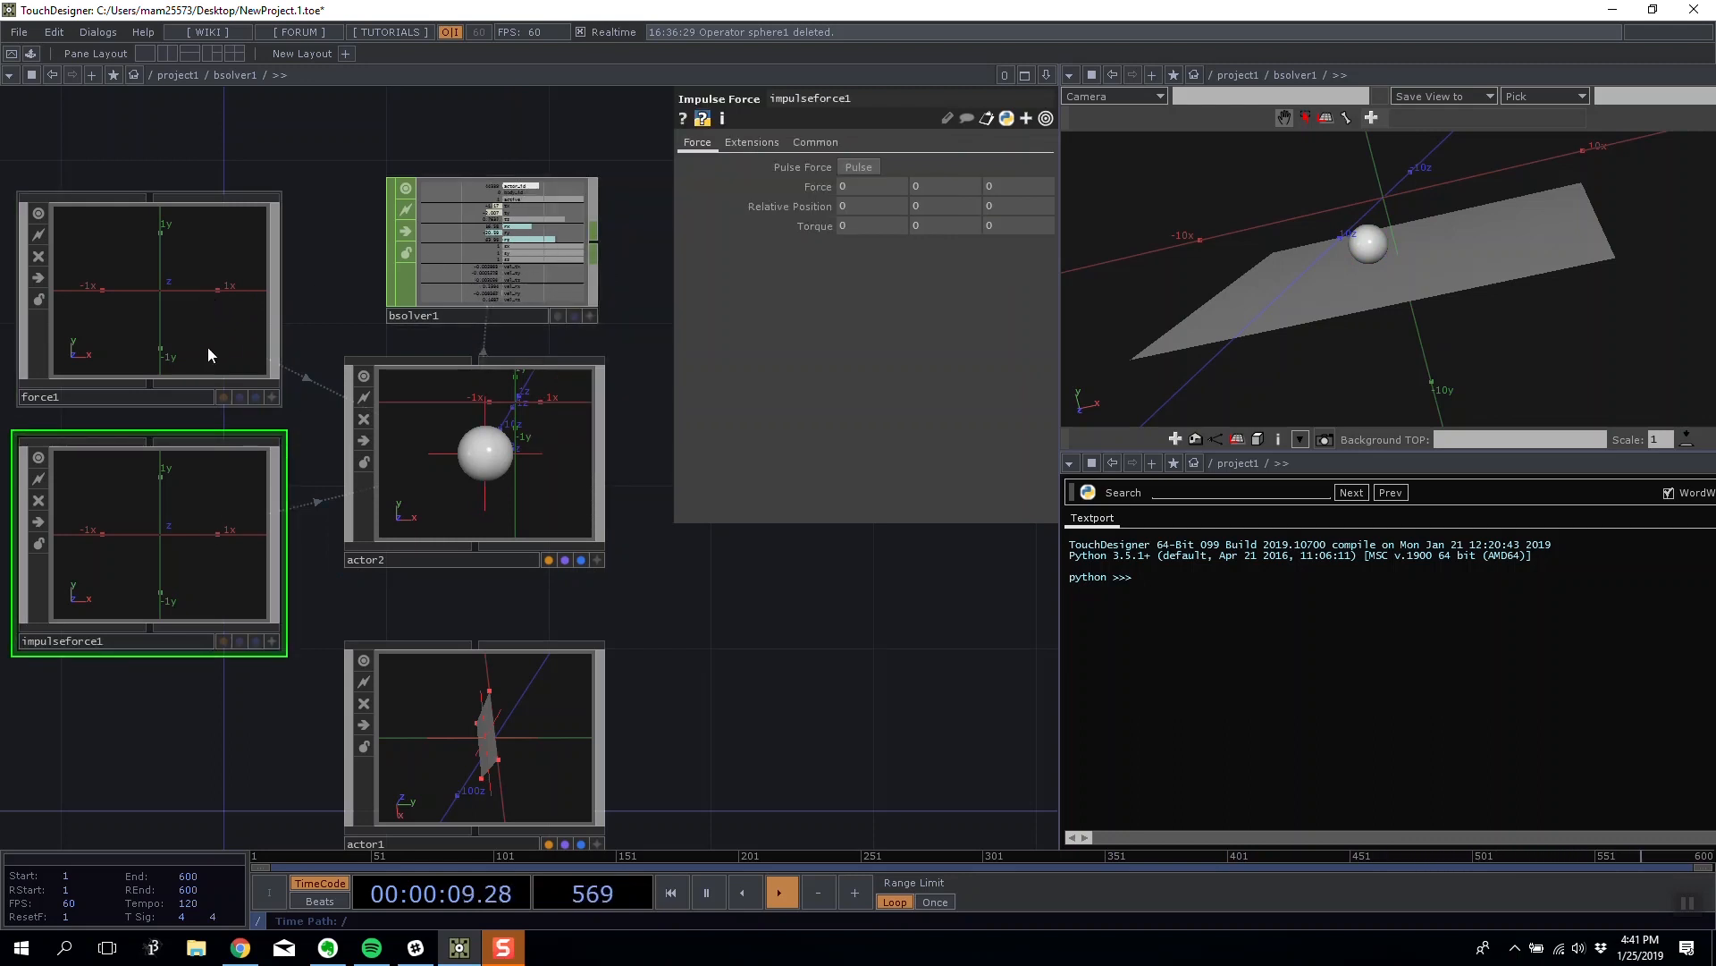
{"action": "left_click_drag", "start_coordinate": [331, 193], "coordinate": [388, 261]}
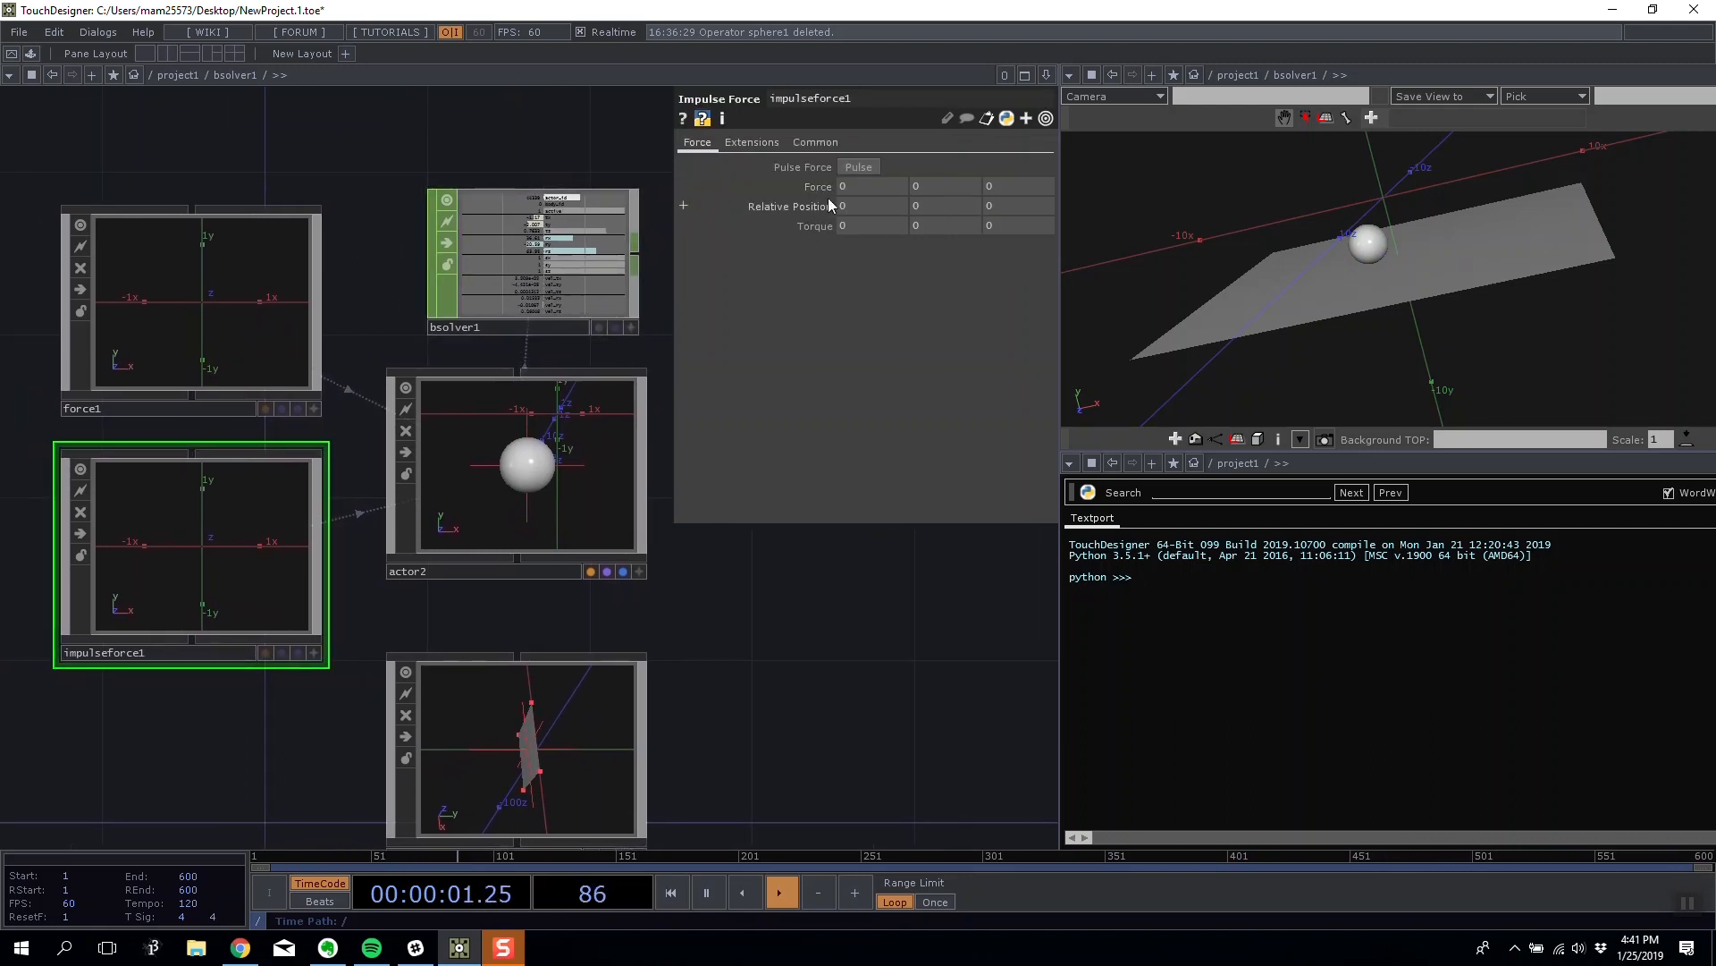
{"action": "type", "text": "100"}
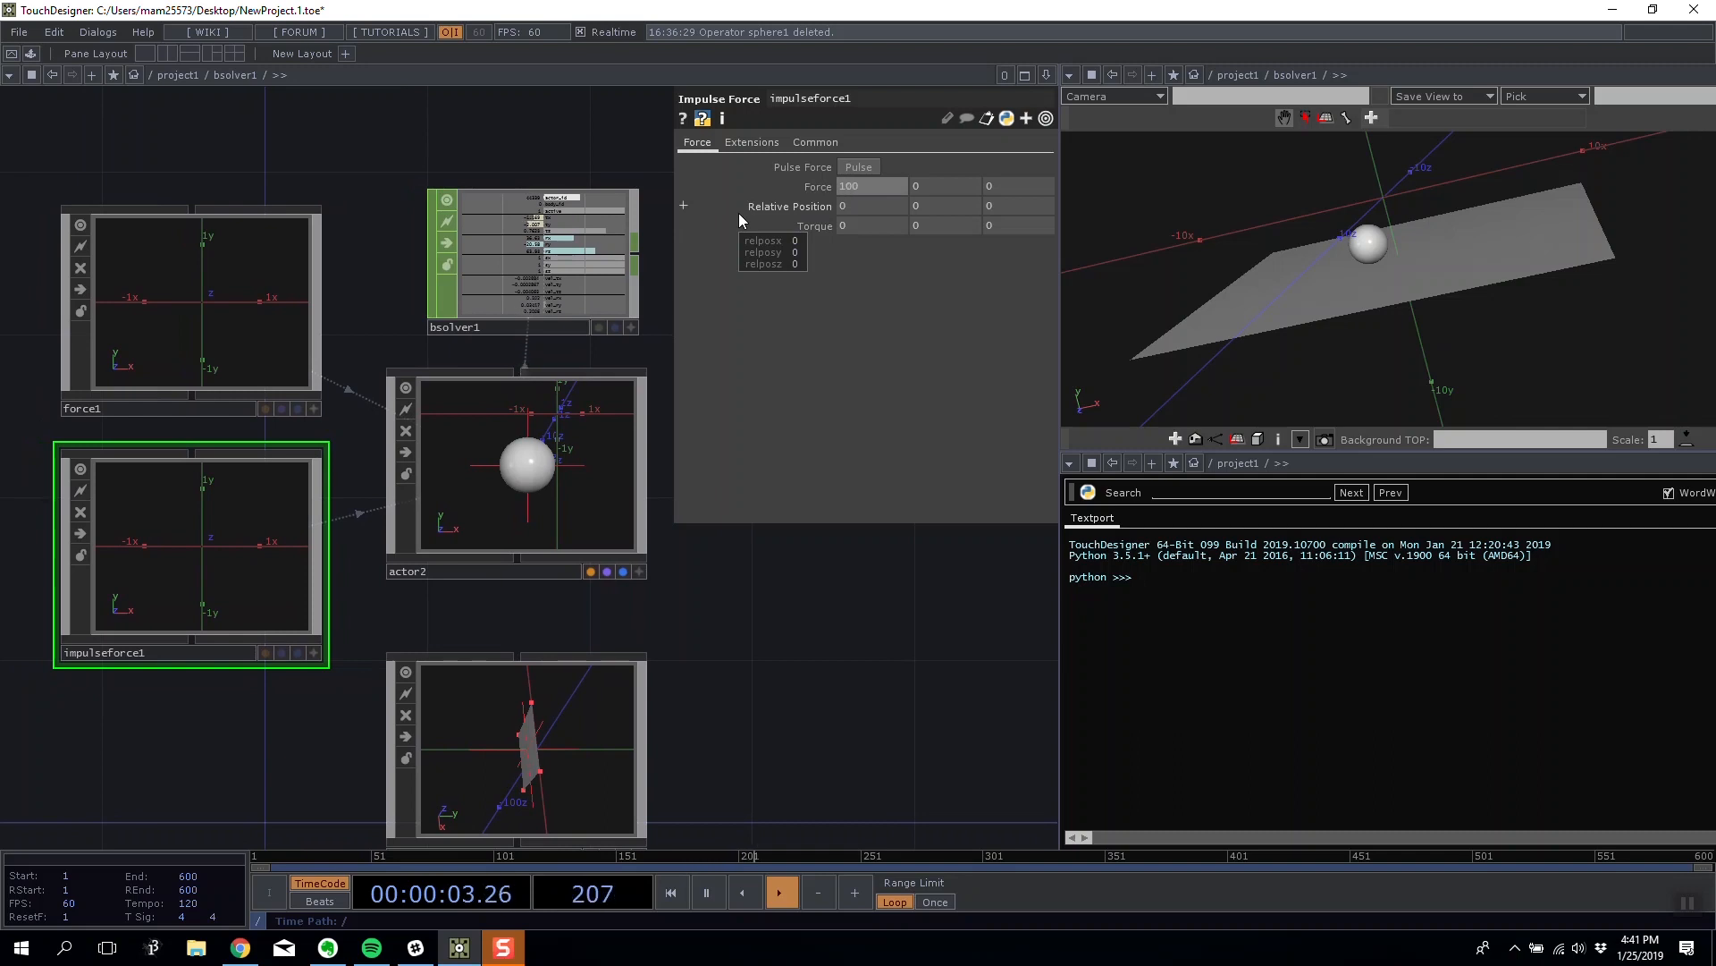
{"action": "left_click", "coordinate": [840, 544]}
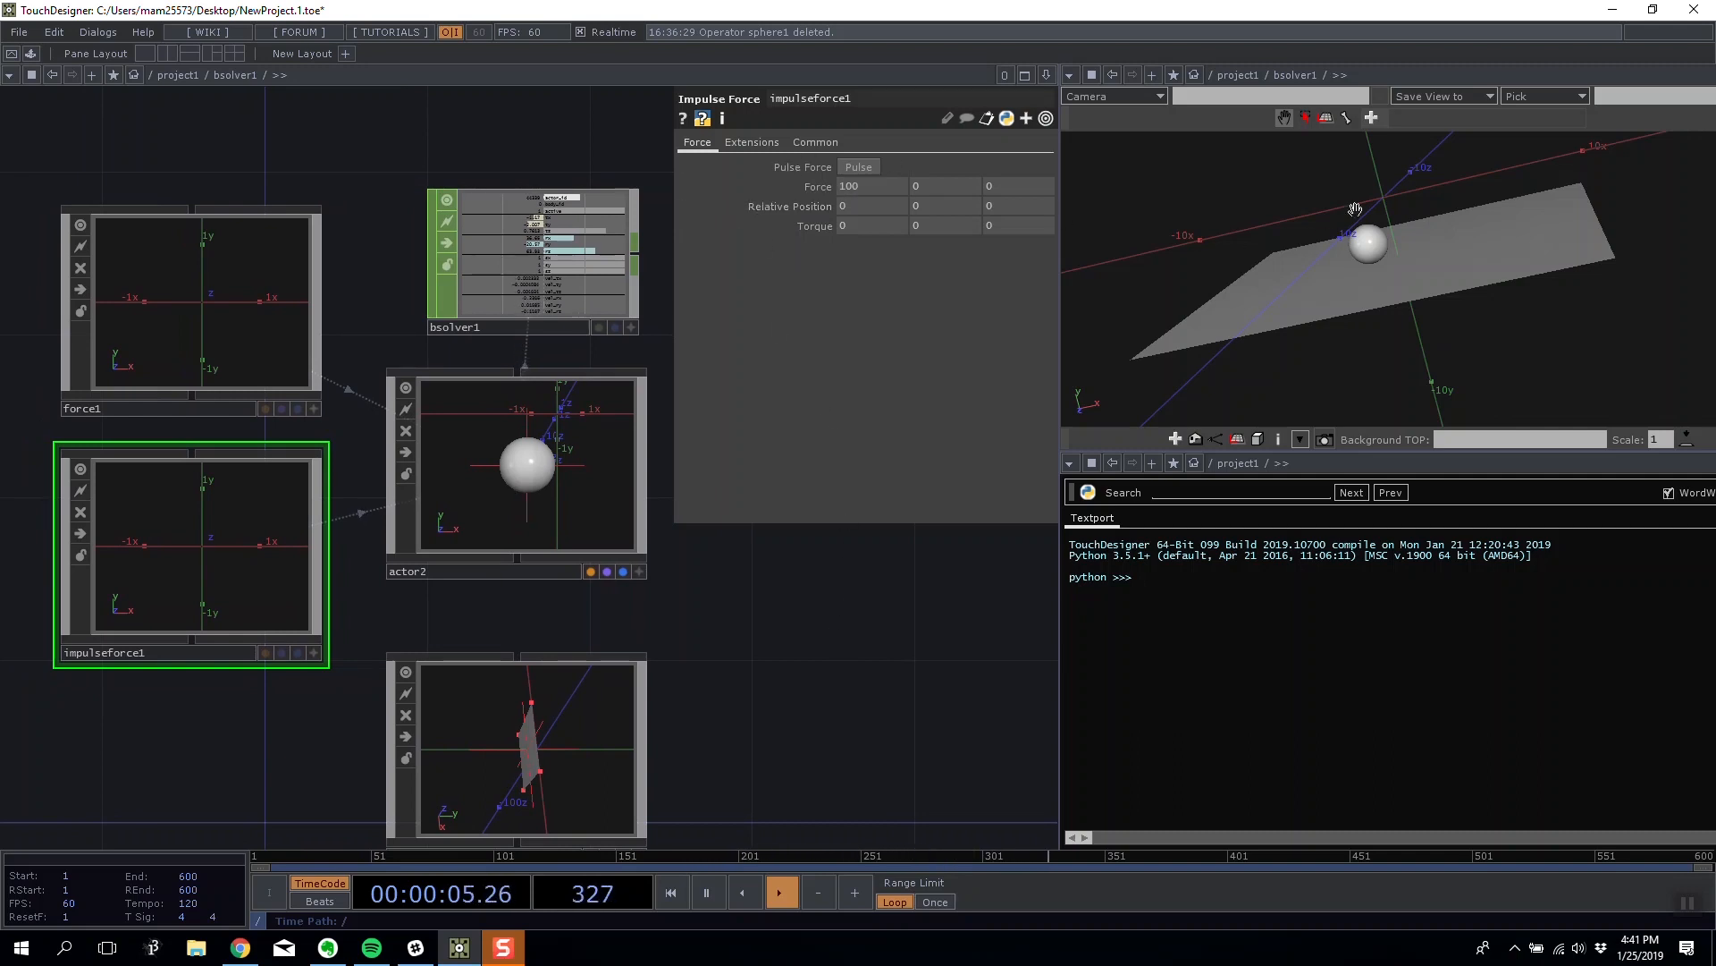
Fire the impulseforce1 pulse and follow the sphere's motion over the plane in the 3D viewer.
{"action": "left_click_drag", "start_coordinate": [1355, 209], "coordinate": [1396, 230]}
{"action": "left_click_drag", "start_coordinate": [1571, 144], "coordinate": [1358, 269]}
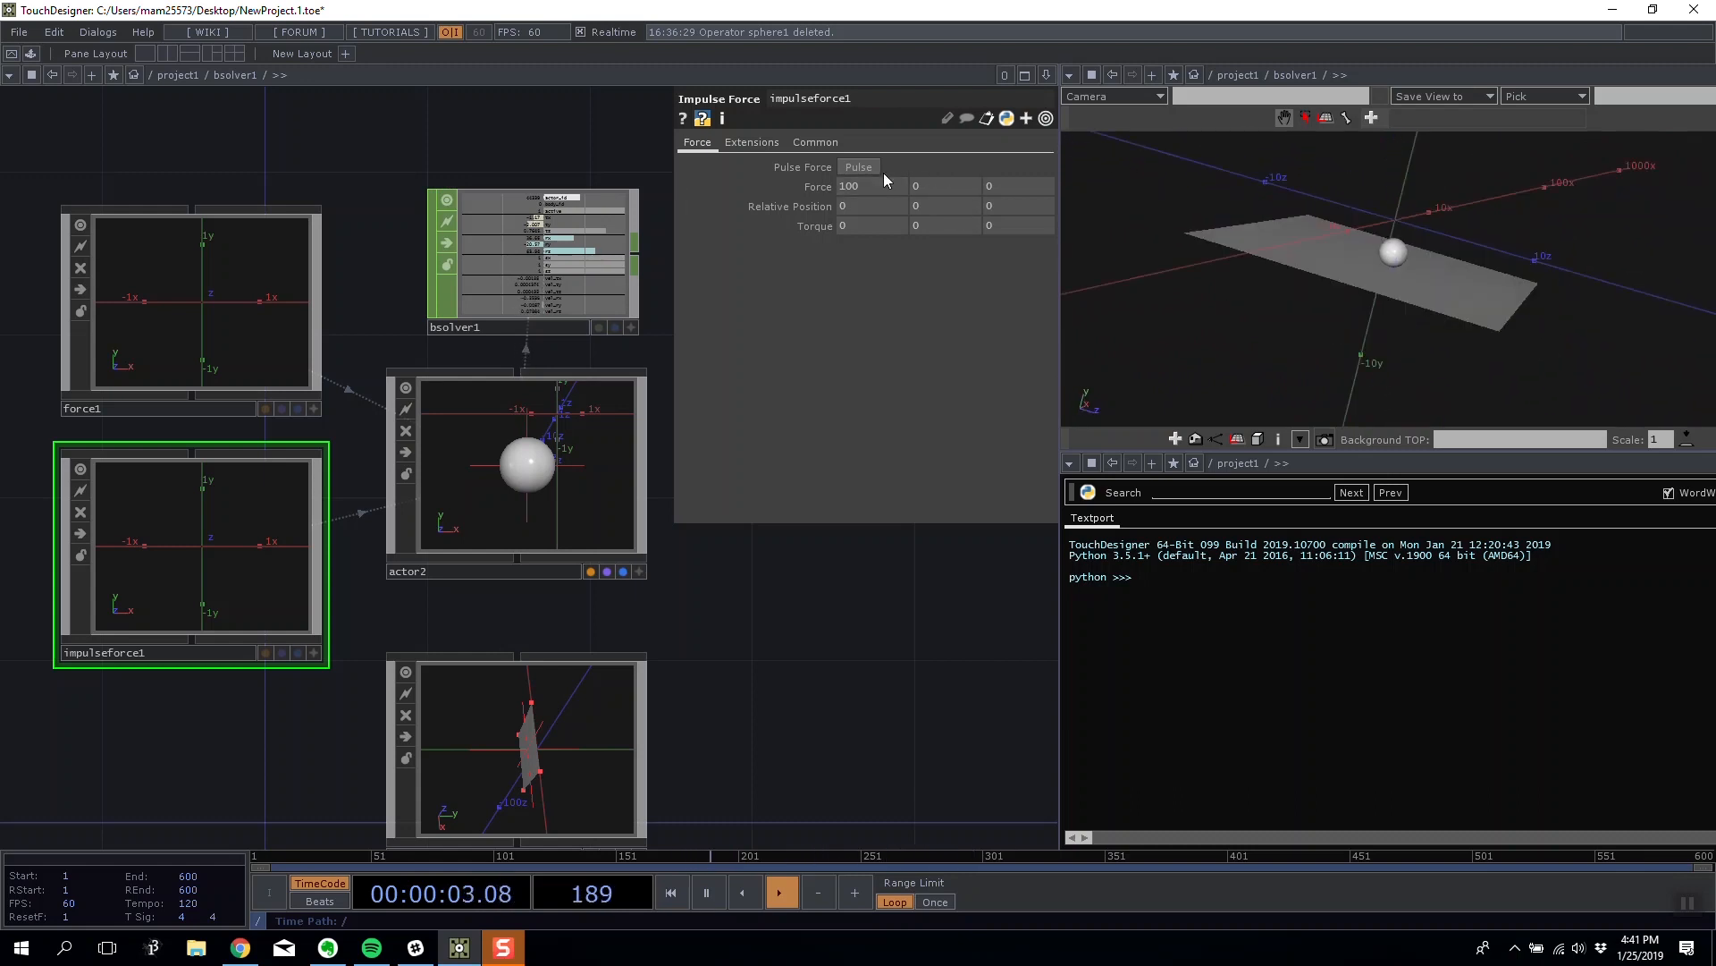
{"action": "left_click", "coordinate": [866, 166]}
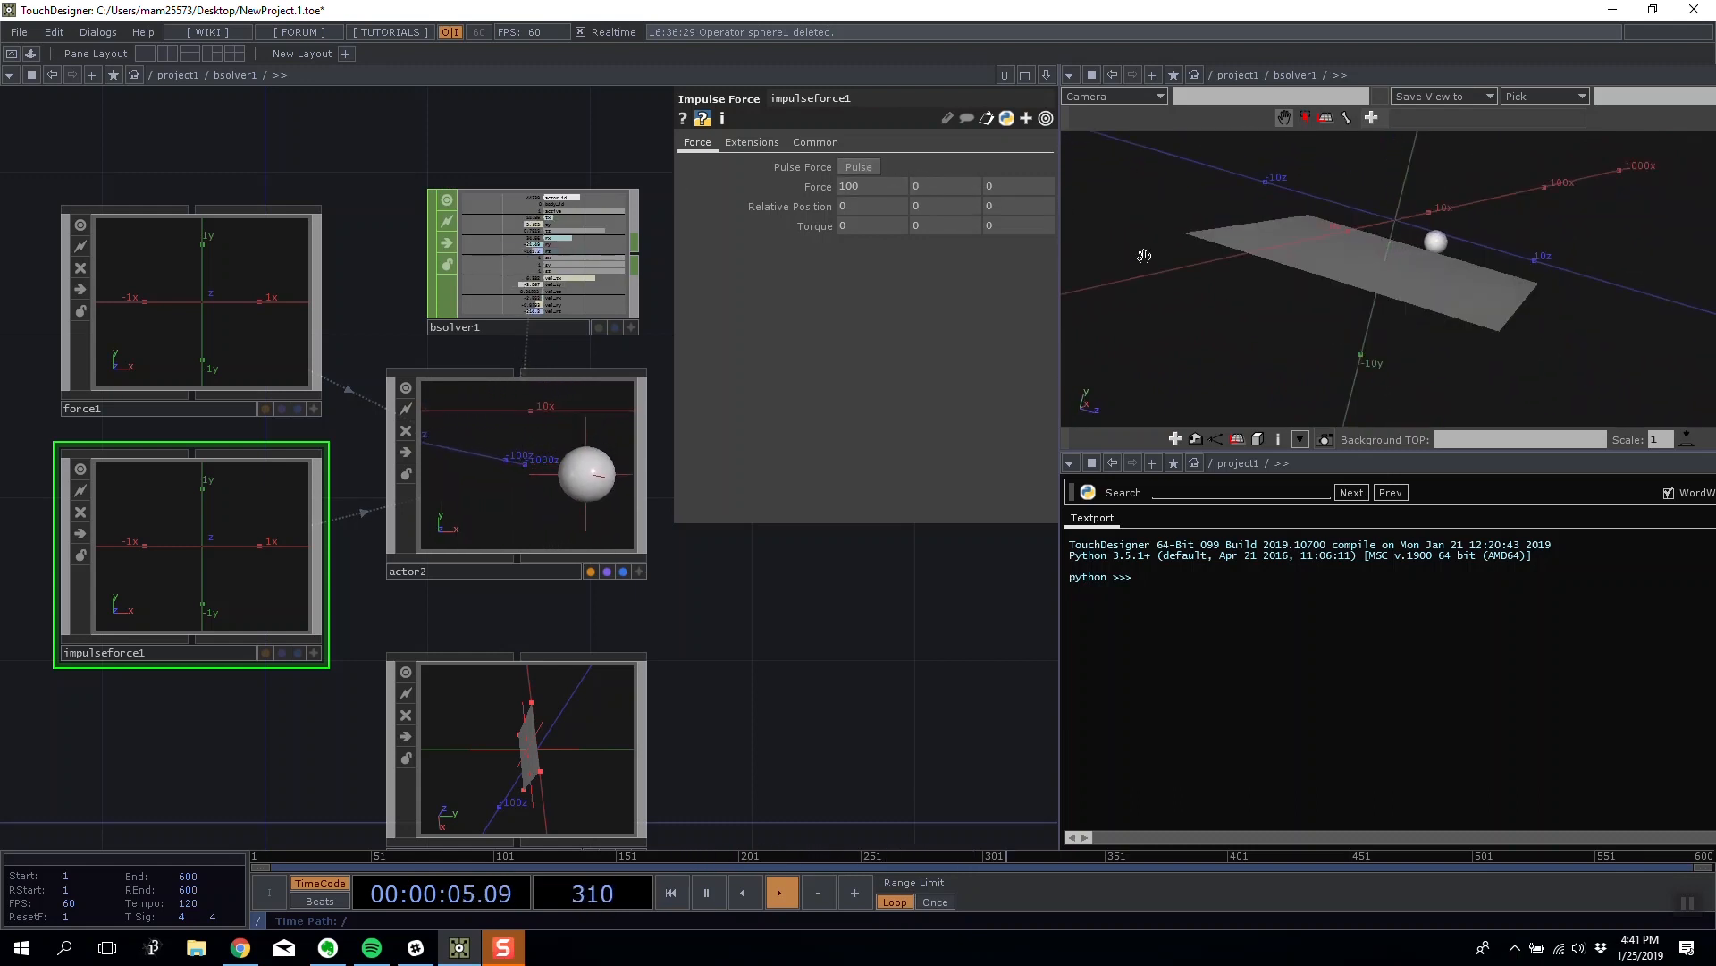
{"action": "left_click_drag", "start_coordinate": [1128, 255], "coordinate": [1315, 295]}
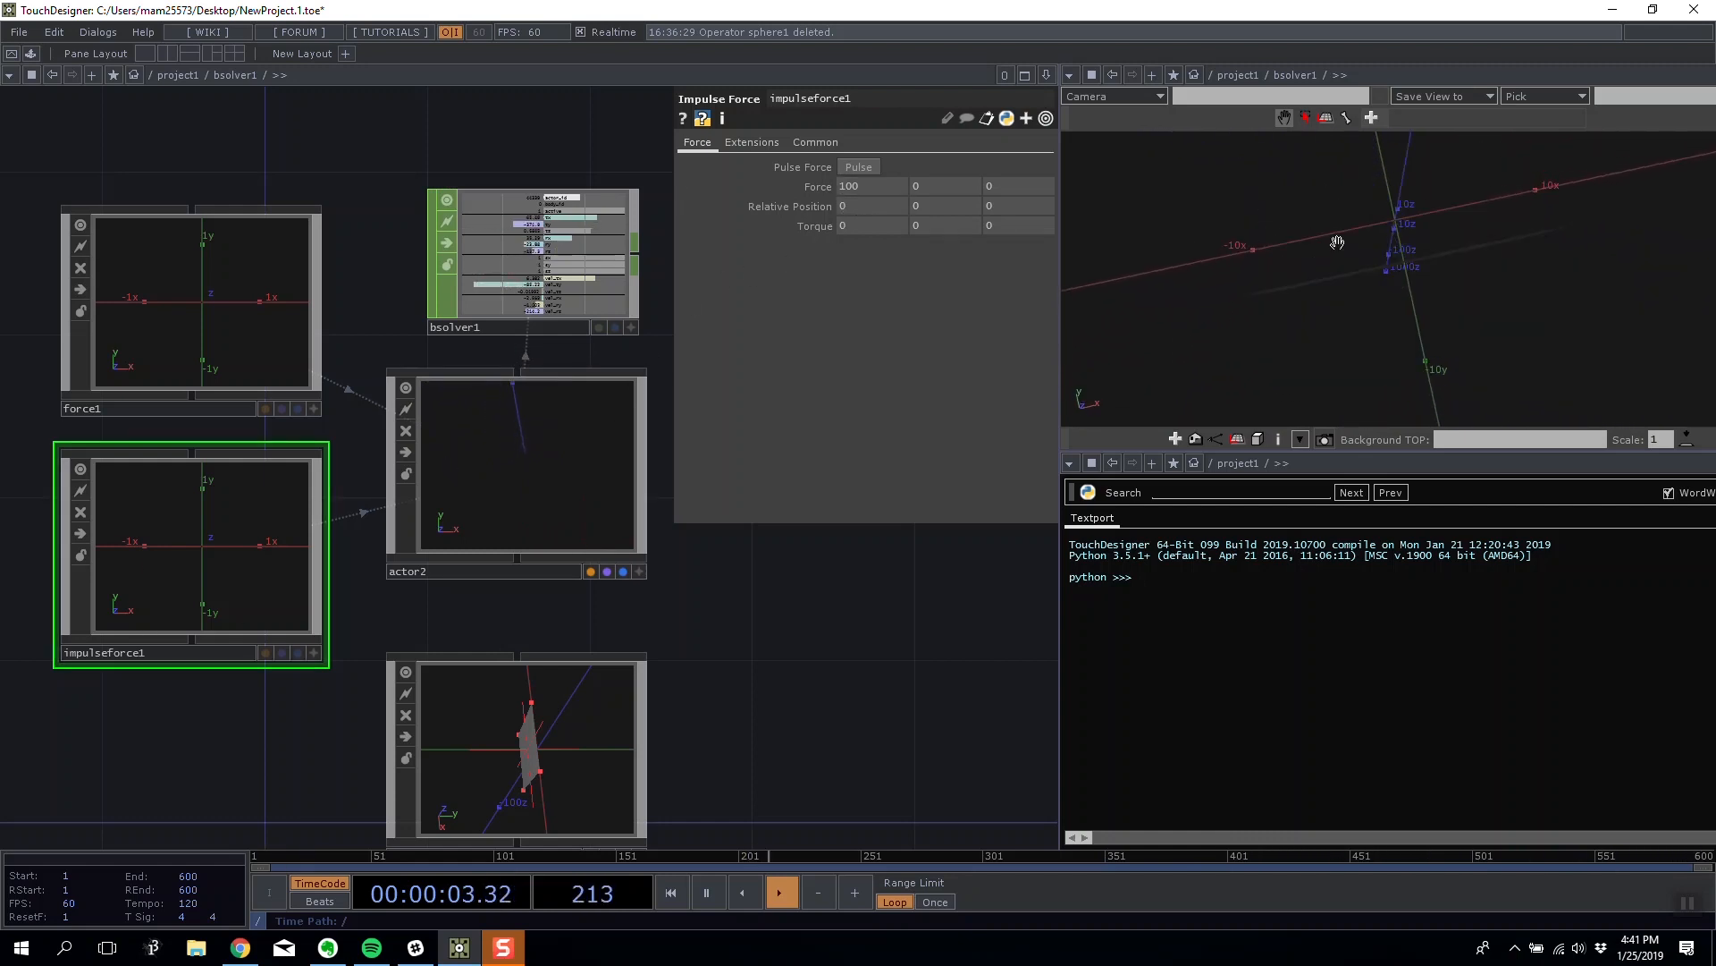
{"action": "mouse_move", "coordinate": [1337, 243]}
{"action": "left_mouse_down"}
{"action": "mouse_move", "coordinate": [1354, 274]}
{"action": "mouse_move", "coordinate": [1345, 263]}
{"action": "left_mouse_up"}
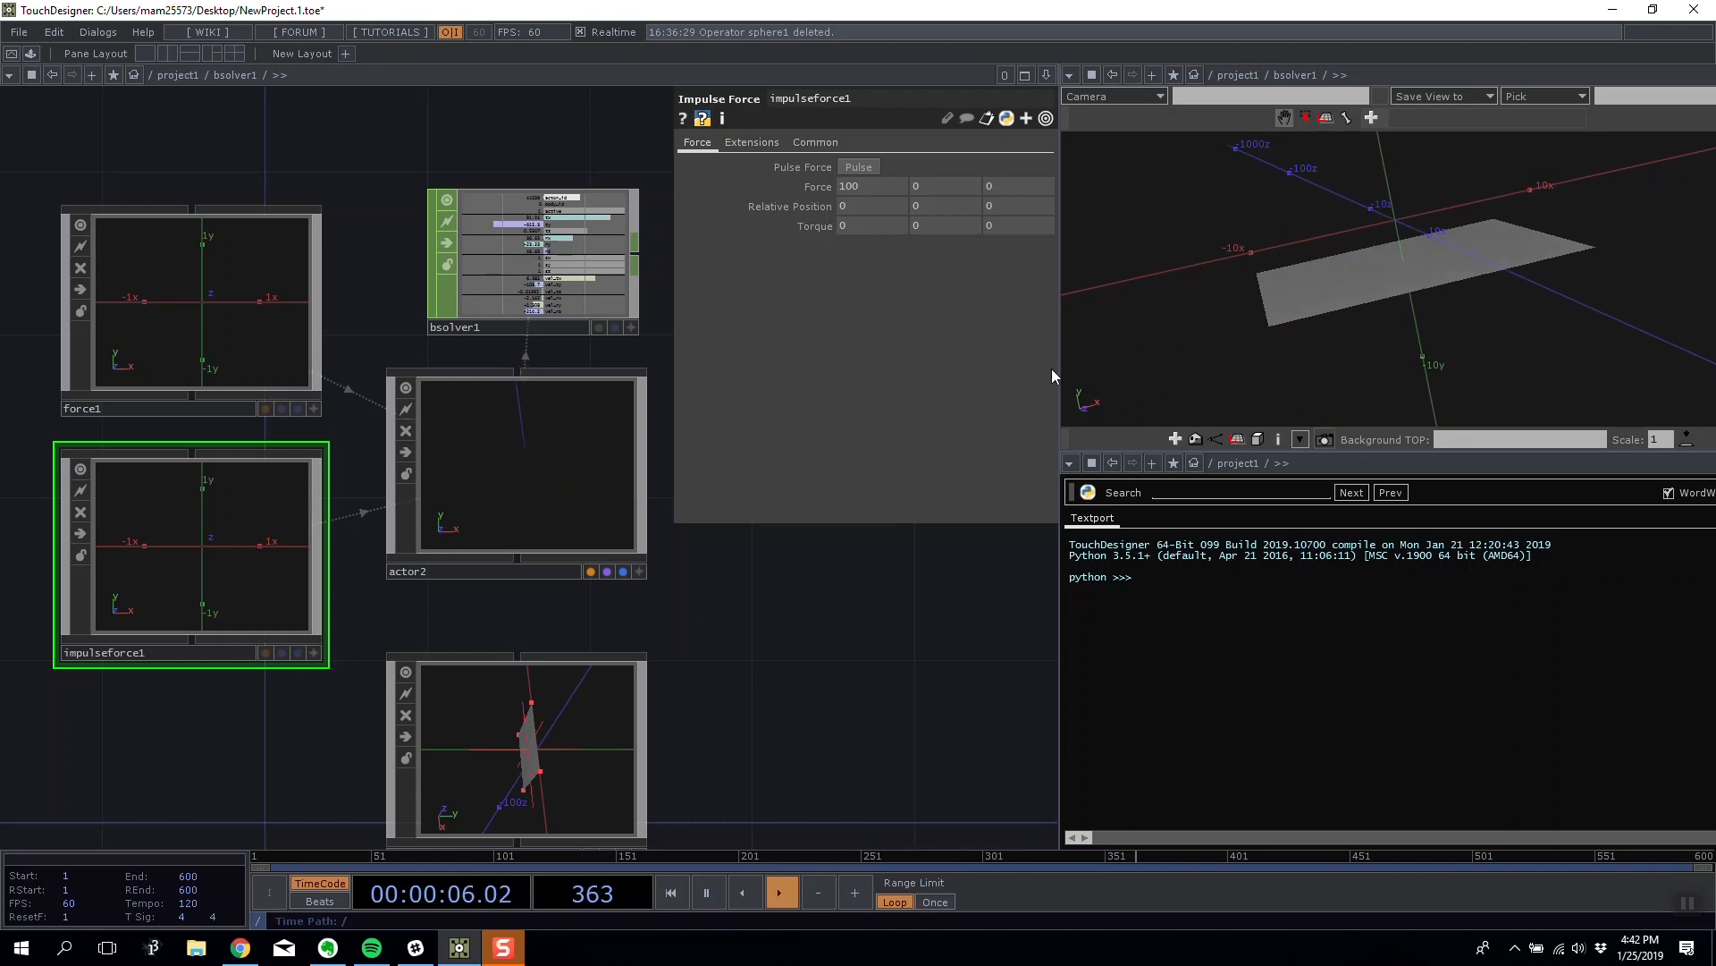
Reinitialize actor2 and pulse impulseforce1 again to push the sphere off the plane.
{"action": "left_click", "coordinate": [566, 493]}
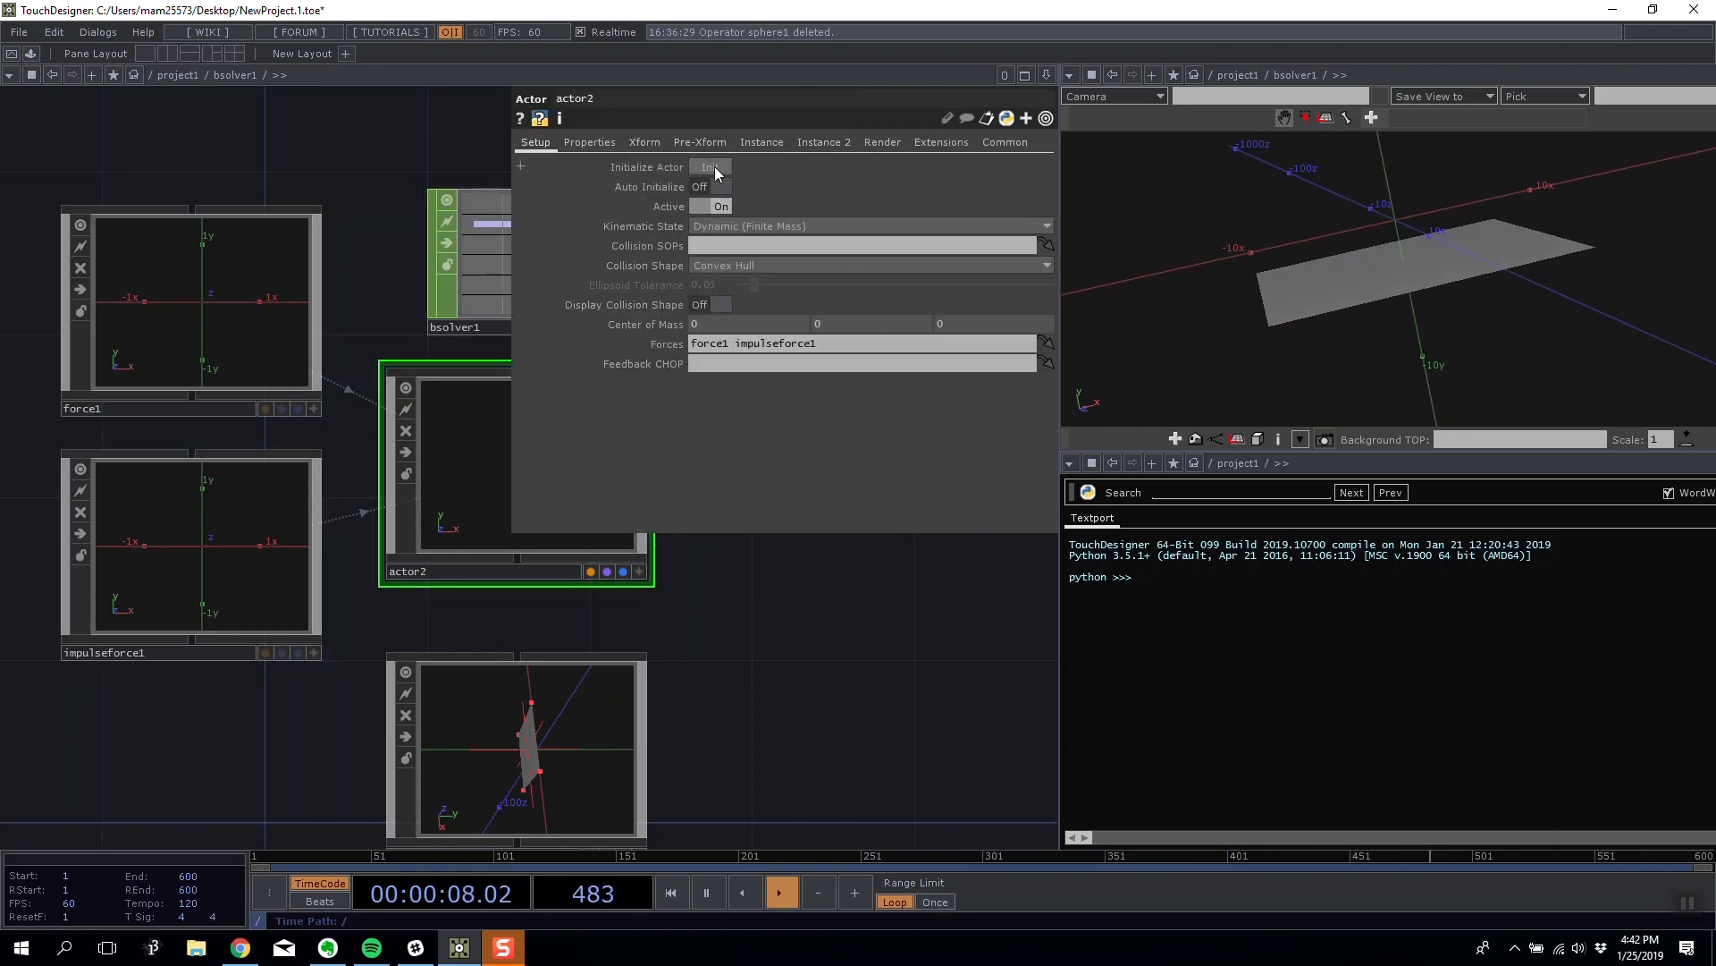
{"action": "left_click", "coordinate": [288, 555]}
{"action": "left_click", "coordinate": [719, 166]}
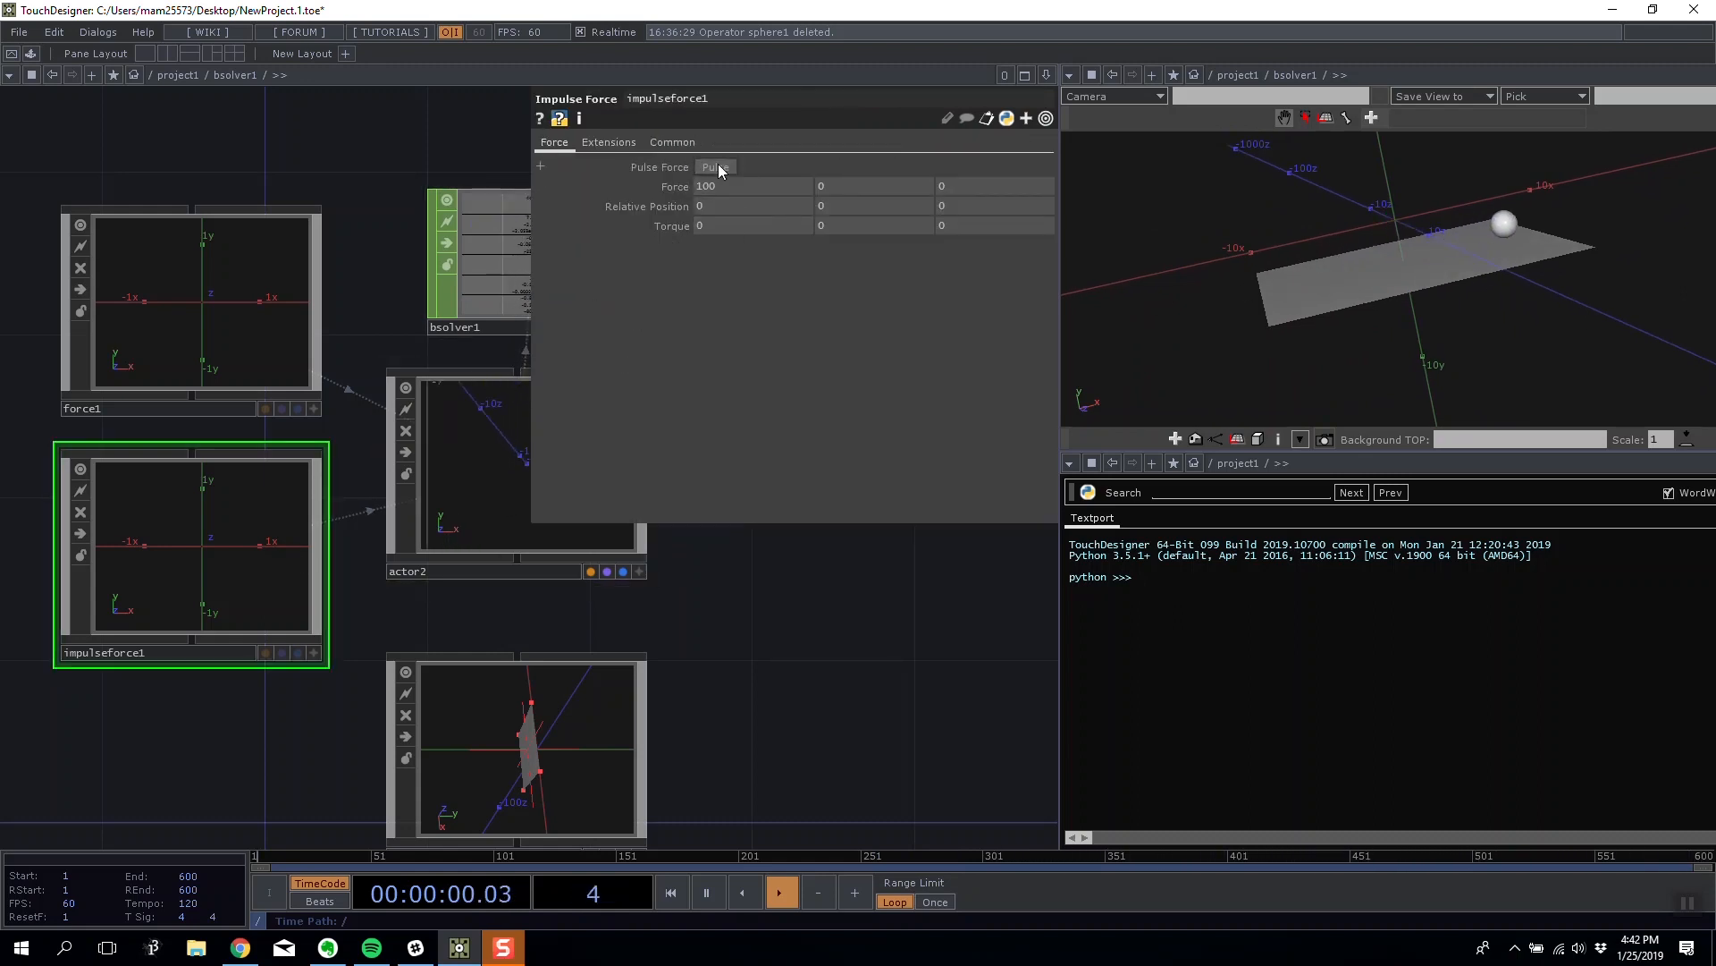
{"action": "left_click_drag", "start_coordinate": [1280, 317], "coordinate": [1233, 295]}
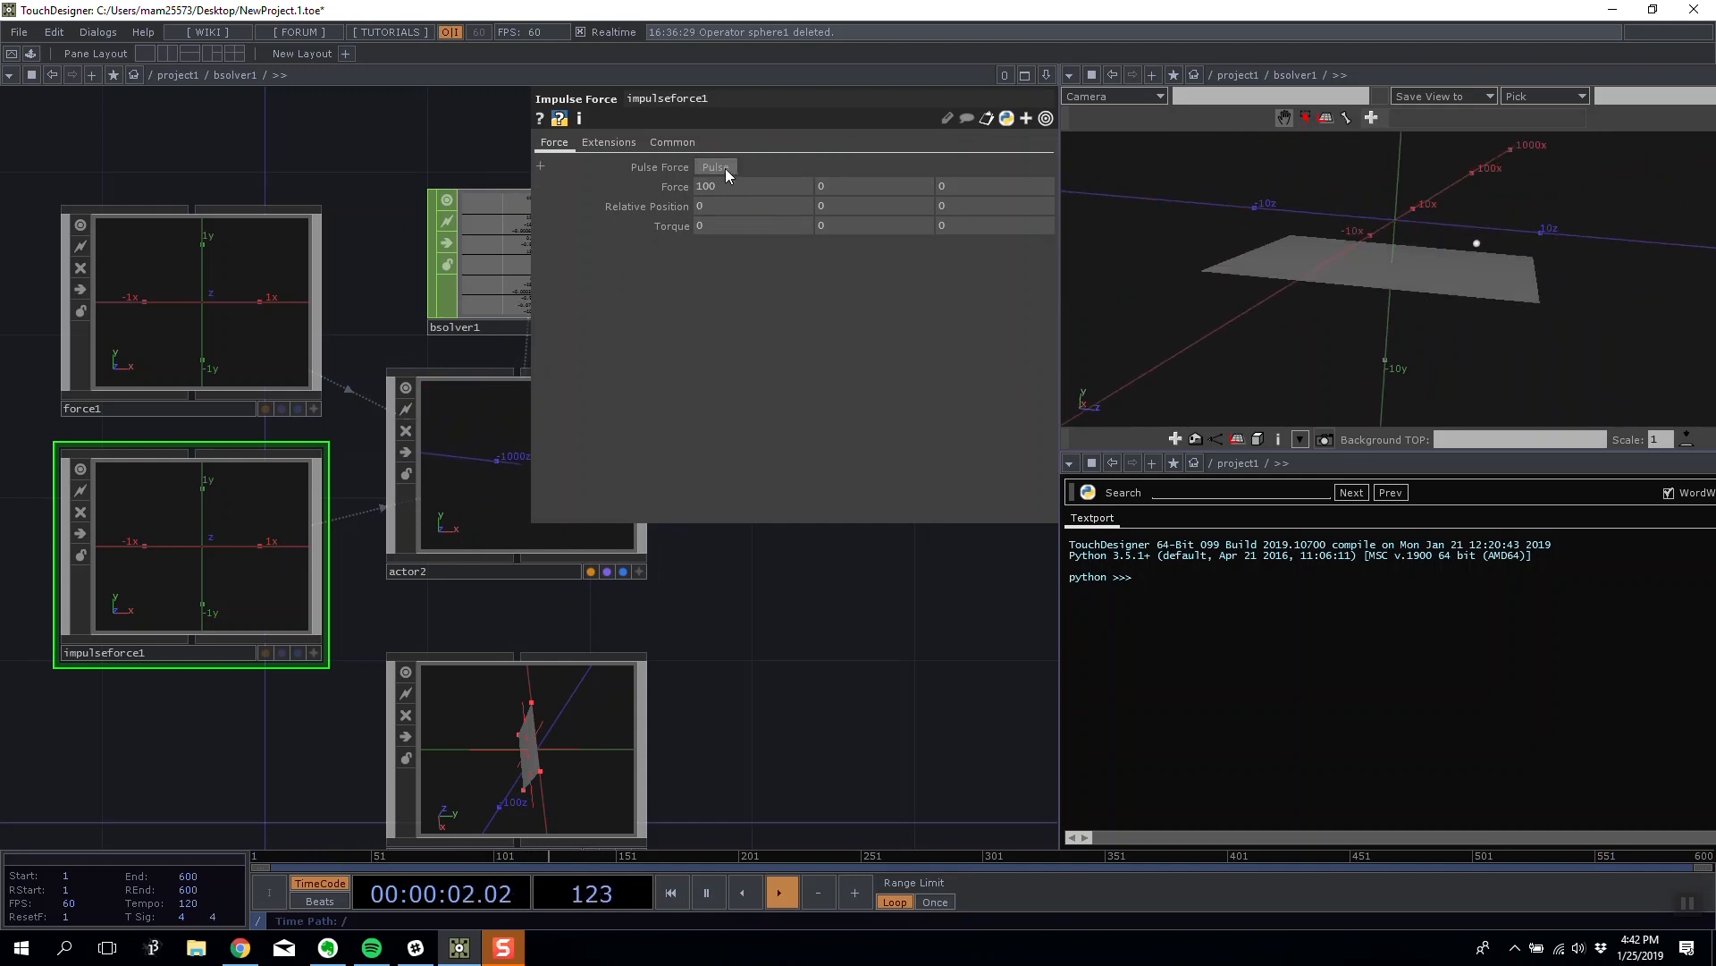
{"action": "mouse_move", "coordinate": [1441, 301]}
{"action": "left_mouse_down"}
{"action": "mouse_move", "coordinate": [1459, 319]}
{"action": "mouse_move", "coordinate": [1341, 276]}
{"action": "mouse_move", "coordinate": [1423, 290]}
{"action": "mouse_move", "coordinate": [1415, 303]}
{"action": "left_mouse_up"}
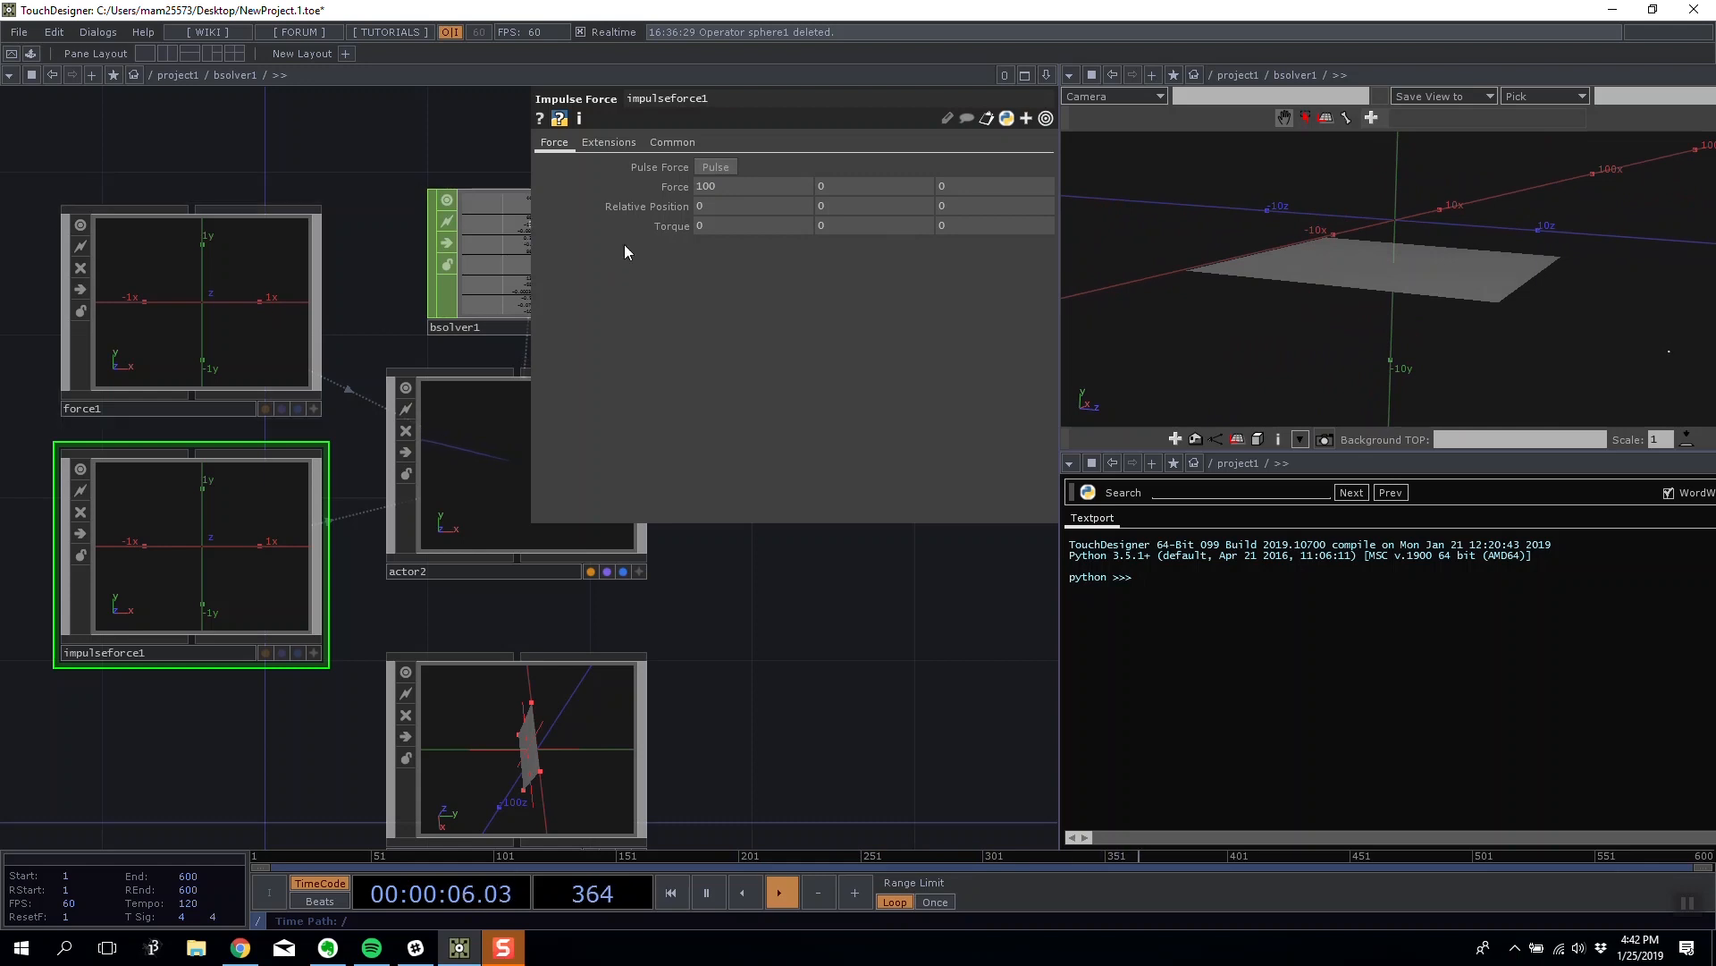
Reinitialize actor2, deactivate force1 and set its X force to 100.
{"action": "left_click", "coordinate": [469, 475]}
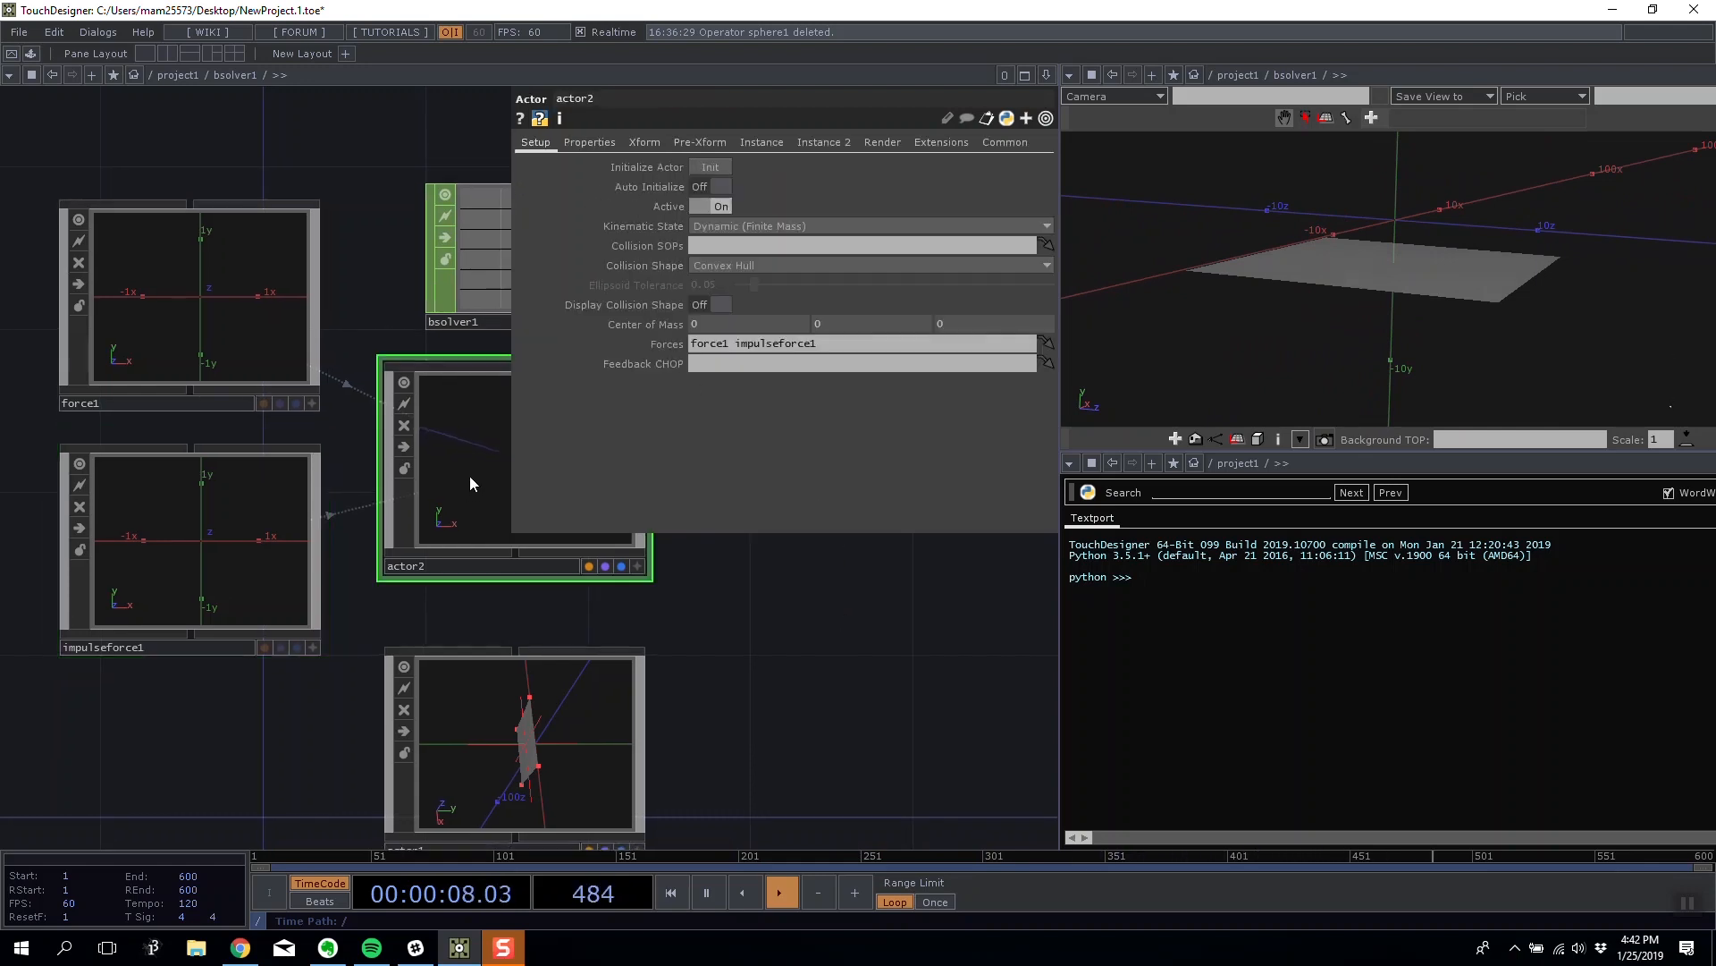
{"action": "left_click", "coordinate": [313, 344]}
{"action": "left_click_drag", "start_coordinate": [759, 610], "coordinate": [646, 592]}
{"action": "left_click_drag", "start_coordinate": [718, 188], "coordinate": [658, 195]}
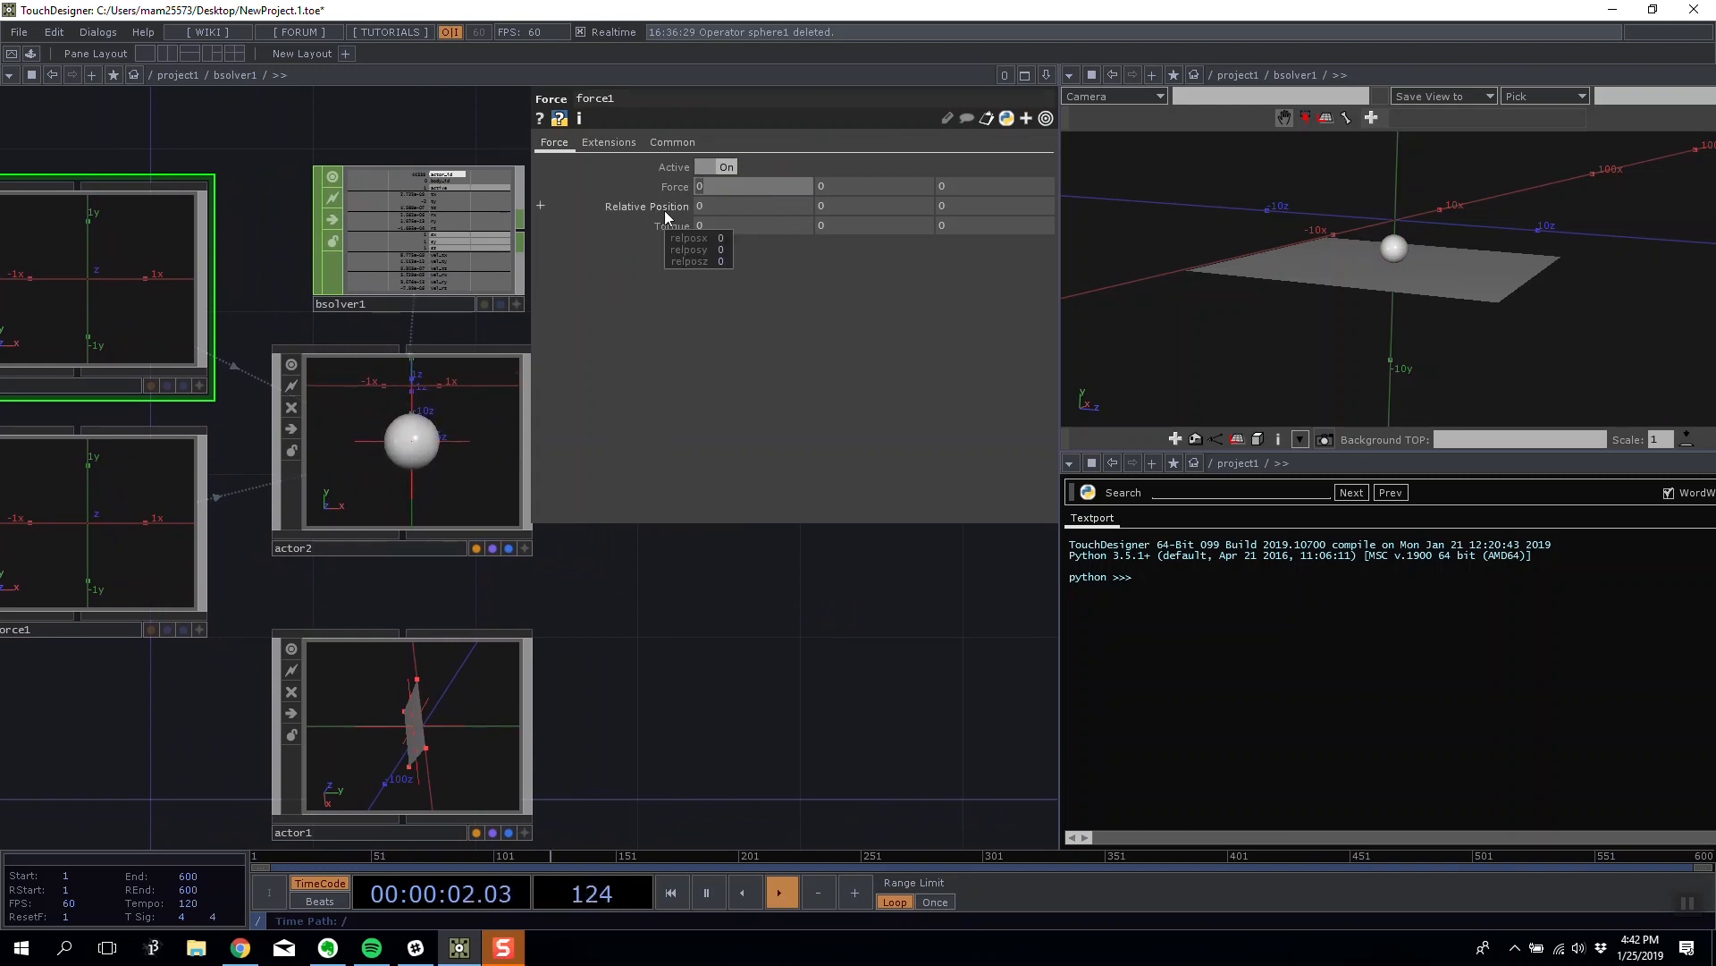
{"action": "left_click", "coordinate": [697, 168]}
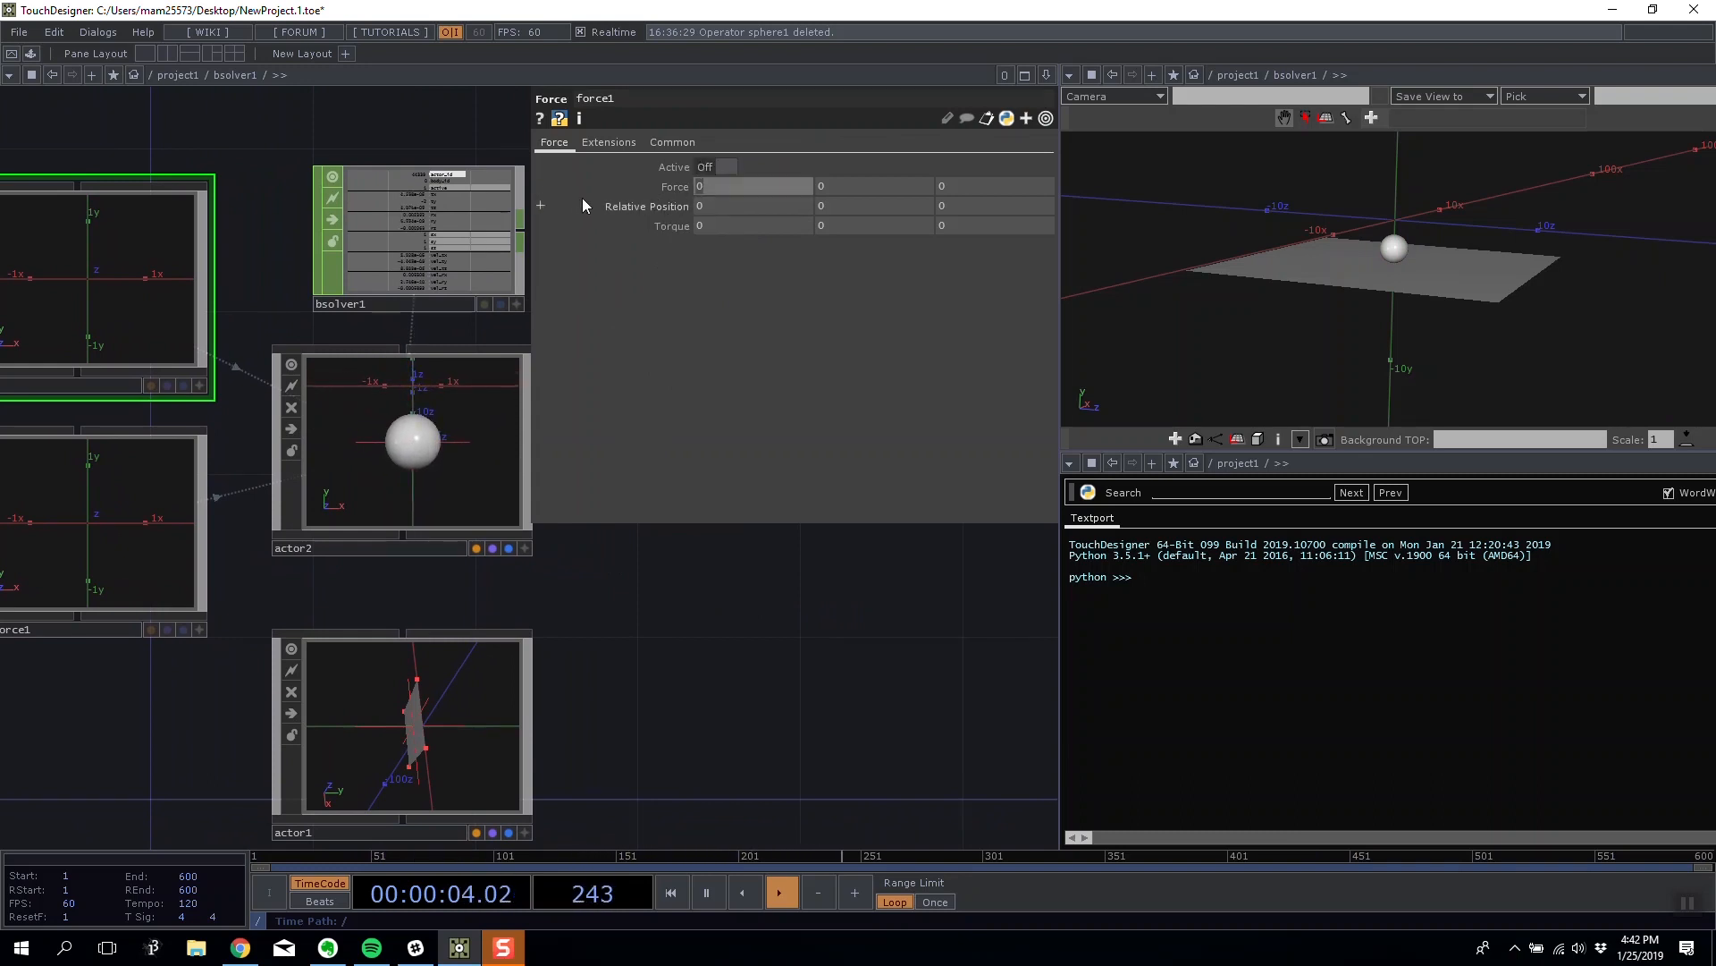
{"action": "type", "text": "100"}
{"action": "key", "text": "Return"}
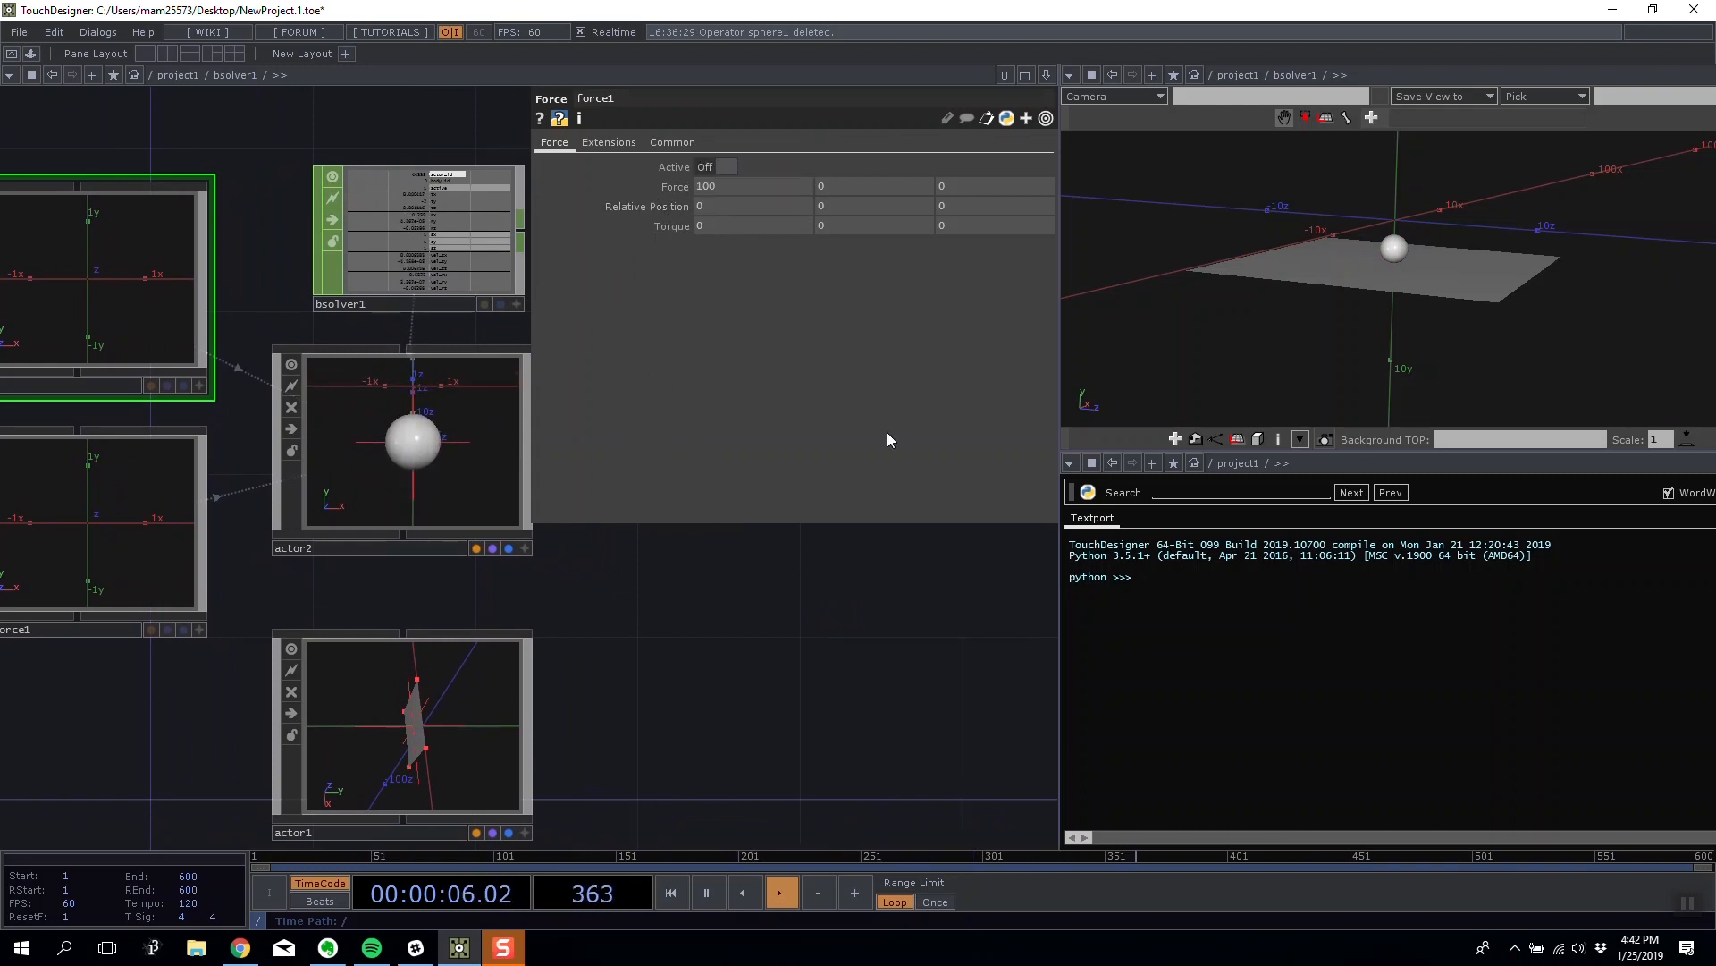
Activate force1 and reinitialize actor2 to follow the sphere's motion under the continuous force in the 3D viewer.
{"action": "mouse_move", "coordinate": [1321, 211]}
{"action": "left_mouse_down"}
{"action": "mouse_move", "coordinate": [1281, 222]}
{"action": "mouse_move", "coordinate": [1348, 204]}
{"action": "left_mouse_up"}
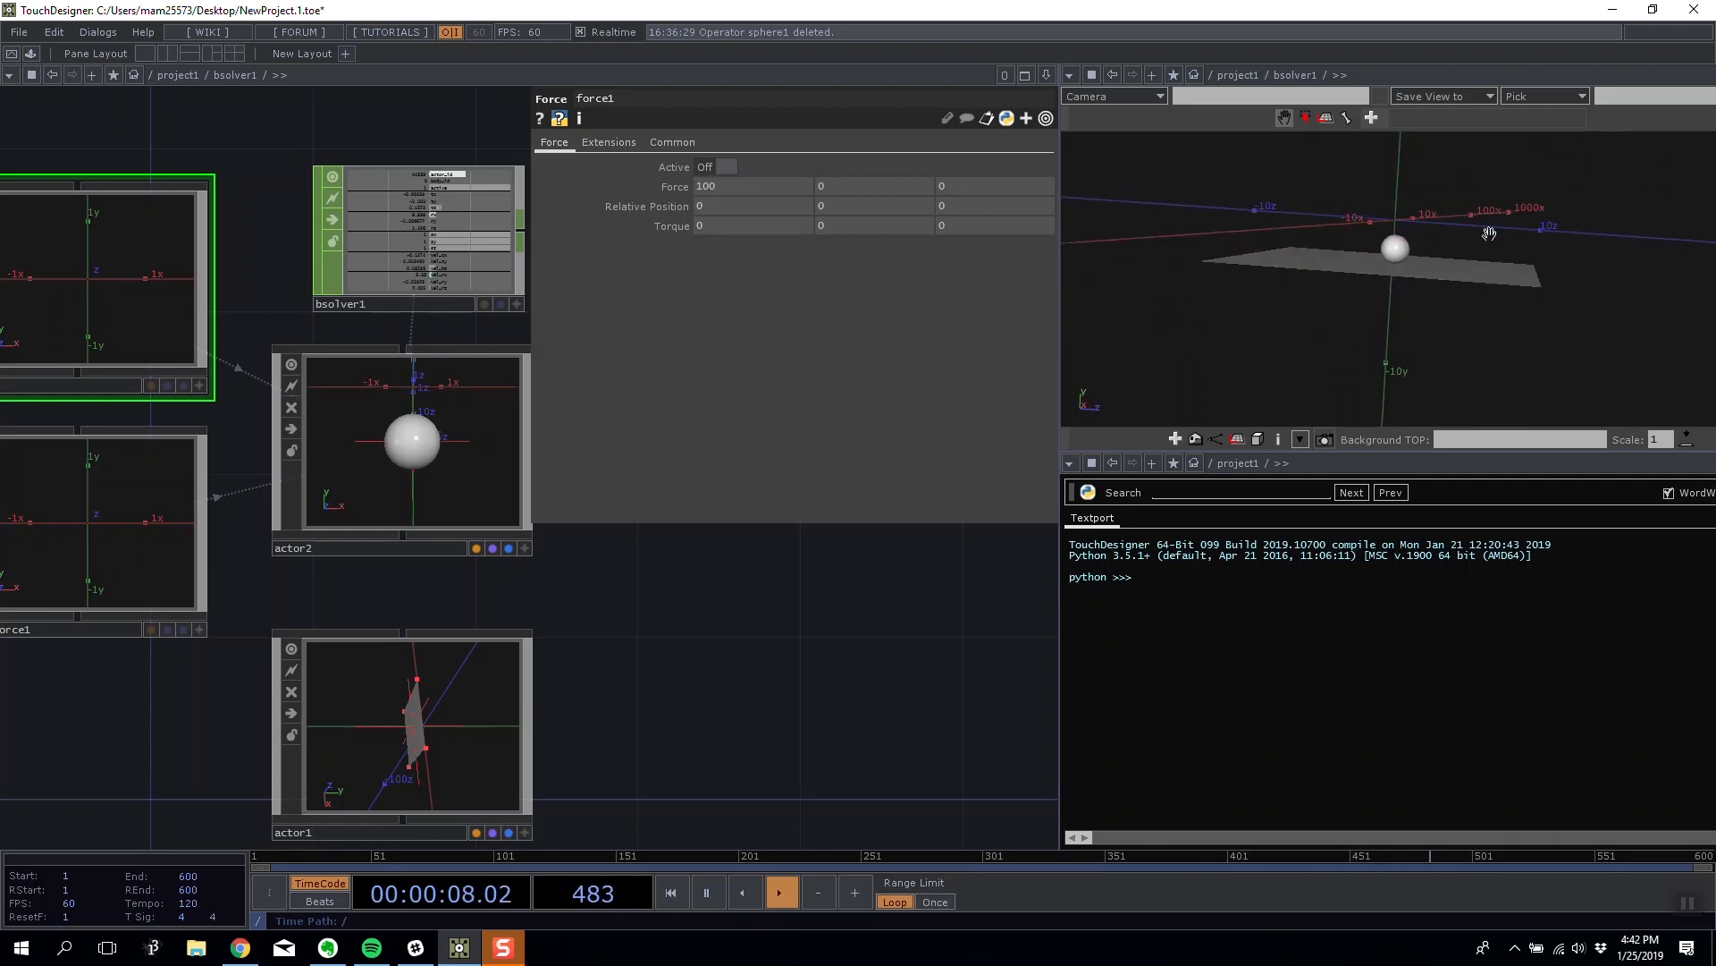
{"action": "left_click_drag", "start_coordinate": [1490, 234], "coordinate": [1386, 251]}
{"action": "left_click", "coordinate": [724, 167]}
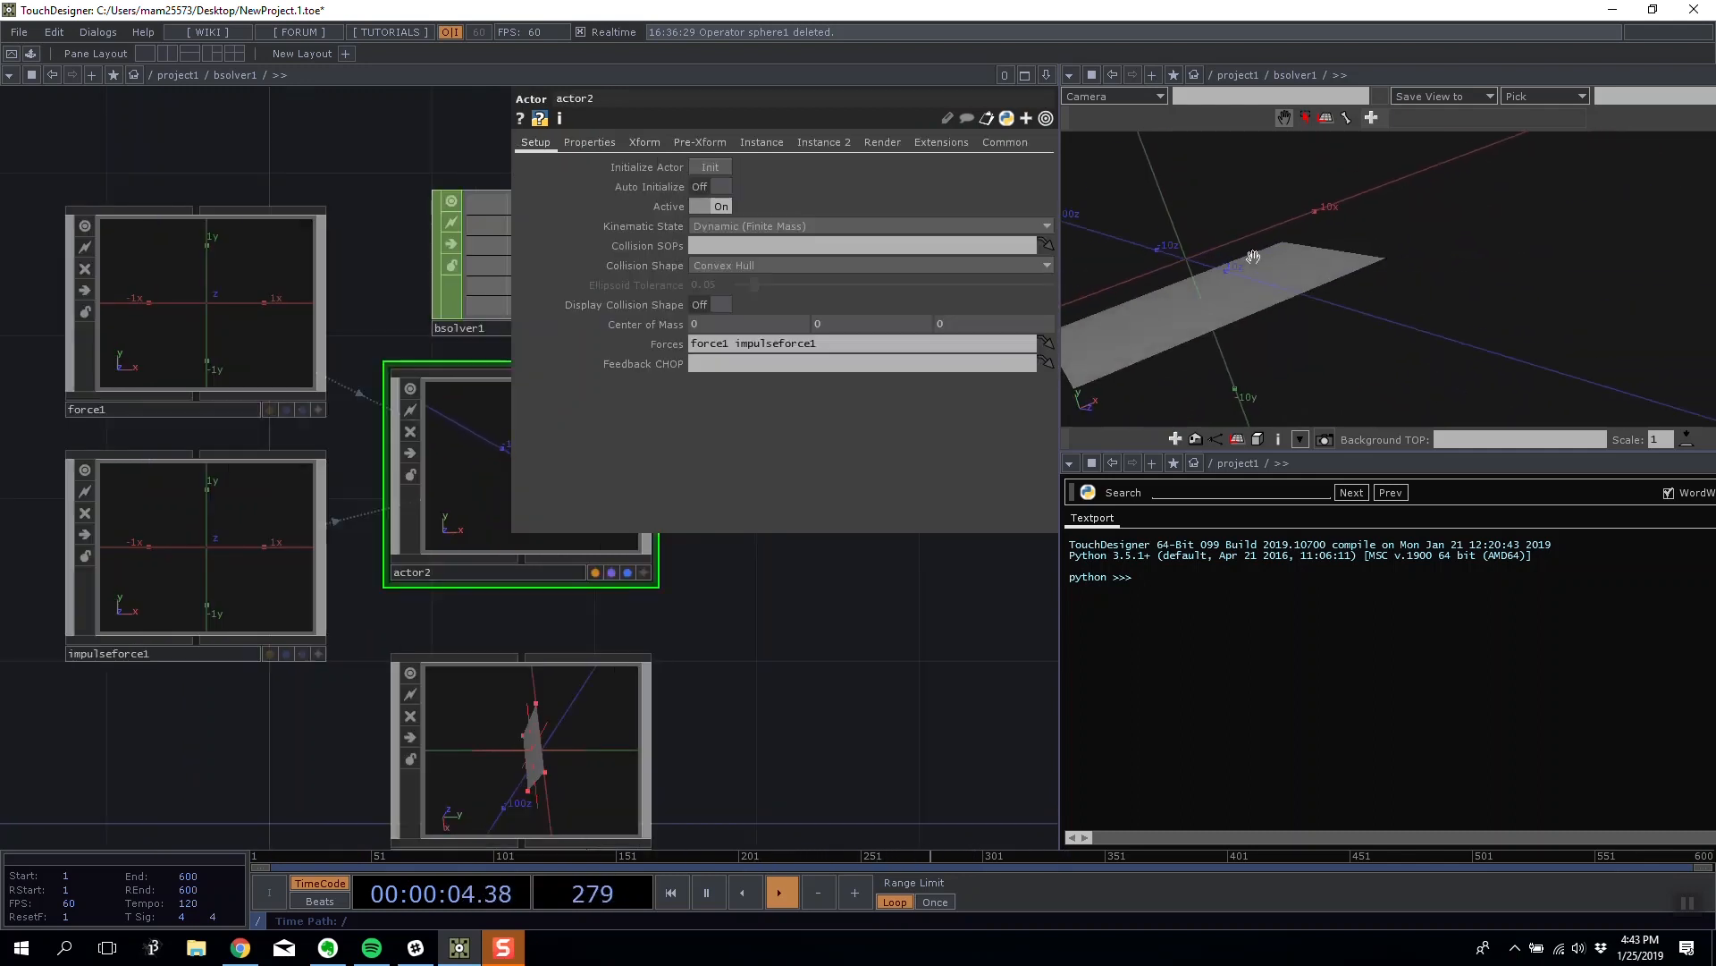
{"action": "left_click", "coordinate": [723, 174]}
{"action": "mouse_move", "coordinate": [1239, 291]}
{"action": "left_mouse_down"}
{"action": "mouse_move", "coordinate": [1276, 295]}
{"action": "mouse_move", "coordinate": [1196, 295]}
{"action": "mouse_move", "coordinate": [1216, 269]}
{"action": "left_mouse_up"}
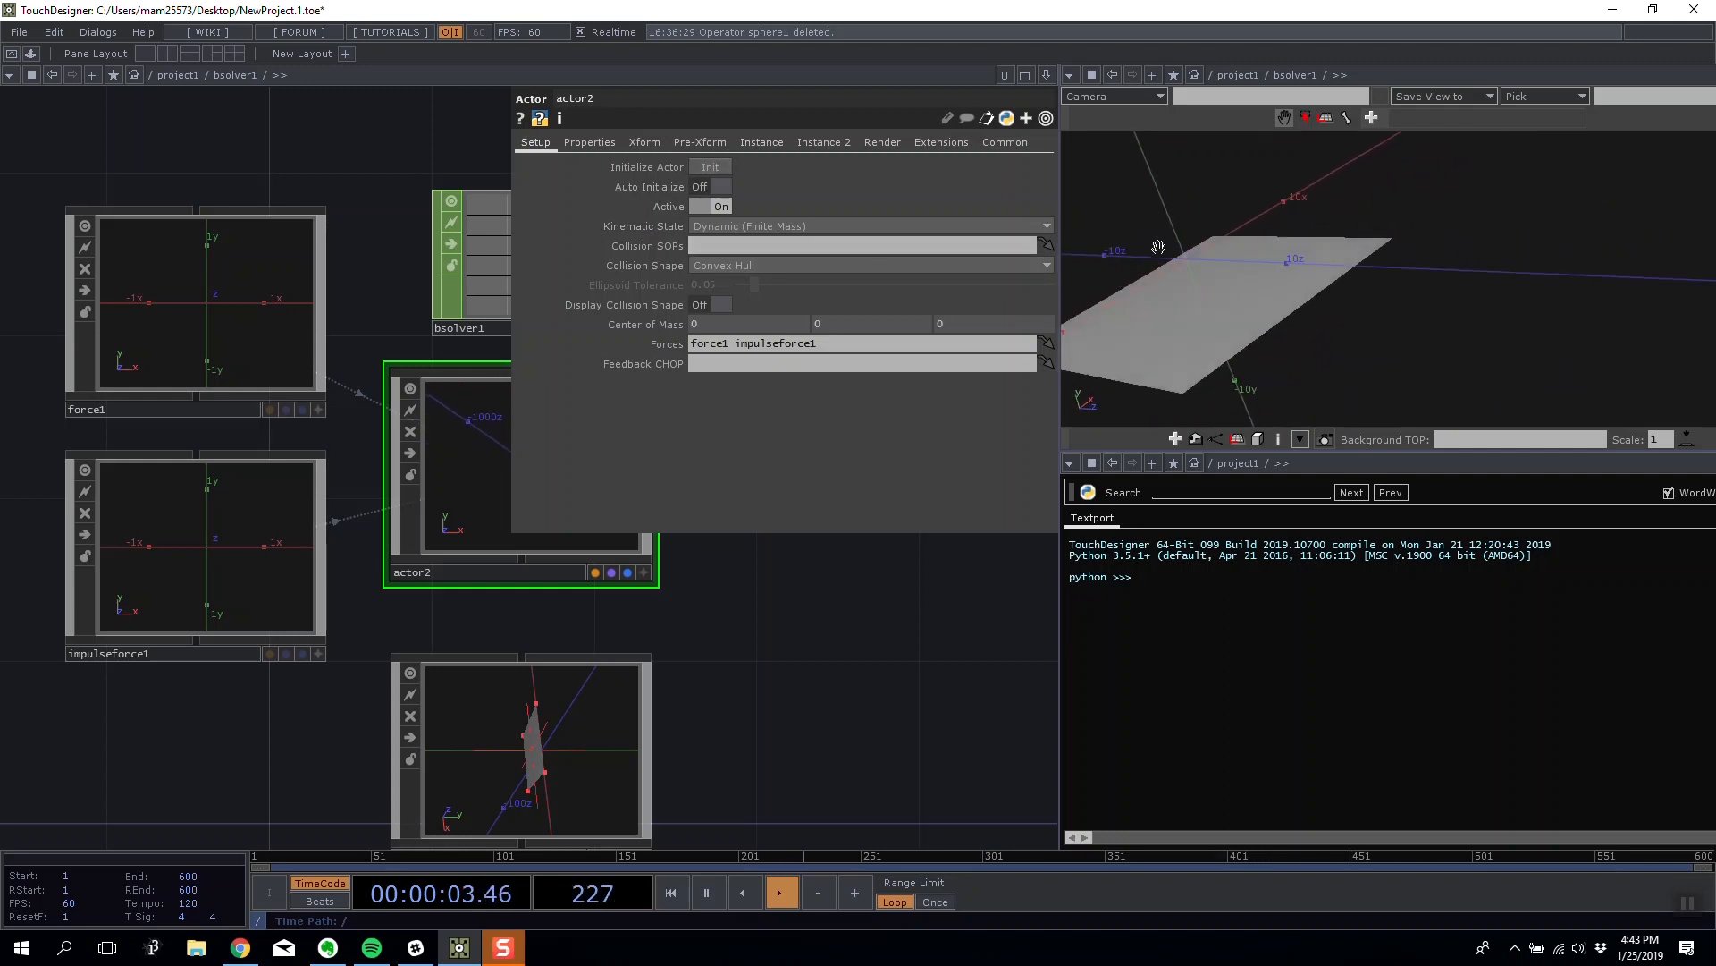
{"action": "left_click_drag", "start_coordinate": [1203, 259], "coordinate": [1246, 294]}
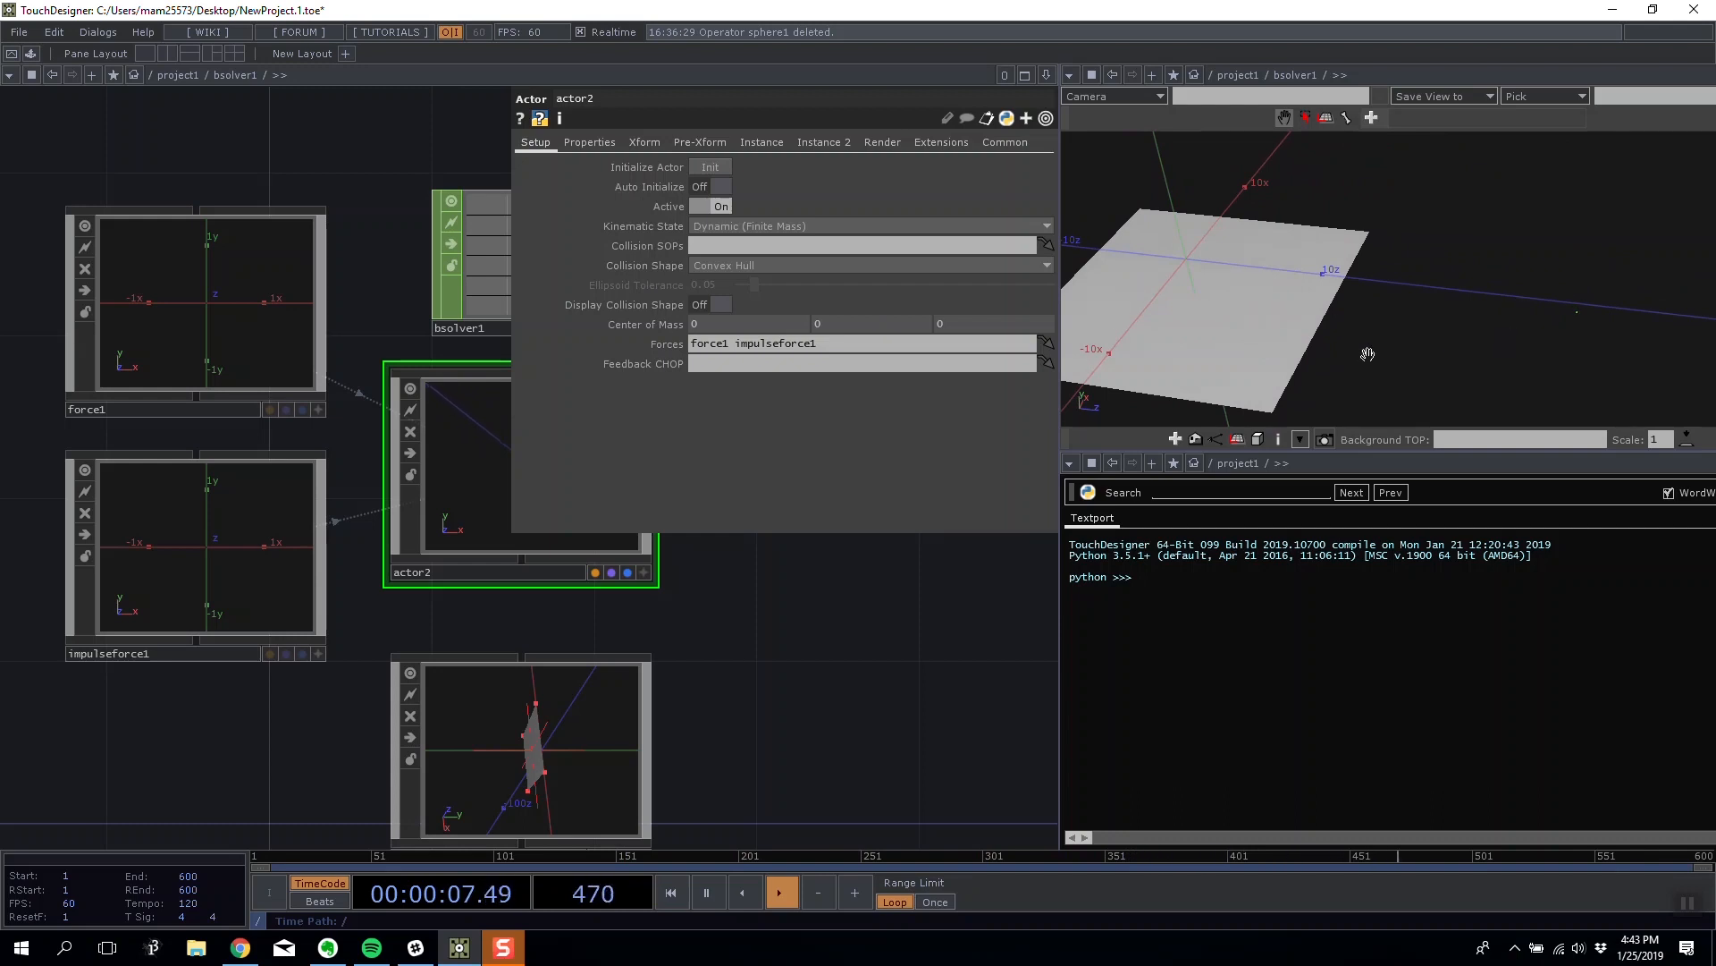
Deactivate force1 and reset actor2 to its starting position on the plane.
{"action": "left_click", "coordinate": [319, 298]}
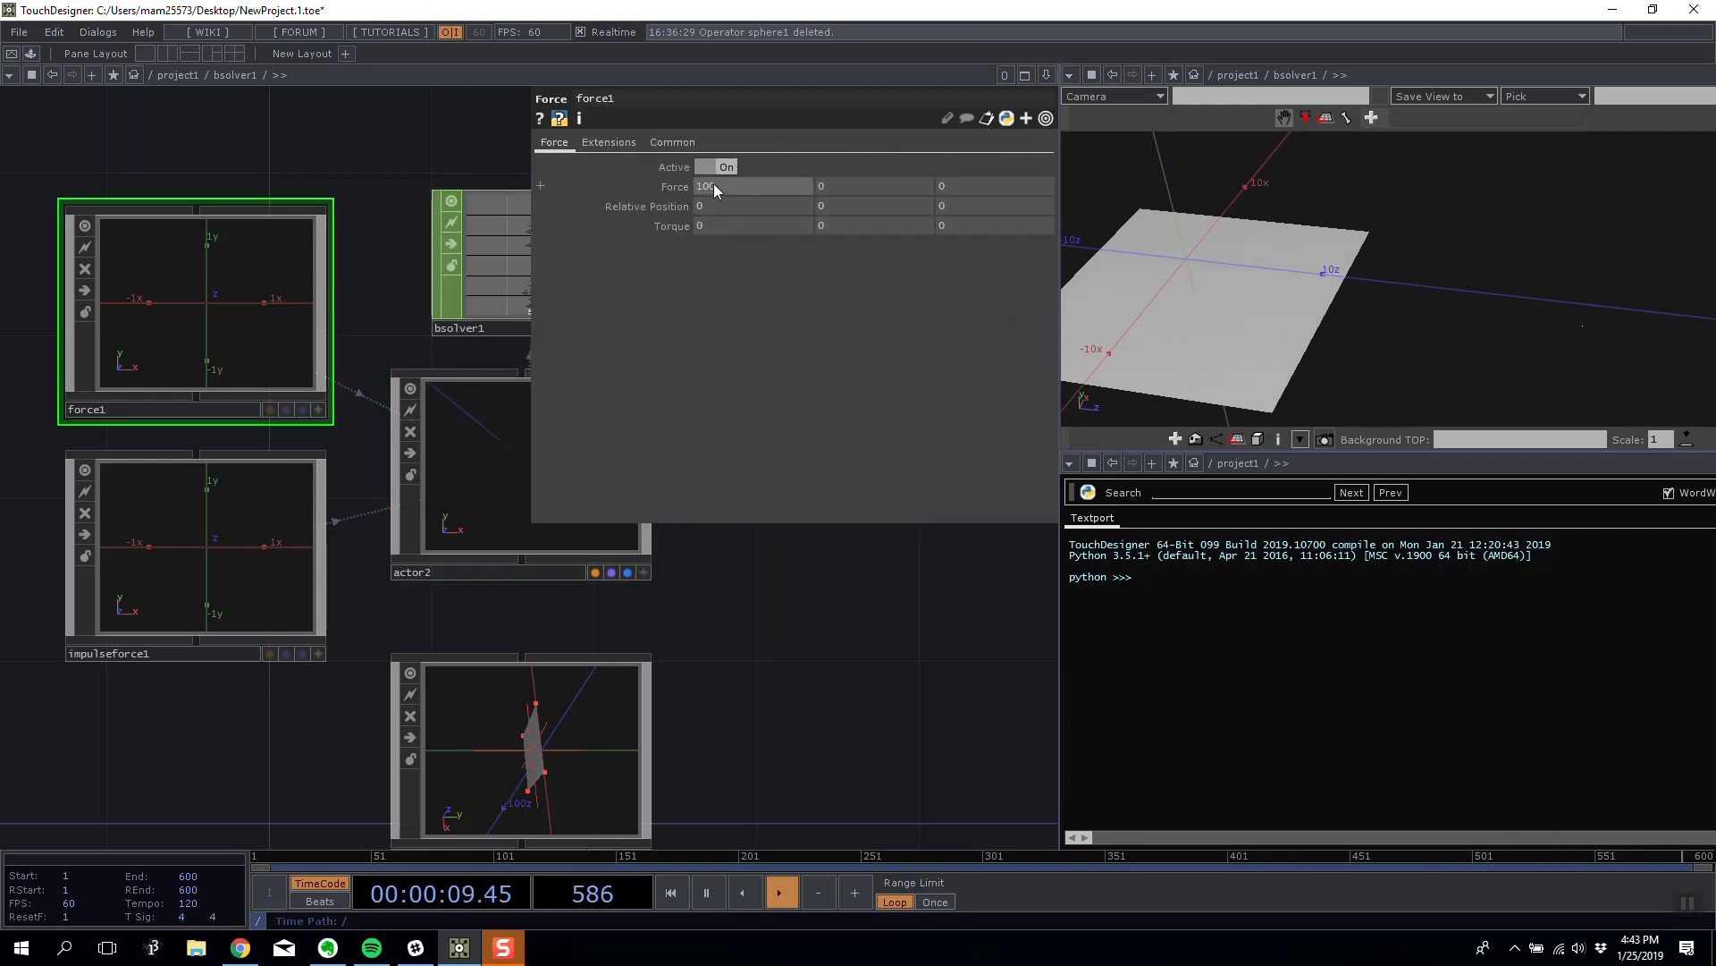
{"action": "left_click", "coordinate": [523, 404]}
{"action": "left_click", "coordinate": [715, 168]}
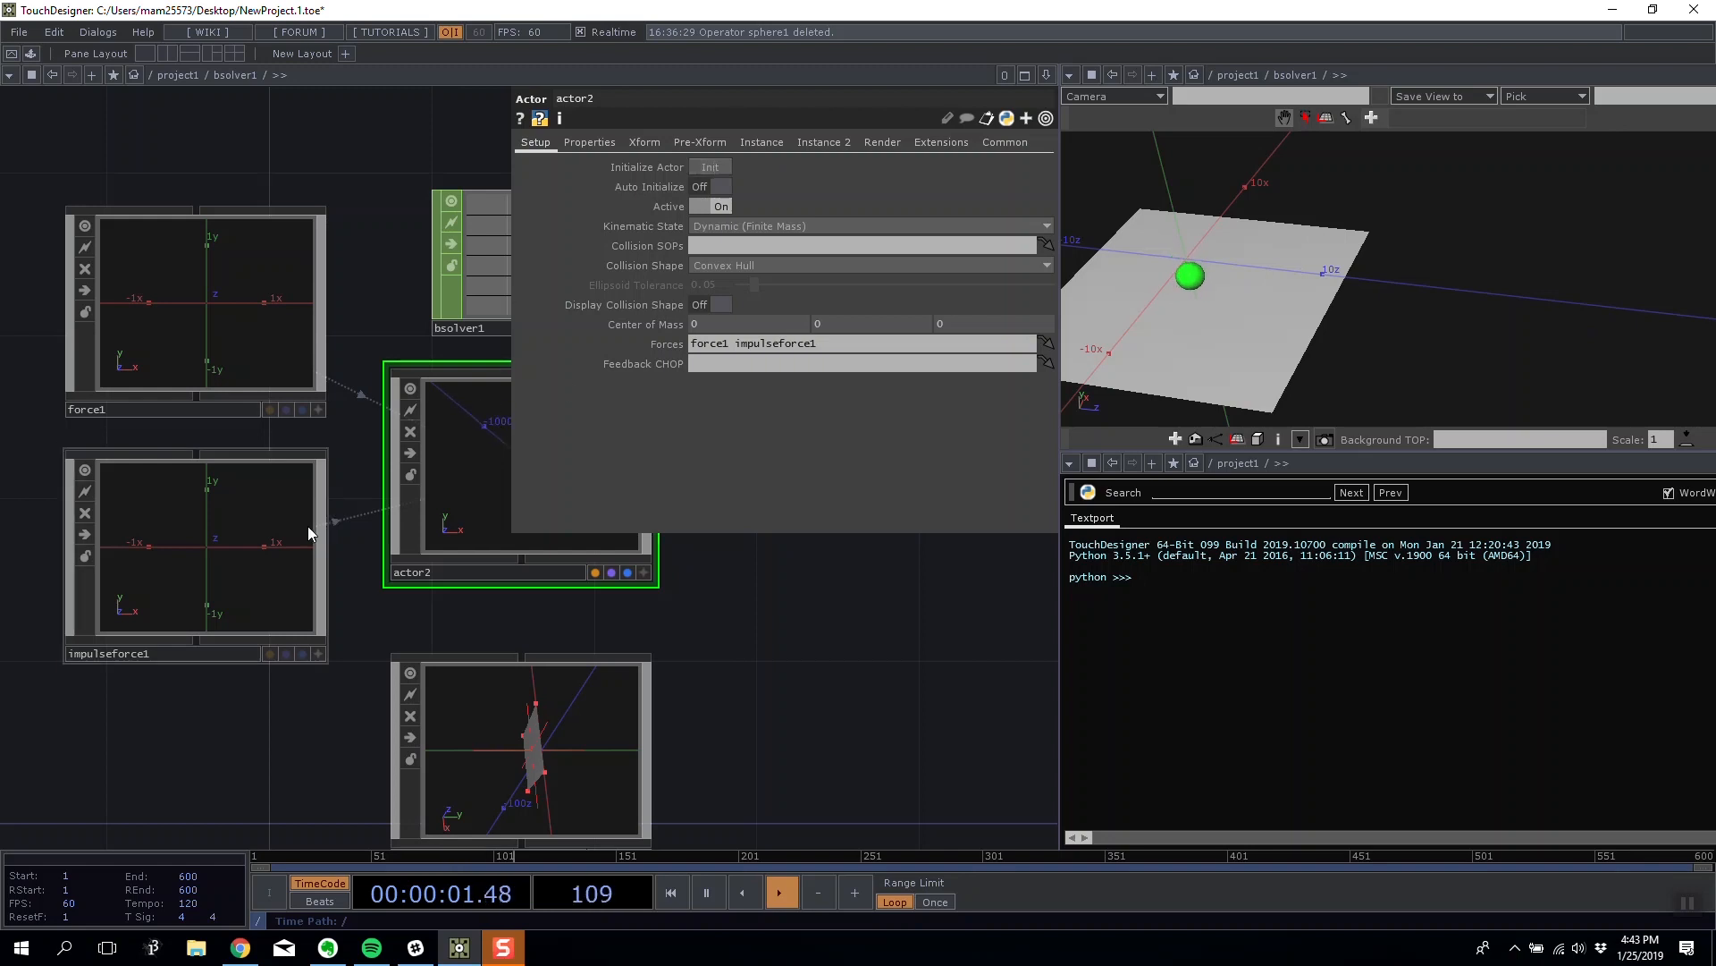
Set the X force of impulseforce1 to 100 and pulse it, following the sphere from a low viewing angle.
{"action": "left_click", "coordinate": [307, 525]}
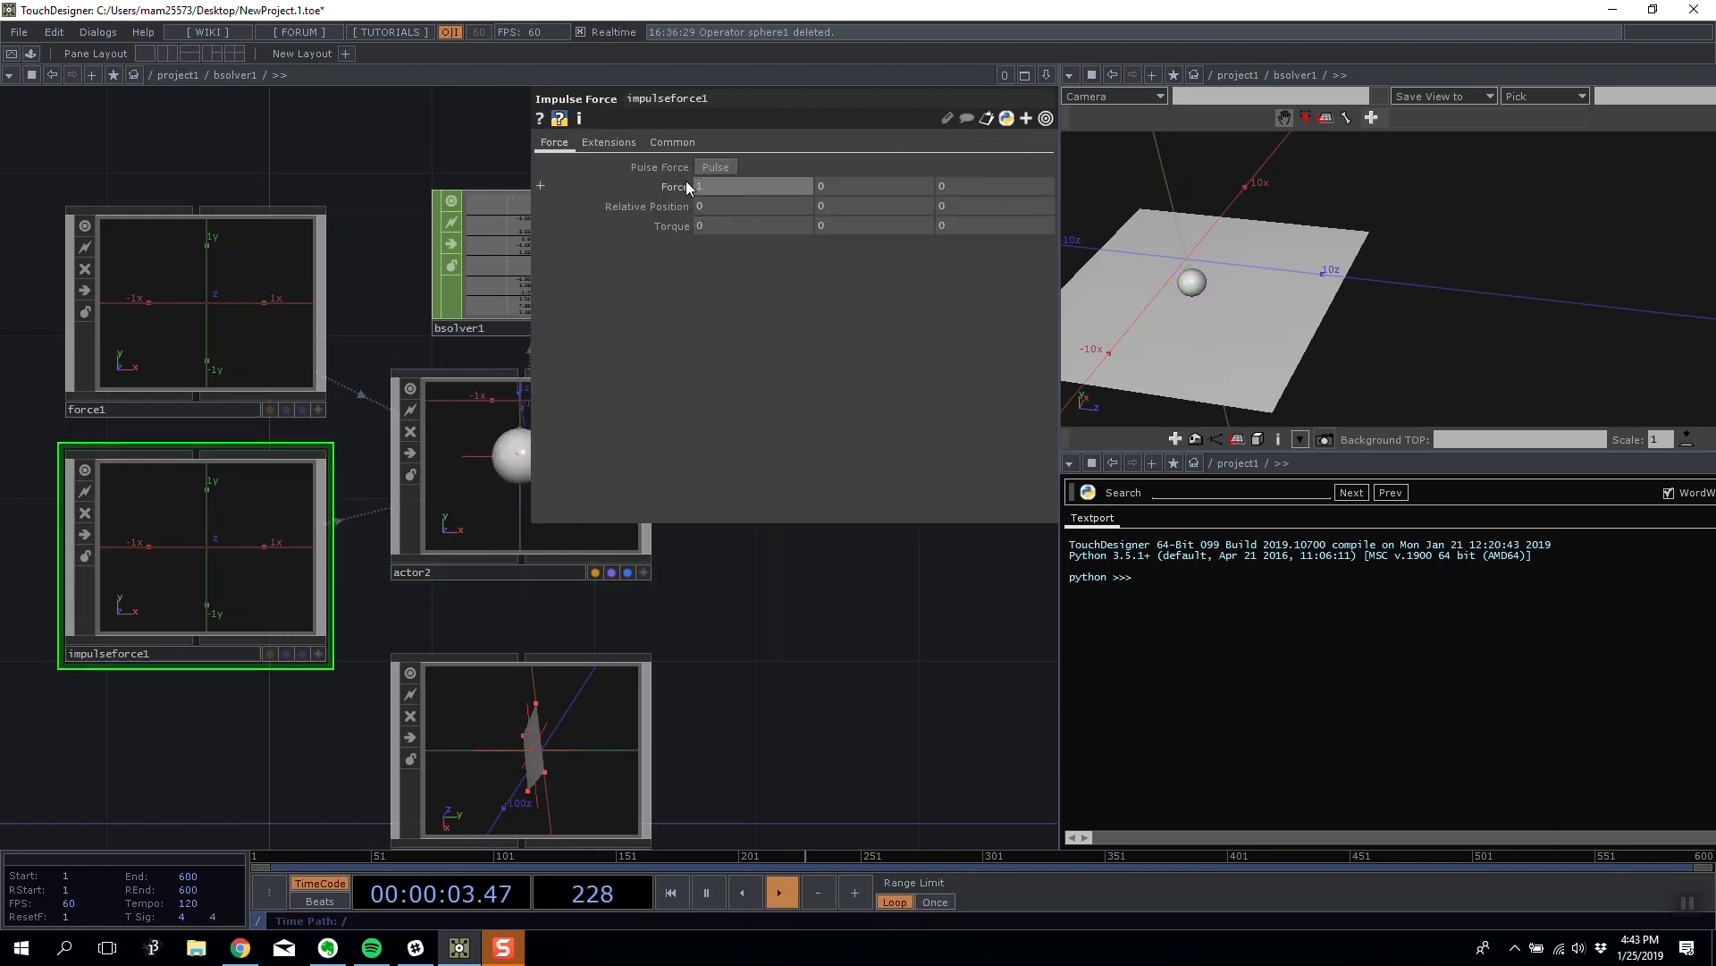
{"action": "type", "text": "100"}
{"action": "left_click", "coordinate": [939, 477]}
{"action": "left_click", "coordinate": [731, 169]}
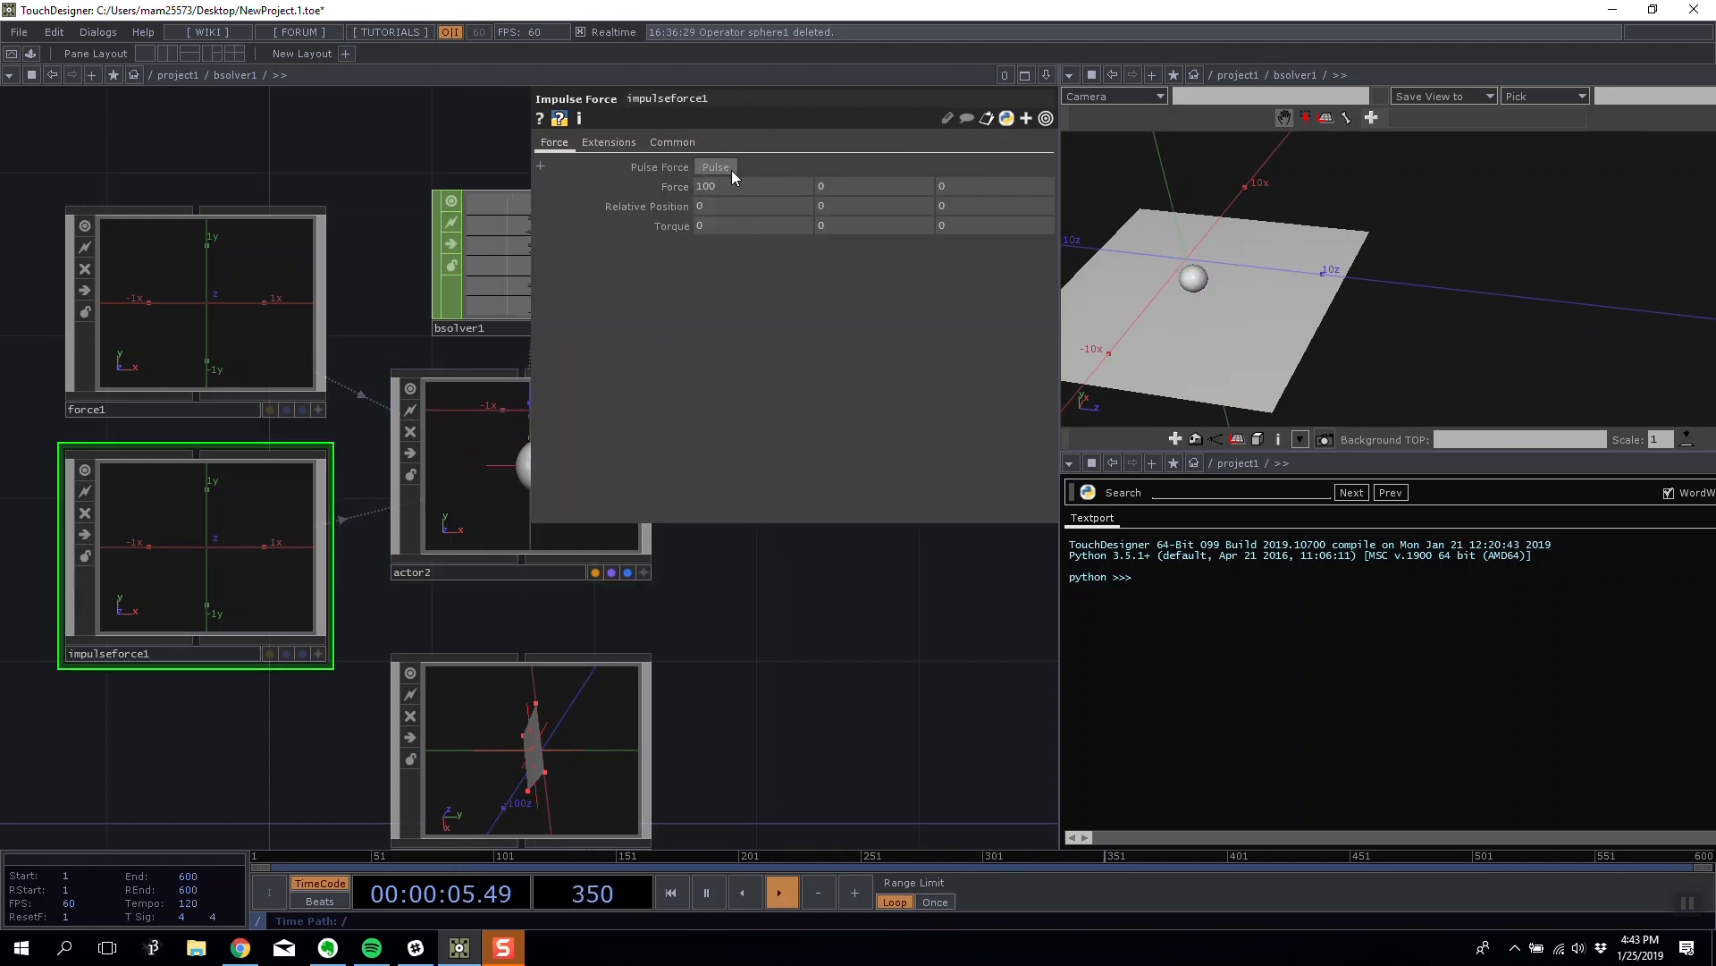
{"action": "left_click_drag", "start_coordinate": [1297, 349], "coordinate": [1174, 288]}
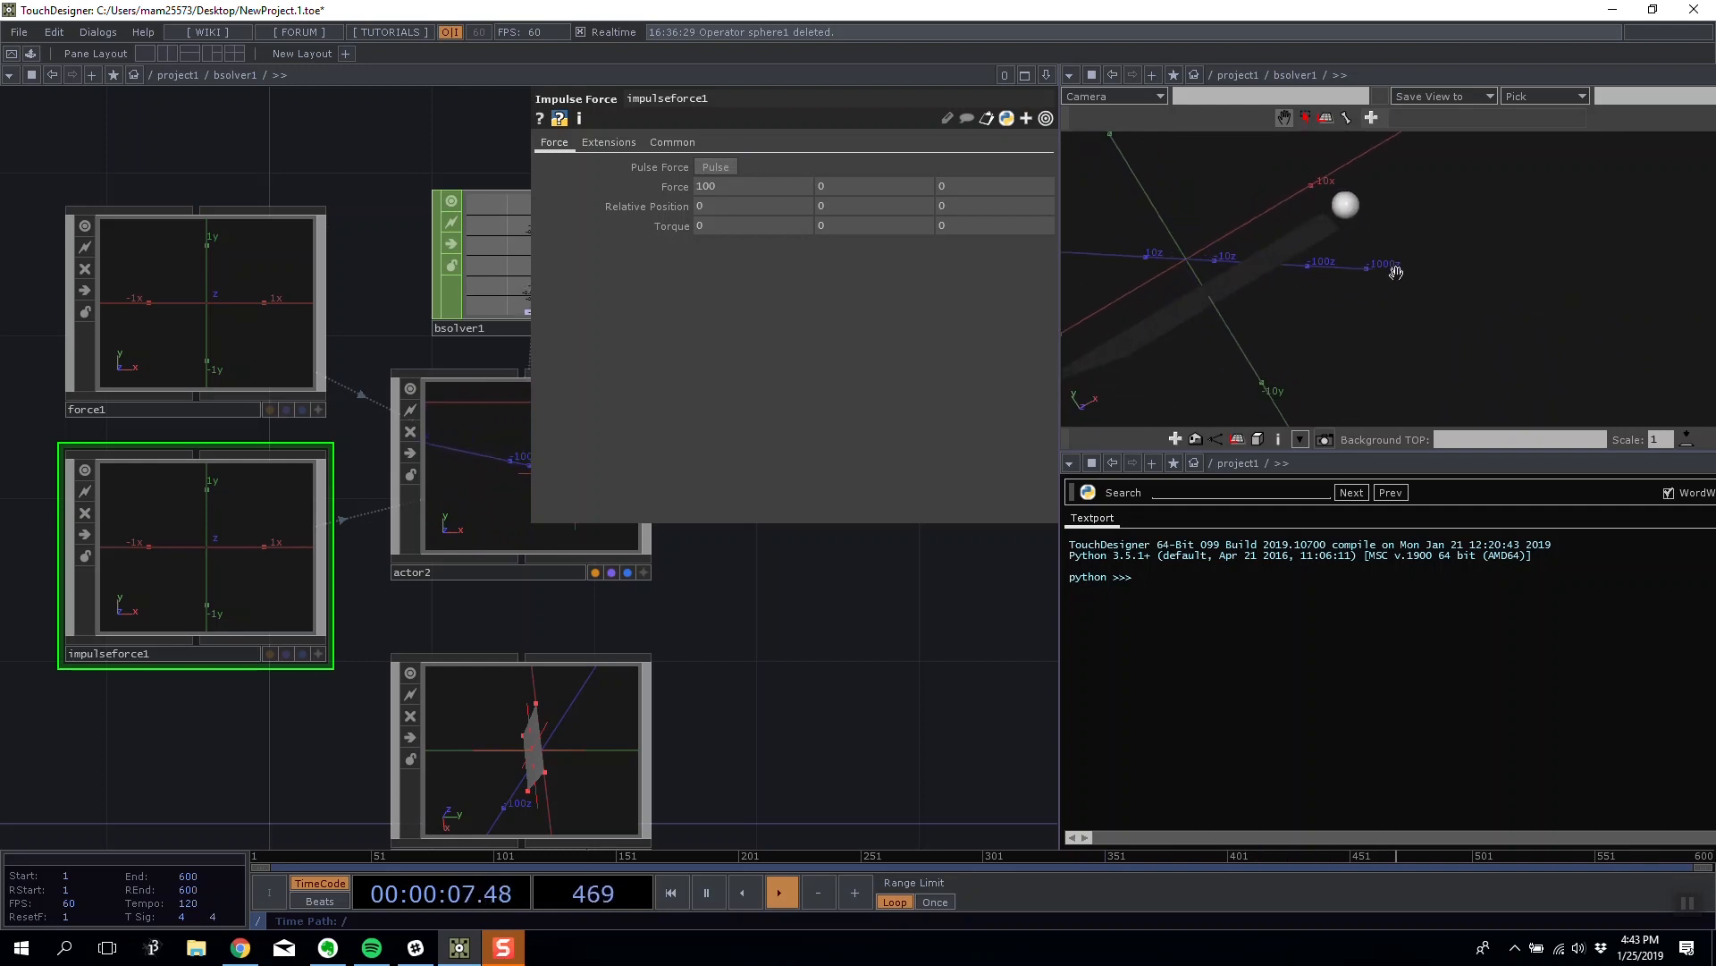
{"action": "left_click_drag", "start_coordinate": [1391, 272], "coordinate": [1279, 196]}
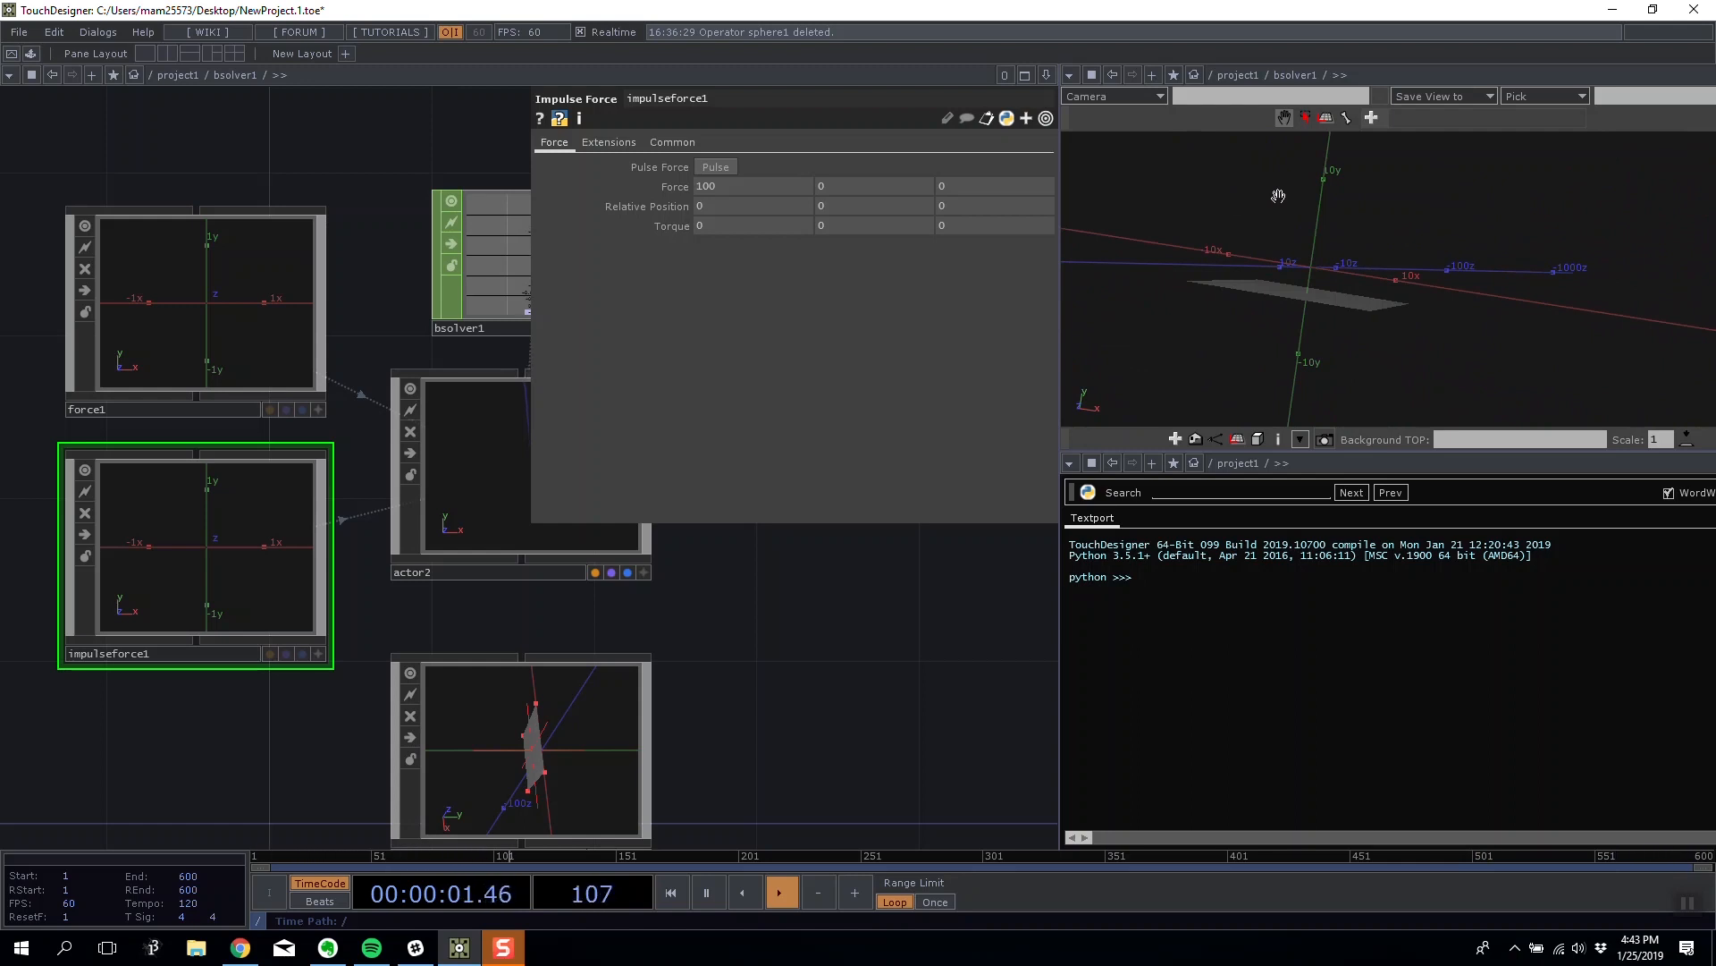
Move the actor1 node further below actor2 and to the left in the network to make room around it.
{"action": "left_click_drag", "start_coordinate": [865, 626], "coordinate": [745, 504]}
{"action": "scroll", "coordinate": [712, 625], "scroll_direction": "down", "scroll_amount": 2}
{"action": "scroll", "coordinate": [711, 630], "scroll_direction": "up", "scroll_amount": 2}
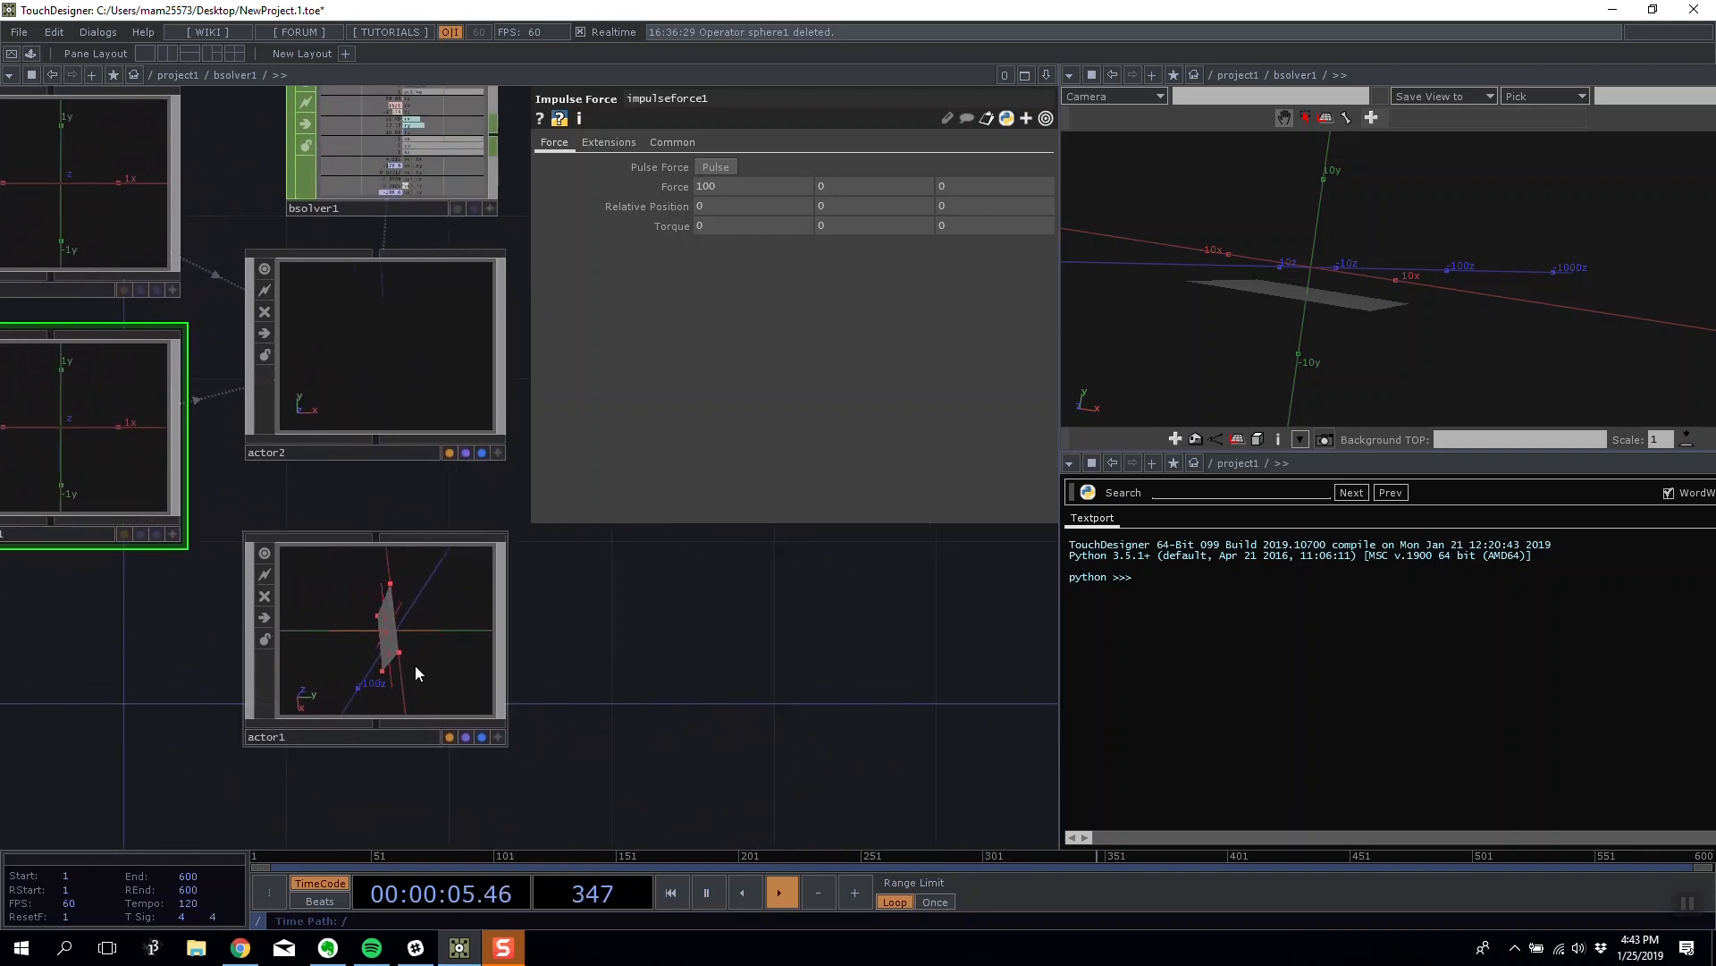
{"action": "left_click_drag", "start_coordinate": [415, 665], "coordinate": [415, 745]}
{"action": "left_click_drag", "start_coordinate": [689, 709], "coordinate": [731, 596]}
{"action": "left_click_drag", "start_coordinate": [449, 622], "coordinate": [450, 704]}
{"action": "left_click_drag", "start_coordinate": [576, 675], "coordinate": [587, 609]}
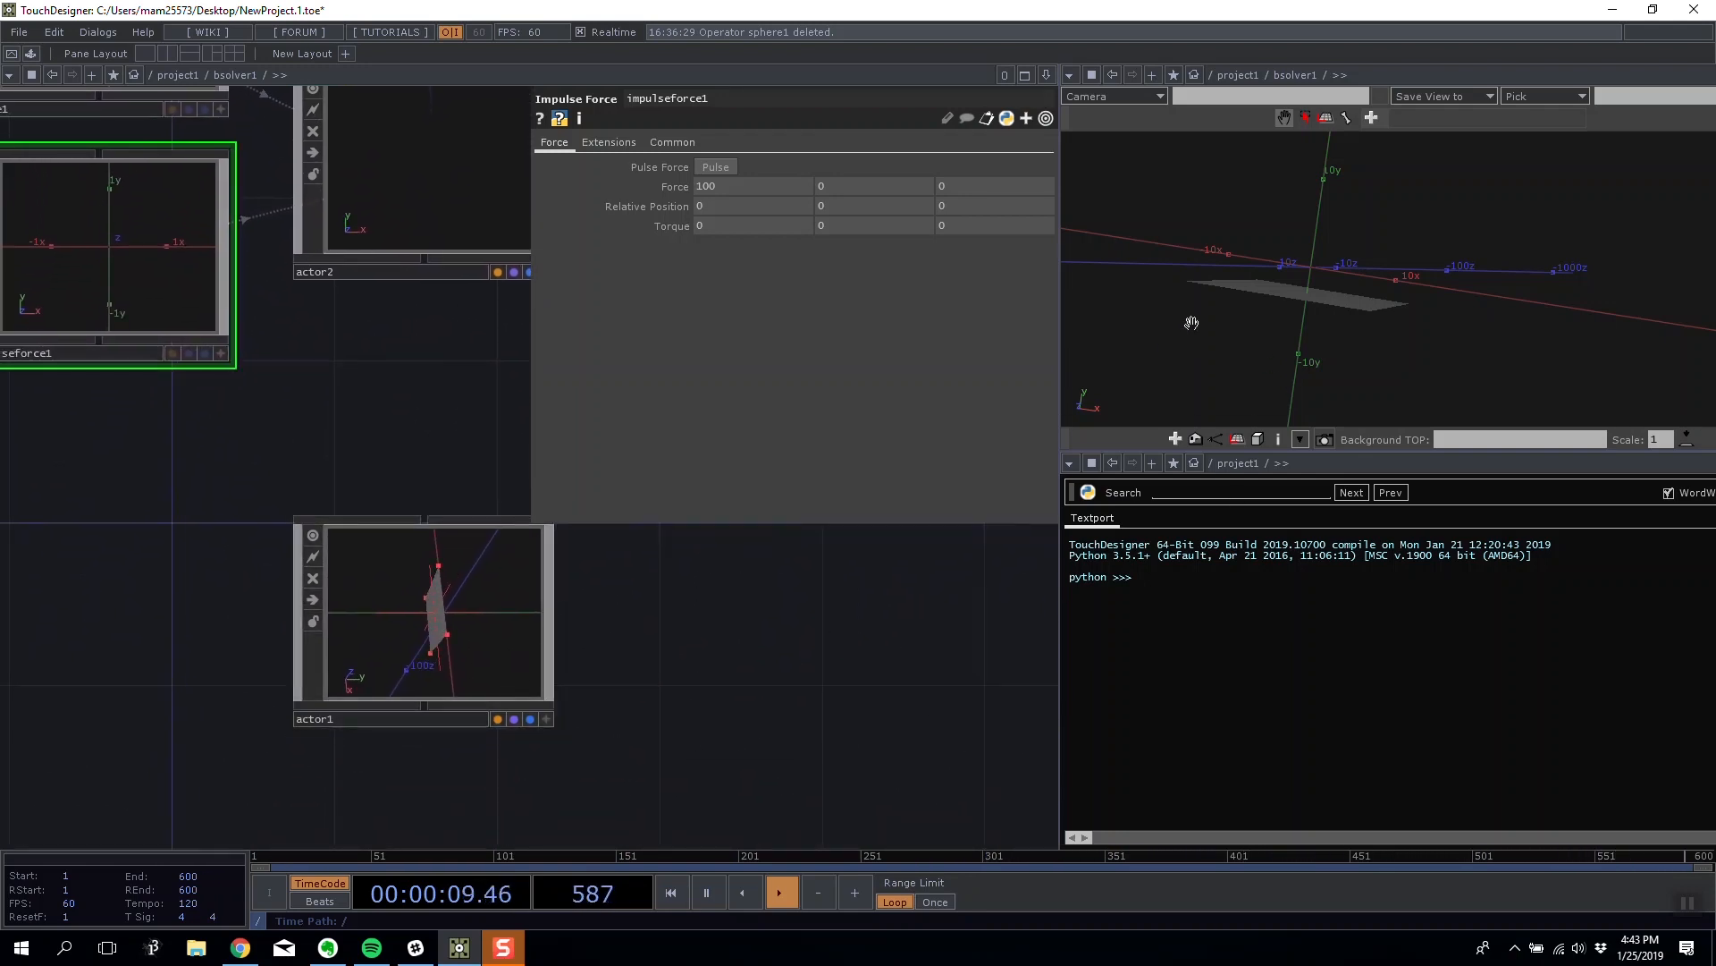
{"action": "left_click_drag", "start_coordinate": [458, 613], "coordinate": [336, 613]}
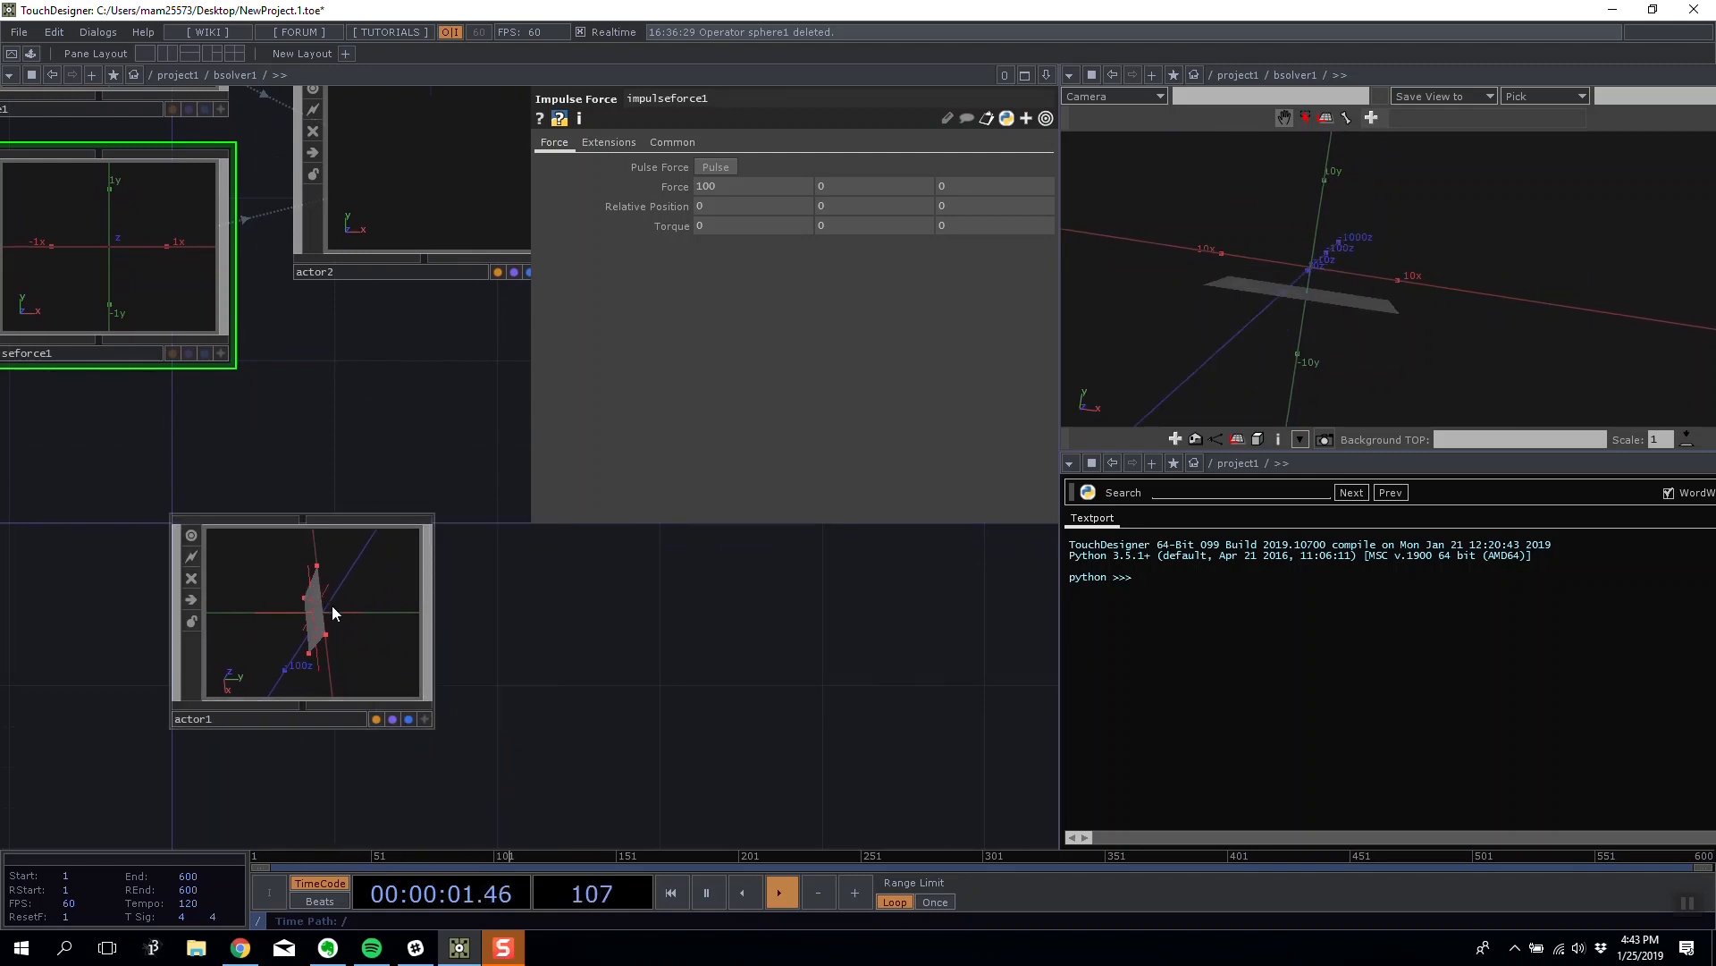
{"action": "left_click_drag", "start_coordinate": [1330, 293], "coordinate": [1296, 284]}
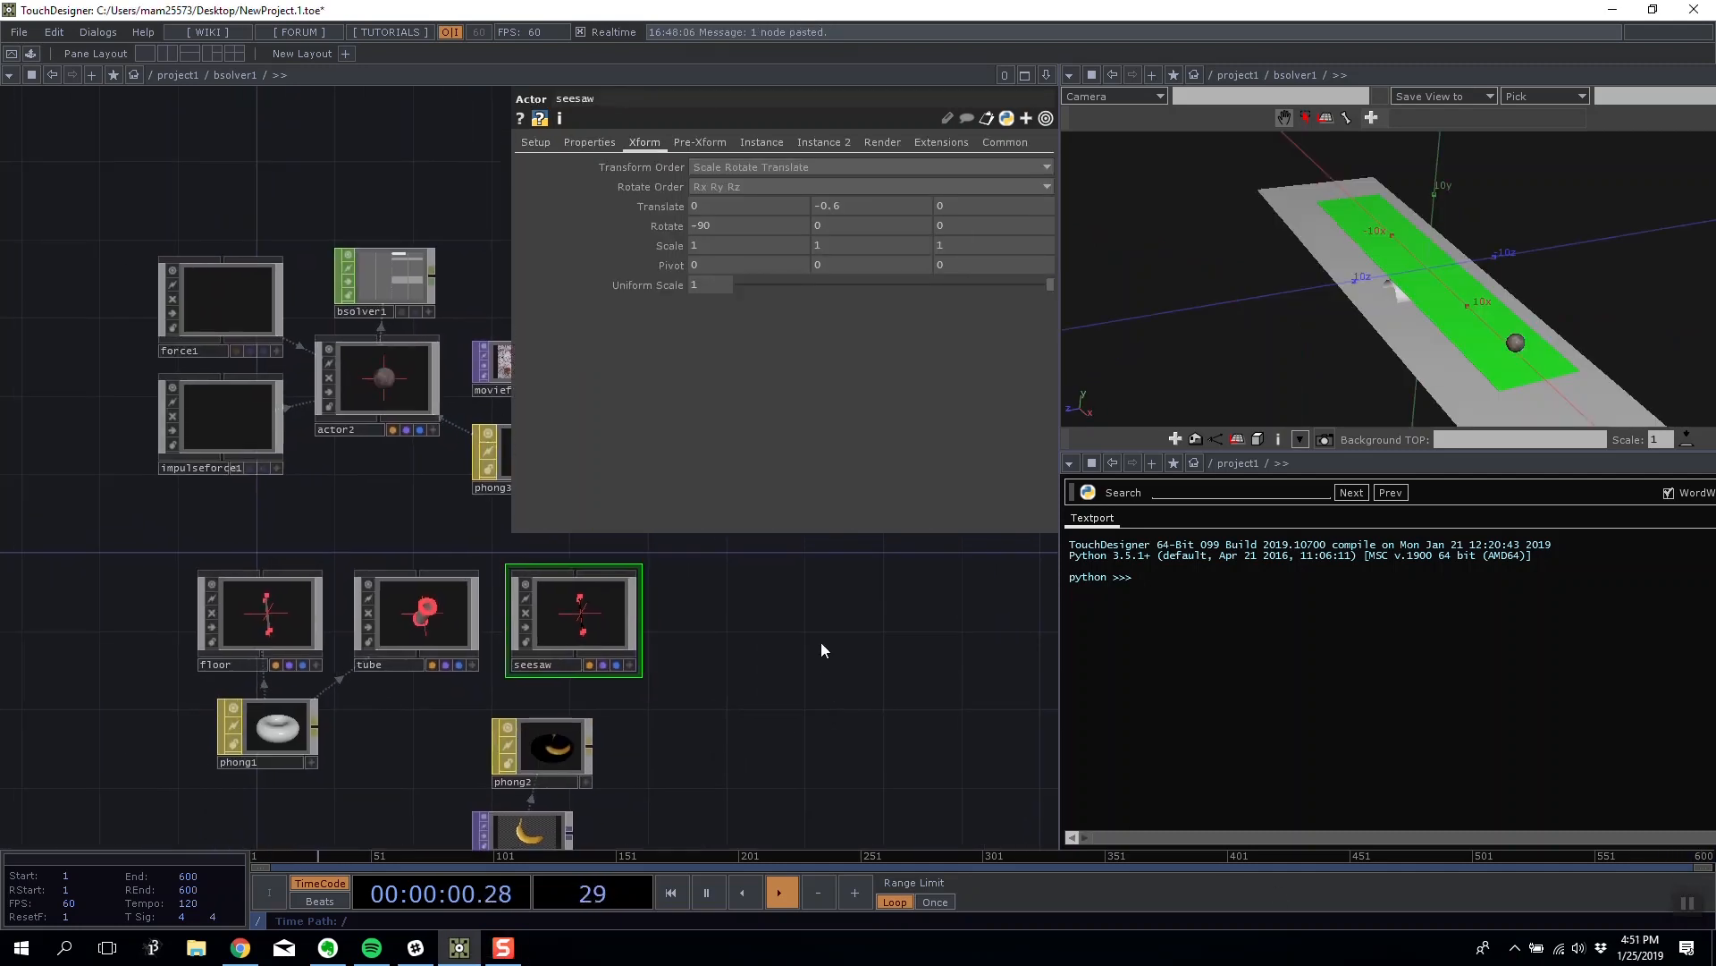
Examine the setup parameters of the floor and tube actors, including their kinematic state and collision shape.
{"action": "scroll", "coordinate": [878, 662], "scroll_direction": "up", "scroll_amount": 5}
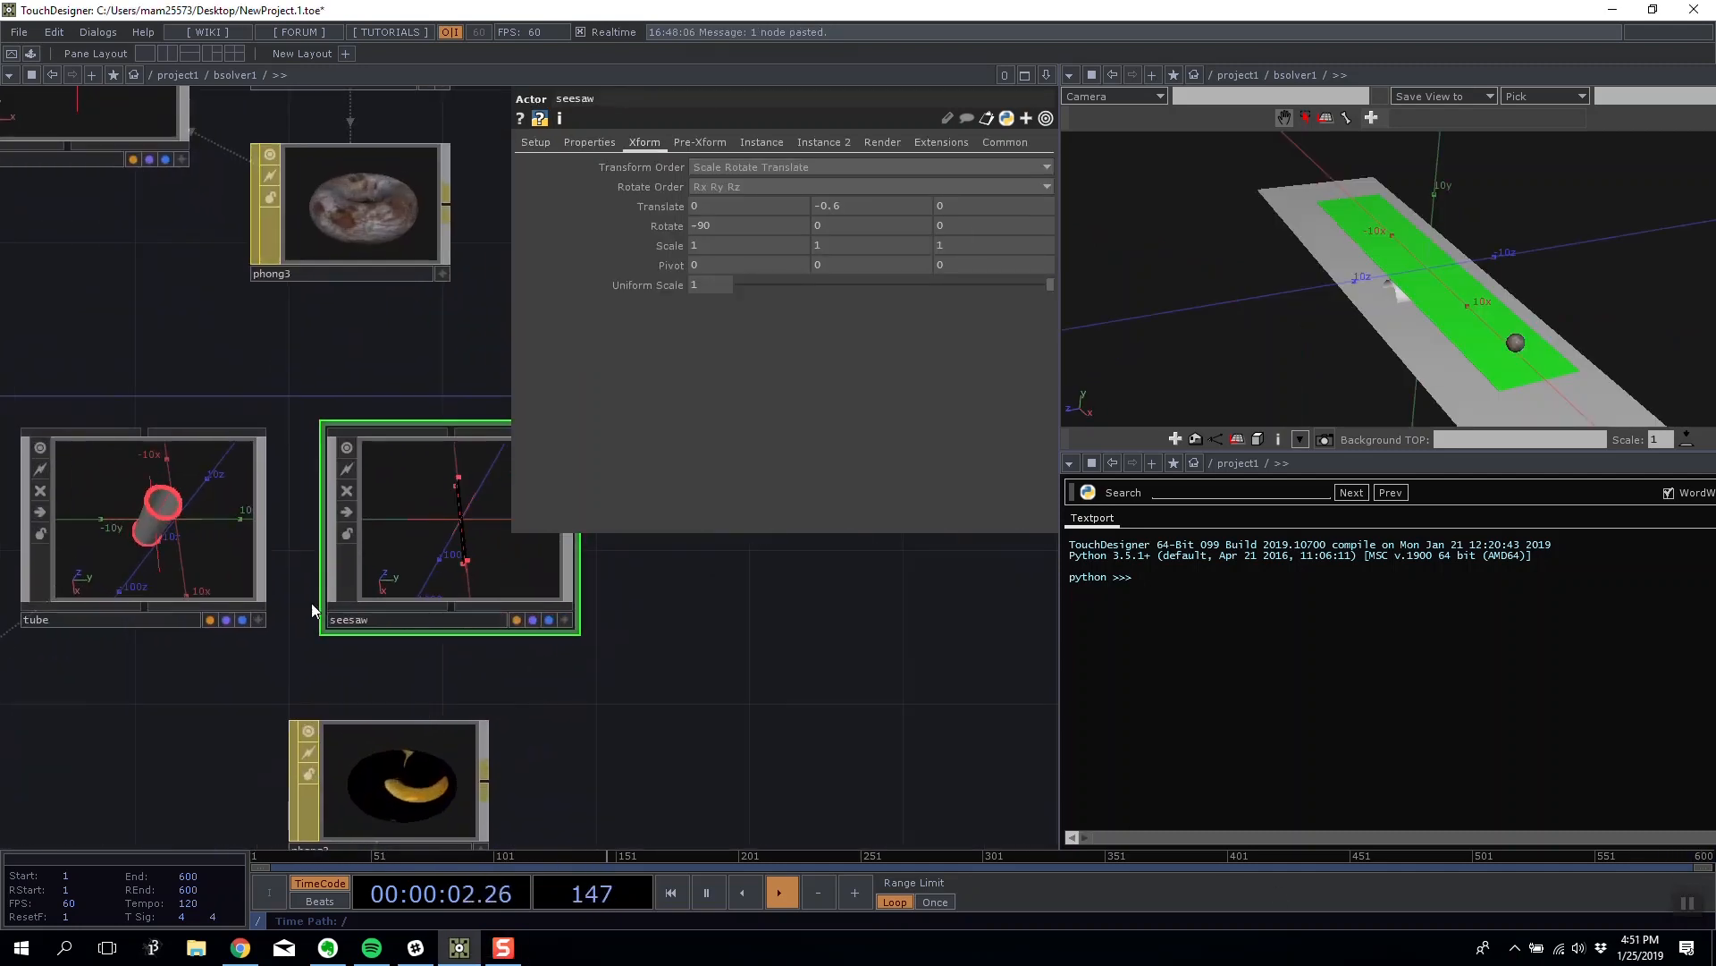
{"action": "left_click_drag", "start_coordinate": [311, 603], "coordinate": [399, 396]}
{"action": "scroll", "coordinate": [165, 452], "scroll_direction": "up", "scroll_amount": 2}
{"action": "left_click", "coordinate": [152, 431]}
{"action": "left_click_drag", "start_coordinate": [152, 431], "coordinate": [337, 593]}
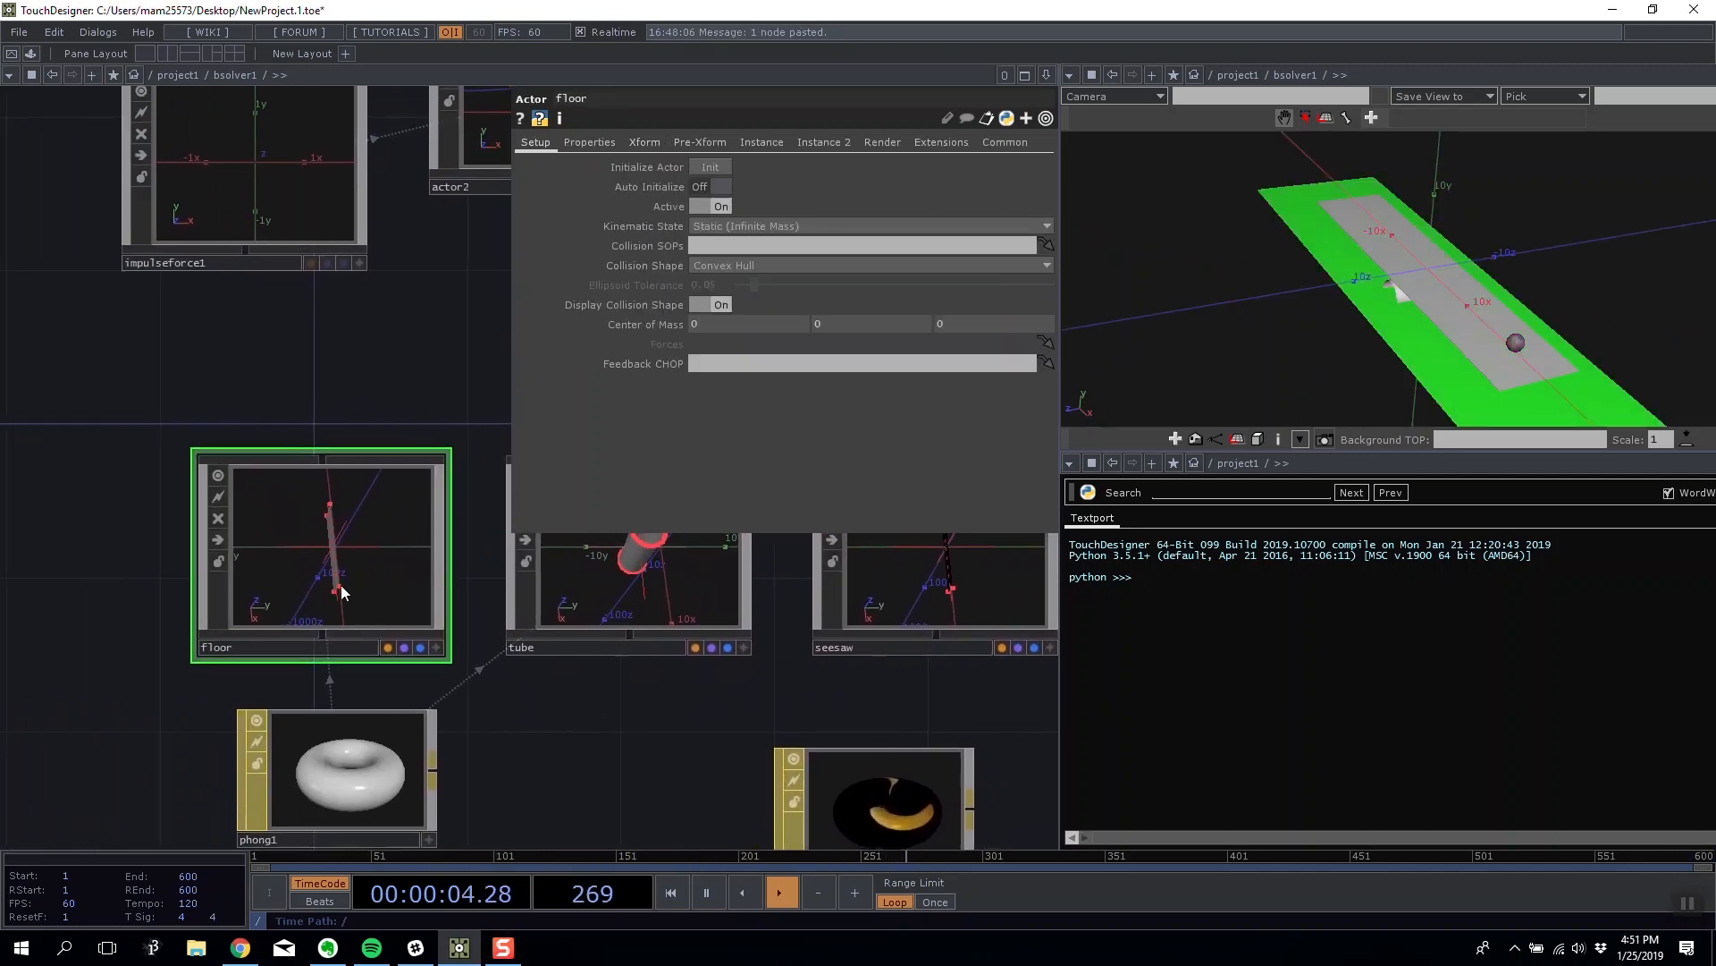
{"action": "scroll", "coordinate": [374, 610], "scroll_direction": "up", "scroll_amount": 3}
{"action": "scroll", "coordinate": [374, 611], "scroll_direction": "down", "scroll_amount": 1}
{"action": "left_click_drag", "start_coordinate": [568, 665], "coordinate": [372, 542]}
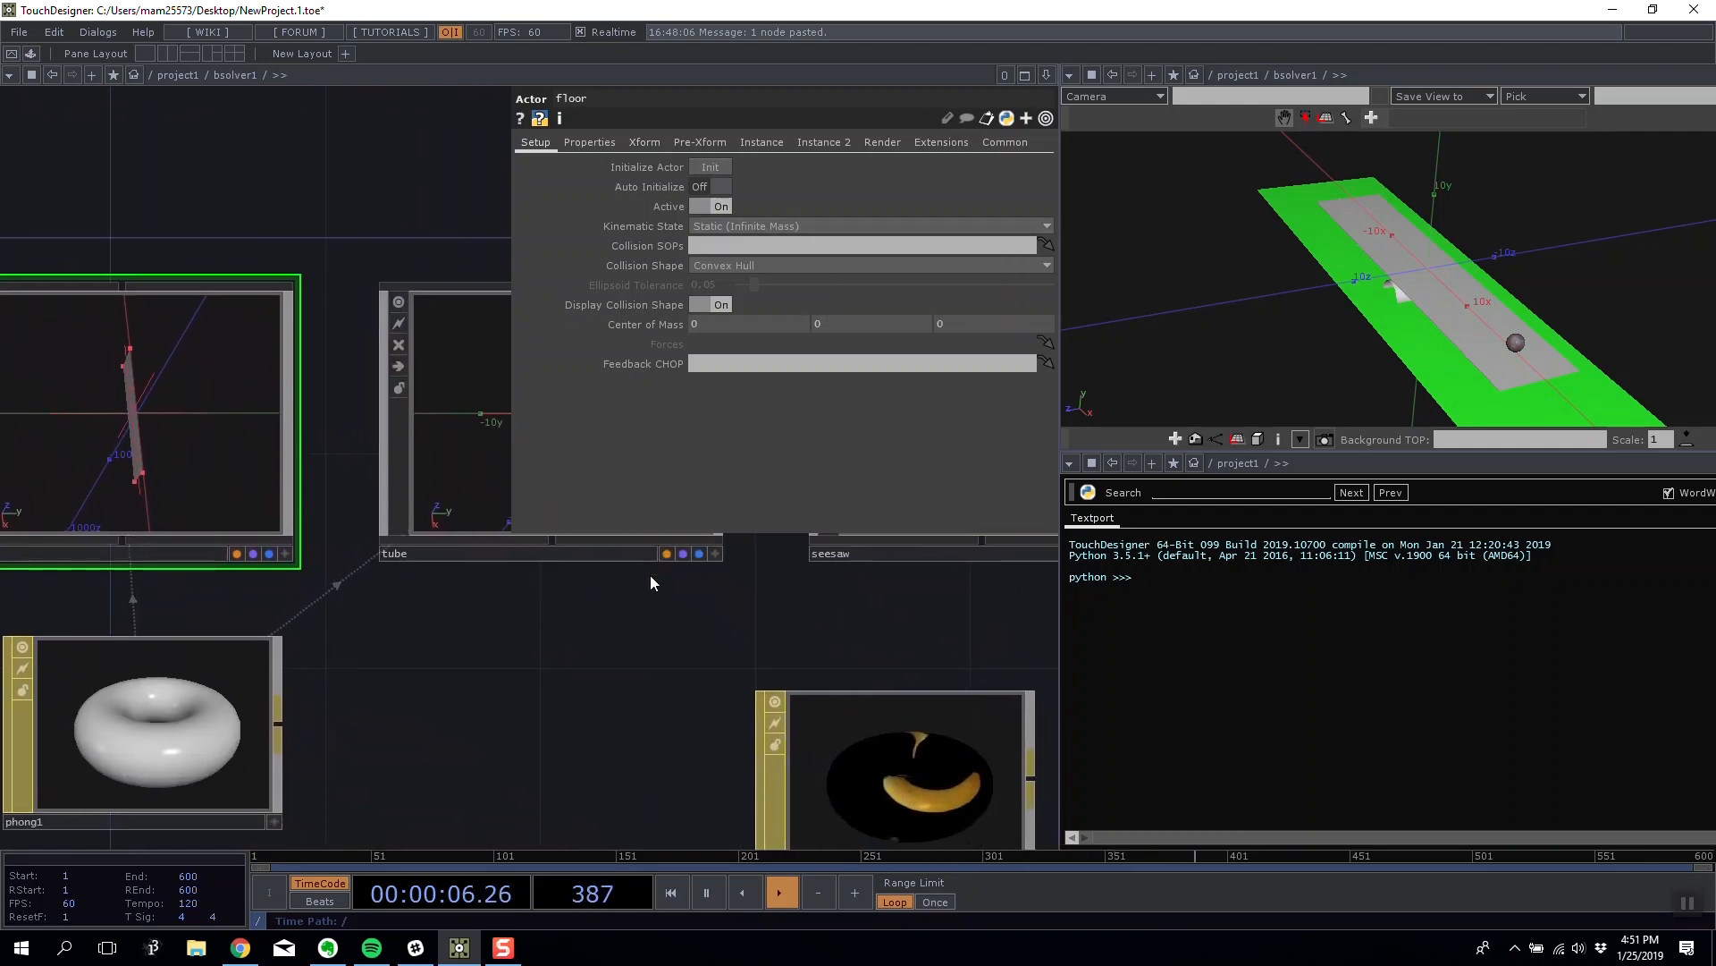
{"action": "left_click_drag", "start_coordinate": [624, 628], "coordinate": [534, 644]}
{"action": "left_click_drag", "start_coordinate": [405, 488], "coordinate": [356, 489]}
{"action": "left_click", "coordinate": [356, 489]}
{"action": "left_click", "coordinate": [535, 143]}
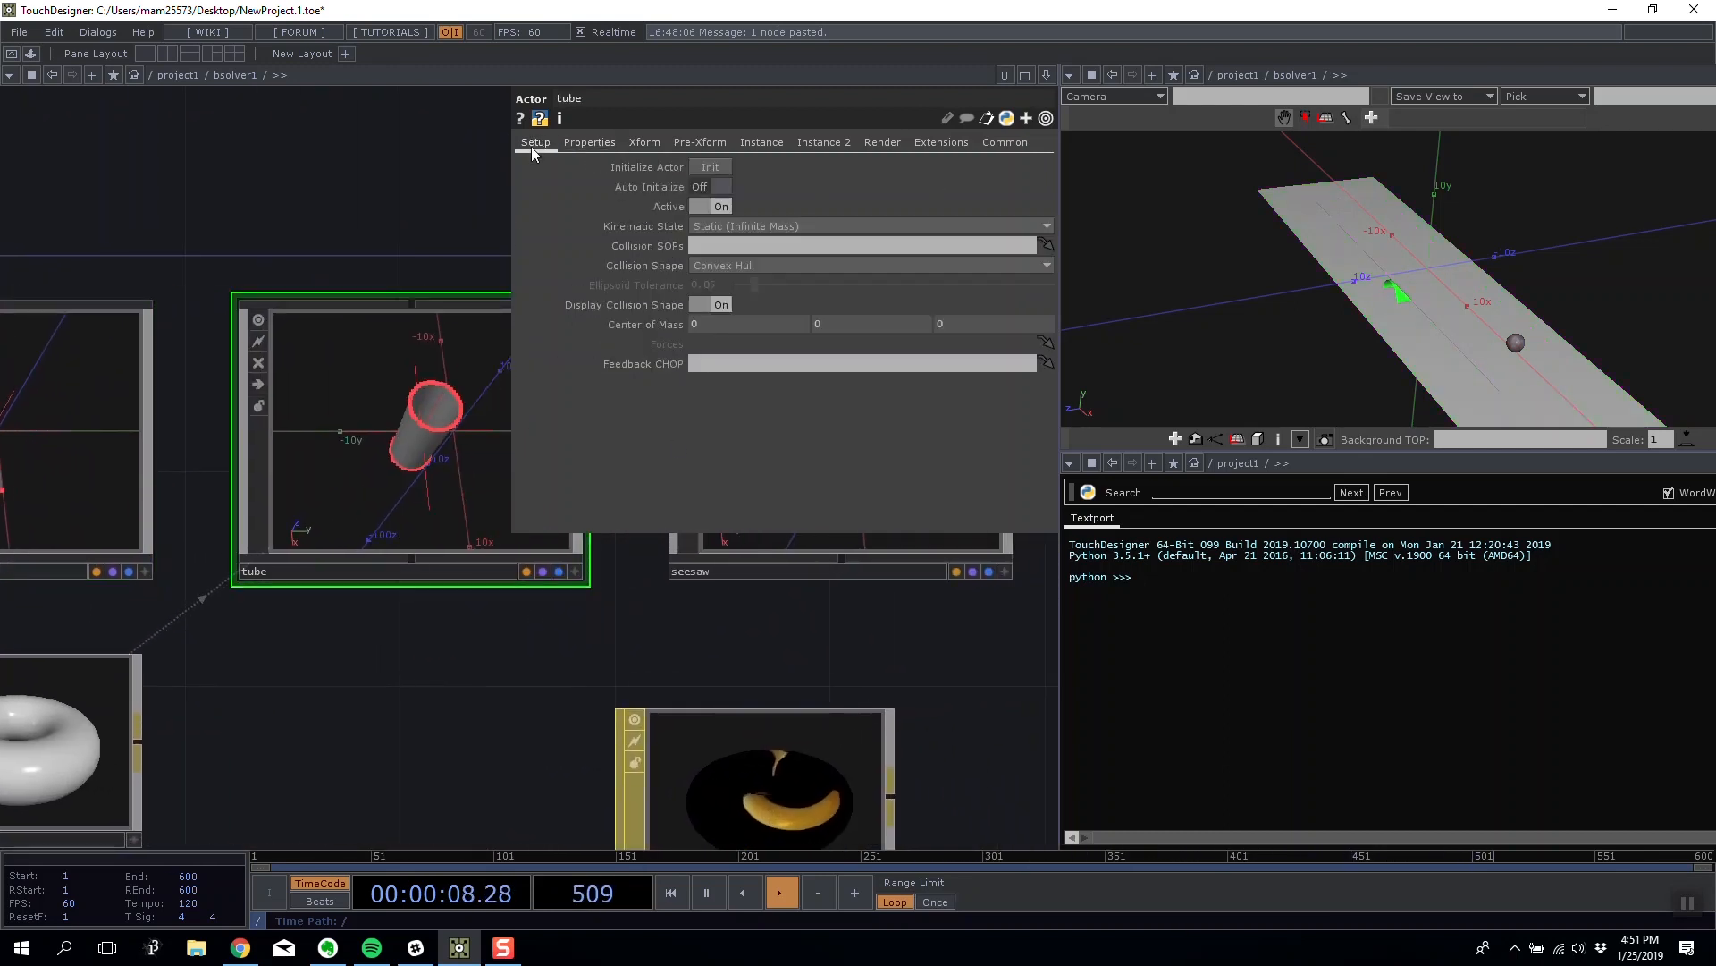
{"action": "left_click_drag", "start_coordinate": [344, 211], "coordinate": [196, 235]}
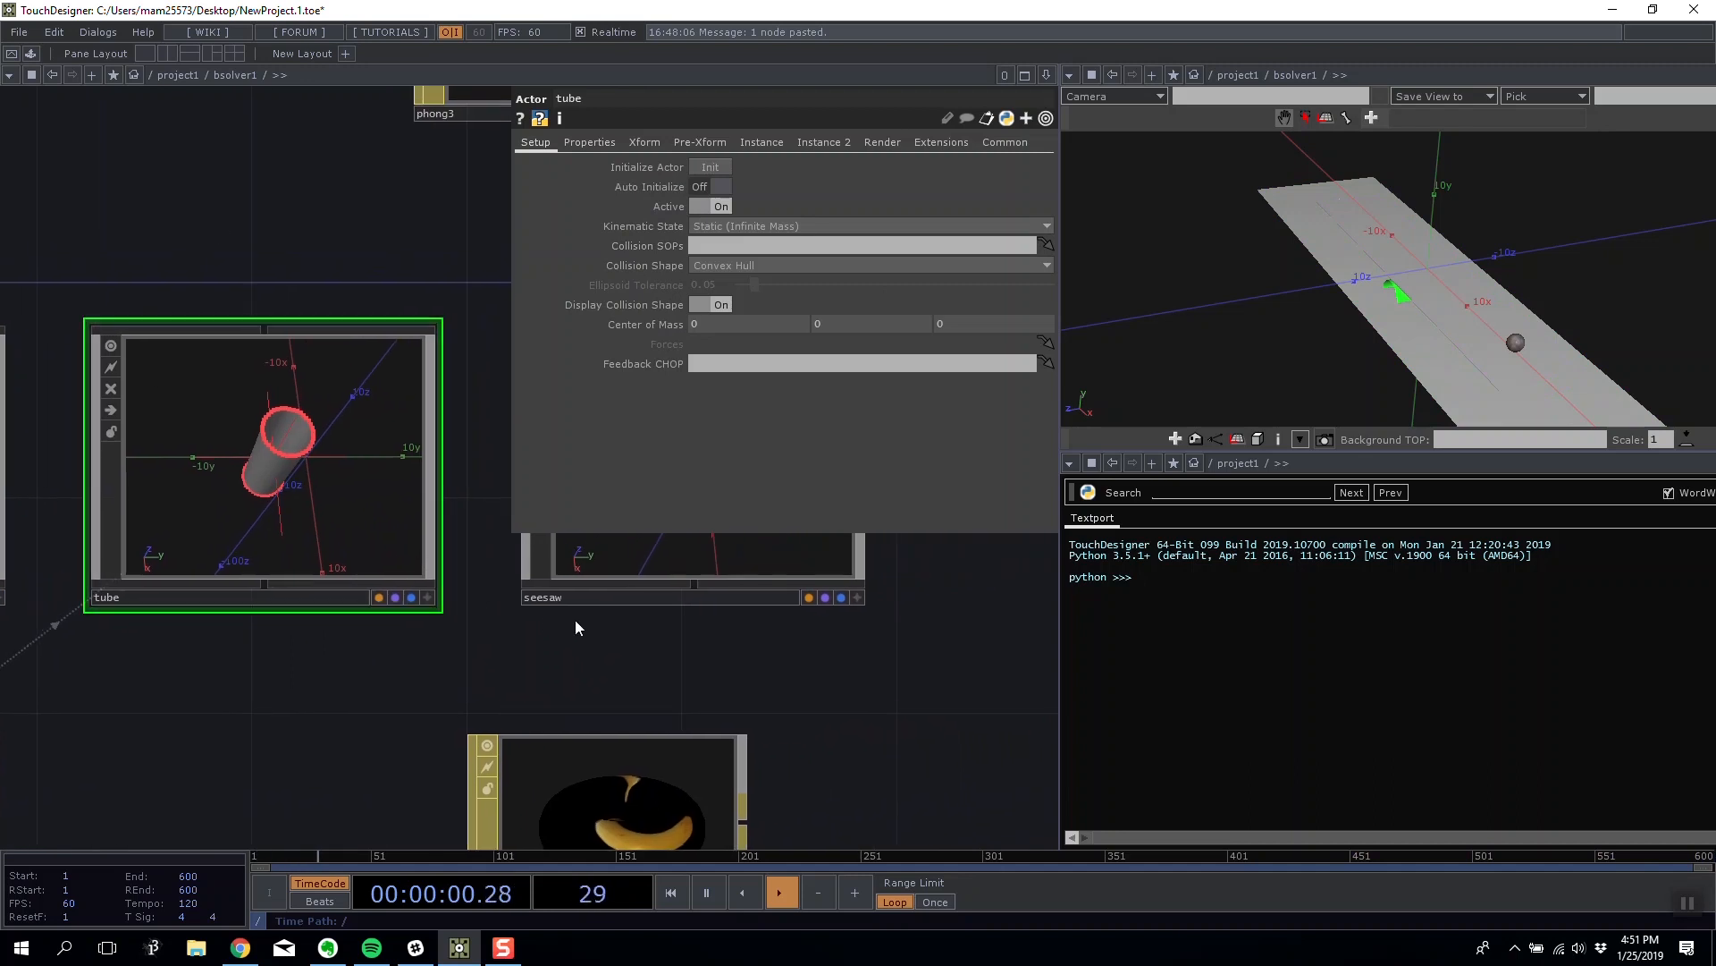
Examine the seesaw actor's kinematic setup and physical properties, and inspect how it rests on the tube.
{"action": "left_click_drag", "start_coordinate": [576, 621], "coordinate": [241, 591]}
{"action": "left_click", "coordinate": [264, 473]}
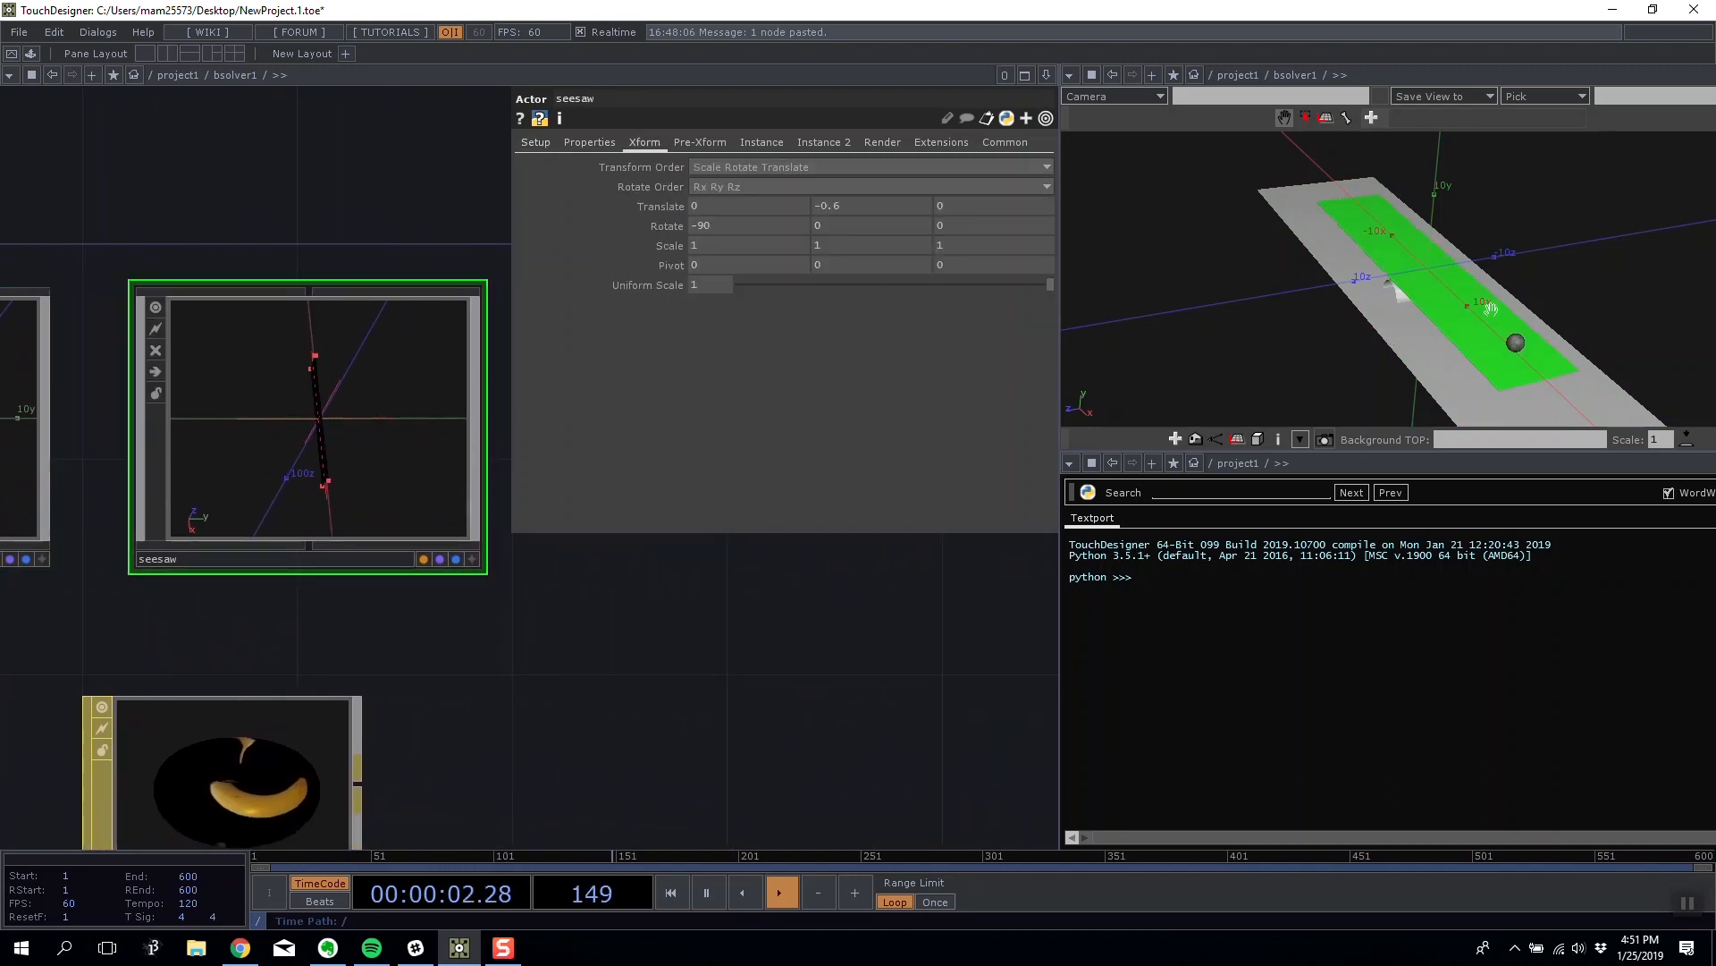
{"action": "left_click", "coordinate": [535, 143]}
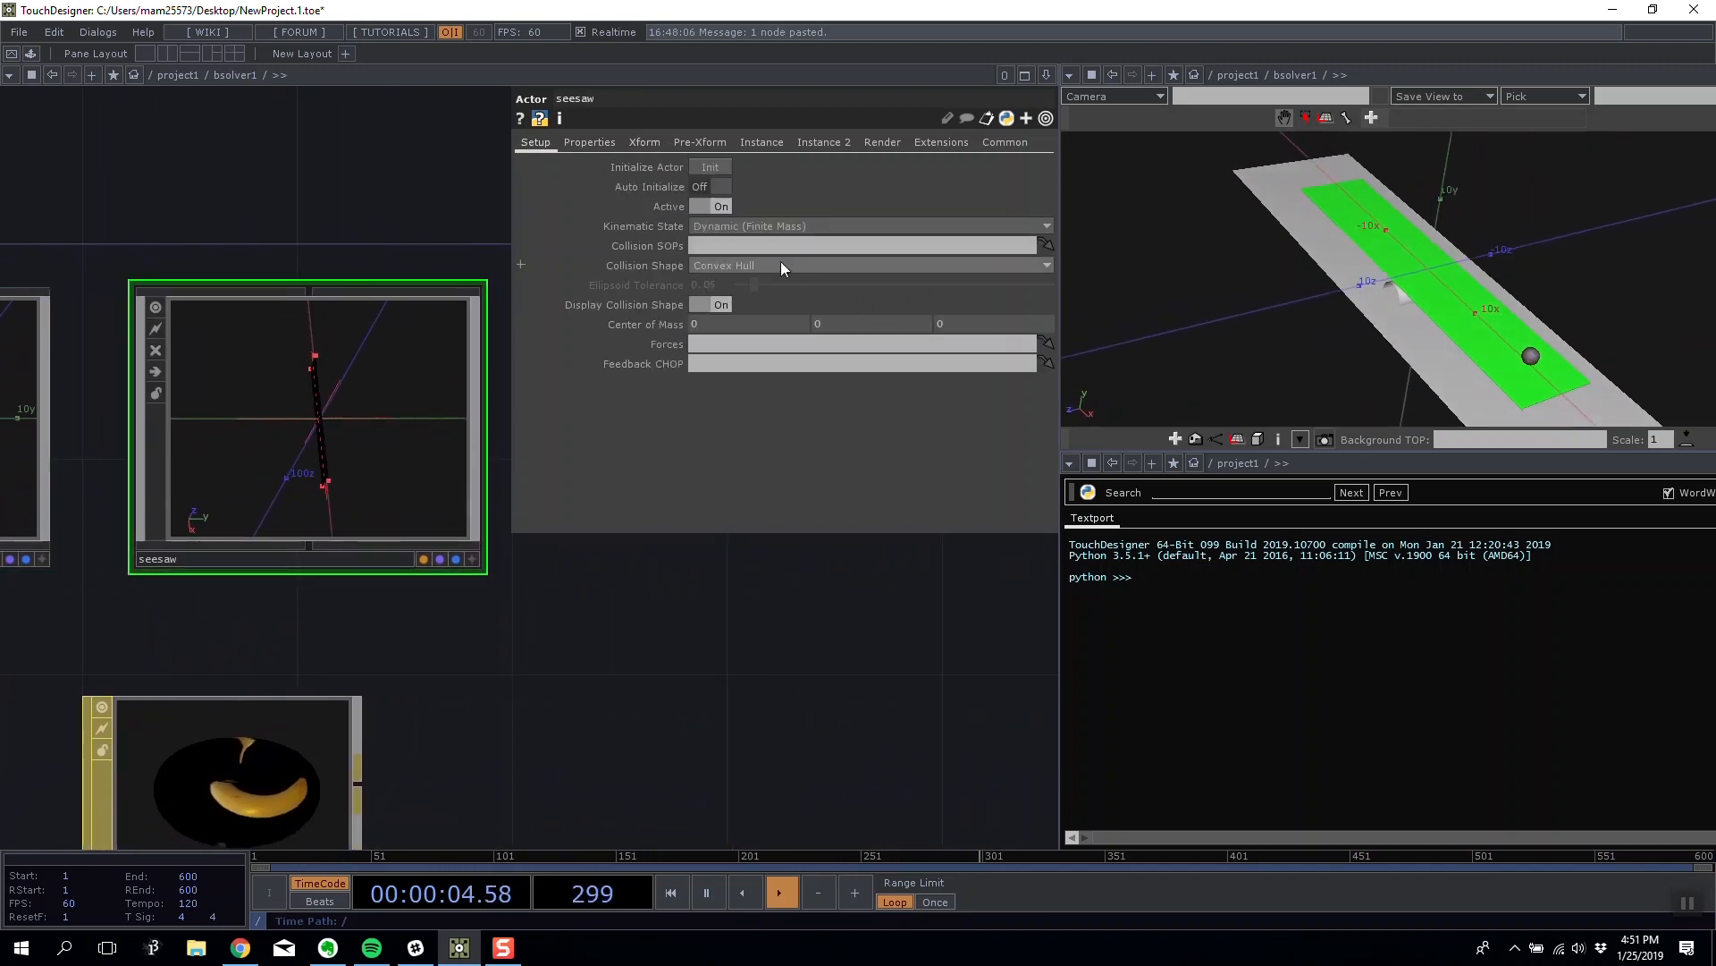
{"action": "left_click", "coordinate": [643, 142]}
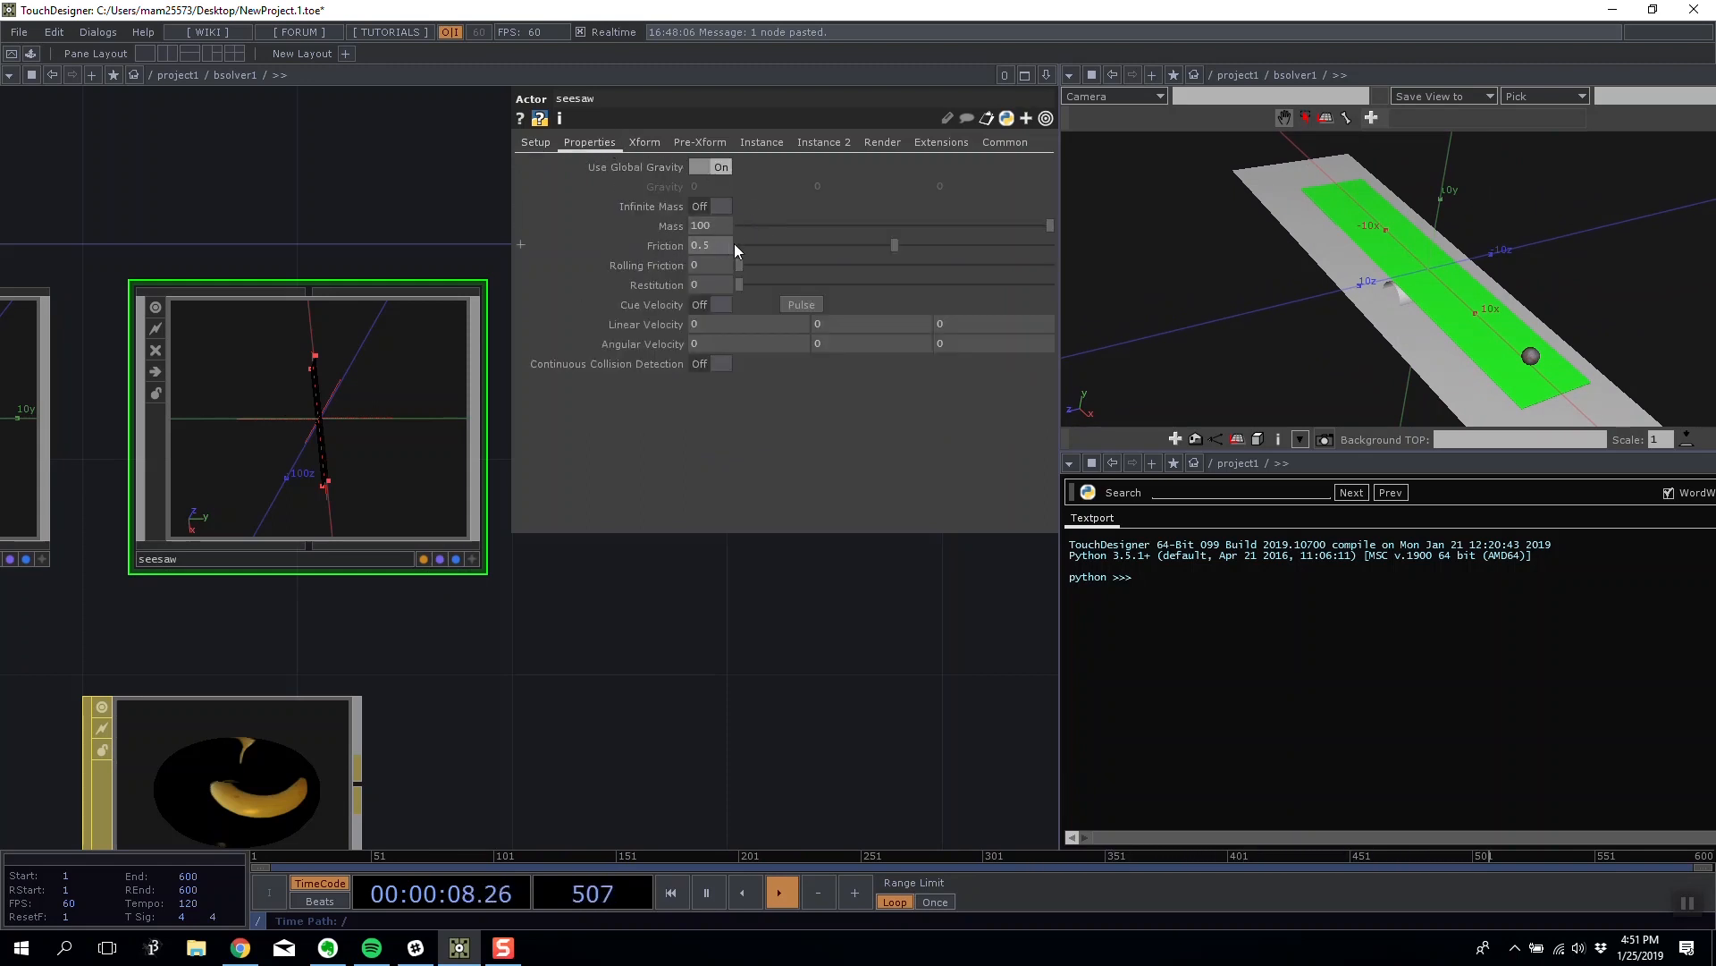
{"action": "left_click_drag", "start_coordinate": [1316, 295], "coordinate": [1325, 270]}
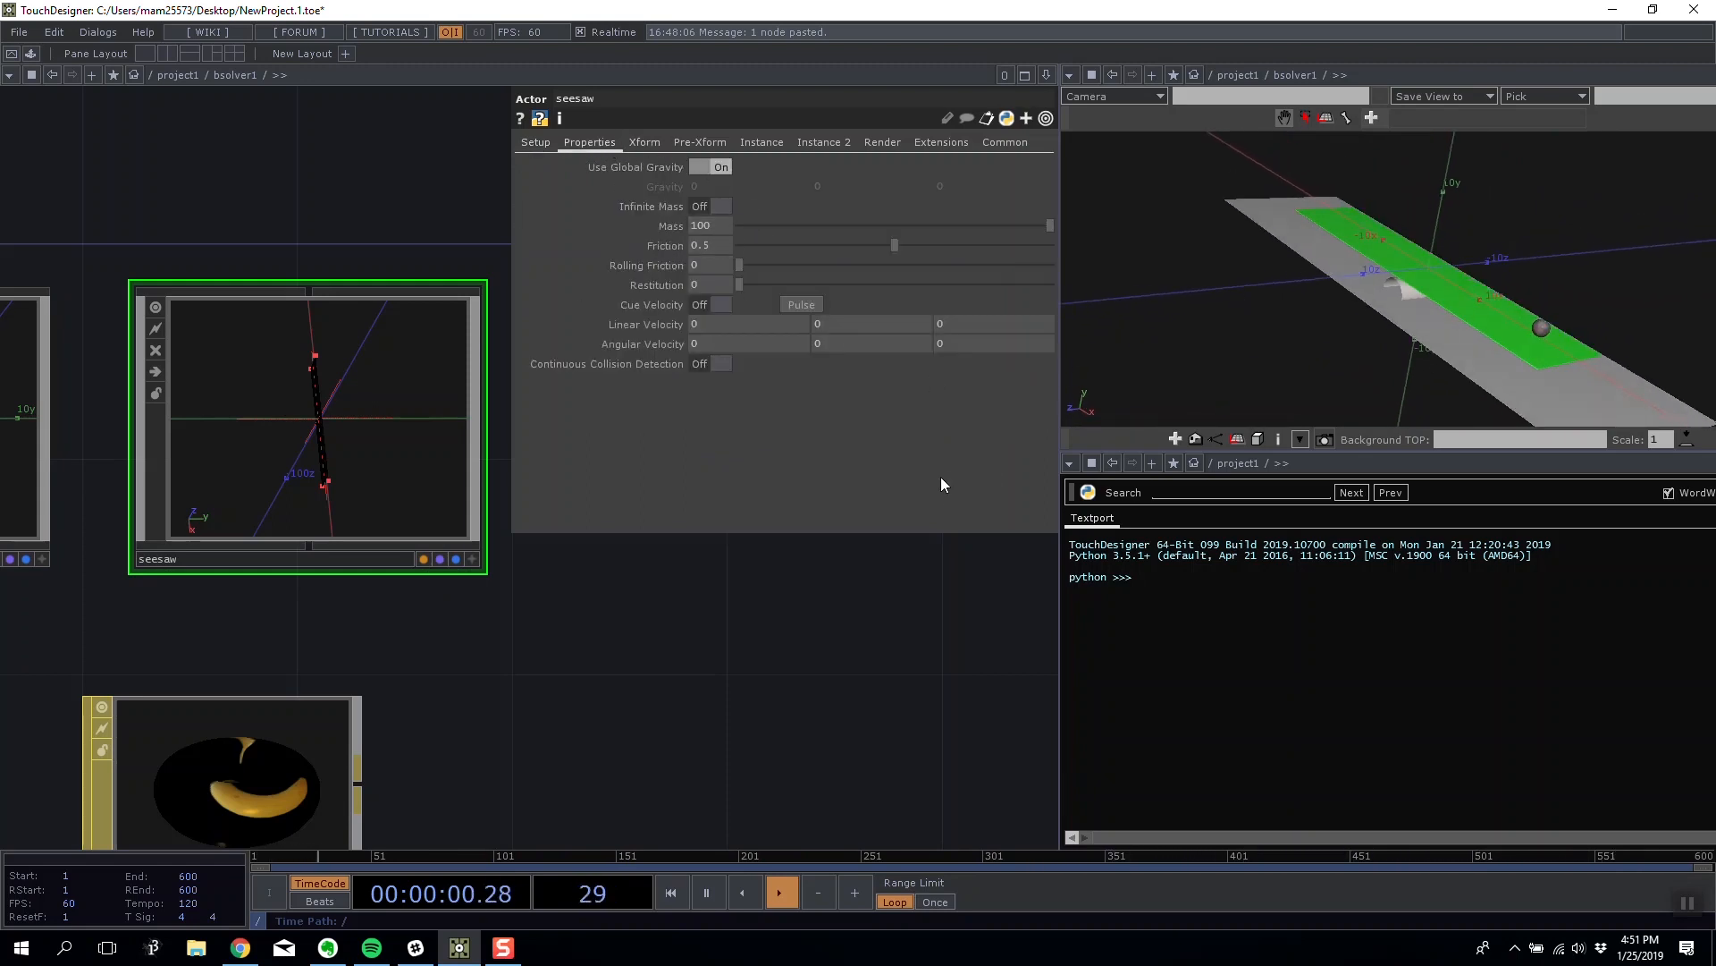
{"action": "scroll", "coordinate": [703, 632], "scroll_direction": "down", "scroll_amount": 4}
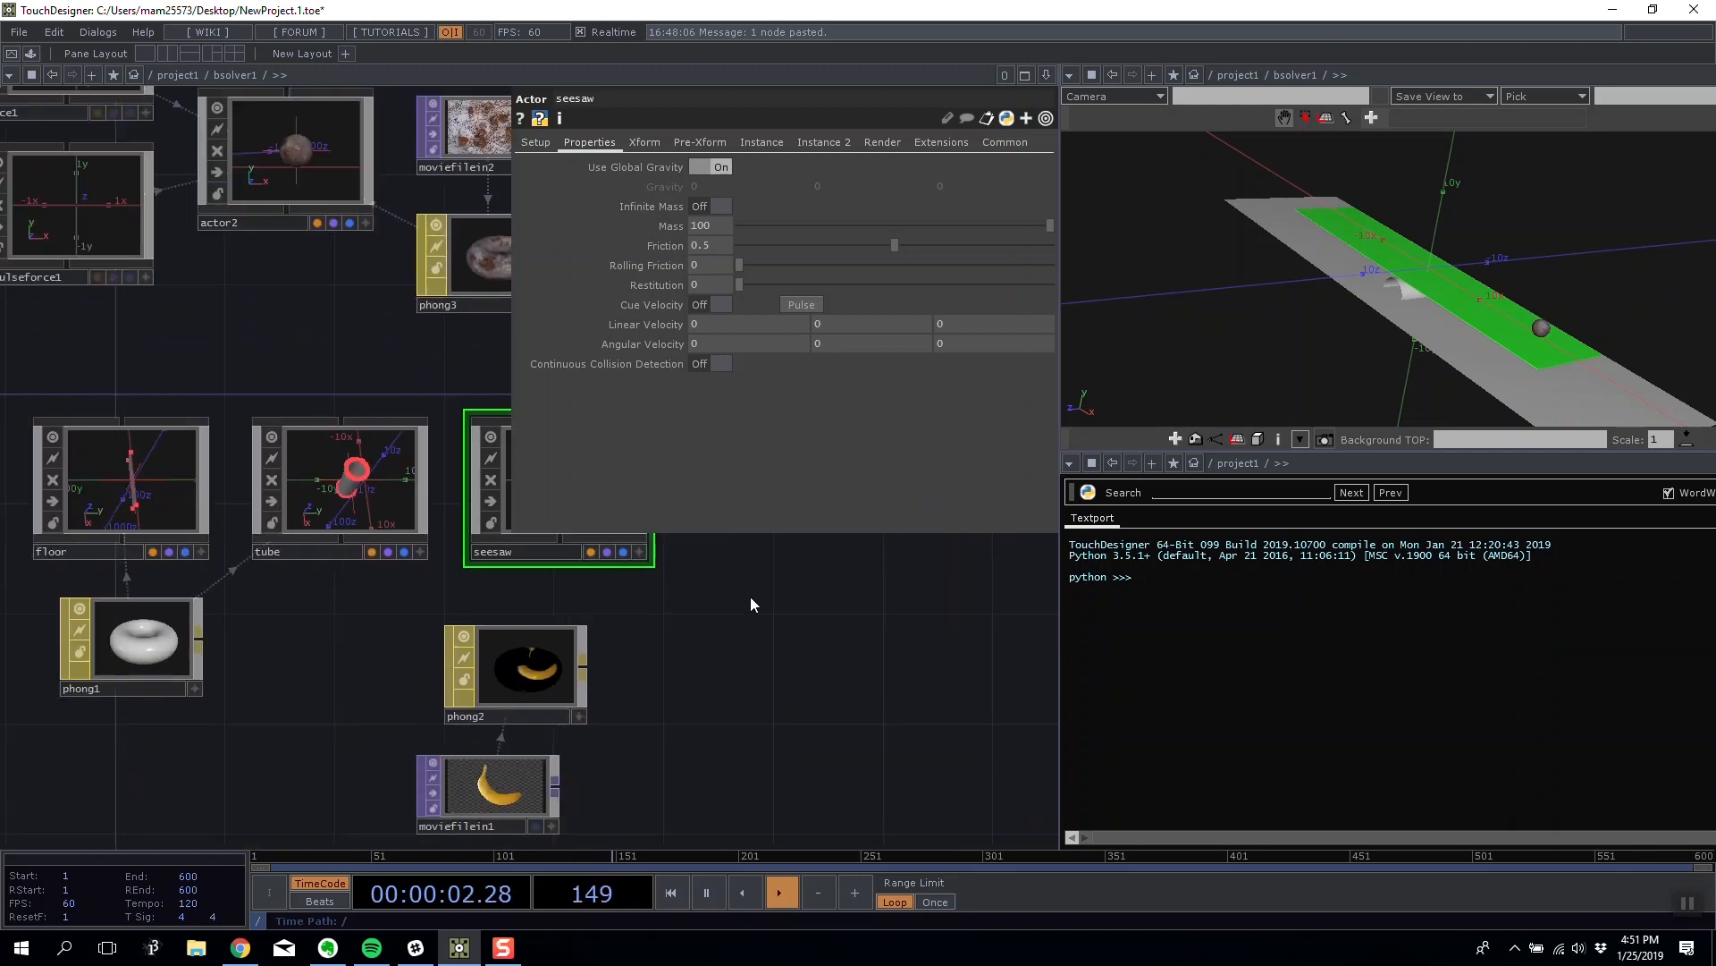
{"action": "left_click_drag", "start_coordinate": [1283, 344], "coordinate": [1217, 288]}
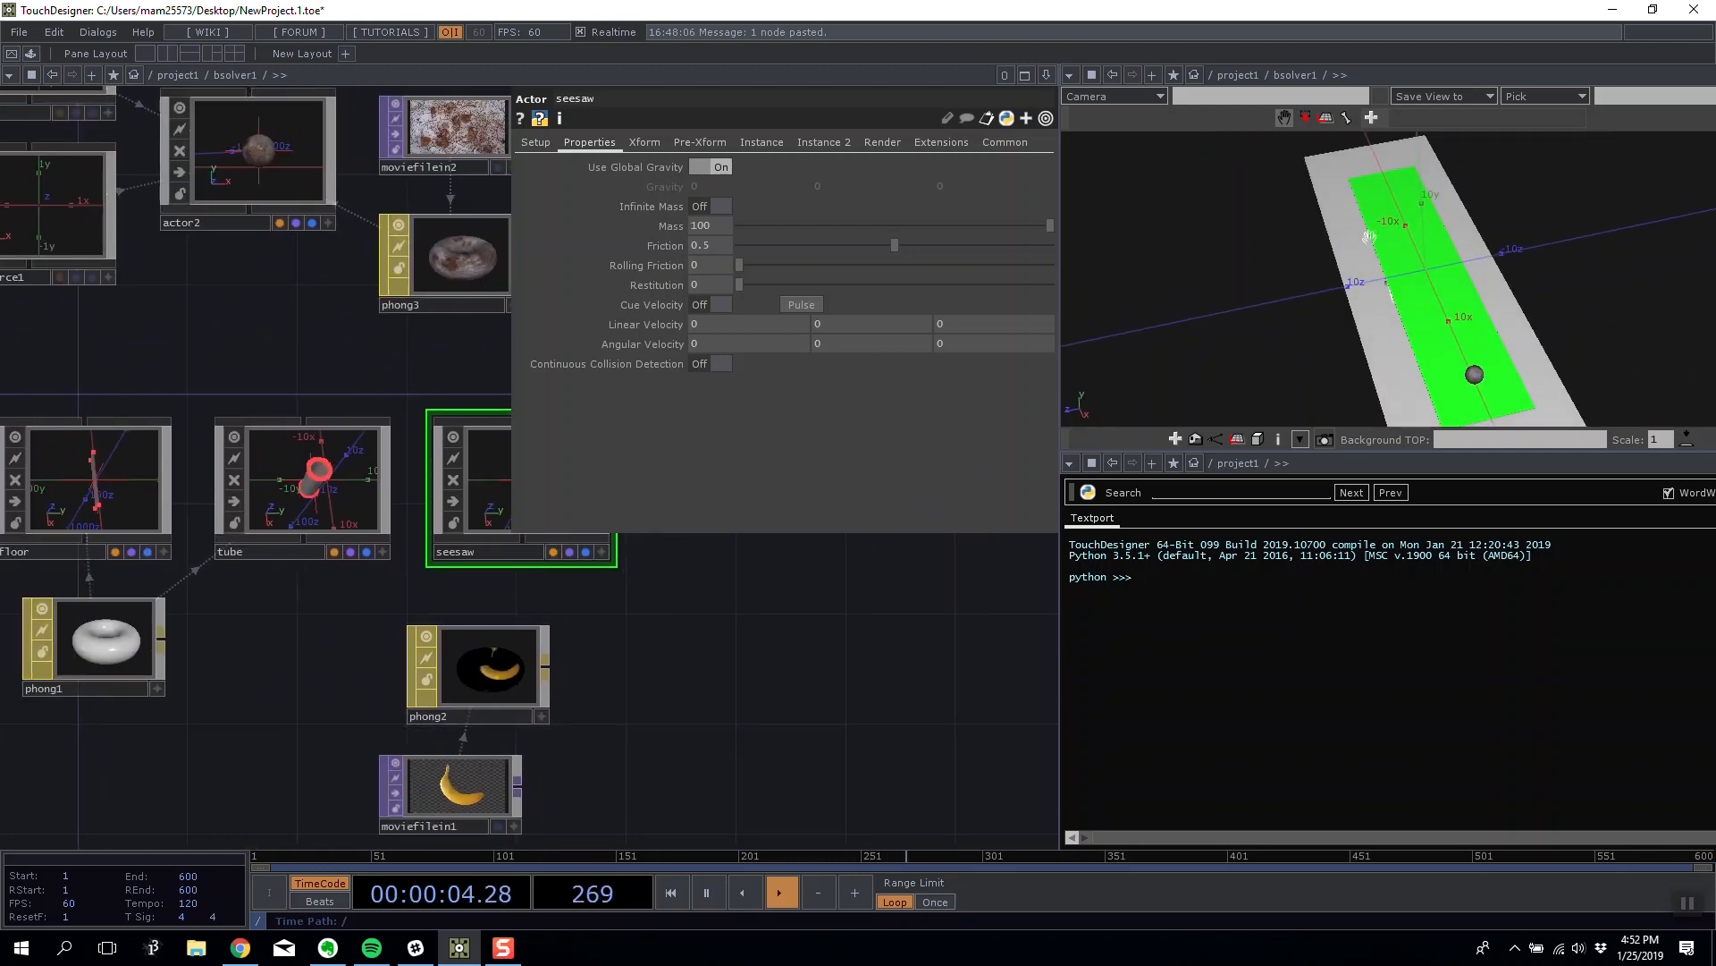
Review actor2's transform and physical properties and the force parameters of impulseforce1.
{"action": "left_click", "coordinate": [287, 483]}
{"action": "scroll", "coordinate": [309, 415], "scroll_direction": "up", "scroll_amount": 4}
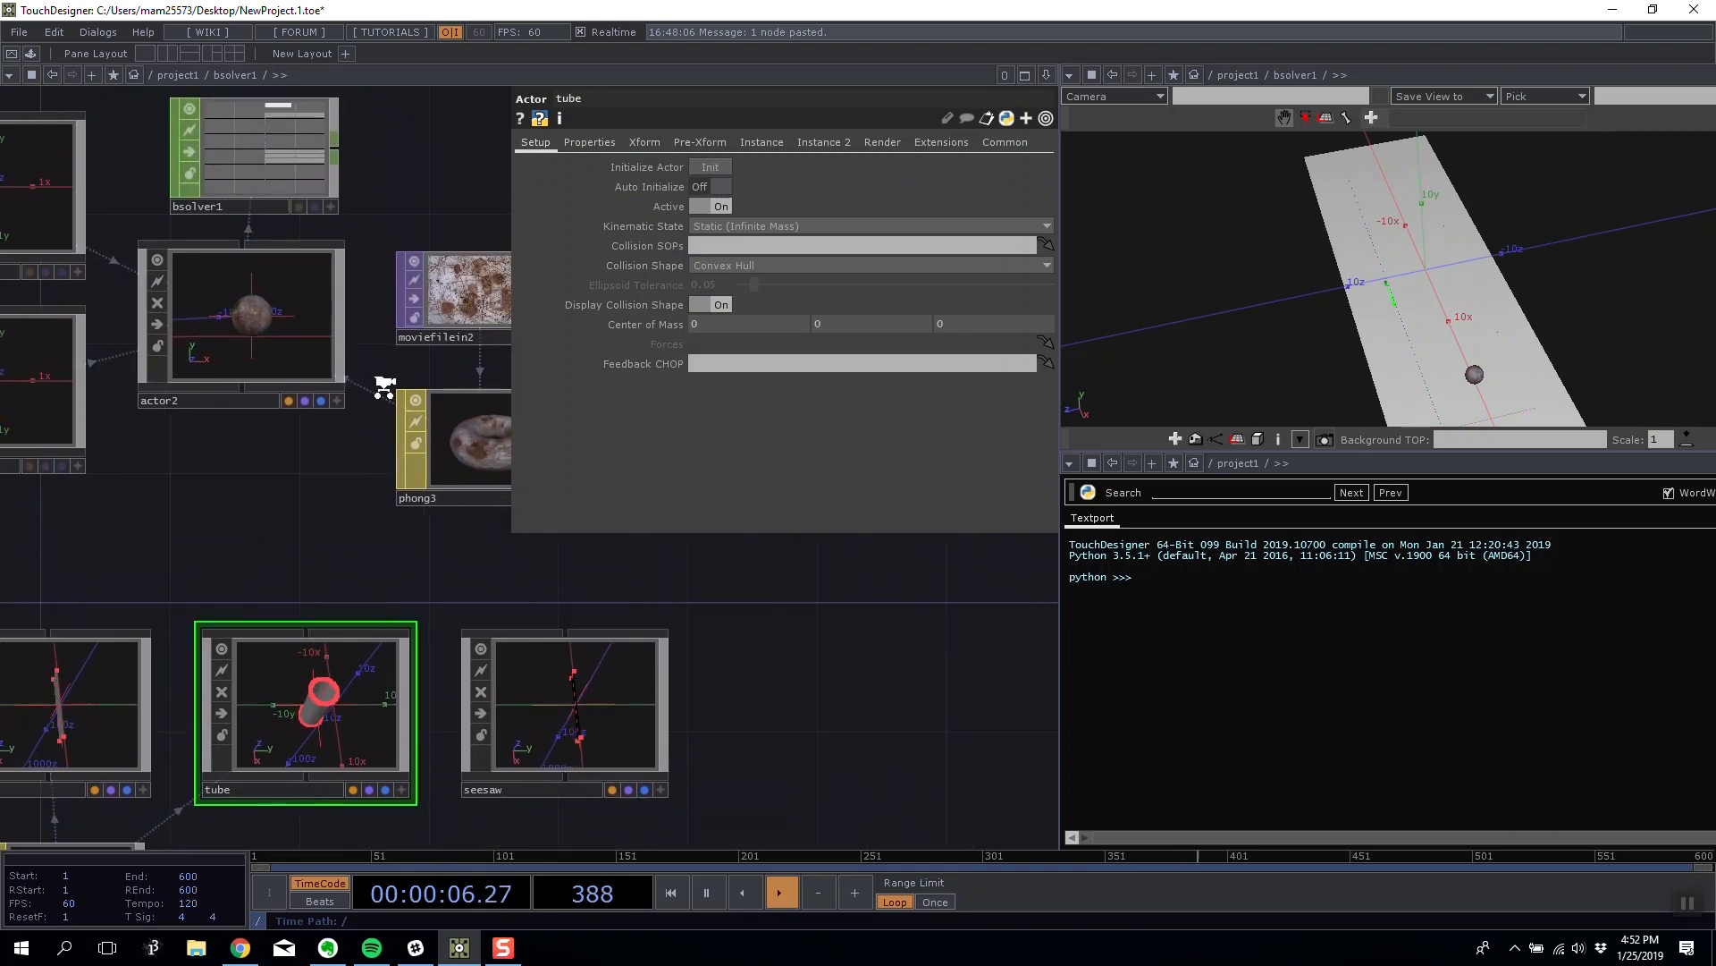
{"action": "left_click", "coordinate": [249, 341]}
{"action": "left_click_drag", "start_coordinate": [341, 472], "coordinate": [482, 480]}
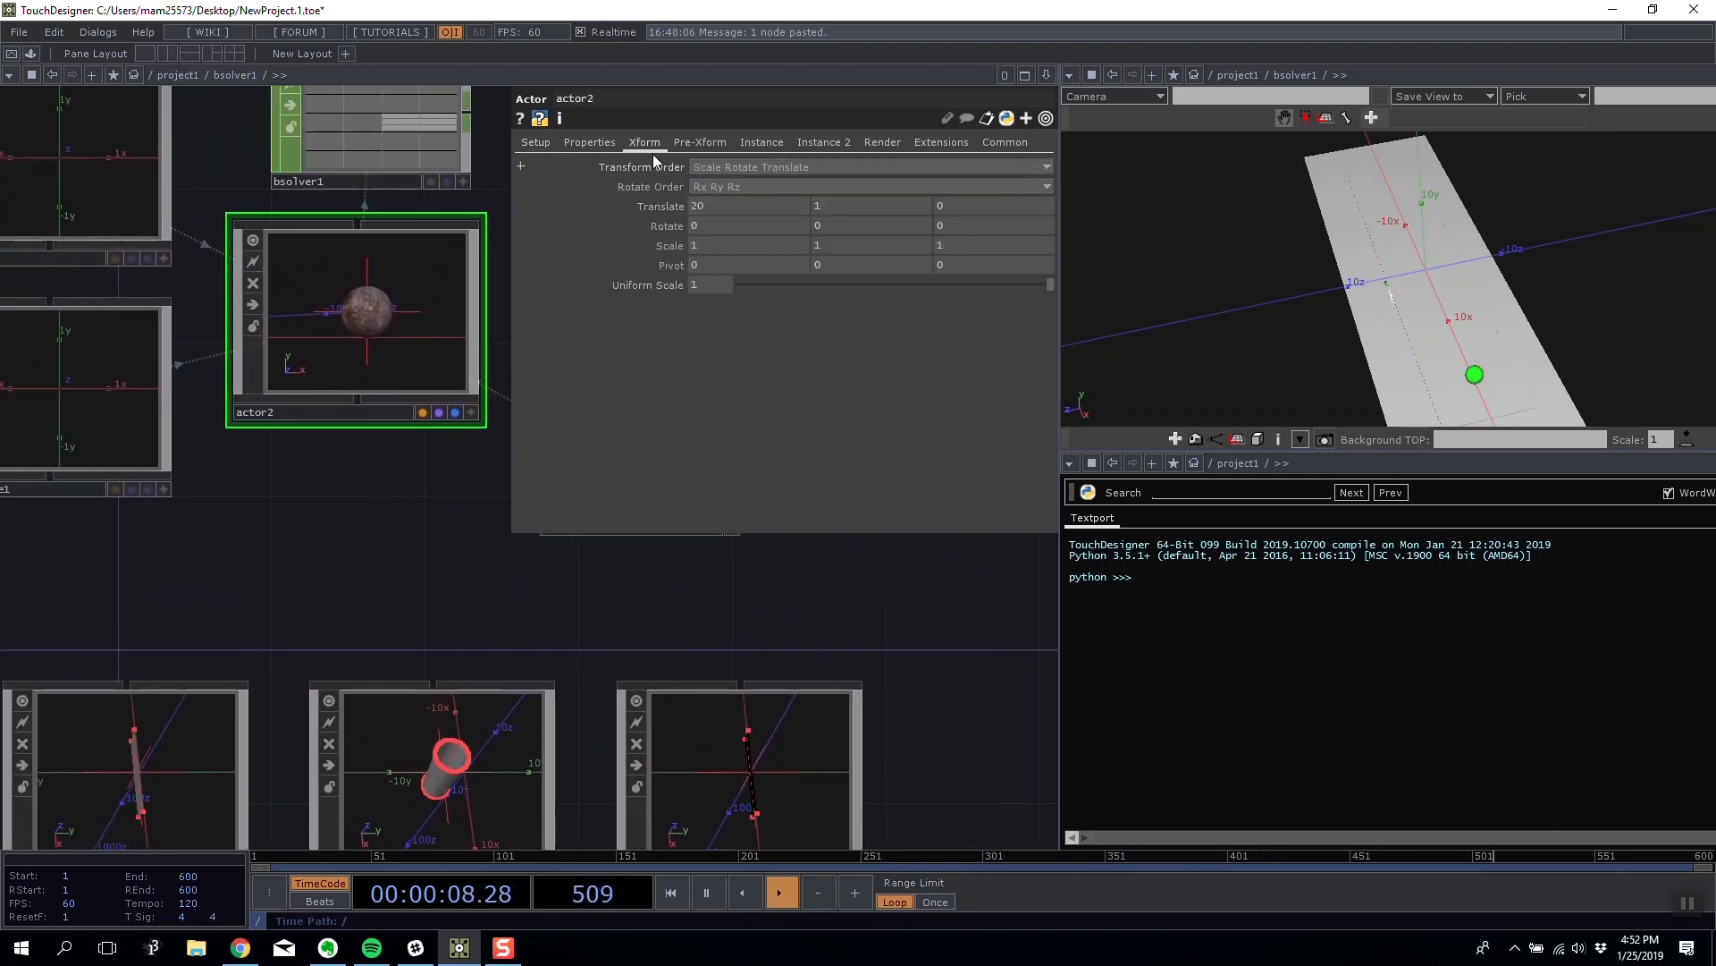
{"action": "left_click", "coordinate": [700, 142]}
{"action": "left_click", "coordinate": [589, 142]}
{"action": "left_click", "coordinate": [66, 416]}
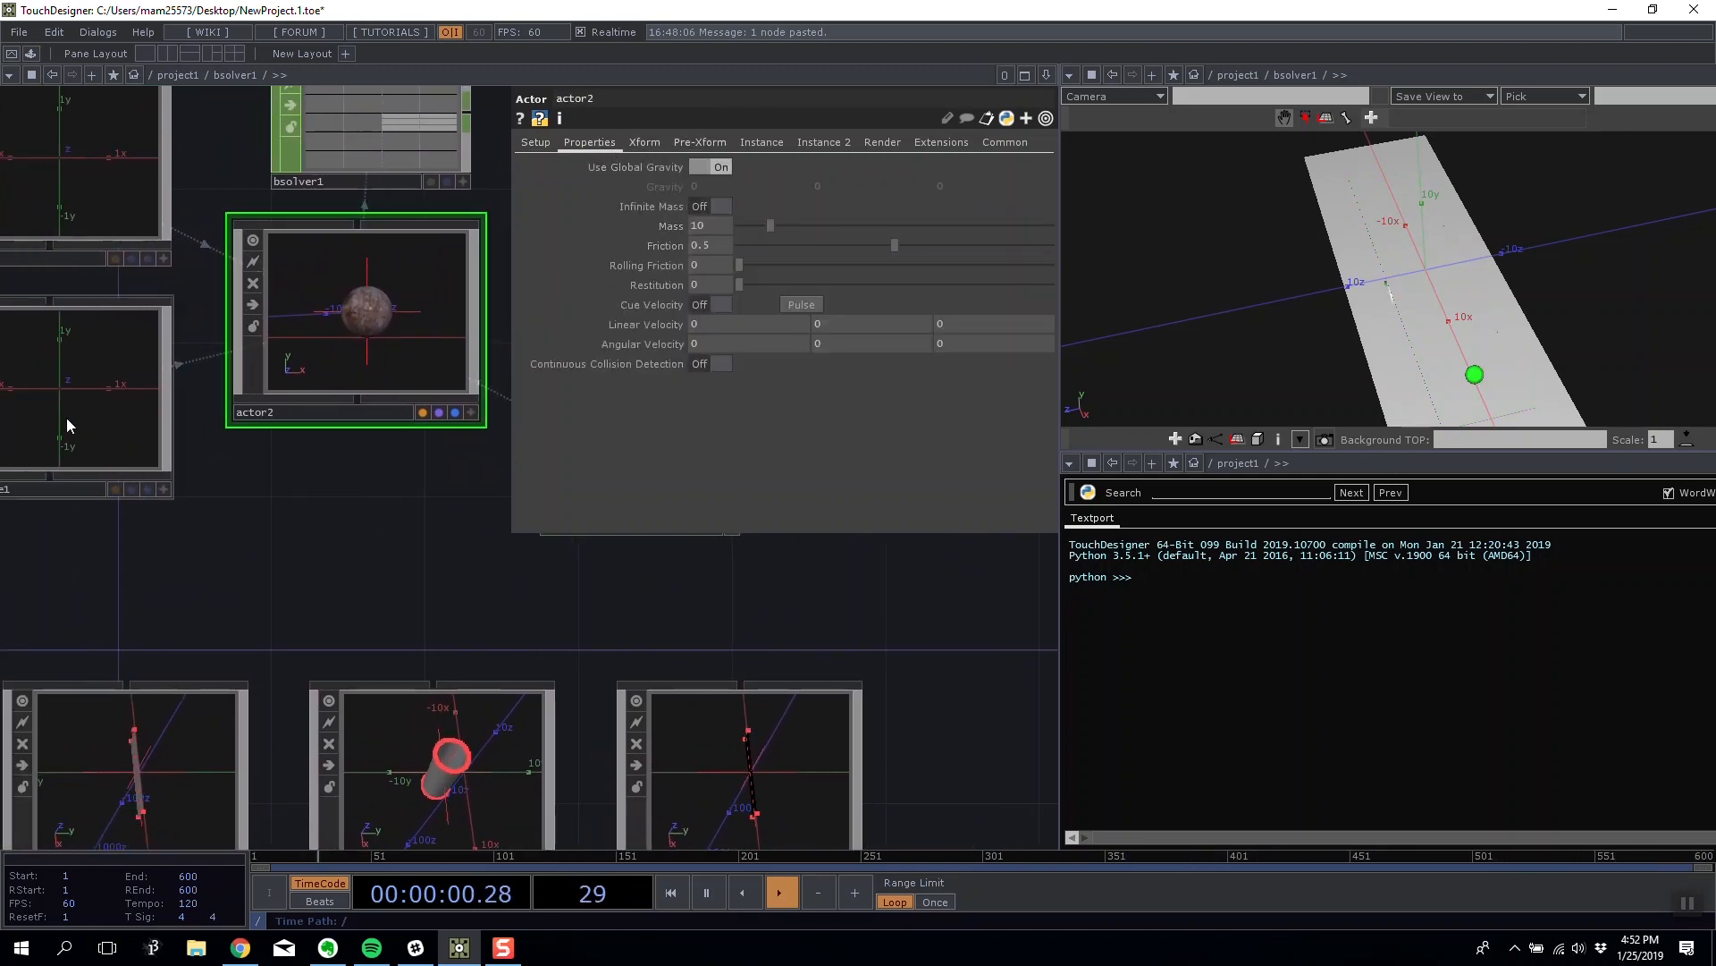
{"action": "left_click_drag", "start_coordinate": [417, 539], "coordinate": [493, 538]}
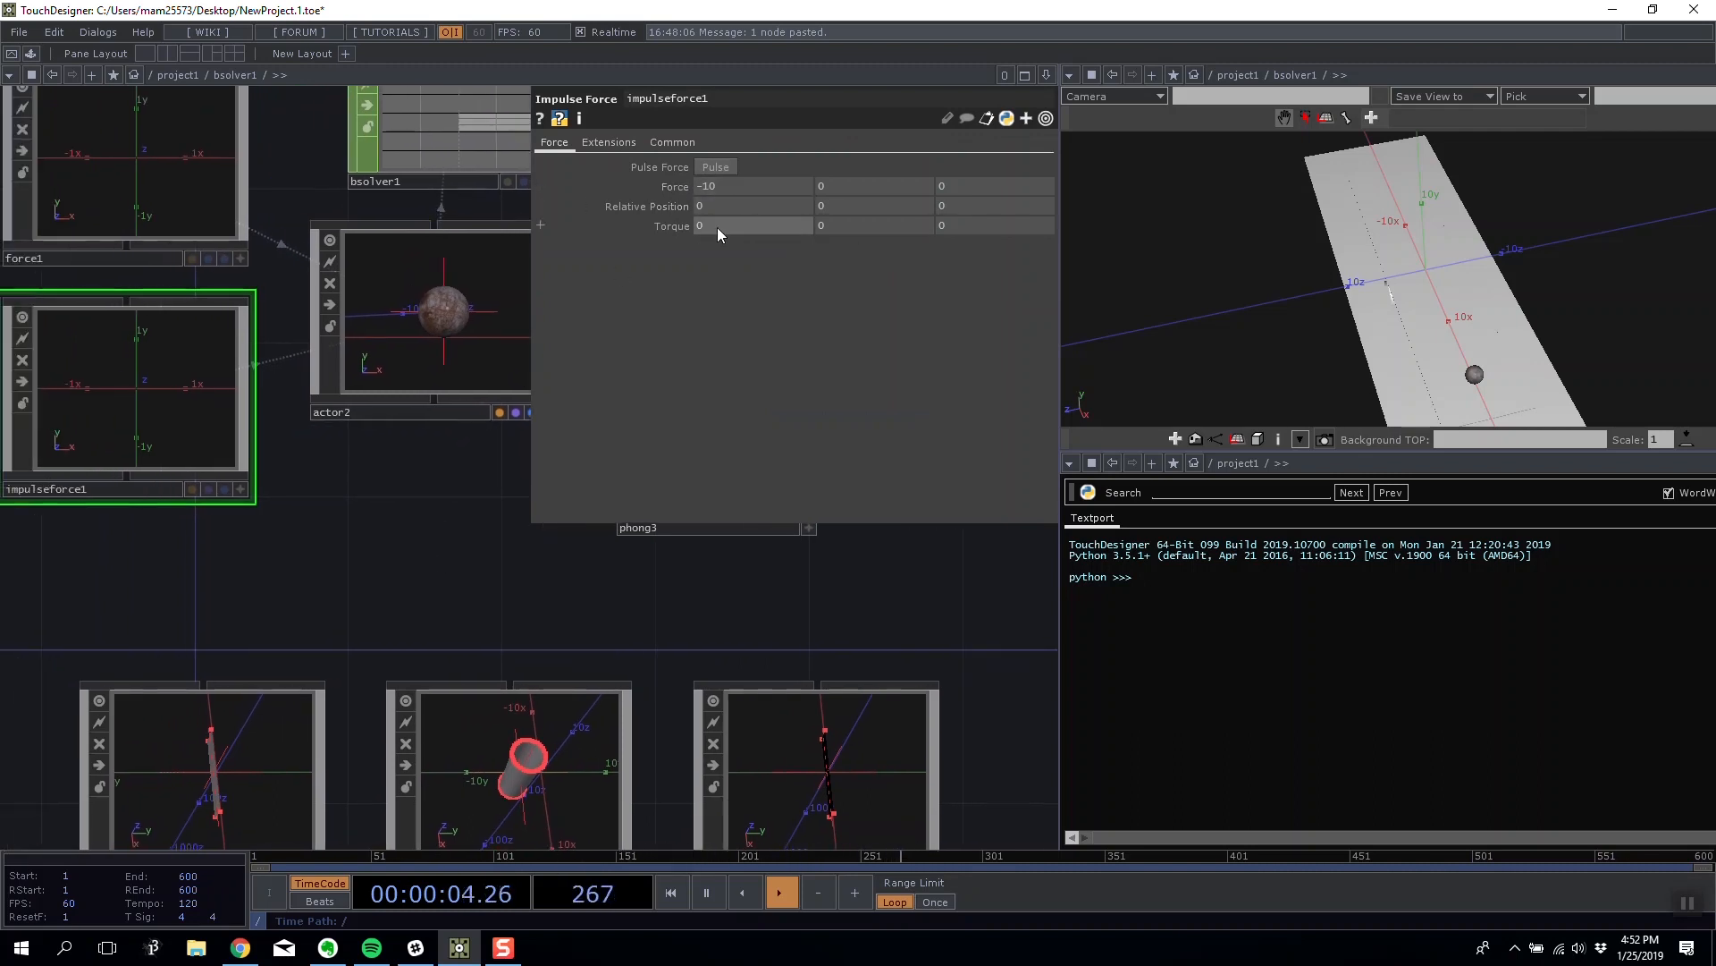
Go up to the project1 network and show the bsolver1 node with its solver parameters.
{"action": "scroll", "coordinate": [486, 448], "scroll_direction": "down", "scroll_amount": 6}
{"action": "scroll", "coordinate": [490, 444], "scroll_direction": "down", "scroll_amount": 3}
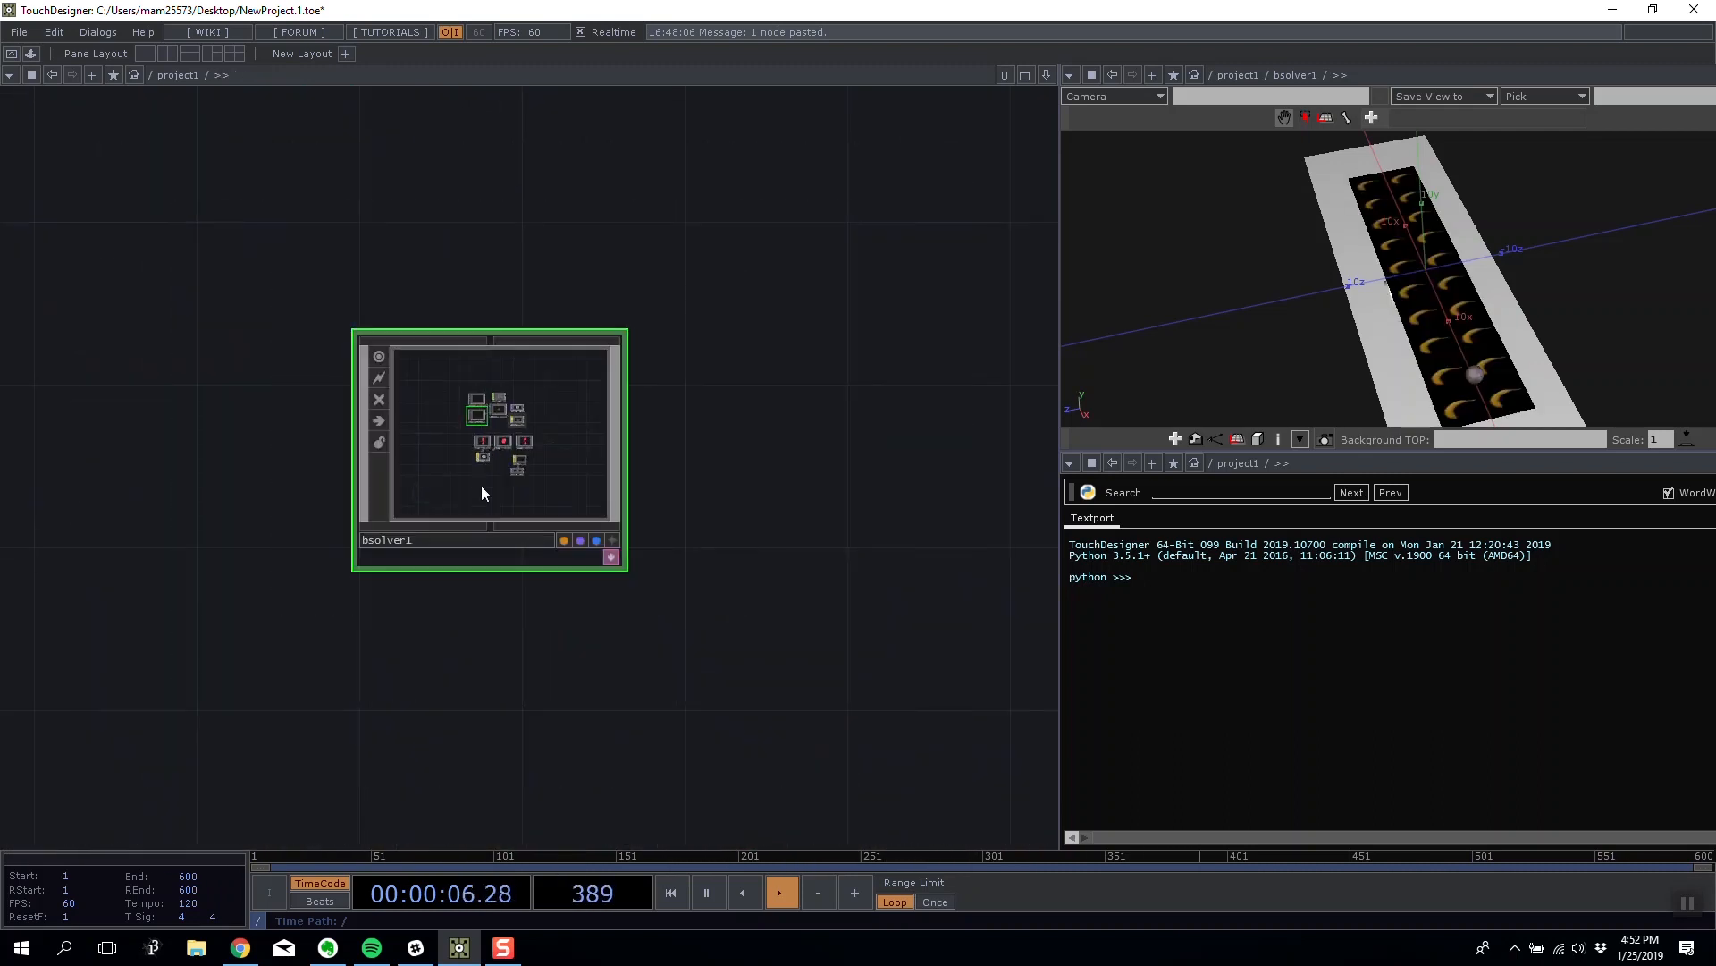
{"action": "left_click_drag", "start_coordinate": [598, 688], "coordinate": [444, 644]}
{"action": "left_click_drag", "start_coordinate": [460, 390], "coordinate": [190, 333]}
{"action": "scroll", "coordinate": [440, 322], "scroll_direction": "down", "scroll_amount": 2}
{"action": "left_click_drag", "start_coordinate": [440, 322], "coordinate": [289, 393]}
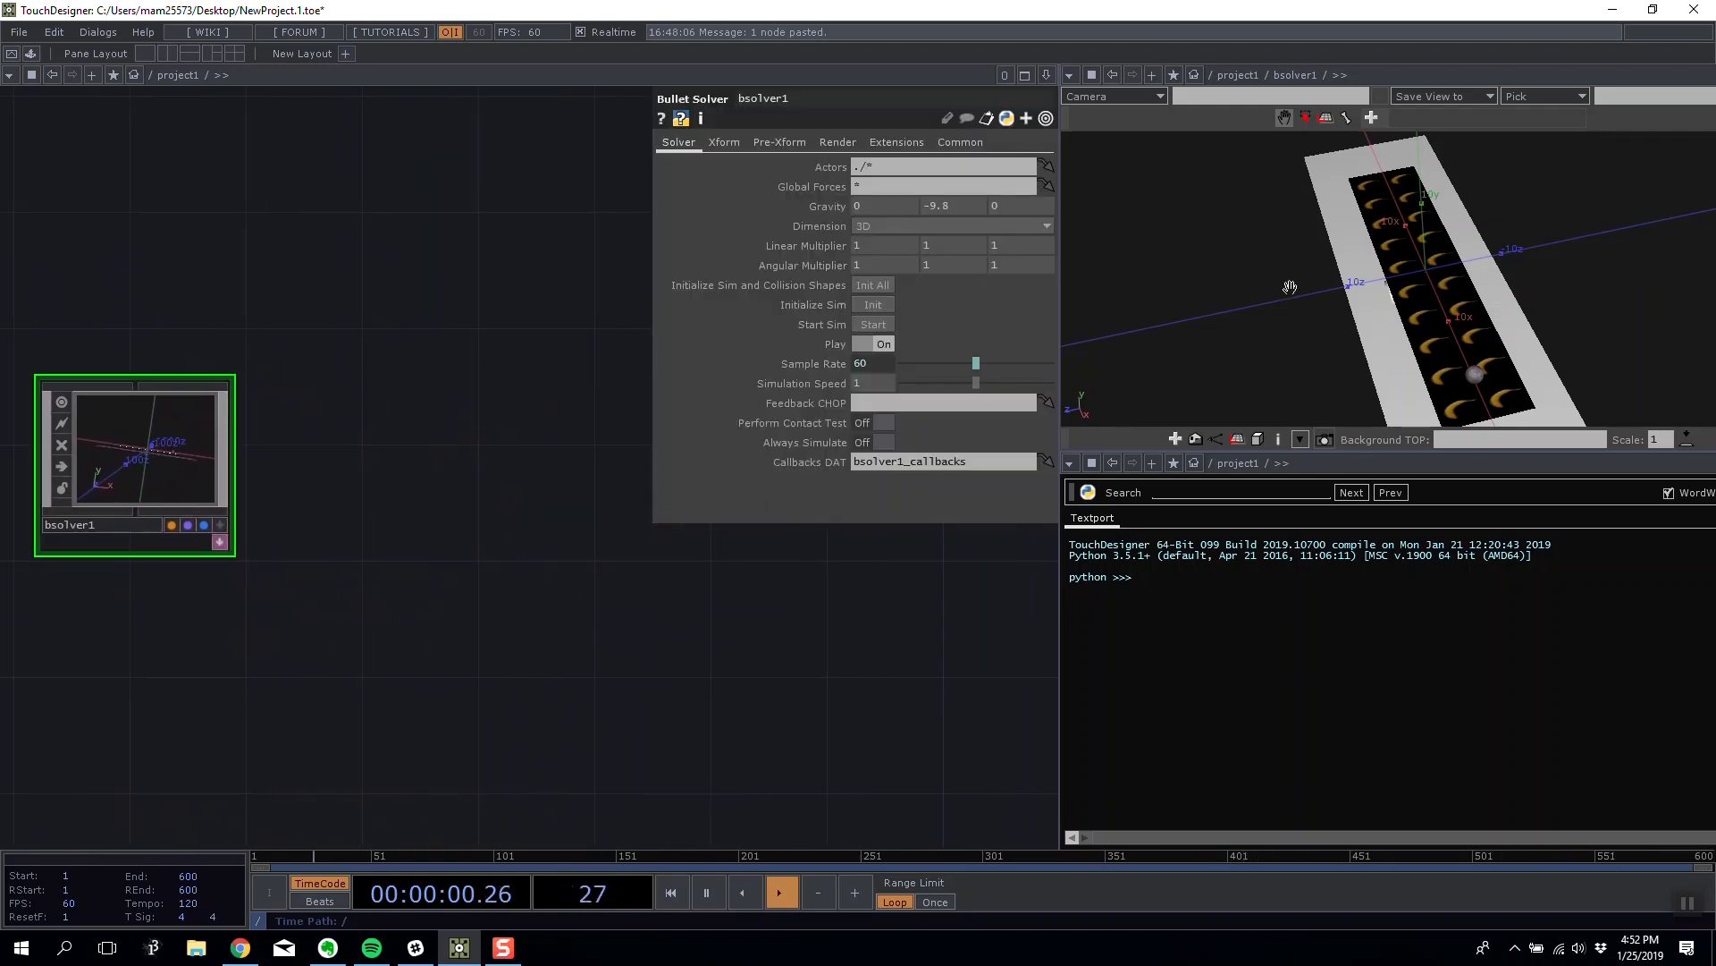
Add a Camera component beside bsolver1 in the project1 network and set its Z translation to 61.
{"action": "mouse_move", "coordinate": [1290, 287]}
{"action": "left_mouse_down"}
{"action": "mouse_move", "coordinate": [1559, 216]}
{"action": "mouse_move", "coordinate": [1445, 215]}
{"action": "mouse_move", "coordinate": [1271, 280]}
{"action": "left_mouse_up"}
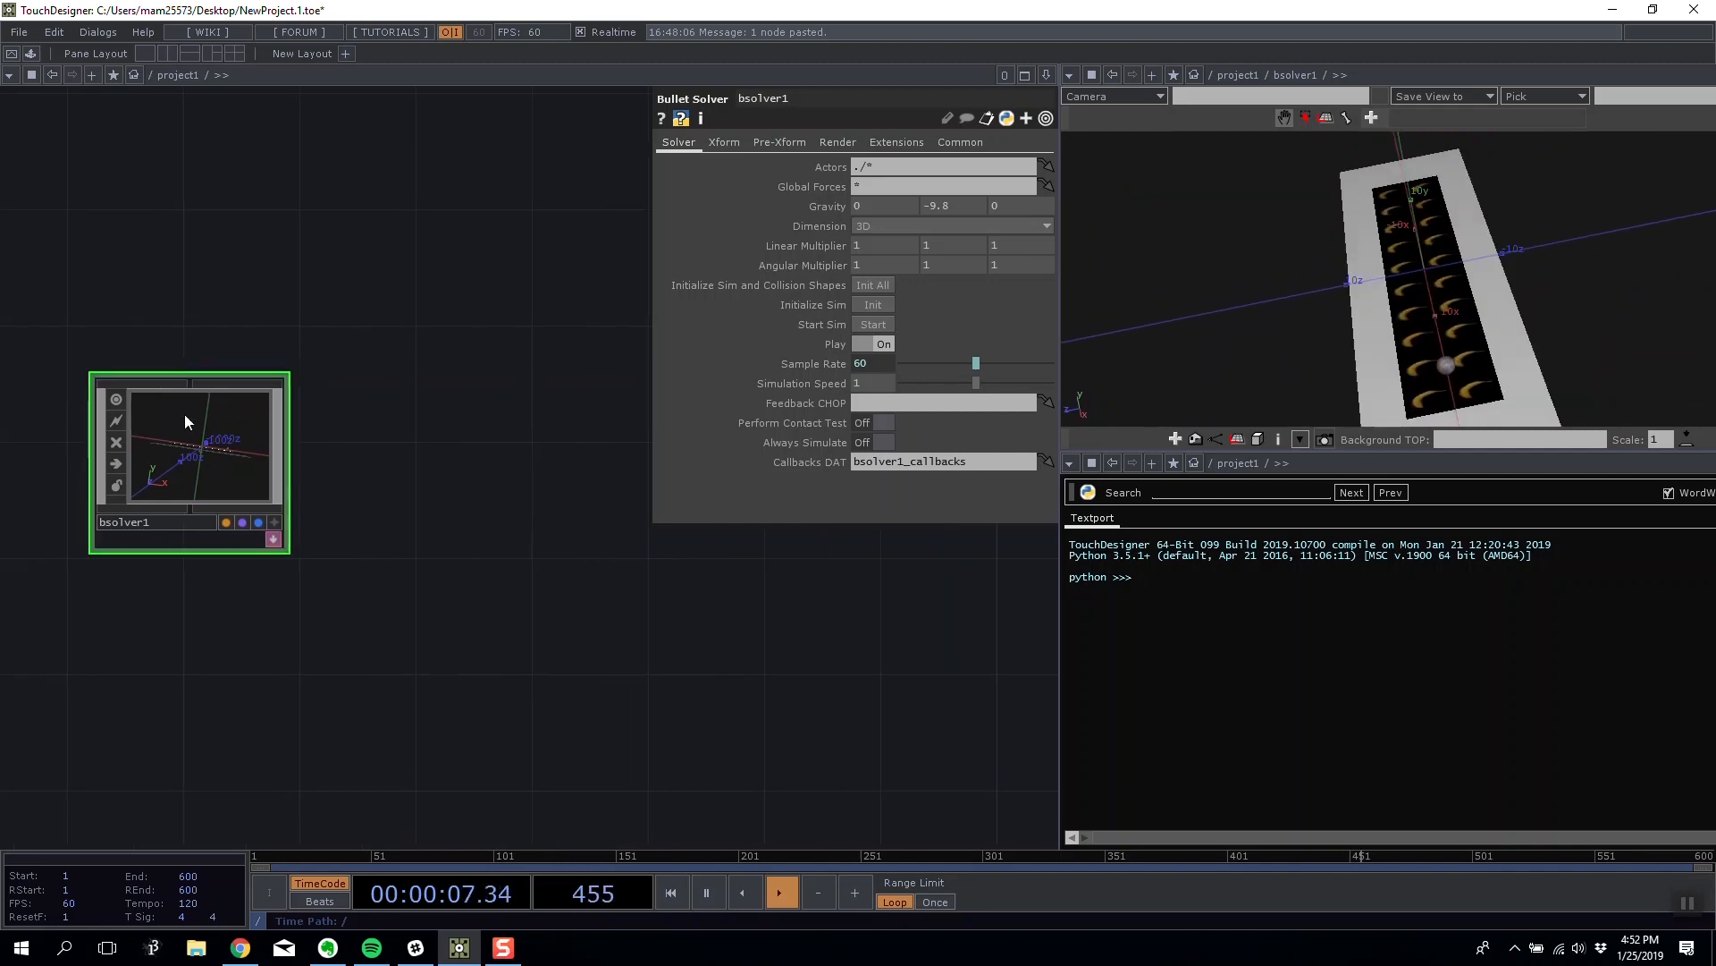
{"action": "left_click_drag", "start_coordinate": [184, 414], "coordinate": [187, 273]}
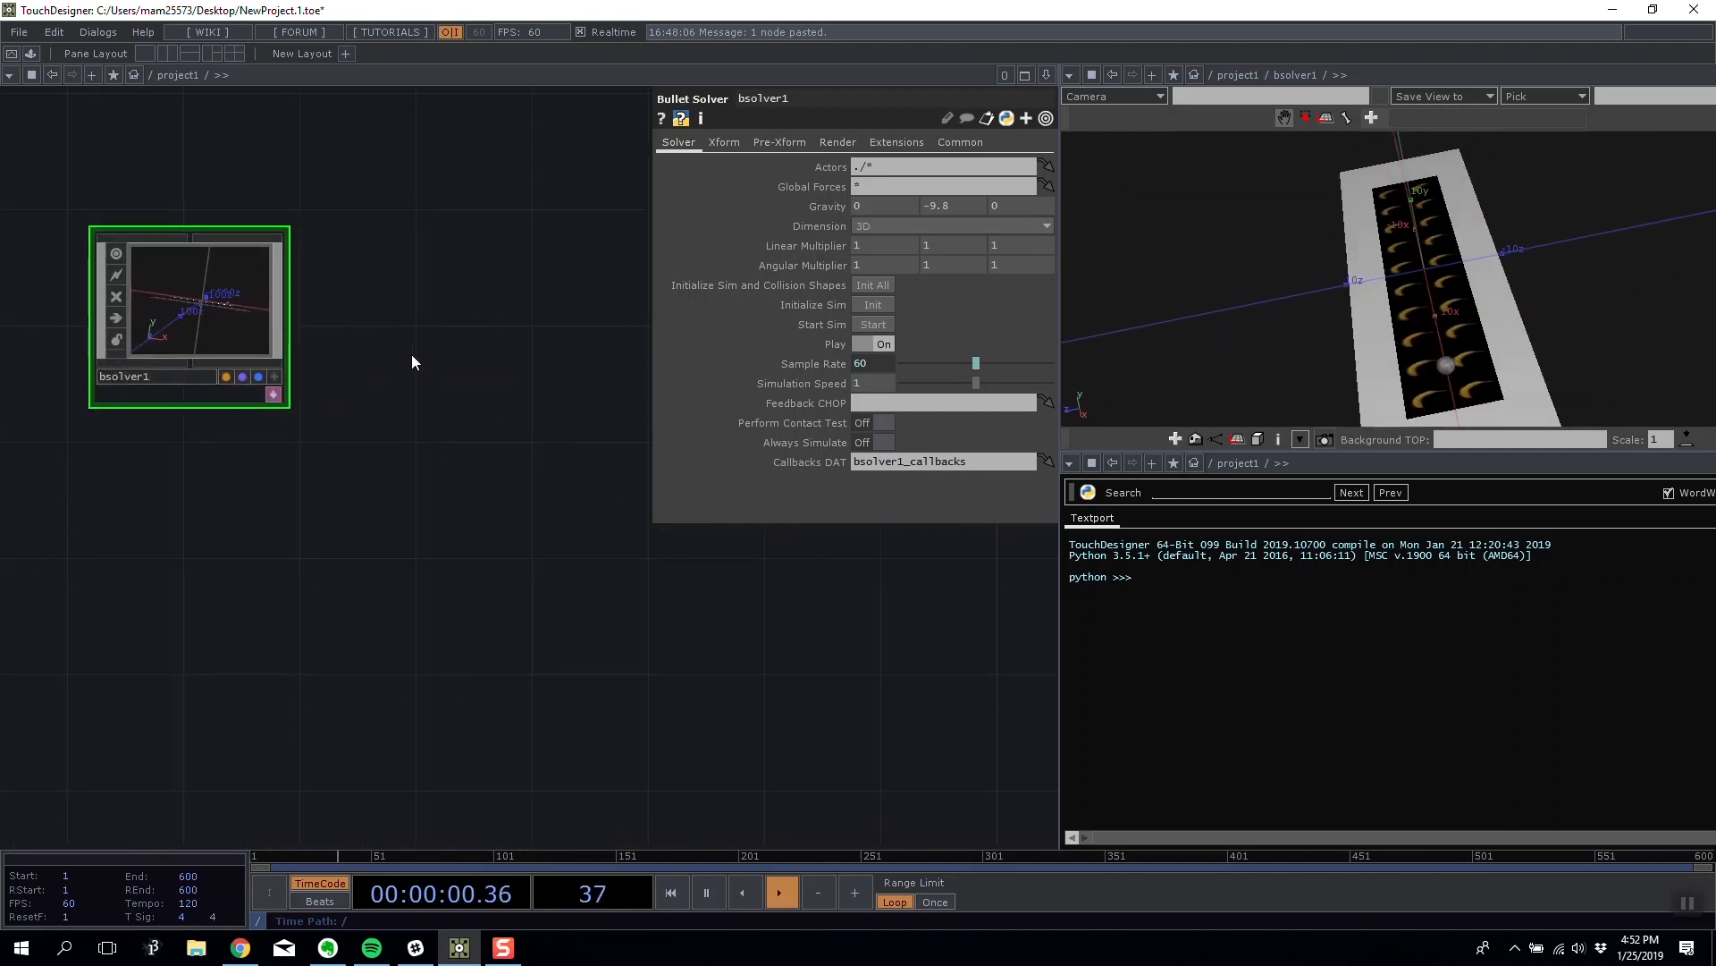
{"action": "key", "text": "Tab"}
{"action": "left_click", "coordinate": [139, 120]}
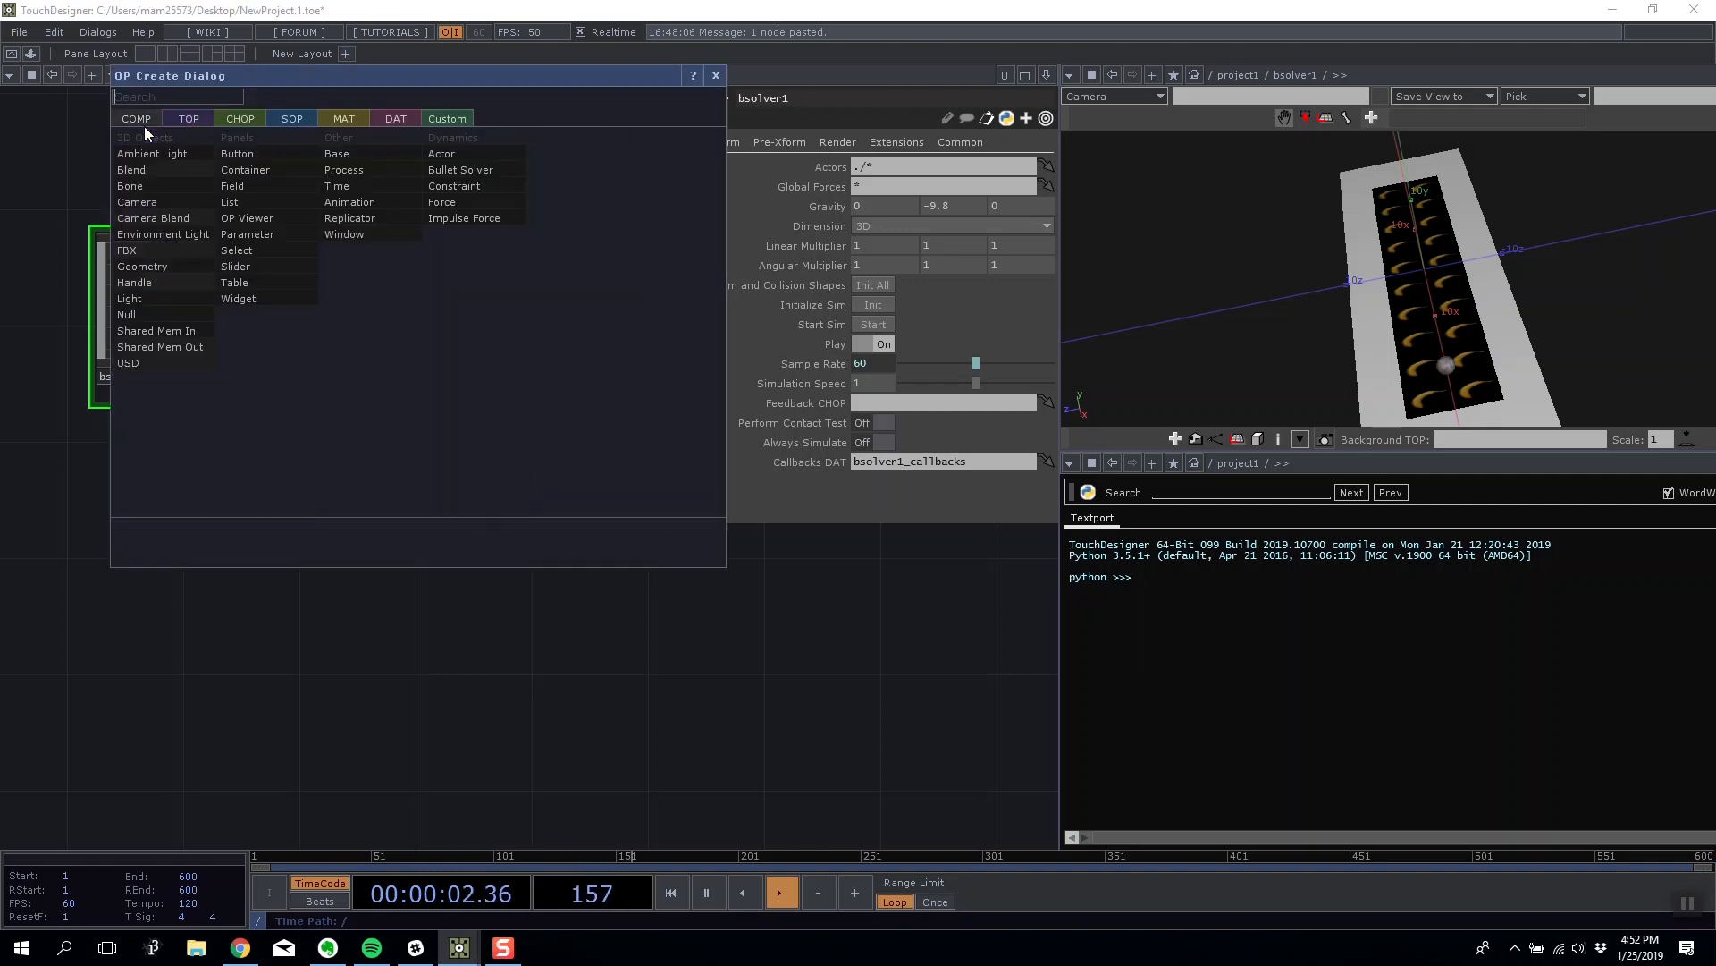
{"action": "left_click", "coordinate": [186, 204]}
{"action": "left_click", "coordinate": [431, 260]}
{"action": "left_click_drag", "start_coordinate": [385, 351], "coordinate": [367, 353]}
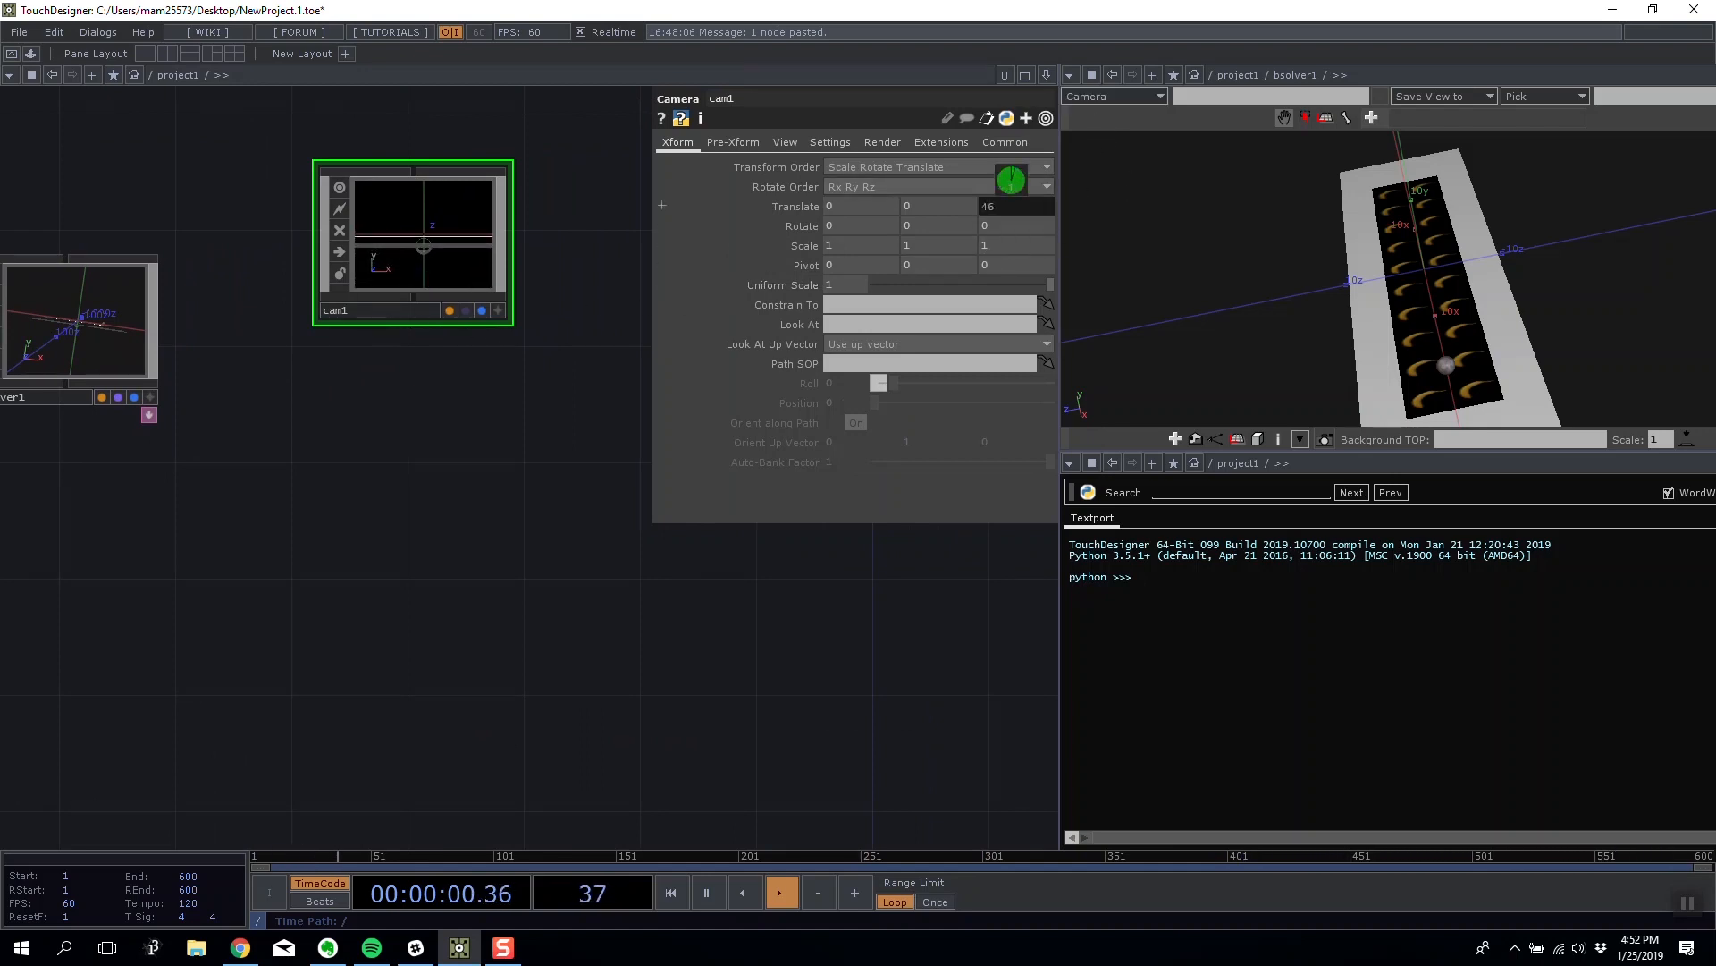
{"action": "left_click_drag", "start_coordinate": [1011, 182], "coordinate": [998, 181]}
{"action": "left_click_drag", "start_coordinate": [418, 210], "coordinate": [414, 263]}
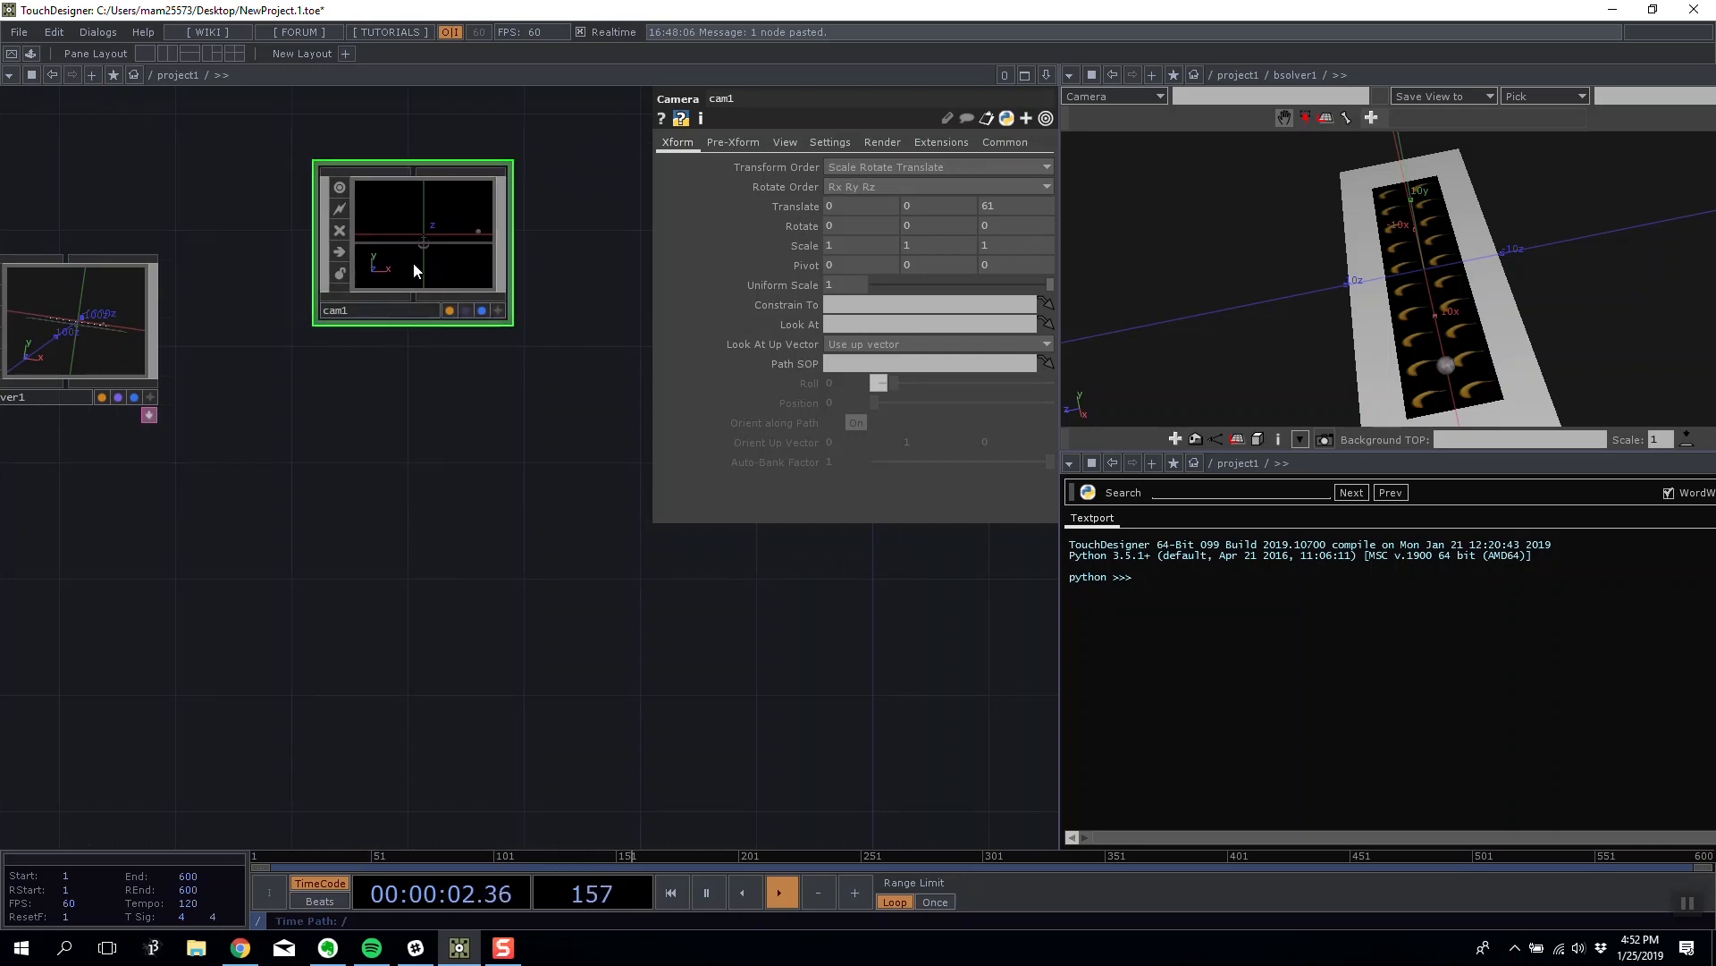
Add a Render TOP below cam1 and connect an Out TOP to its output.
{"action": "key", "text": "Tab"}
{"action": "left_click", "coordinate": [225, 211]}
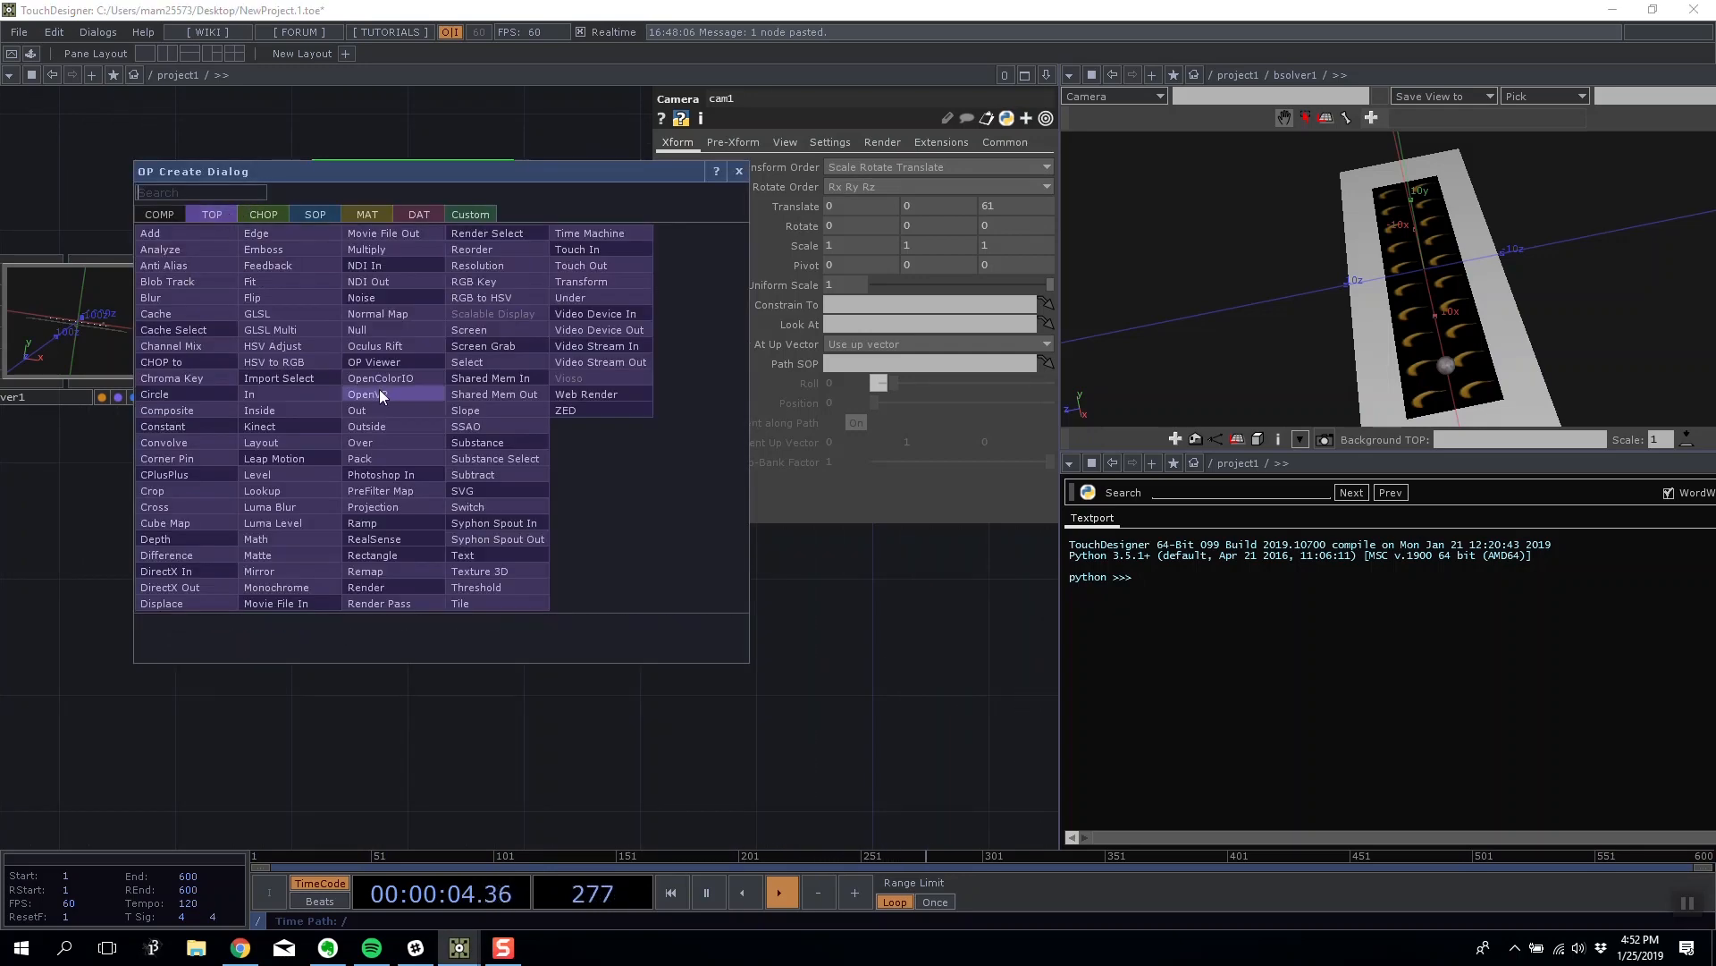
{"action": "type", "text": "re"}
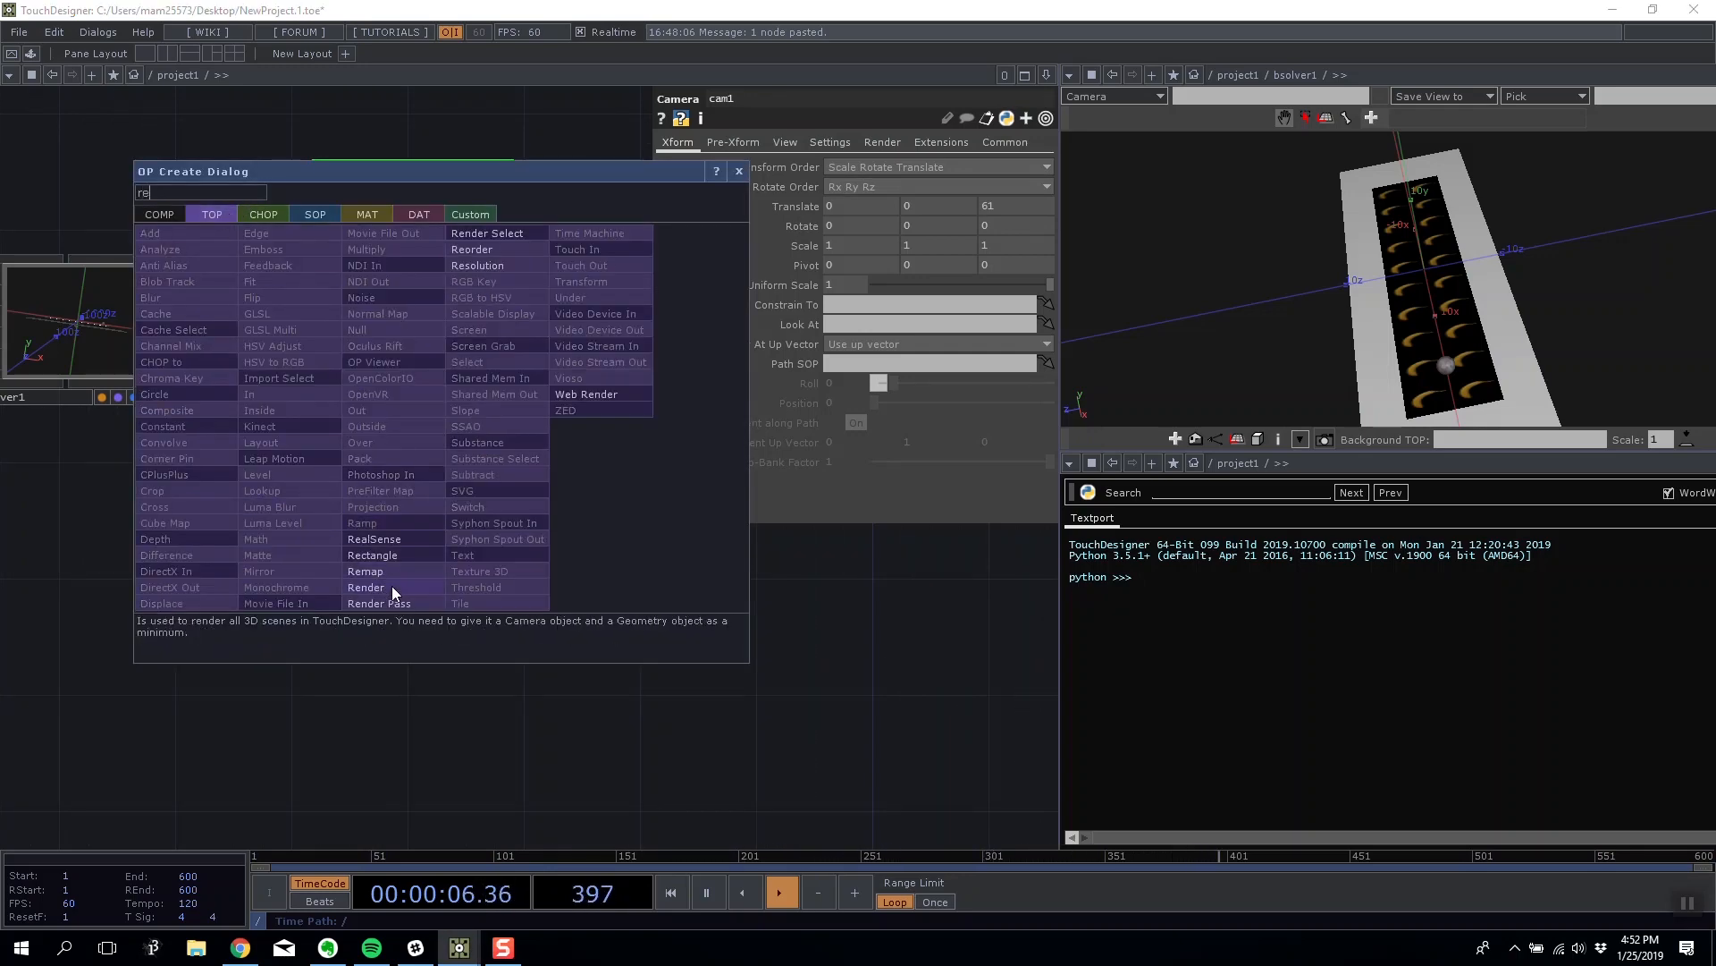
{"action": "left_click", "coordinate": [391, 587]}
{"action": "left_click", "coordinate": [397, 411]}
{"action": "key", "text": "Tab"}
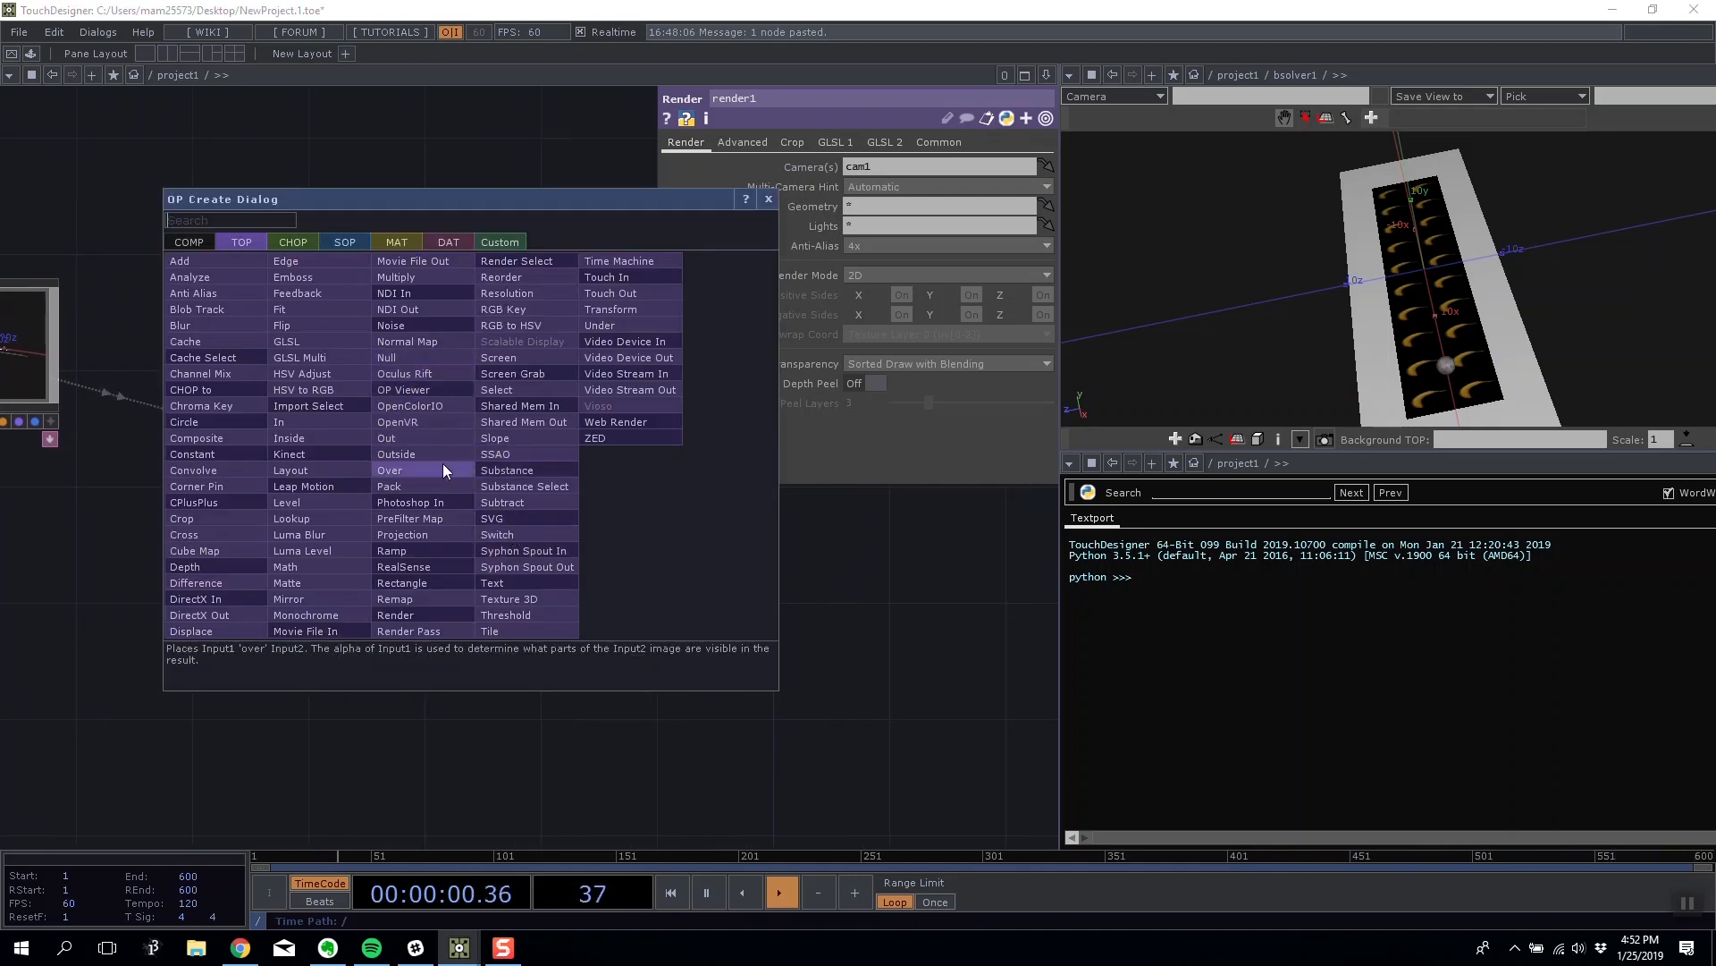
{"action": "left_click", "coordinate": [393, 439]}
{"action": "left_click", "coordinate": [474, 427]}
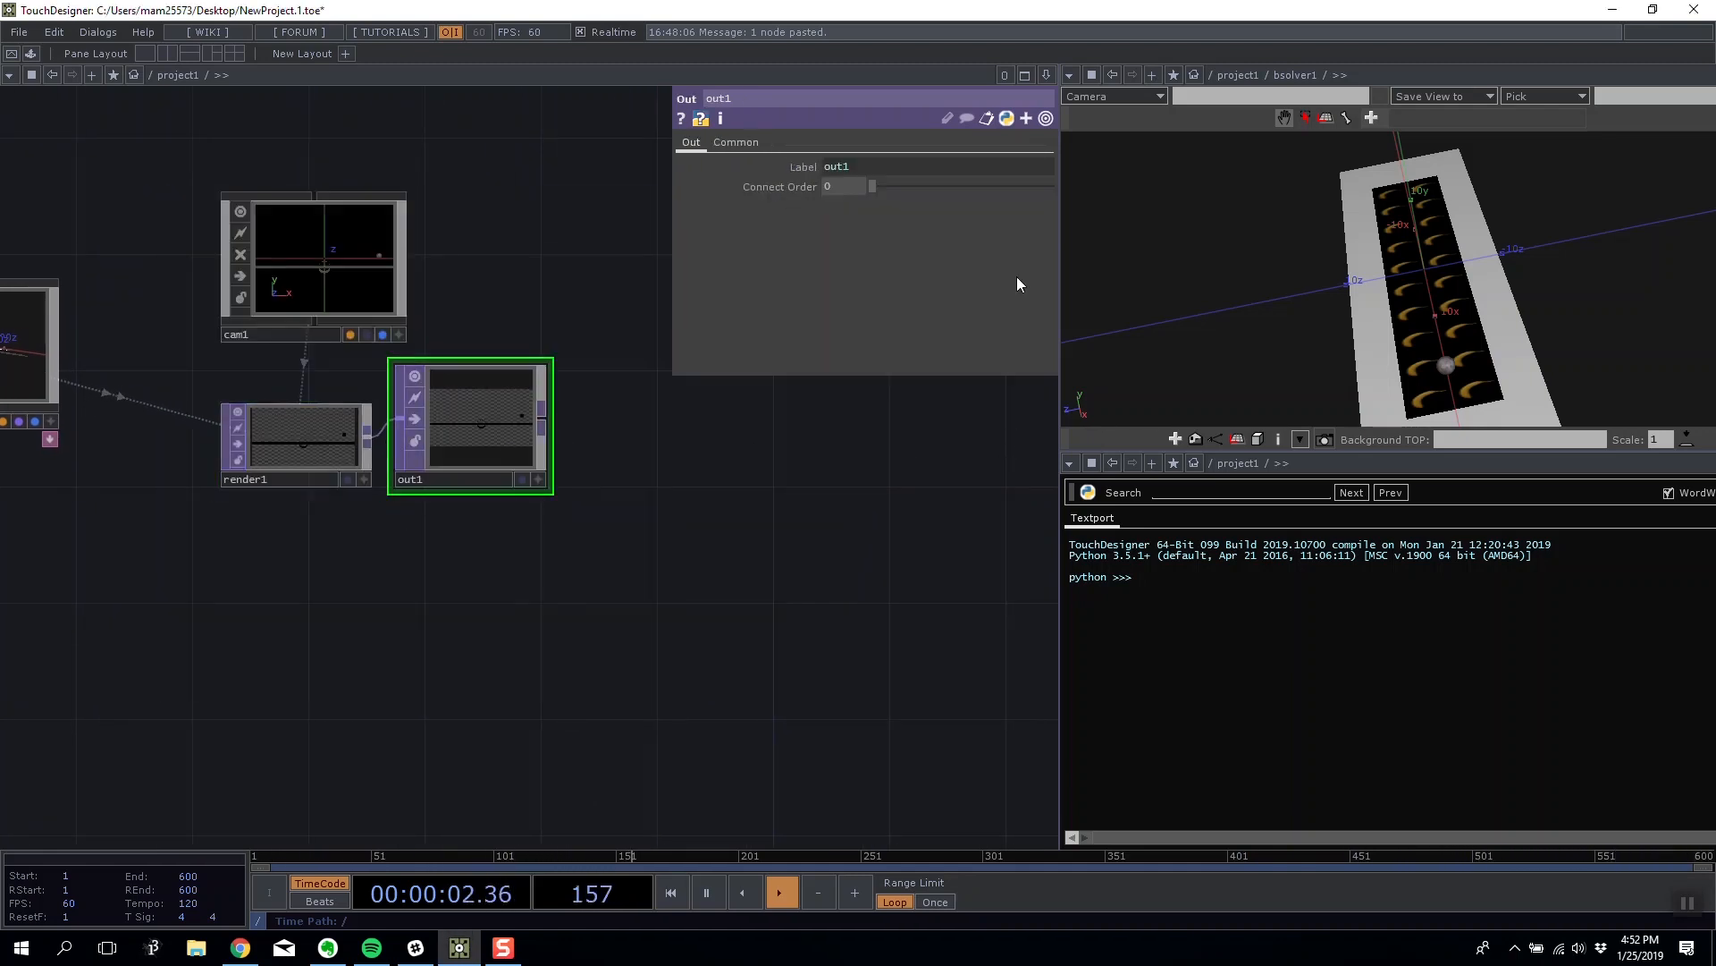
Switch the geometry viewer pane to a Panel showing project1, and open the bsolver1 network for editing.
{"action": "left_click", "coordinate": [1071, 75]}
{"action": "left_click", "coordinate": [1123, 114]}
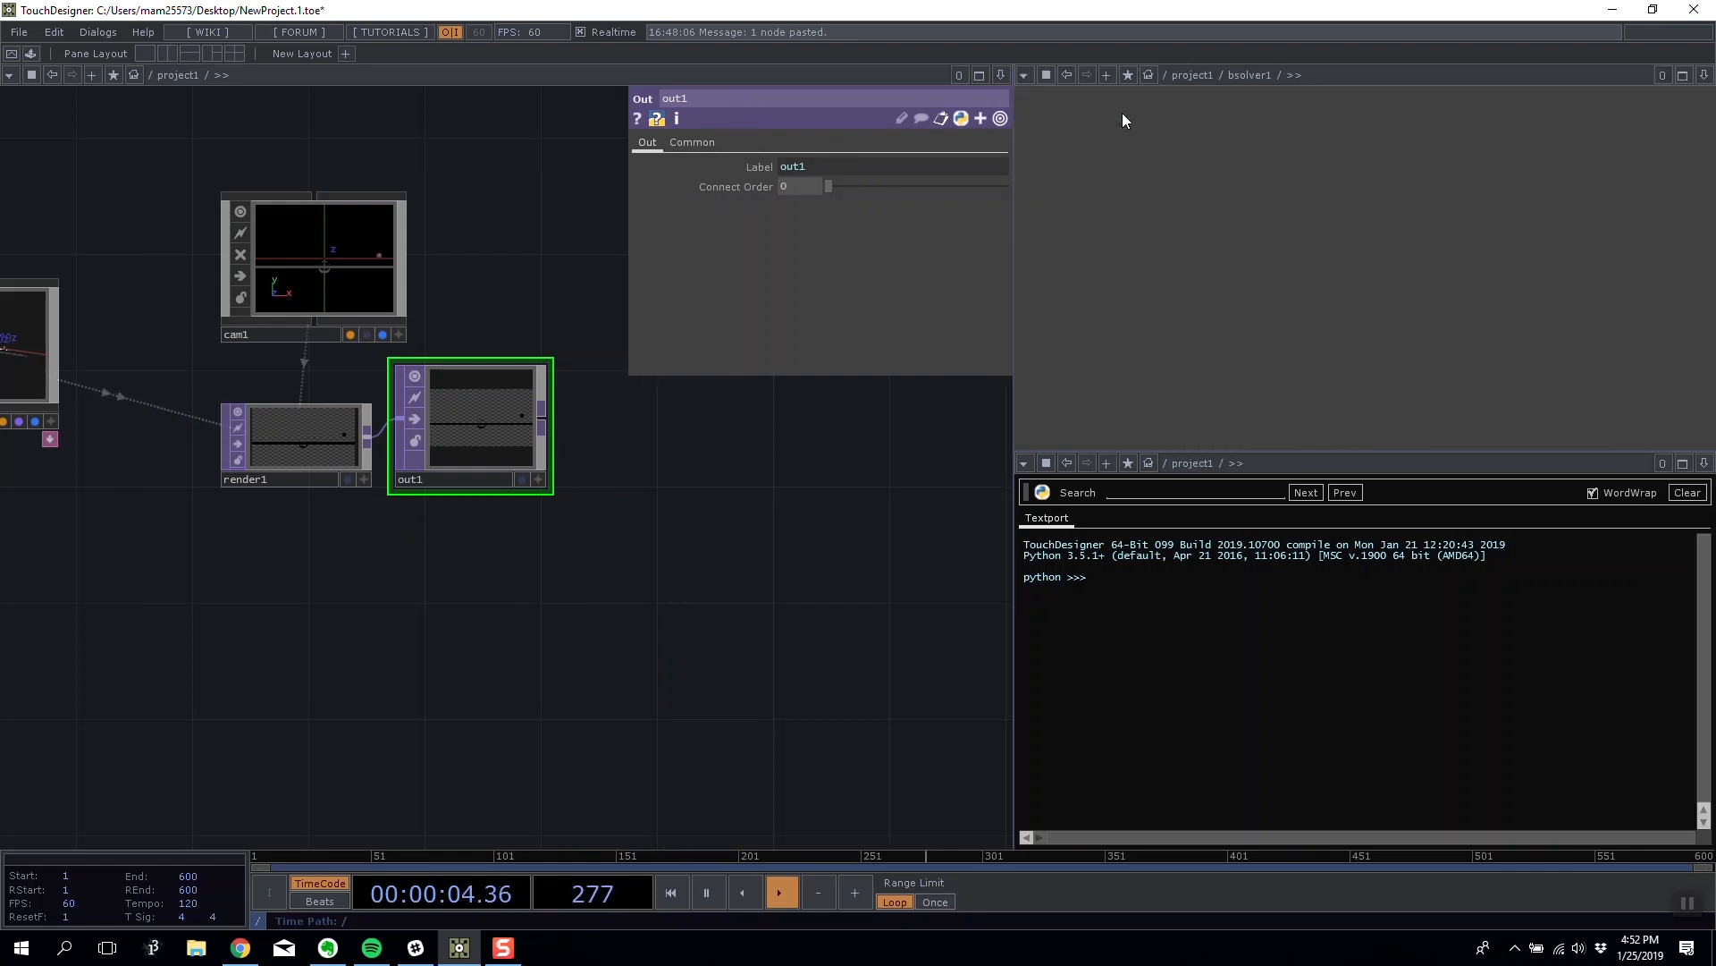
{"action": "left_click", "coordinate": [1205, 76]}
{"action": "left_click_drag", "start_coordinate": [588, 593], "coordinate": [719, 612]}
{"action": "scroll", "coordinate": [105, 405], "scroll_direction": "up", "scroll_amount": 5}
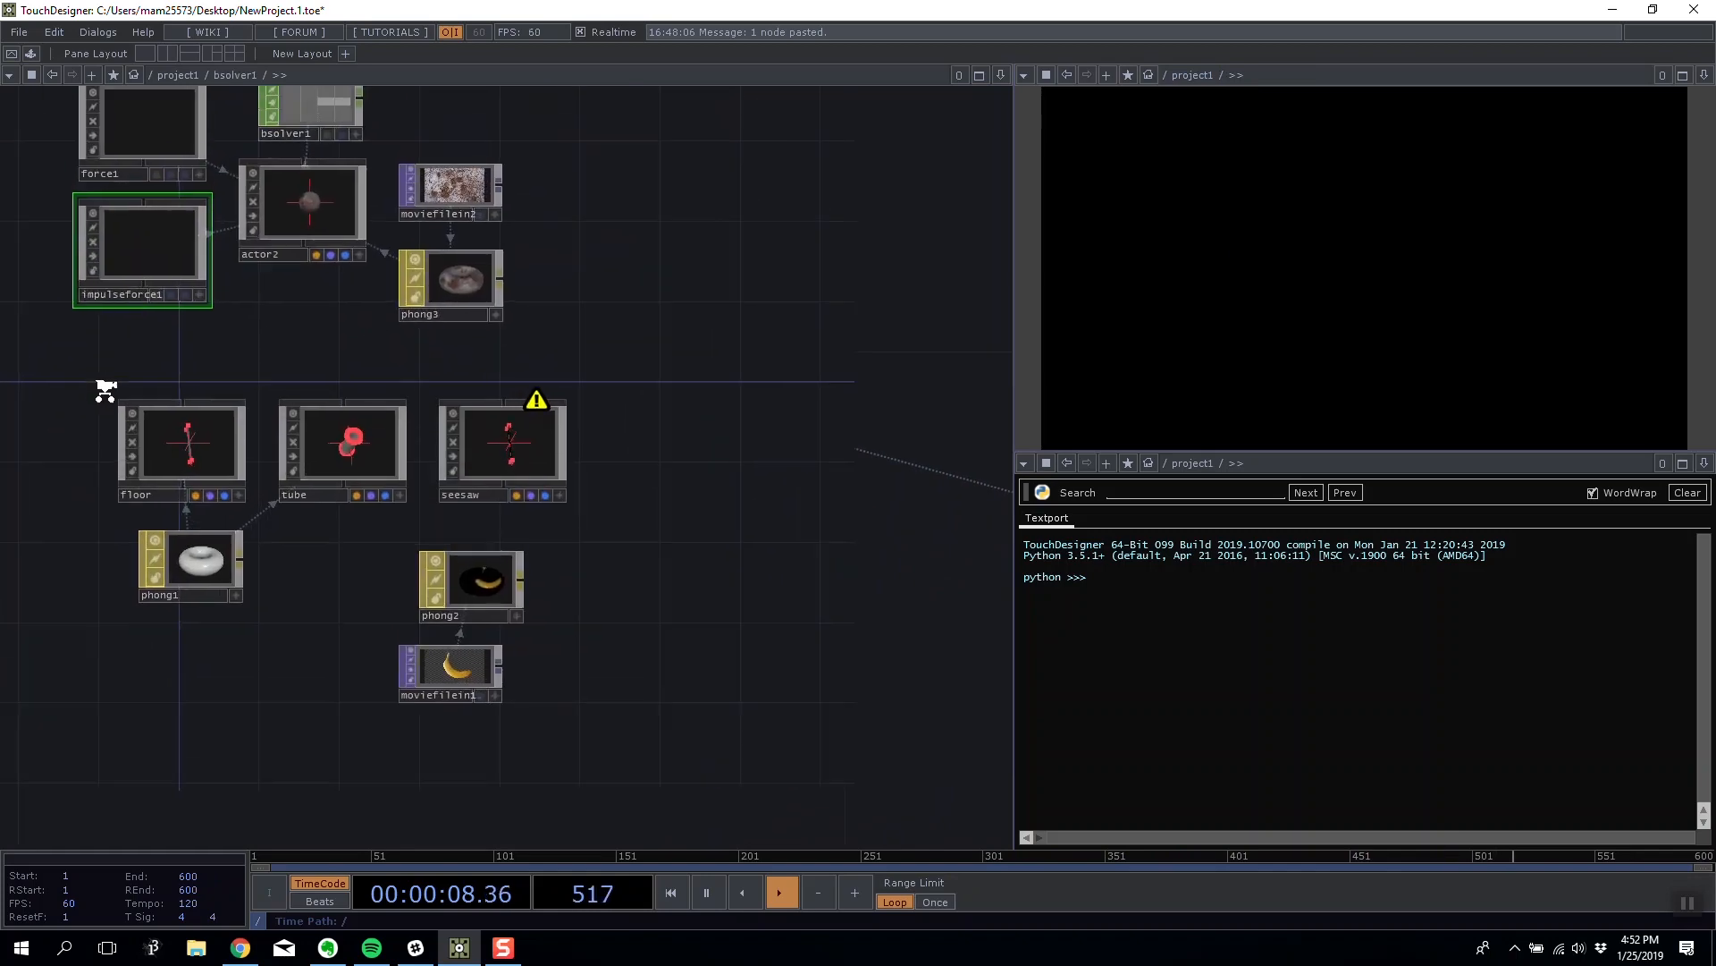
{"action": "key", "text": "Tab"}
{"action": "left_click", "coordinate": [26, 238]}
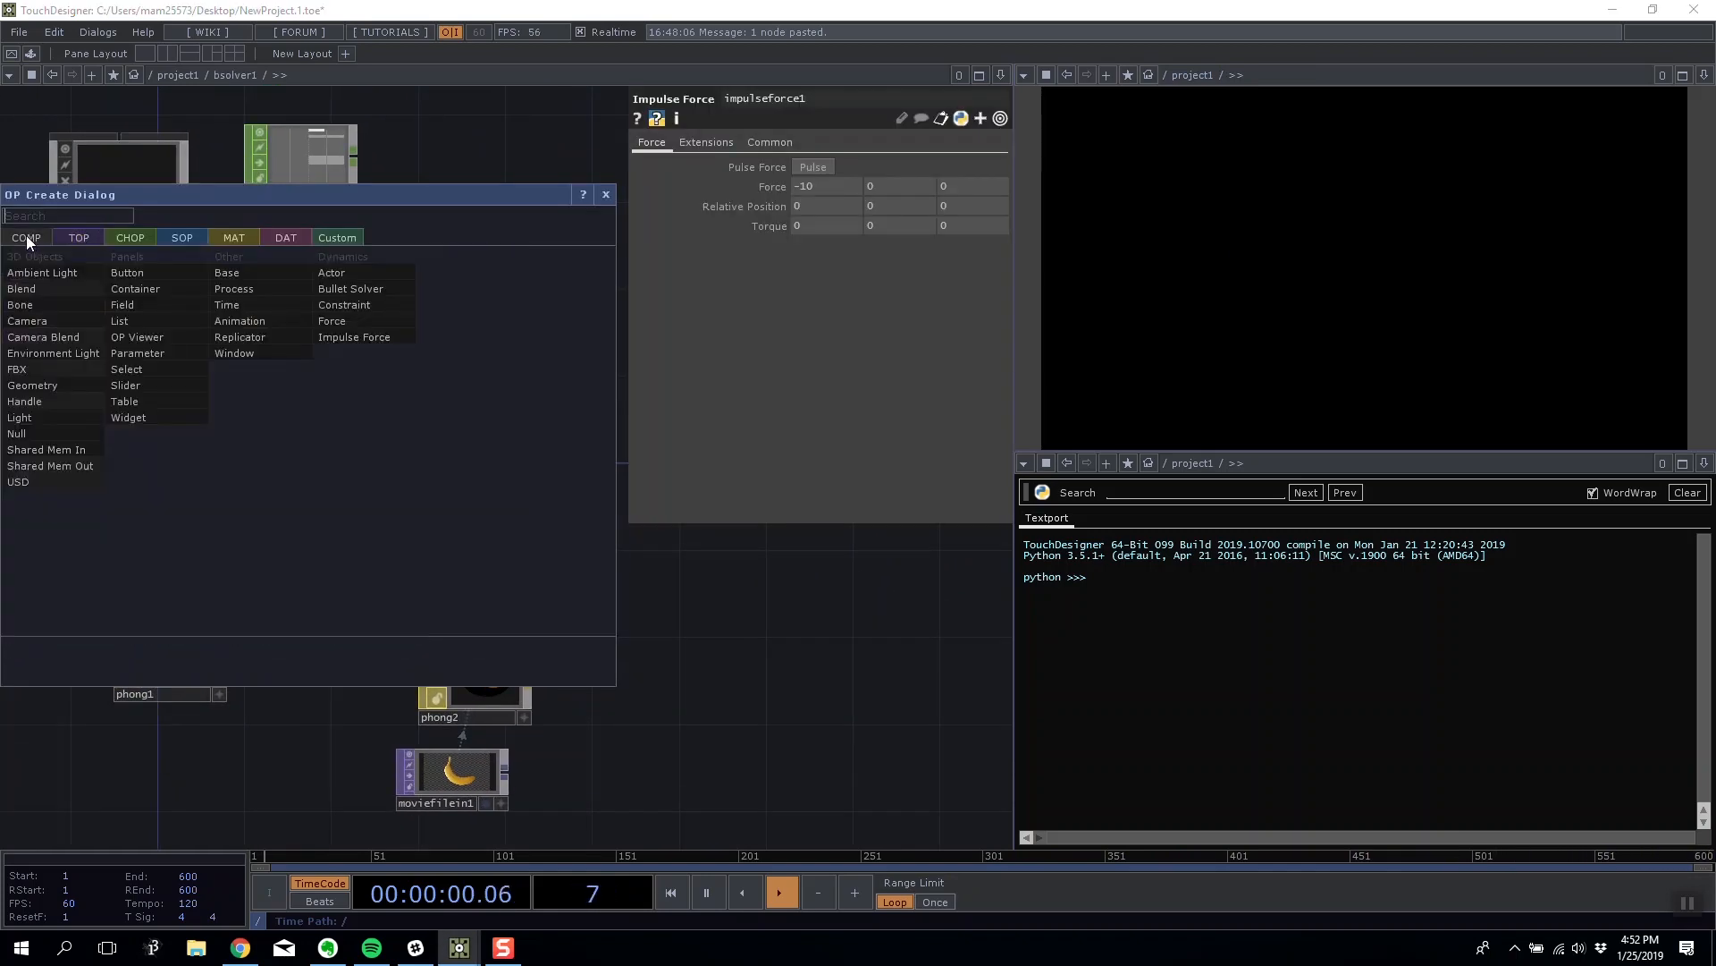
{"action": "left_click", "coordinate": [136, 322]}
{"action": "left_click", "coordinate": [184, 431]}
{"action": "key", "text": "Delete"}
Add a Light component in the bsolver1 network above the actors.
{"action": "key", "text": "Tab"}
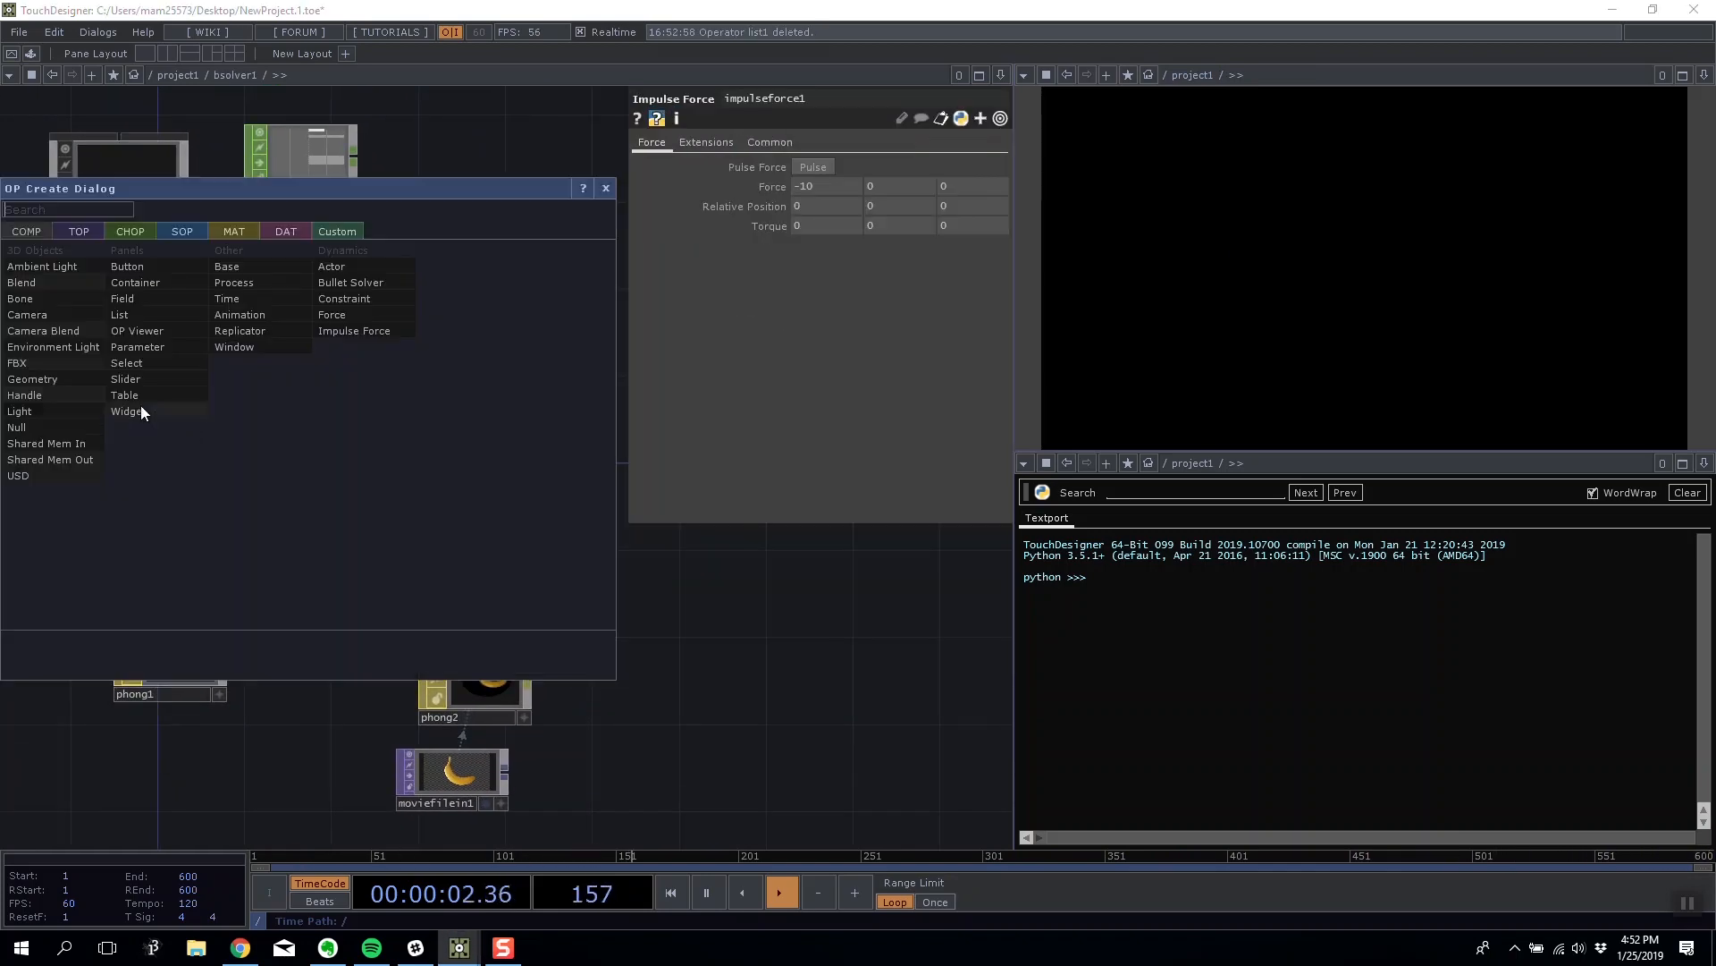
{"action": "left_click", "coordinate": [71, 411]}
{"action": "left_click", "coordinate": [456, 158]}
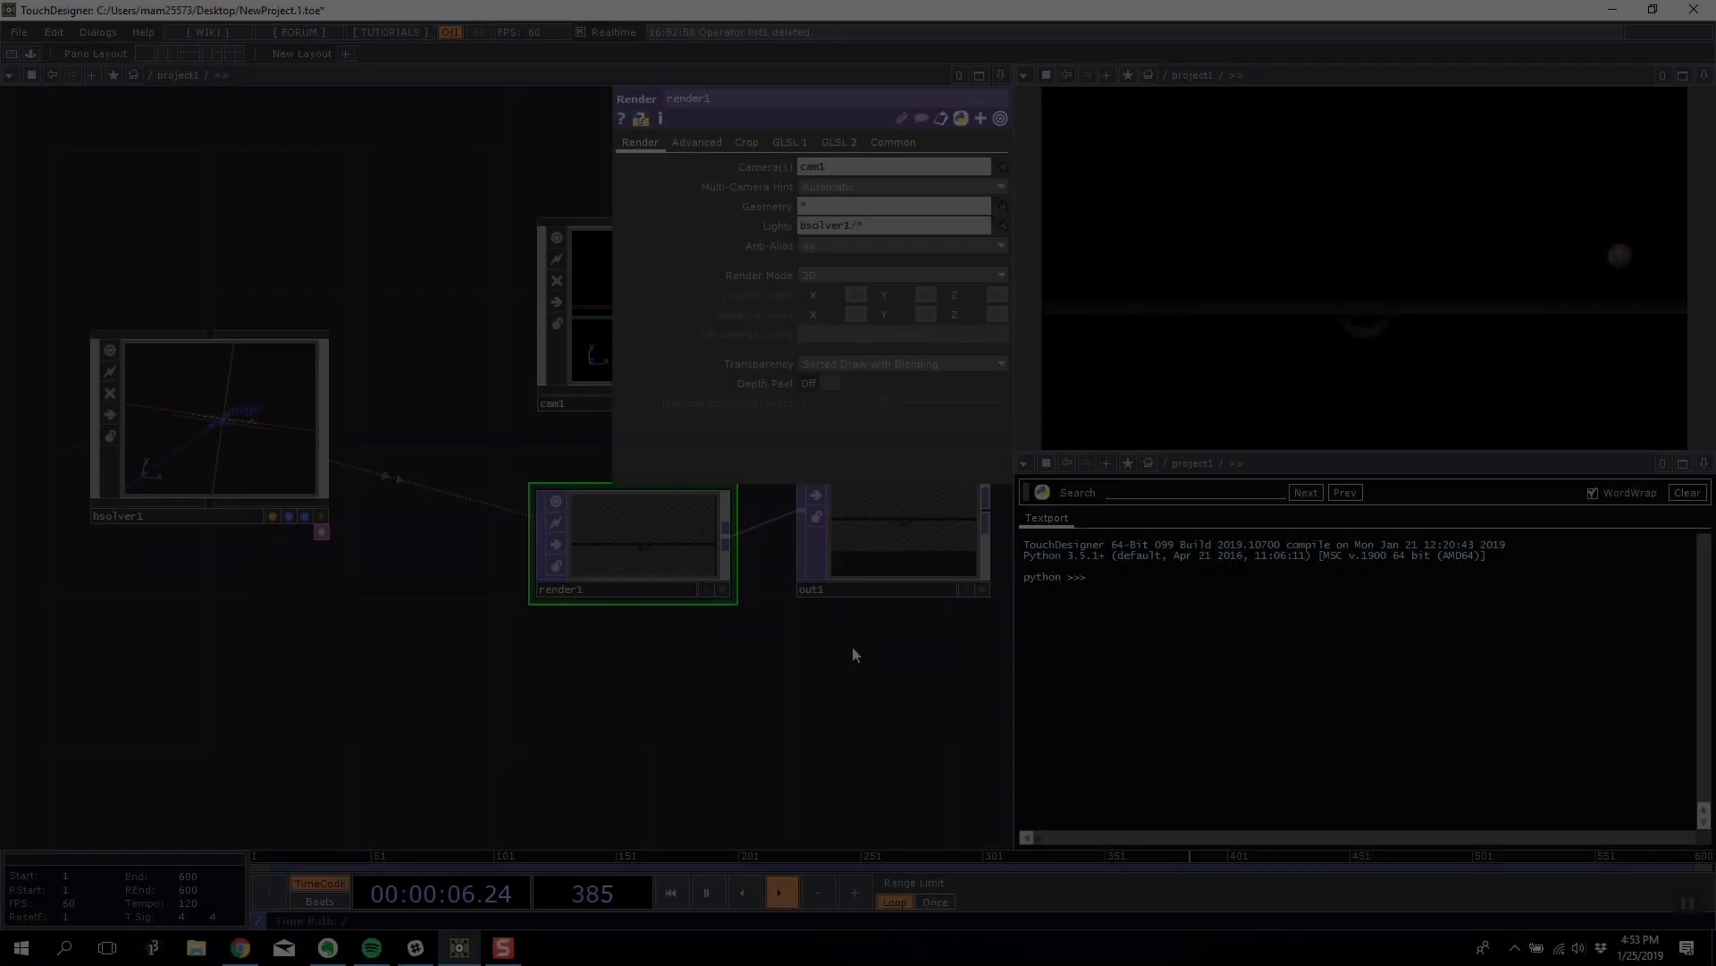
{"action": "left_click_drag", "start_coordinate": [851, 647], "coordinate": [725, 666]}
{"action": "left_click_drag", "start_coordinate": [464, 590], "coordinate": [502, 590]}
{"action": "left_click_drag", "start_coordinate": [170, 585], "coordinate": [219, 599]}
{"action": "left_click_drag", "start_coordinate": [522, 542], "coordinate": [484, 542]}
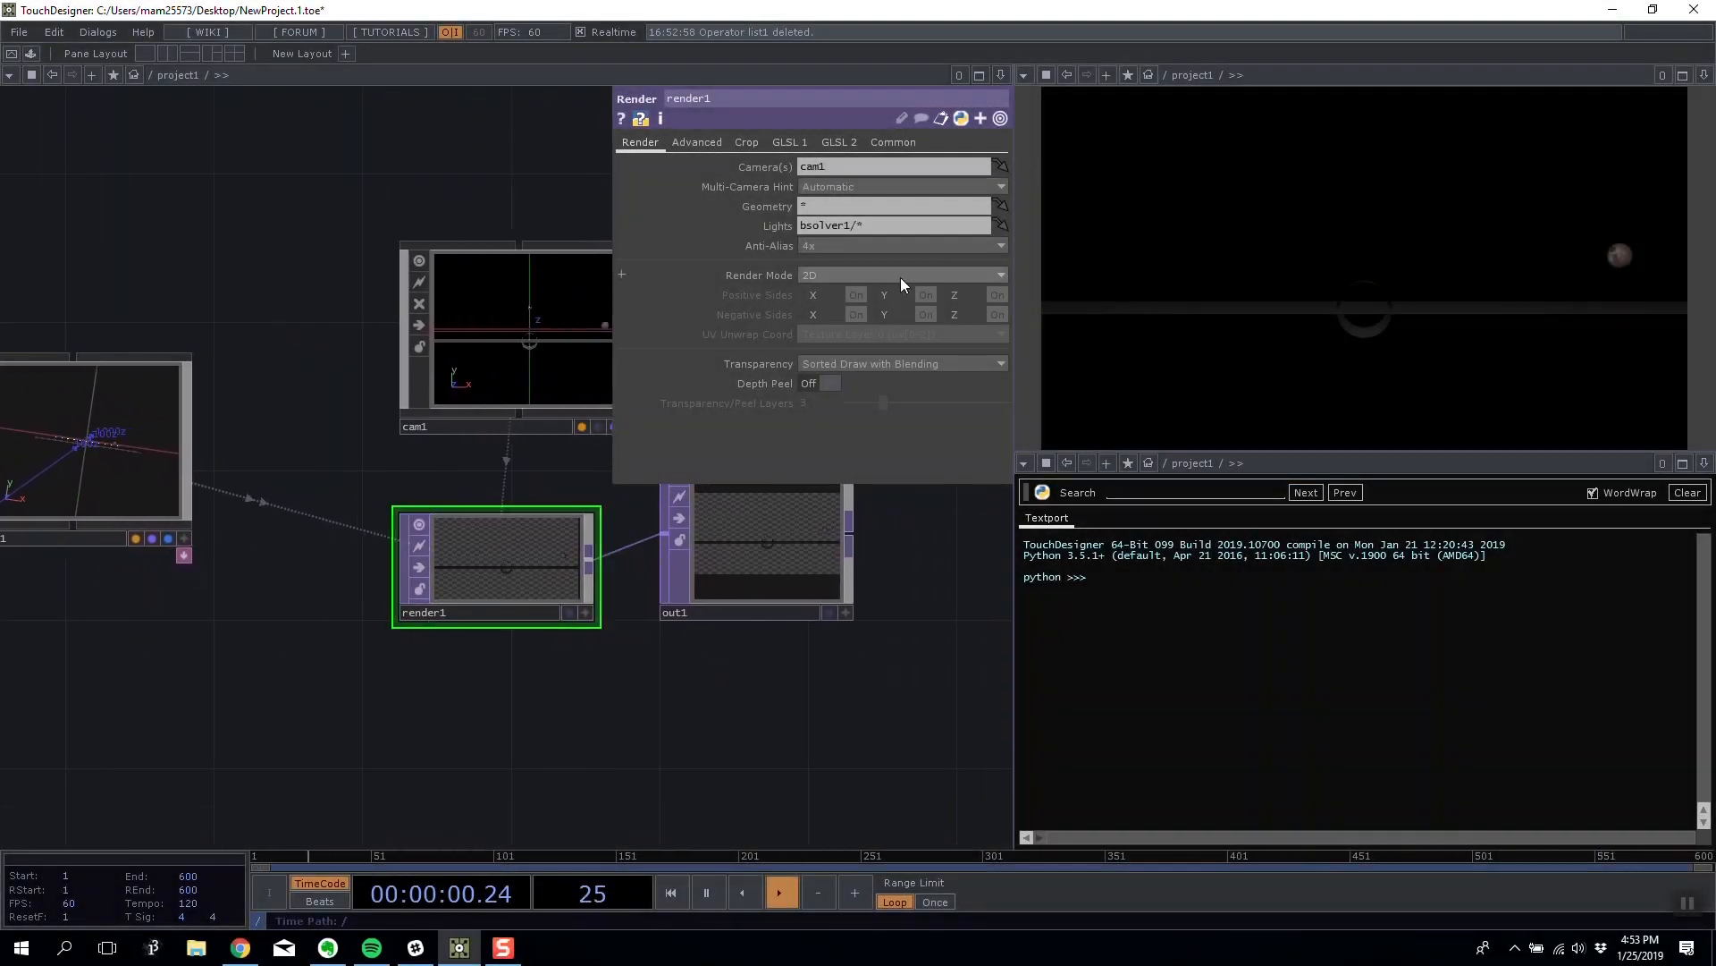
Add an Ambient Light inside bsolver1 and lower its dimmer to 0.333.
{"action": "scroll", "coordinate": [107, 487], "scroll_direction": "up", "scroll_amount": 8}
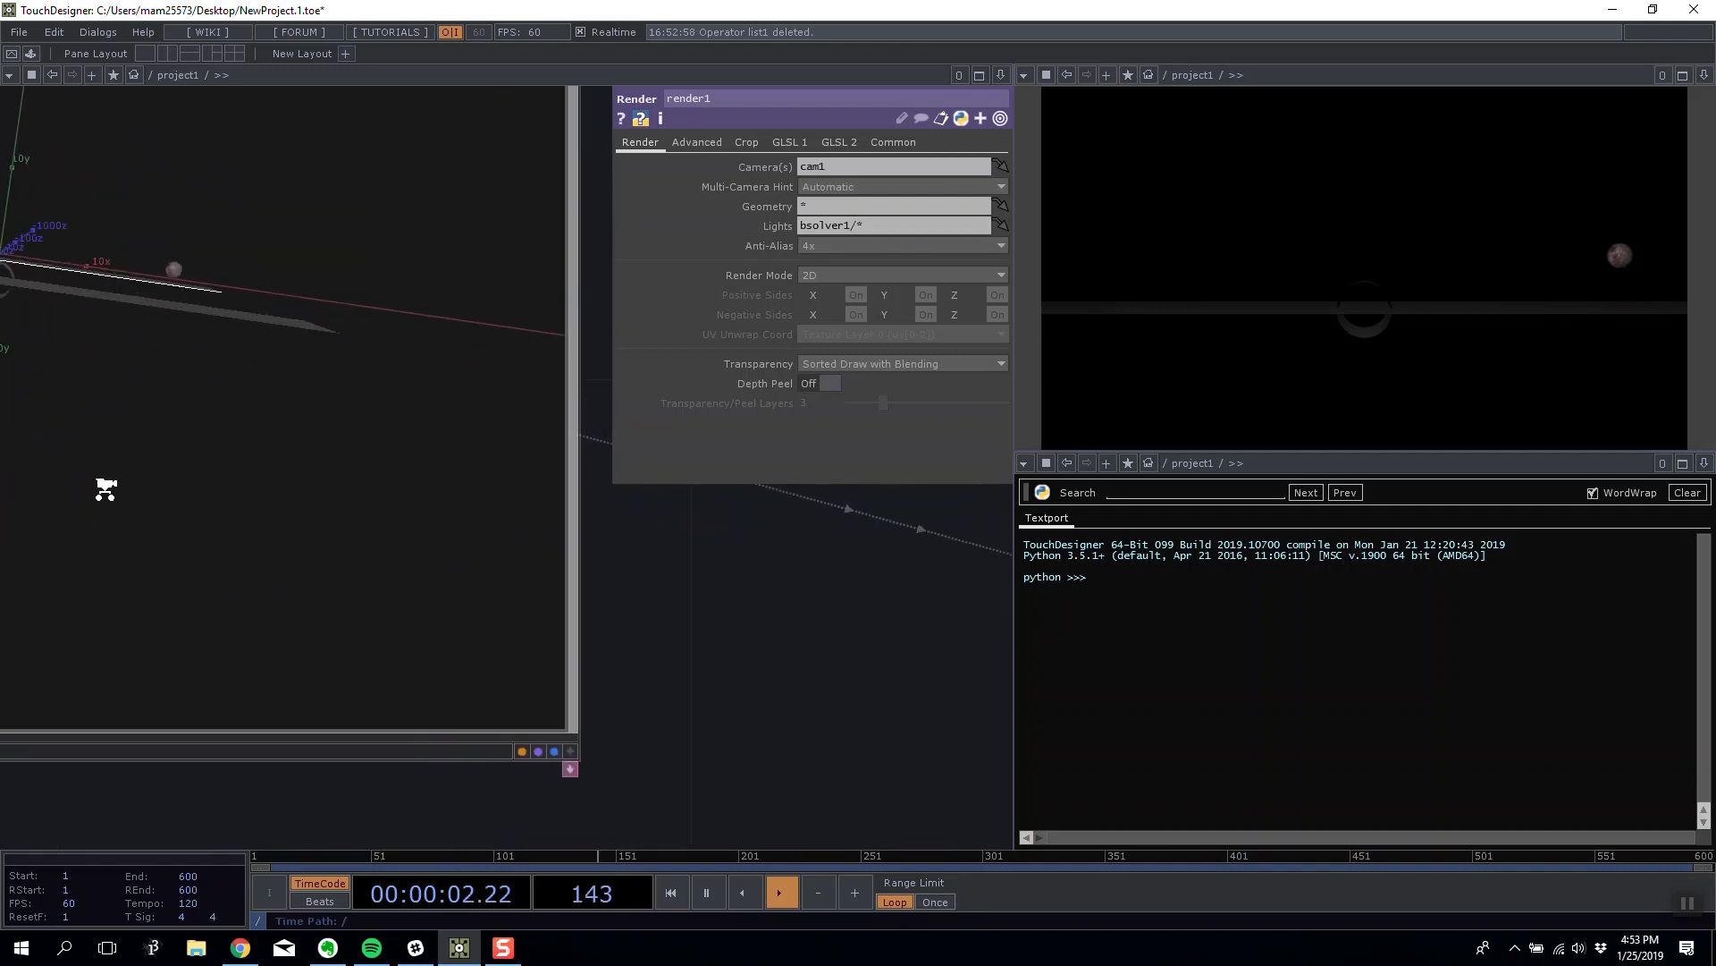
{"action": "key", "text": "Tab"}
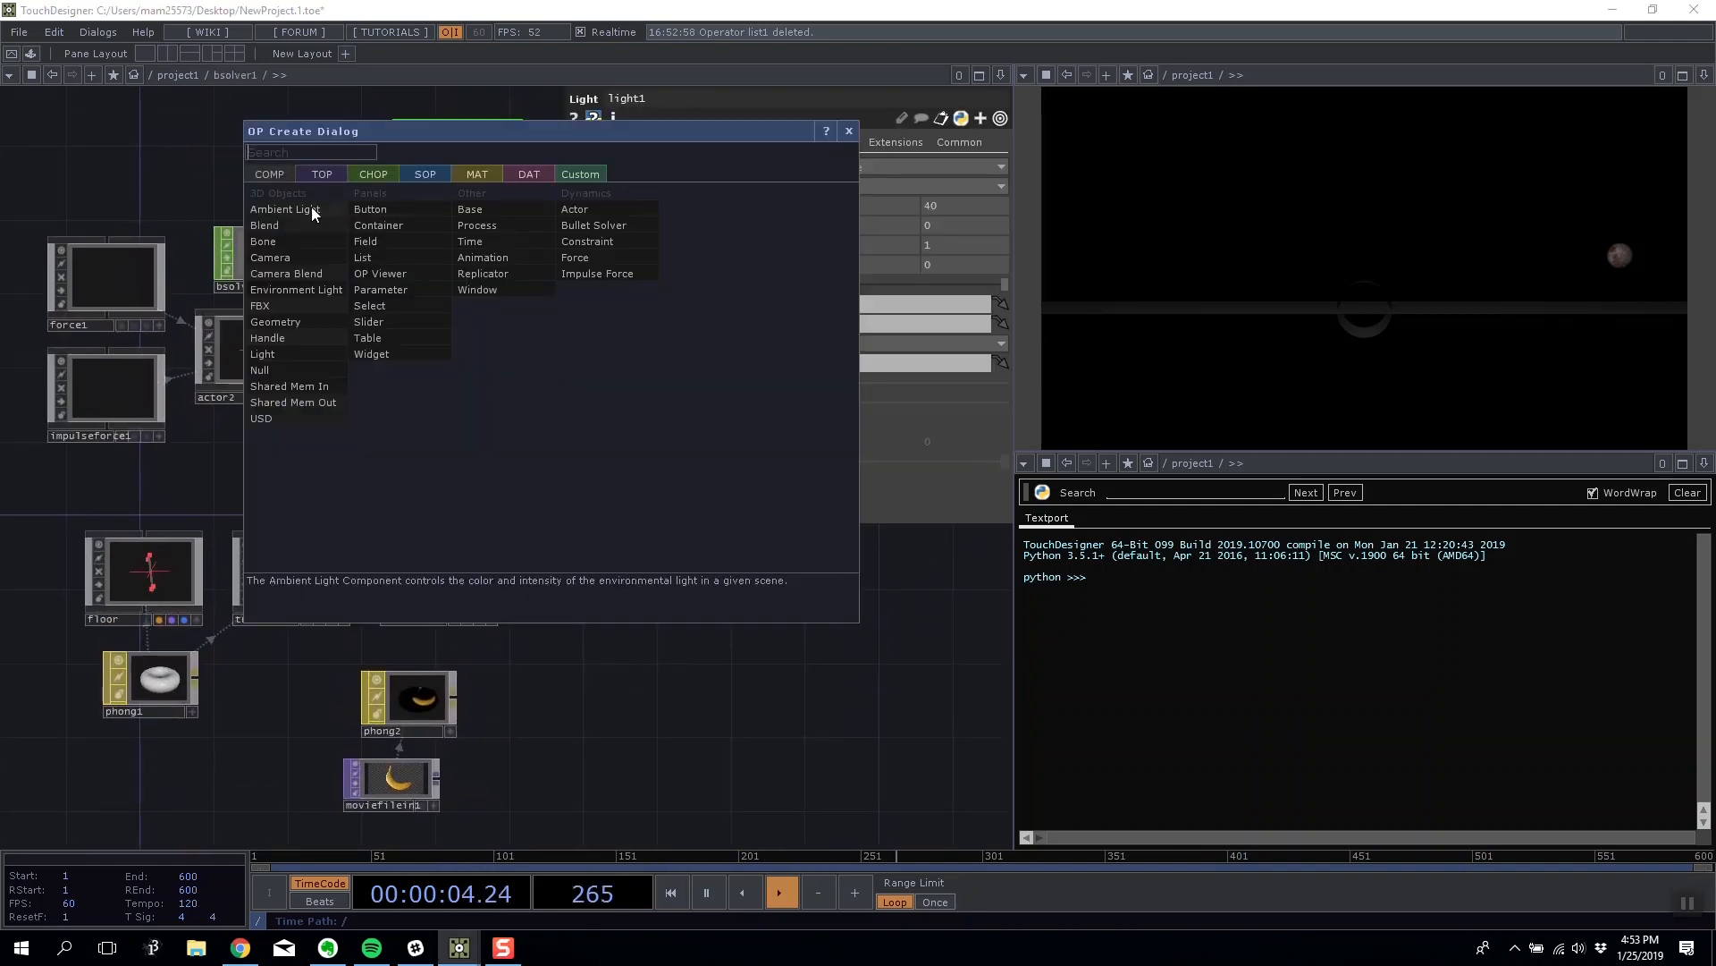
{"action": "left_click", "coordinate": [311, 206]}
{"action": "left_click", "coordinate": [292, 170]}
{"action": "left_click_drag", "start_coordinate": [286, 185], "coordinate": [393, 286]}
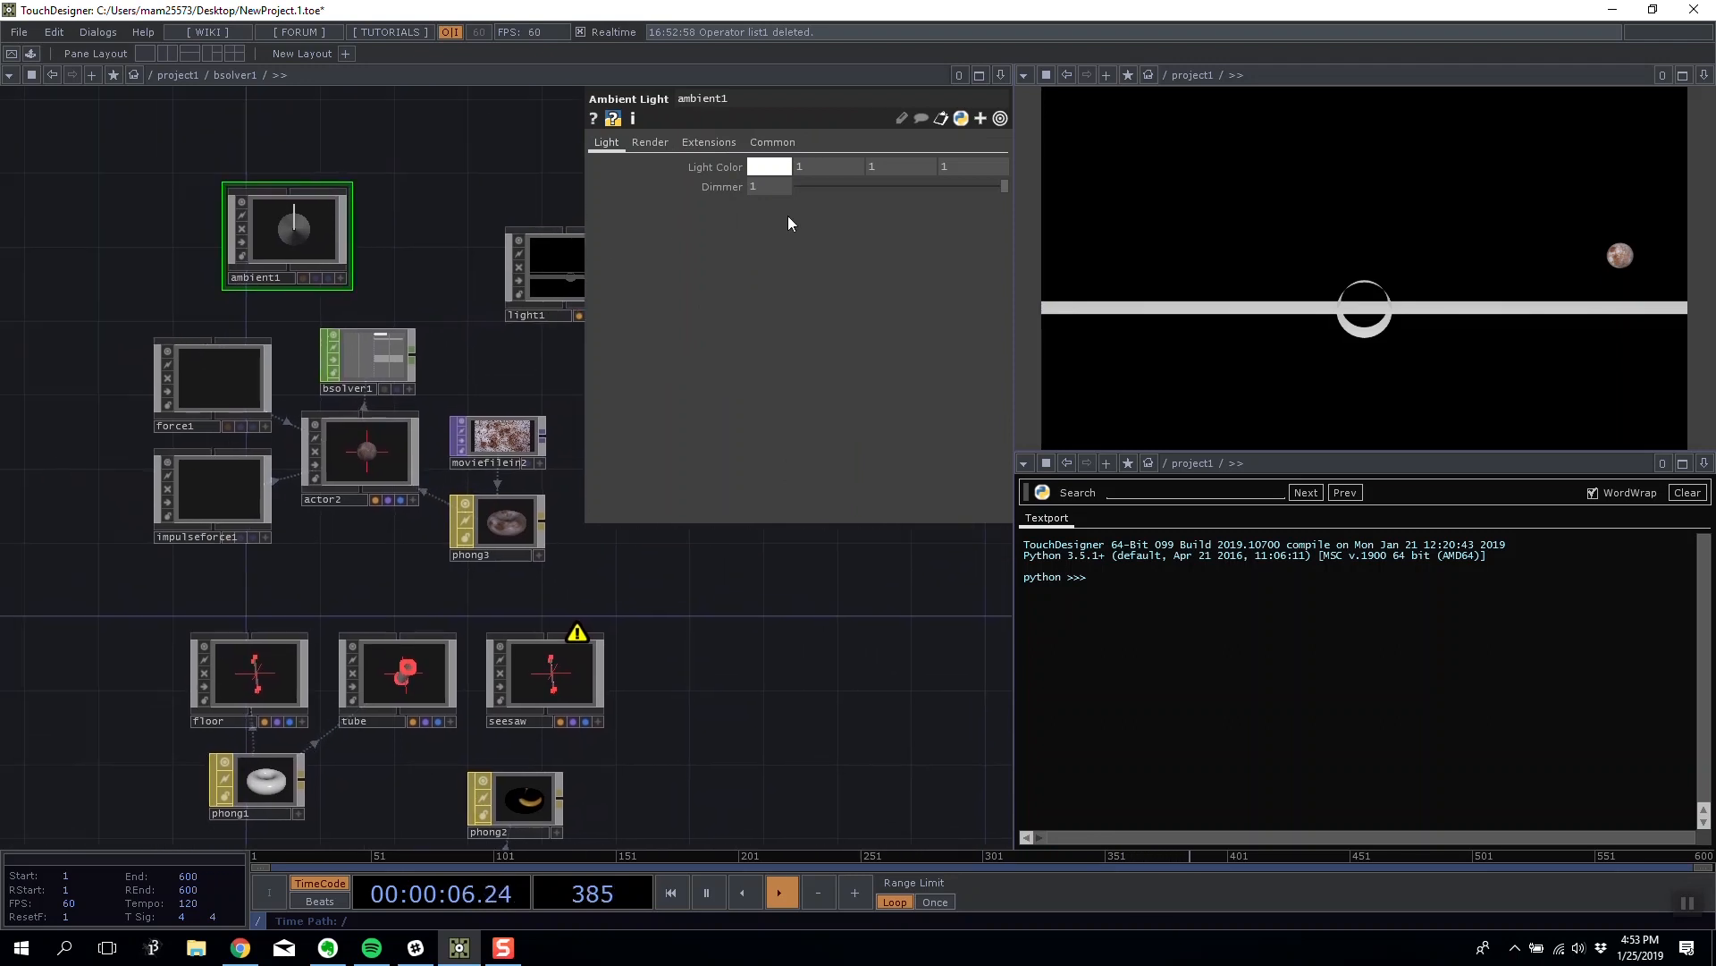
{"action": "left_click_drag", "start_coordinate": [1004, 186], "coordinate": [869, 194]}
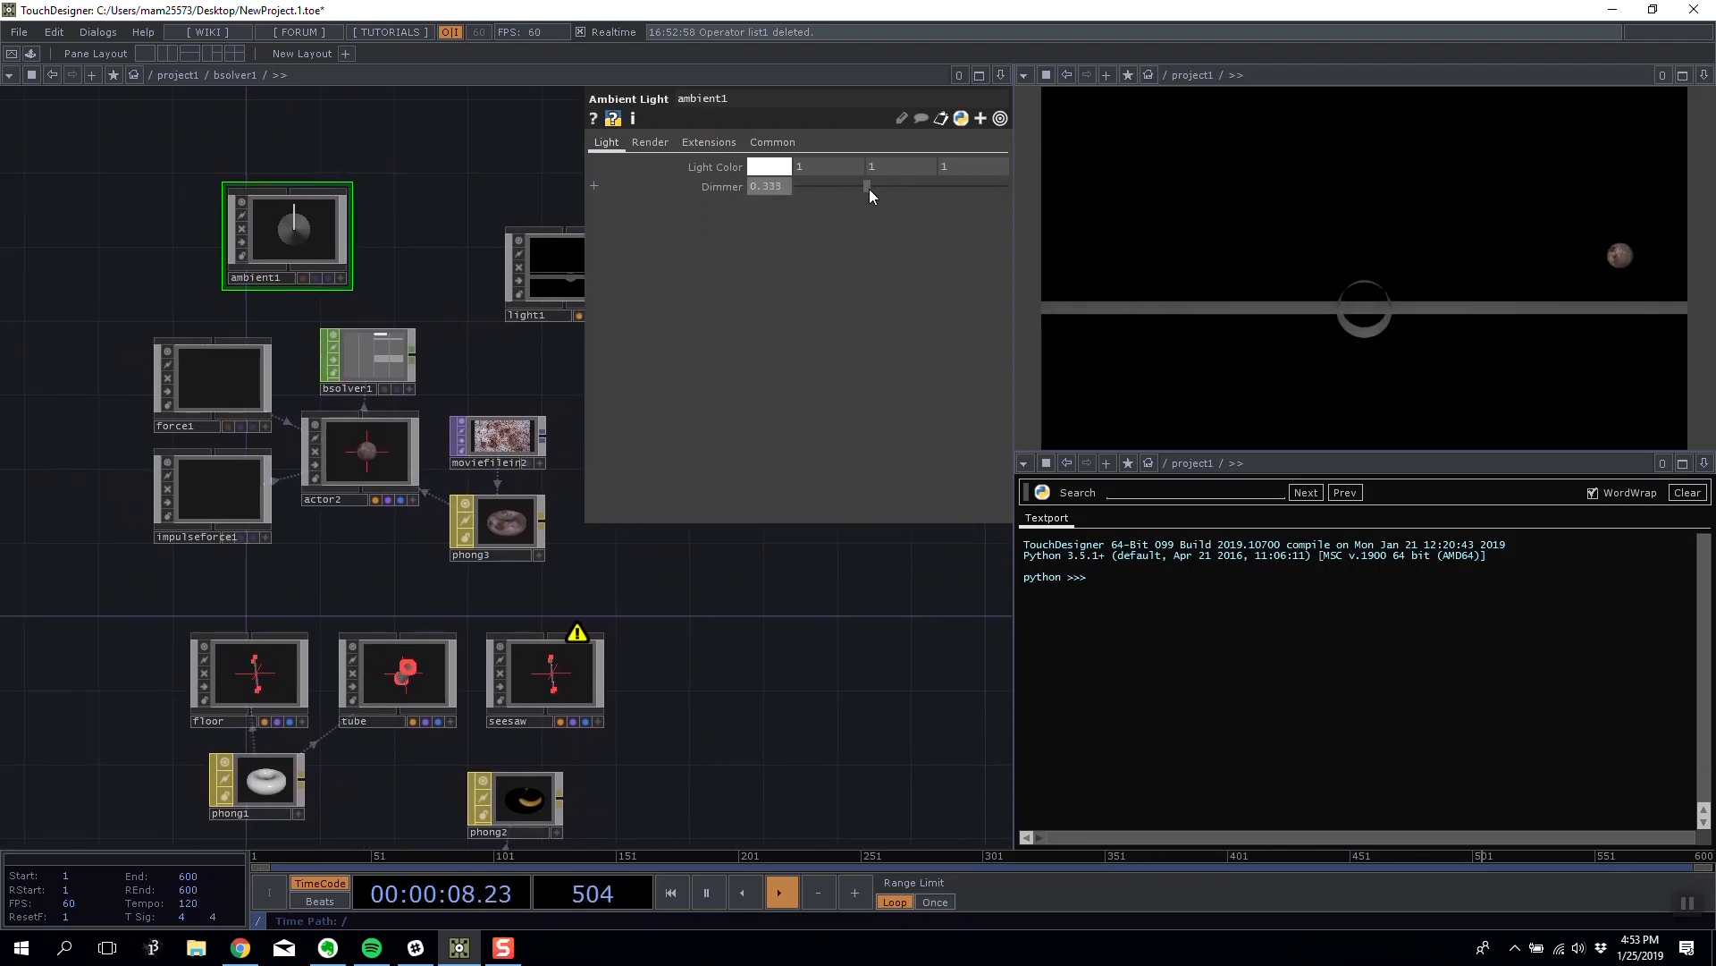
Review light1's transform and inspect the channels output by the Bullet Solver CHOP attached to actor2.
{"action": "left_click_drag", "start_coordinate": [721, 637], "coordinate": [595, 594]}
{"action": "left_click", "coordinate": [454, 244]}
{"action": "left_click_drag", "start_coordinate": [449, 221], "coordinate": [430, 202]}
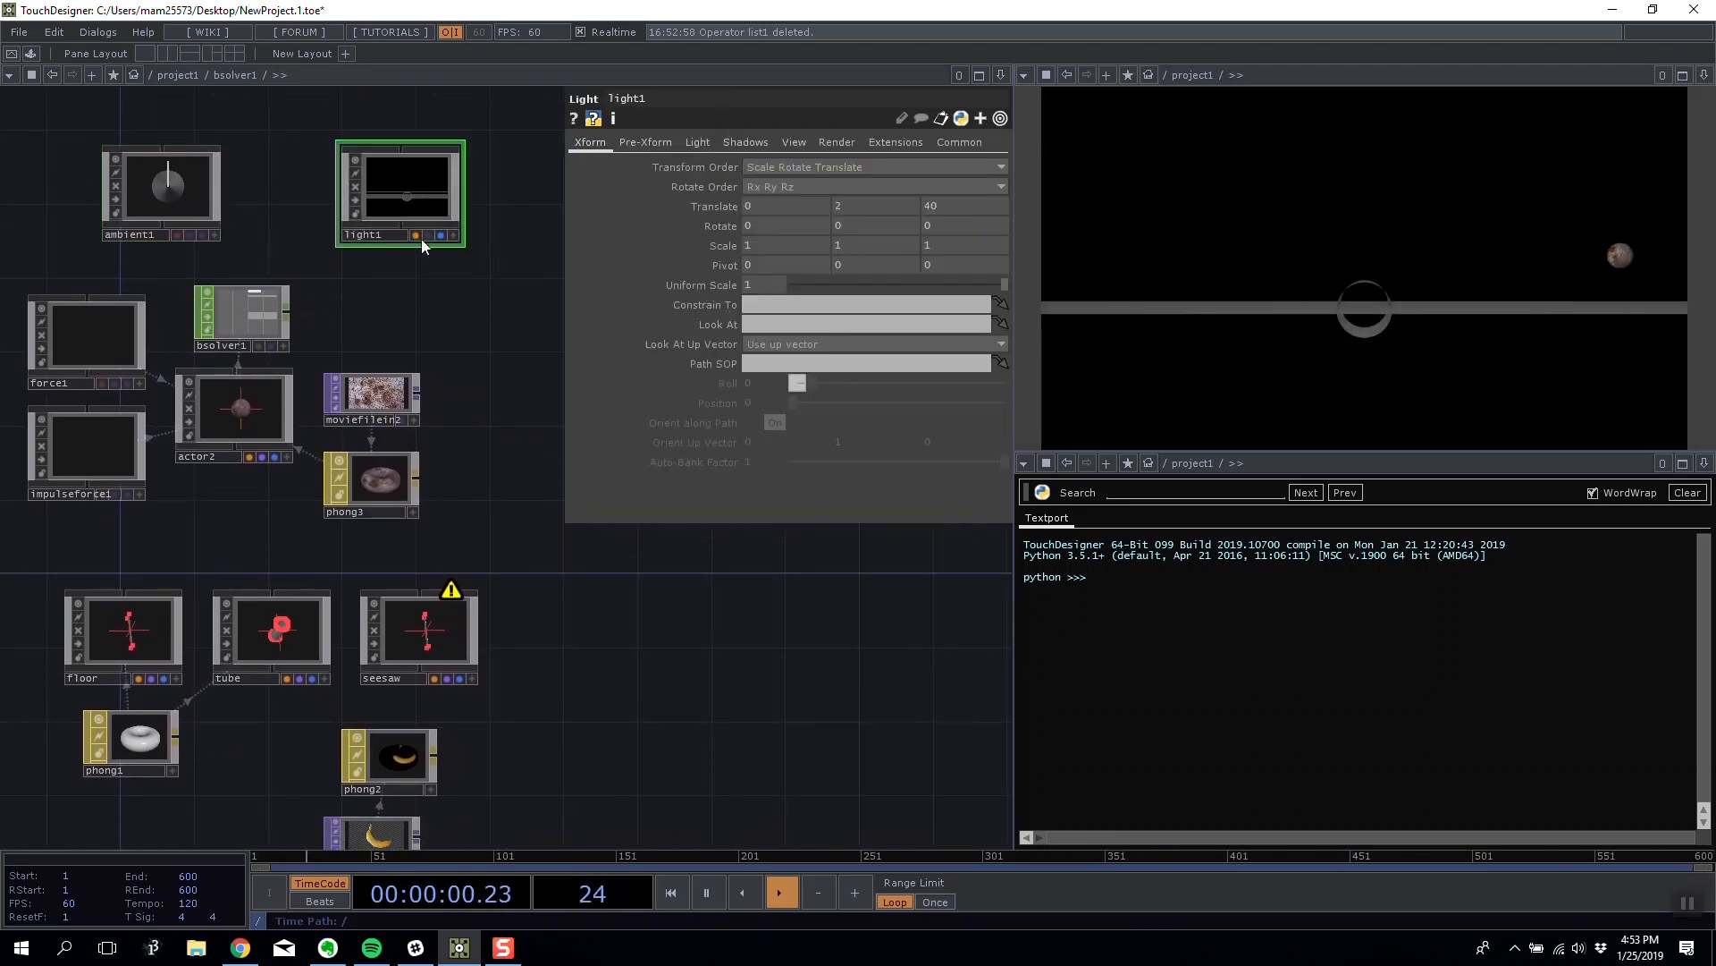
{"action": "mouse_move", "coordinate": [435, 316]}
{"action": "left_mouse_down"}
{"action": "mouse_move", "coordinate": [454, 270]}
{"action": "mouse_move", "coordinate": [459, 302]}
{"action": "left_mouse_up"}
{"action": "scroll", "coordinate": [276, 372], "scroll_direction": "up", "scroll_amount": 4}
{"action": "scroll", "coordinate": [399, 277], "scroll_direction": "down", "scroll_amount": 3}
{"action": "scroll", "coordinate": [299, 322], "scroll_direction": "up", "scroll_amount": 2}
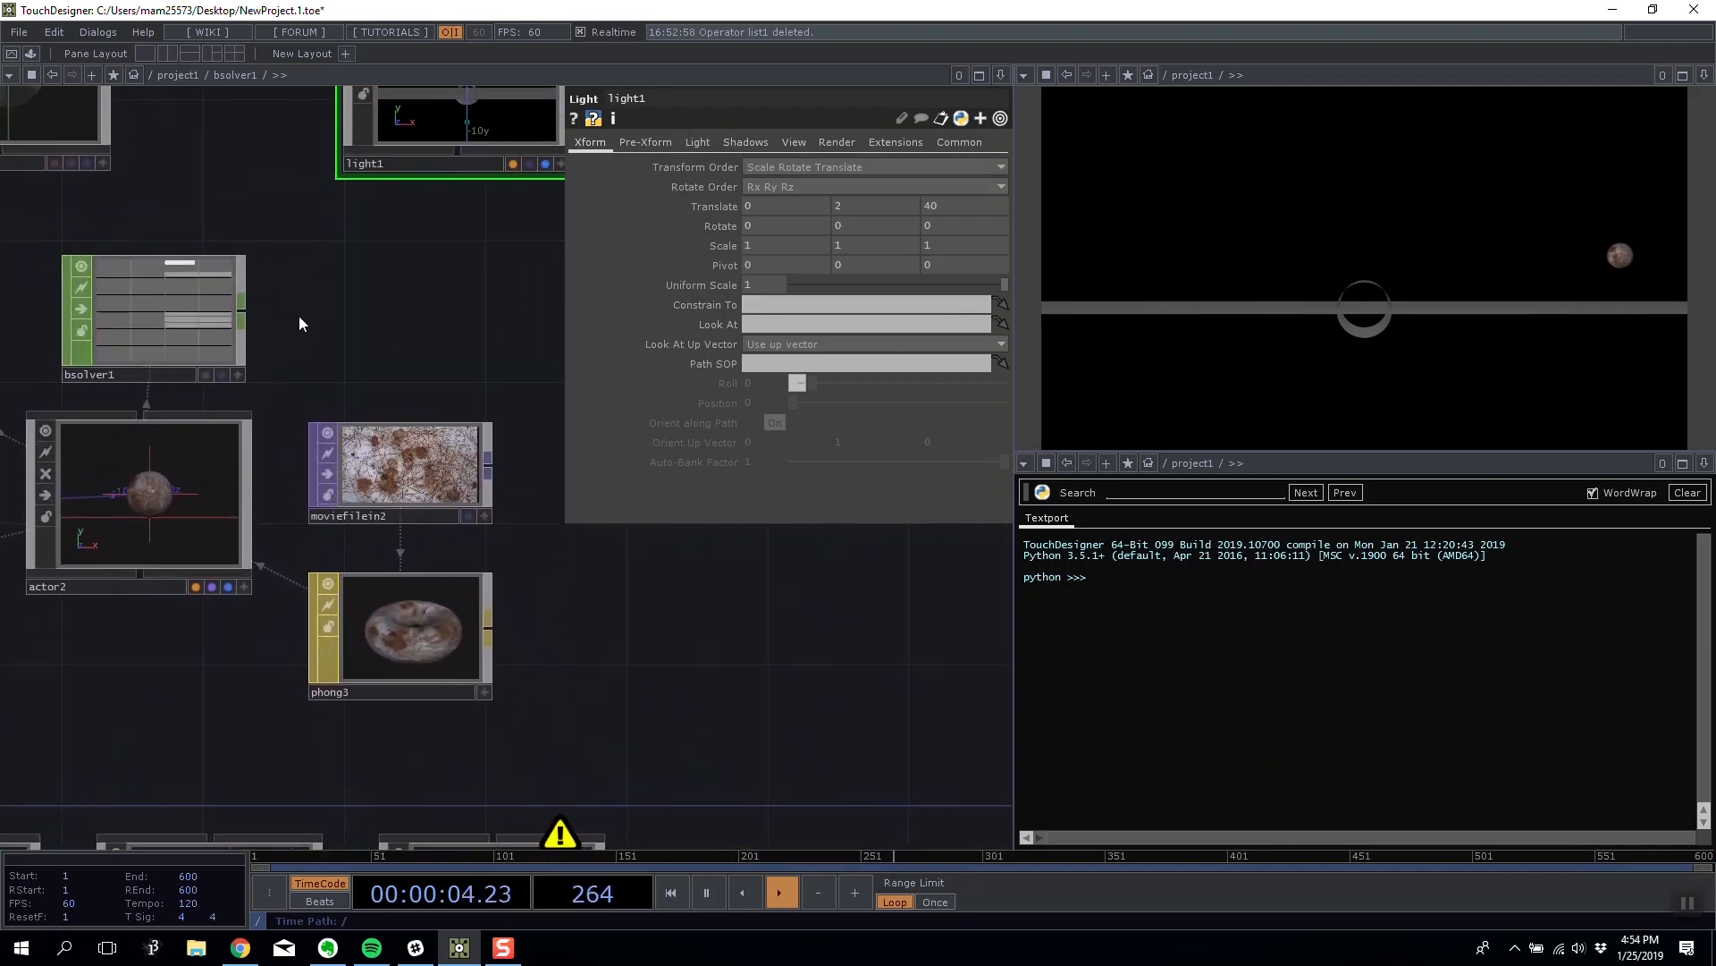
{"action": "scroll", "coordinate": [266, 330], "scroll_direction": "up", "scroll_amount": 4}
{"action": "scroll", "coordinate": [394, 402], "scroll_direction": "down", "scroll_amount": 2}
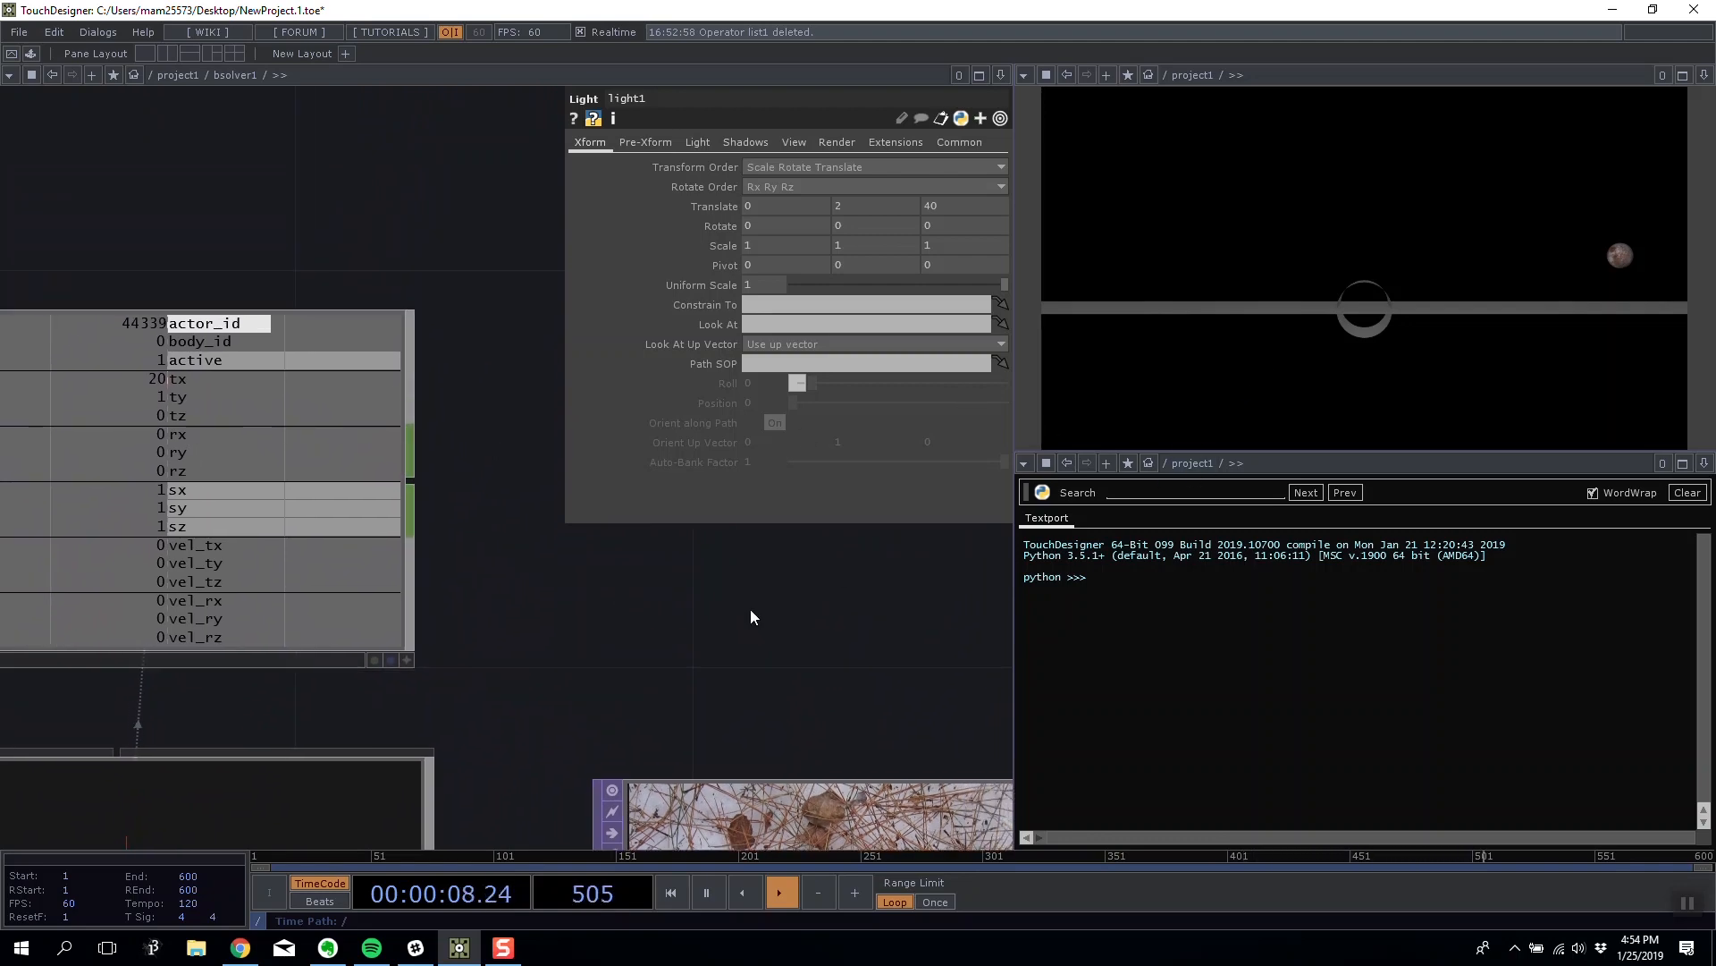
{"action": "scroll", "coordinate": [706, 633], "scroll_direction": "down", "scroll_amount": 3}
Start the bsolver1 simulation from the project1 network and return to the network inside the solver.
{"action": "left_click", "coordinate": [410, 776]}
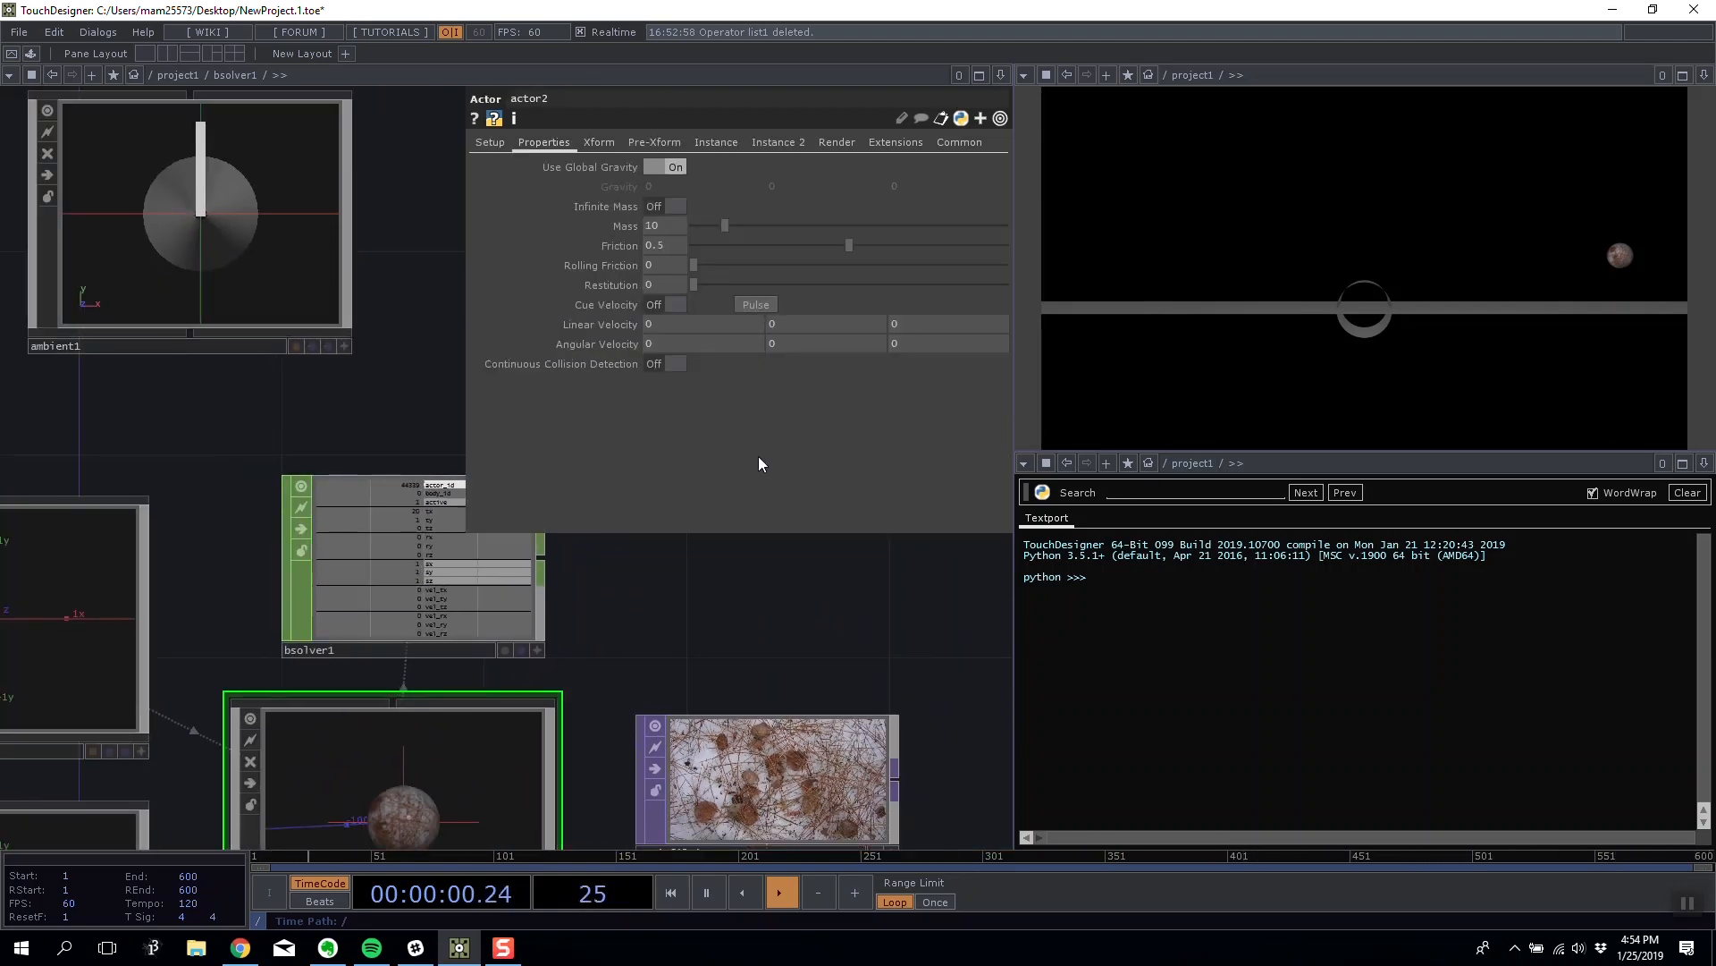
{"action": "scroll", "coordinate": [594, 598], "scroll_direction": "up", "scroll_amount": 2}
{"action": "scroll", "coordinate": [328, 501], "scroll_direction": "down", "scroll_amount": 9}
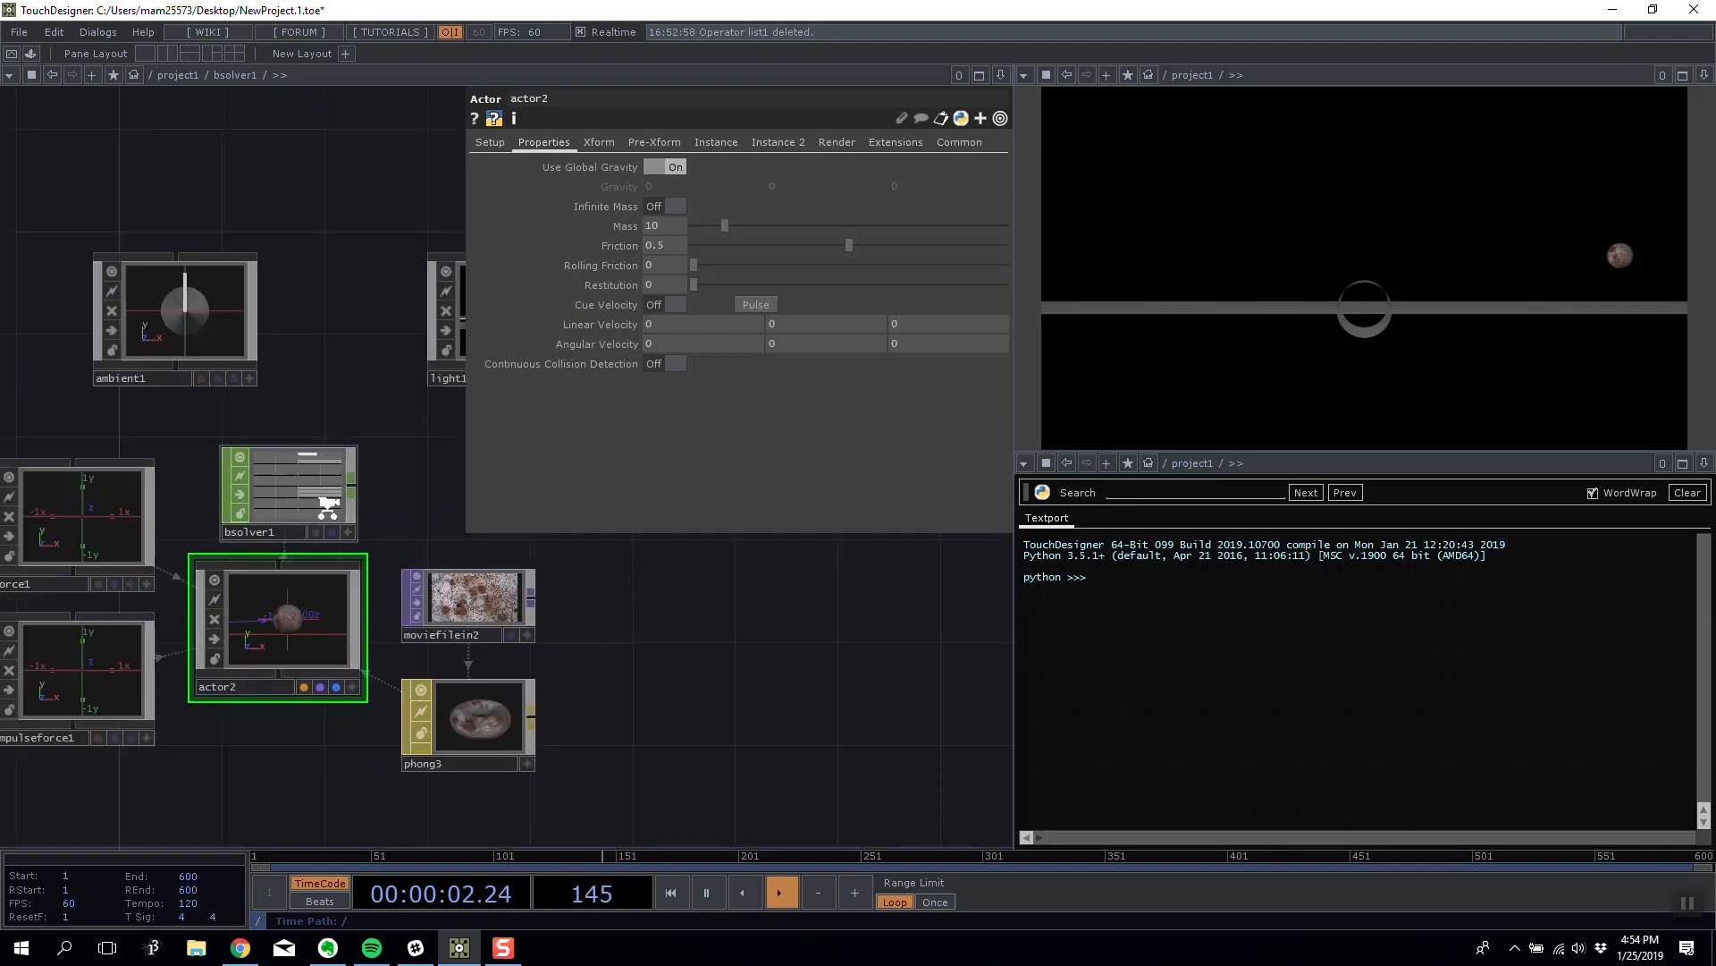
{"action": "left_click", "coordinate": [346, 572]}
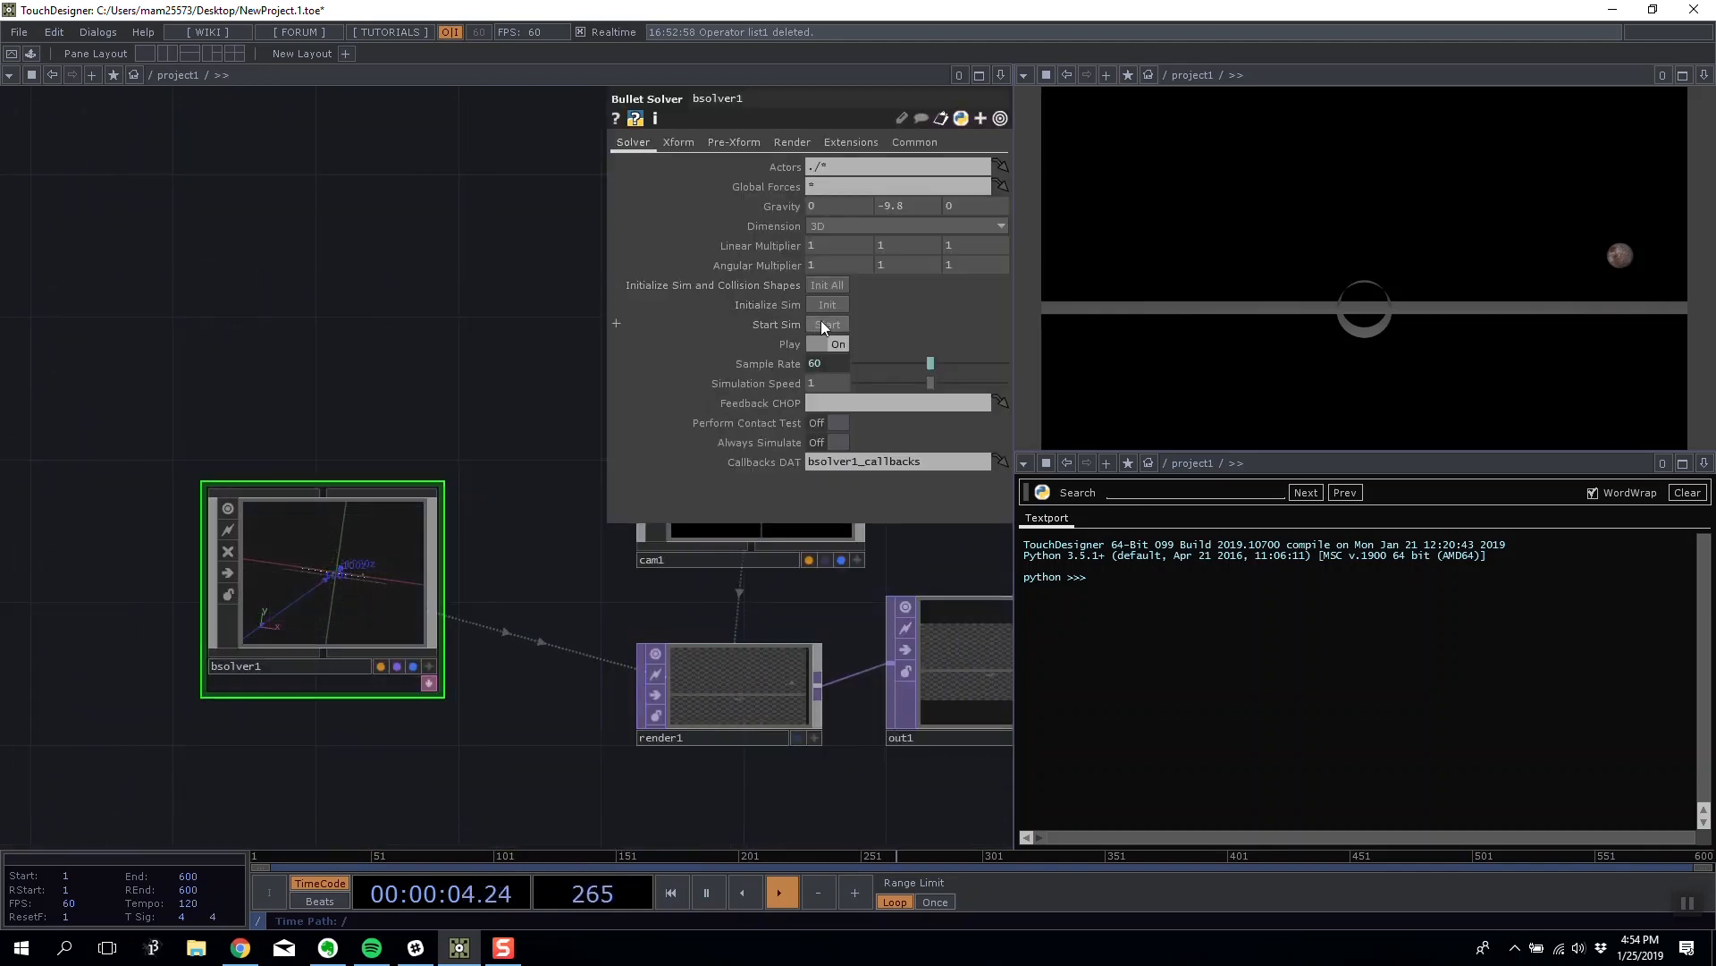
{"action": "scroll", "coordinate": [334, 579], "scroll_direction": "up", "scroll_amount": 5}
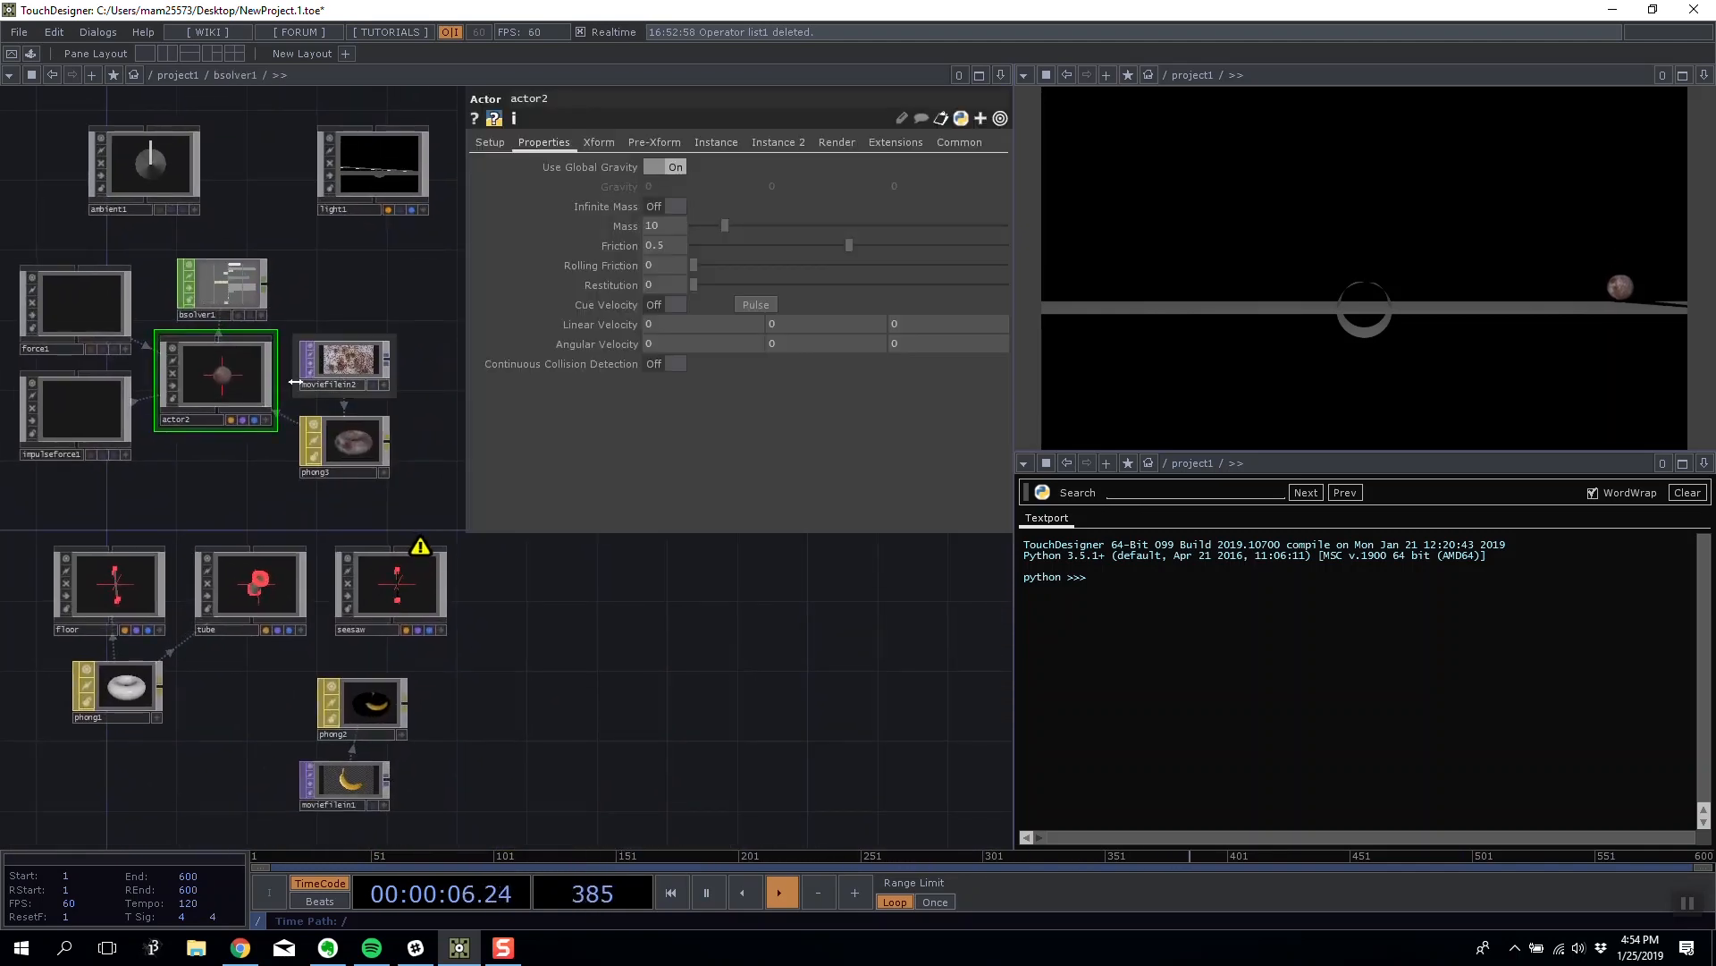
Examine the sphere's position, rotation and velocity channels in the Bullet Solver CHOP while the simulation runs.
{"action": "scroll", "coordinate": [257, 231], "scroll_direction": "up", "scroll_amount": 2}
{"action": "scroll", "coordinate": [211, 345], "scroll_direction": "up", "scroll_amount": 6}
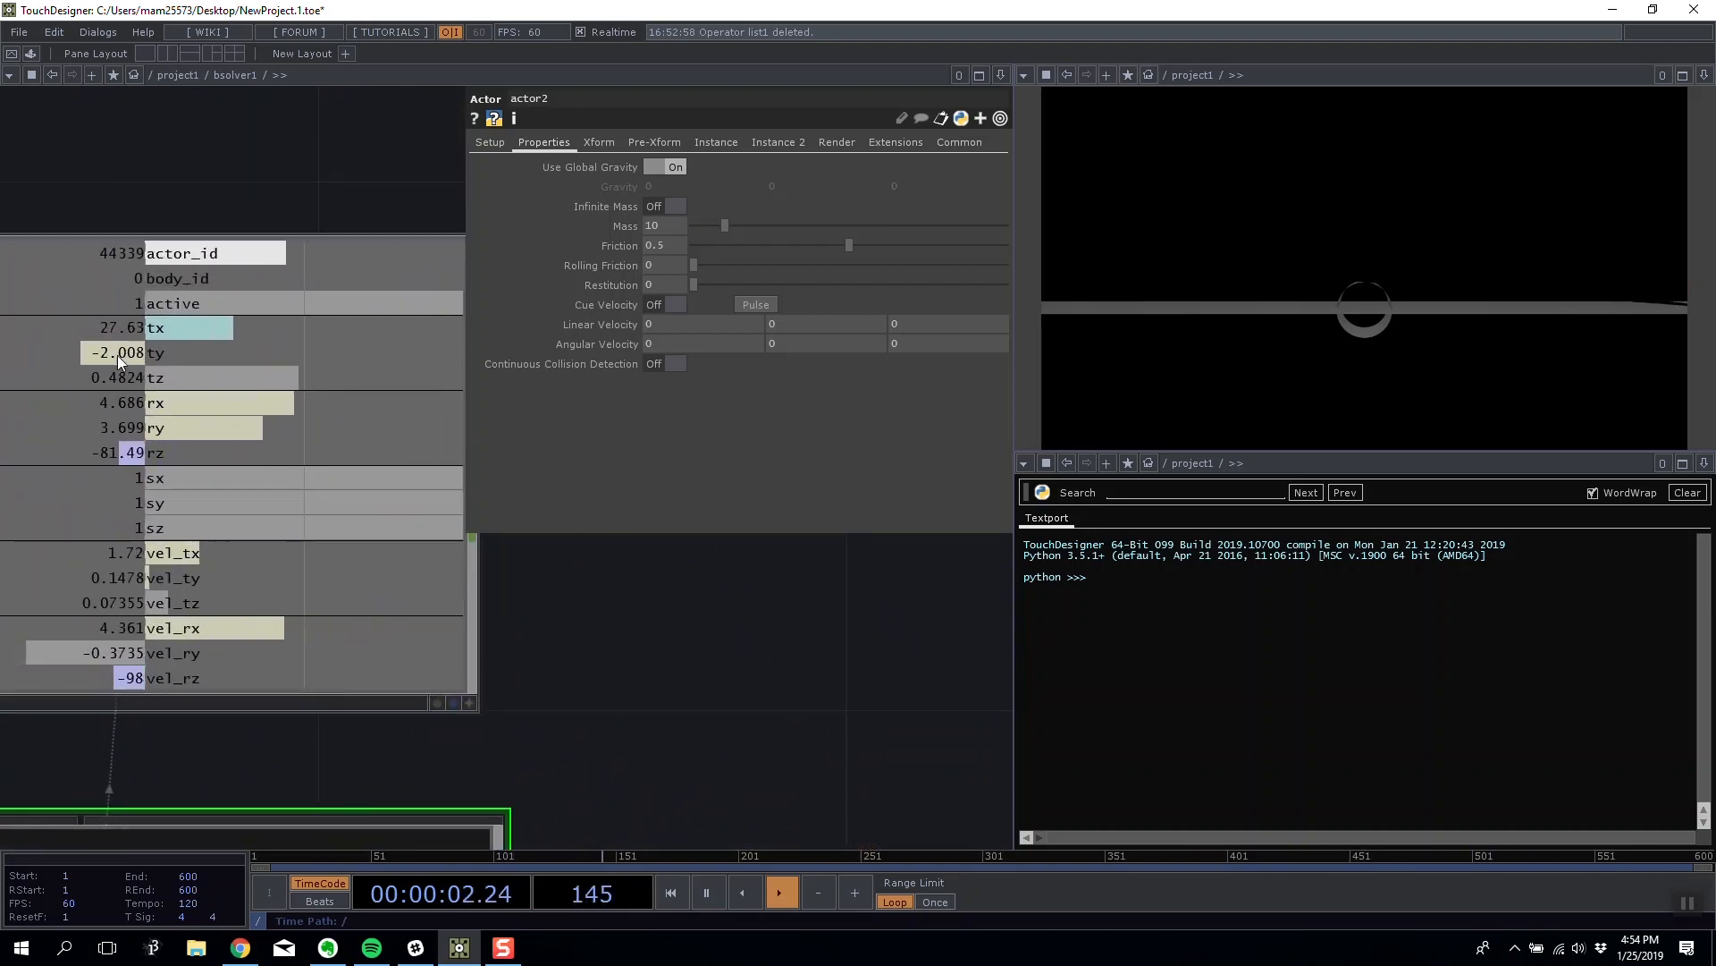
{"action": "left_click_drag", "start_coordinate": [308, 270], "coordinate": [184, 378]}
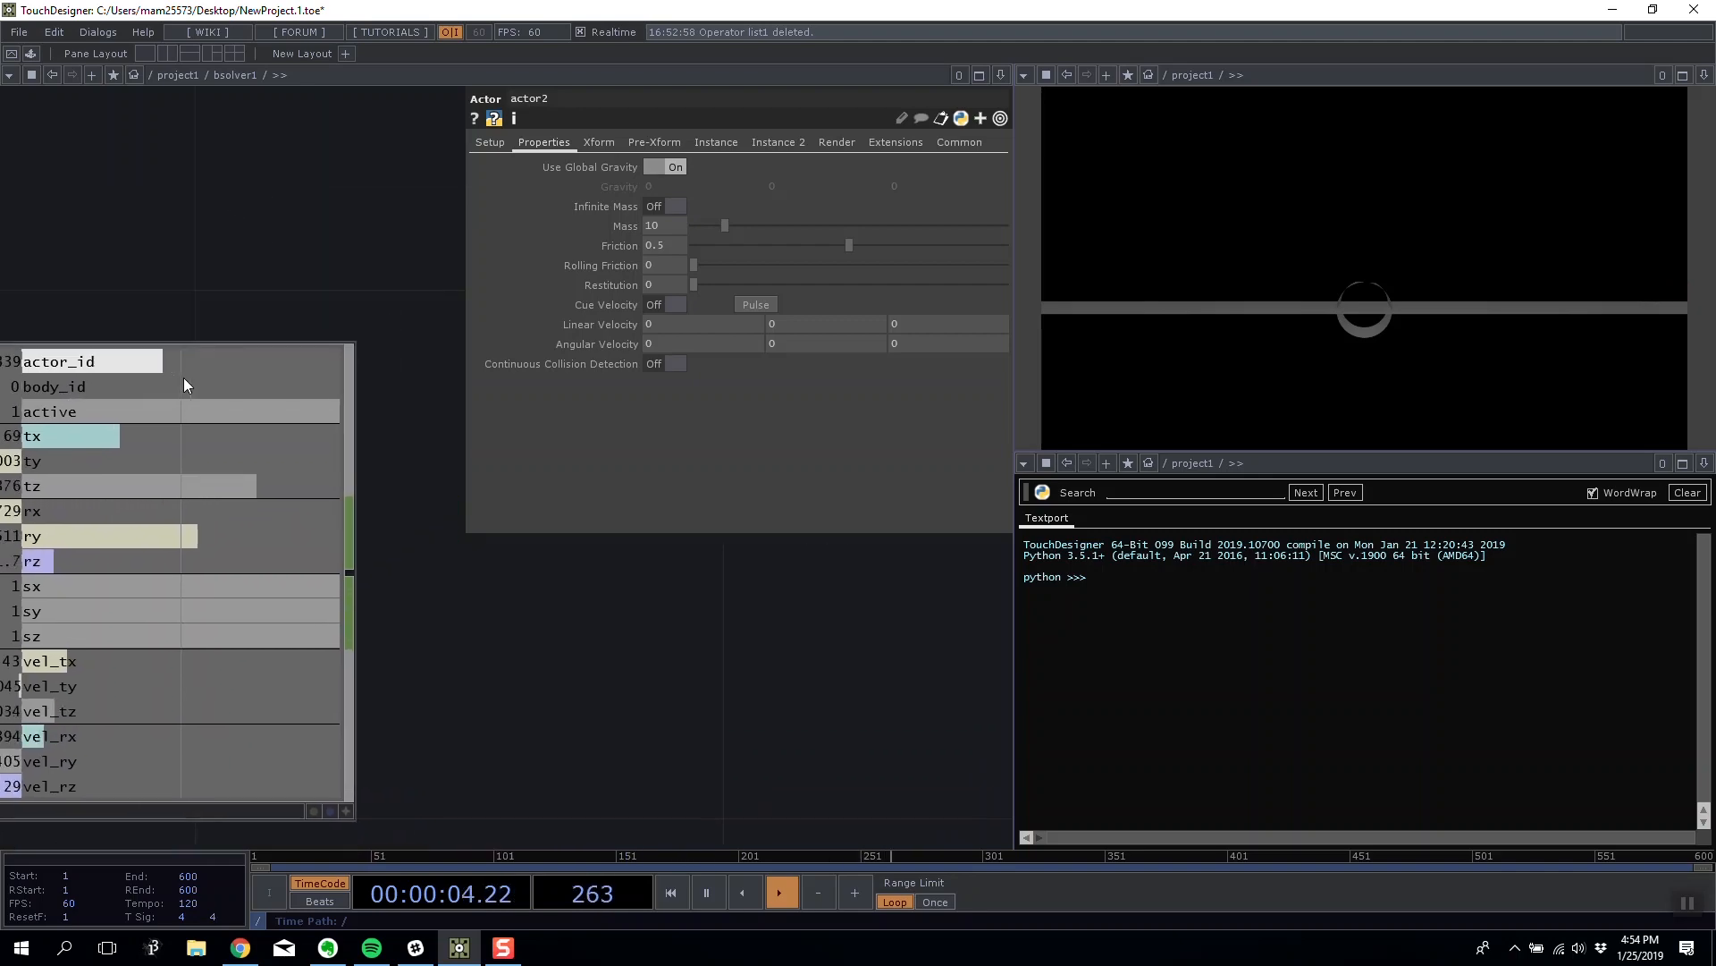
{"action": "scroll", "coordinate": [184, 386], "scroll_direction": "down", "scroll_amount": 5}
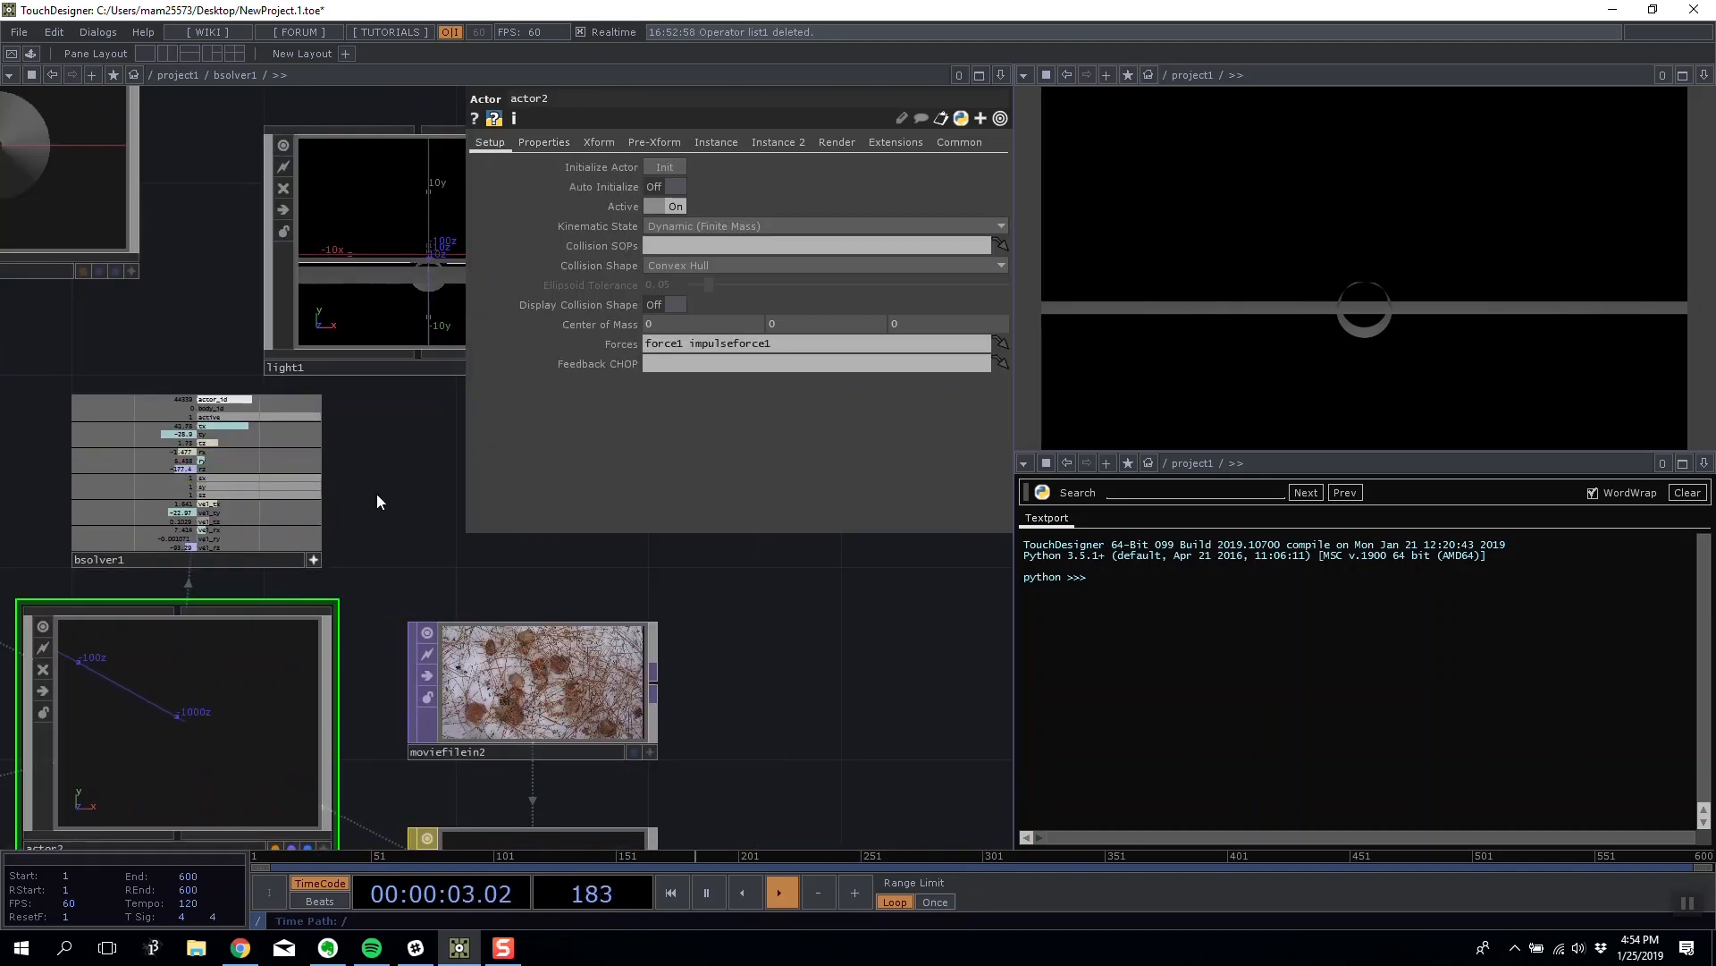
Drive light1's Y translation with the ty channel of the Bullet Solver CHOP.
{"action": "left_click_drag", "start_coordinate": [377, 495], "coordinate": [346, 517]}
{"action": "scroll", "coordinate": [345, 479], "scroll_direction": "up", "scroll_amount": 3}
{"action": "left_click", "coordinate": [353, 249]}
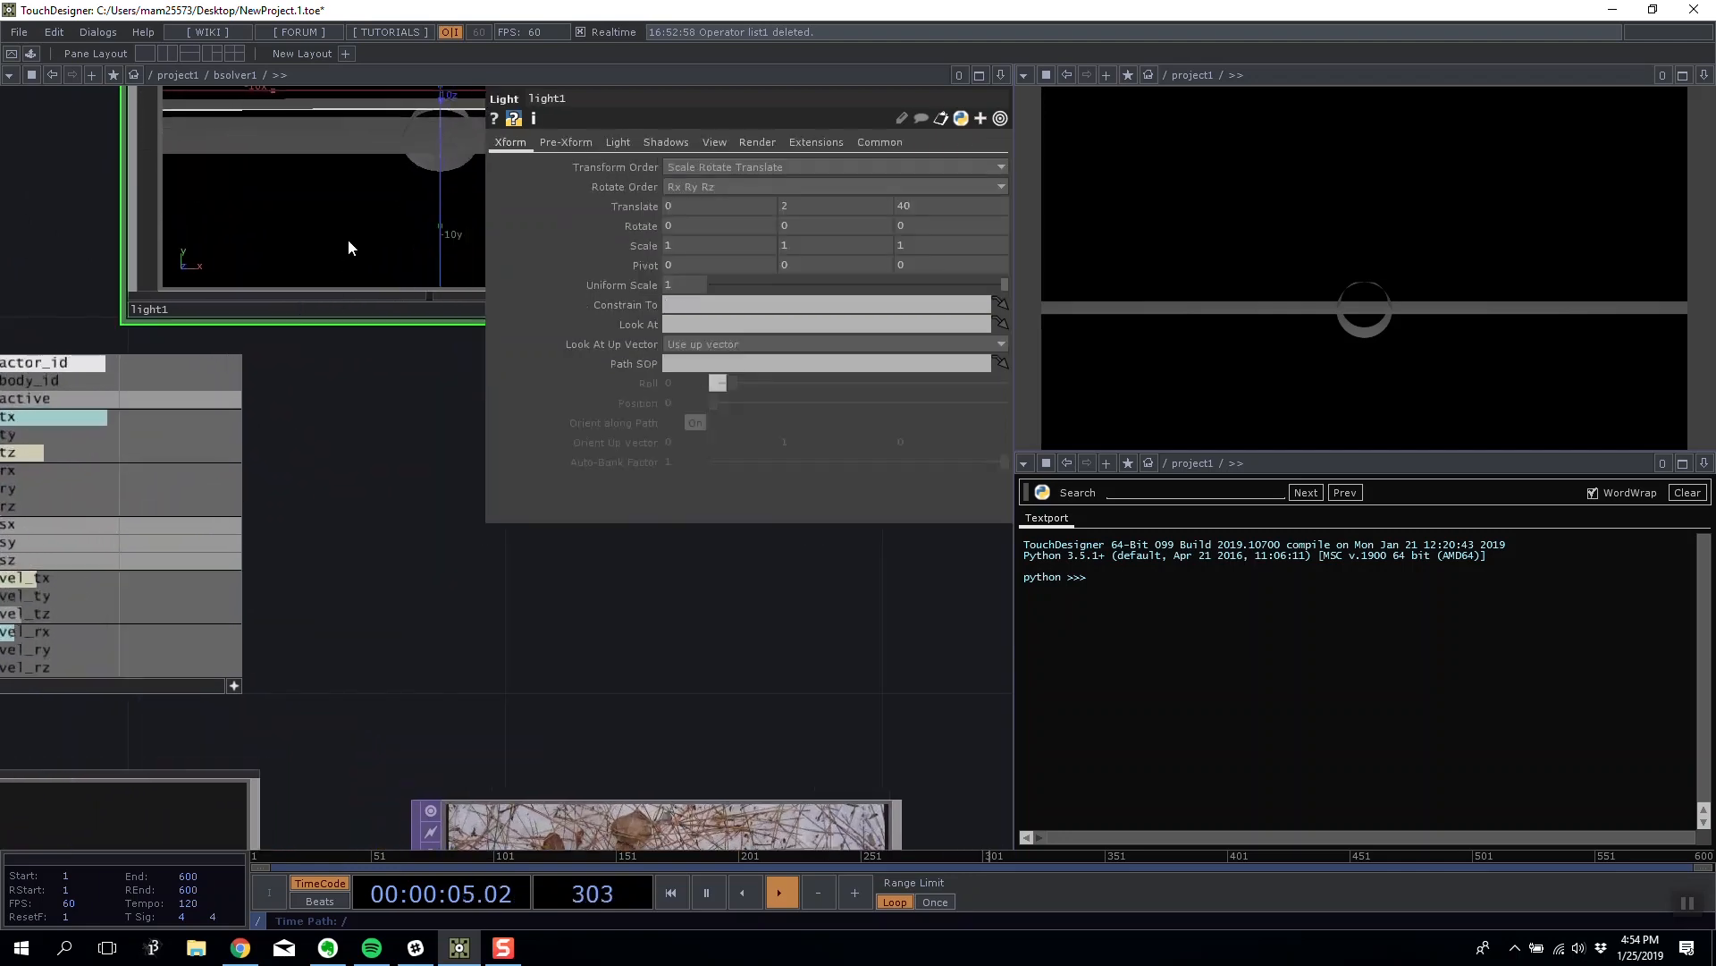
{"action": "left_click_drag", "start_coordinate": [352, 250], "coordinate": [480, 575]}
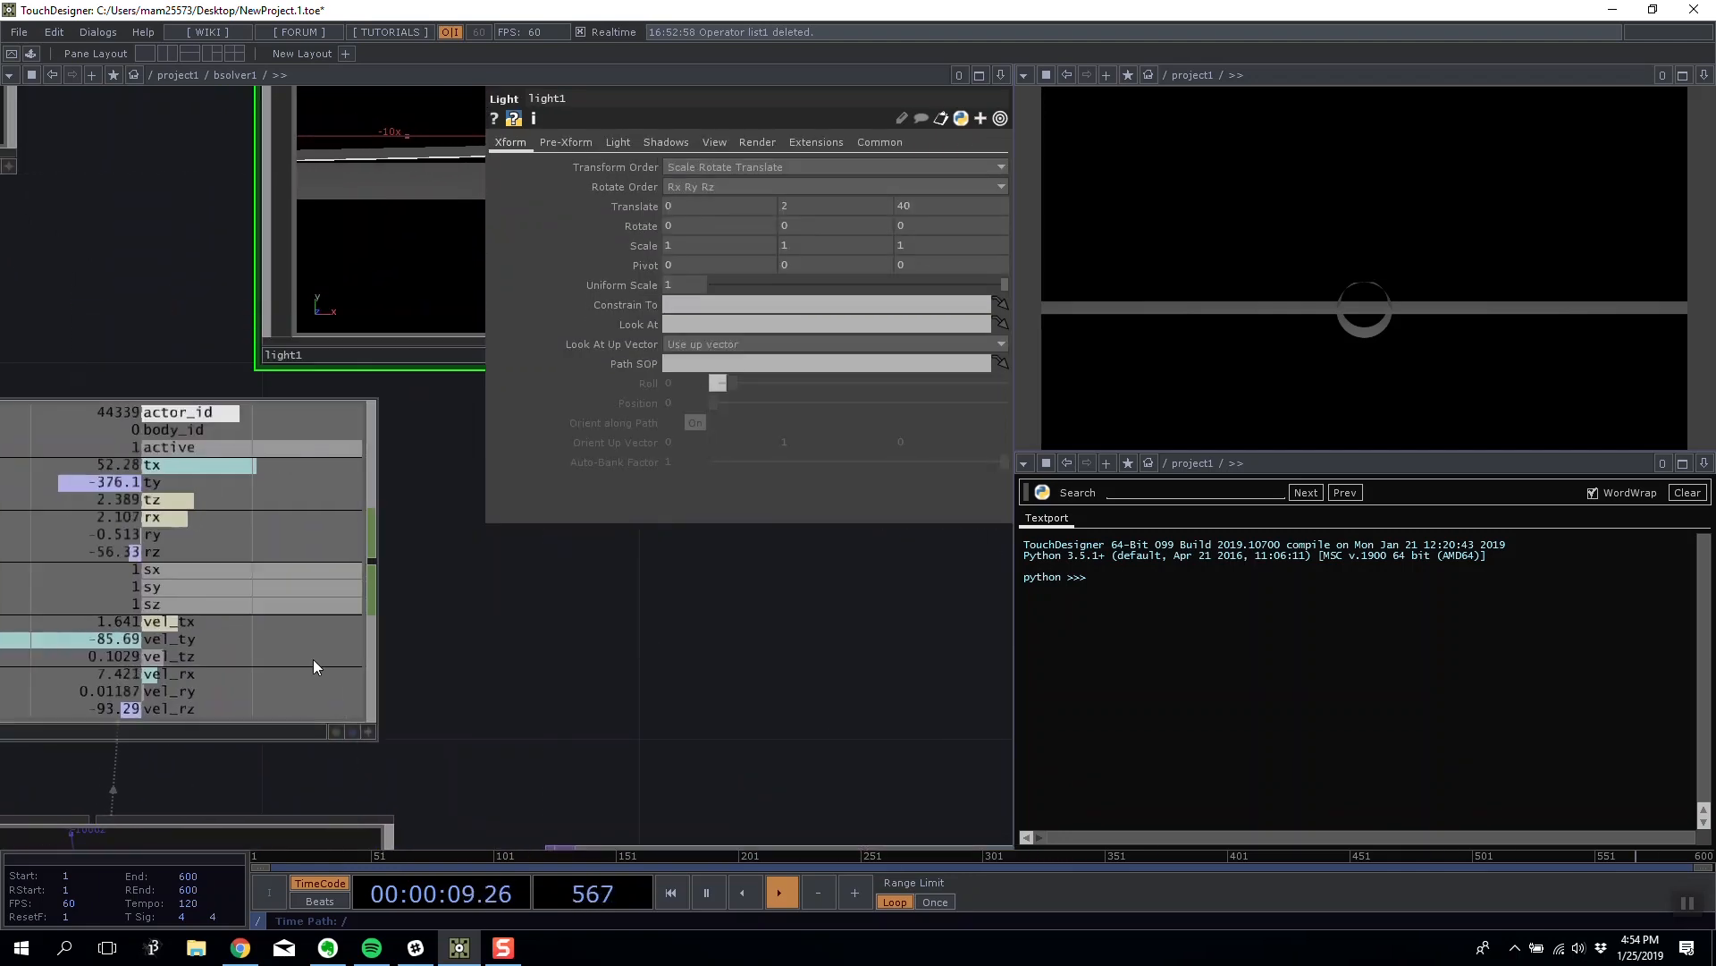
{"action": "left_click_drag", "start_coordinate": [152, 482], "coordinate": [824, 210]}
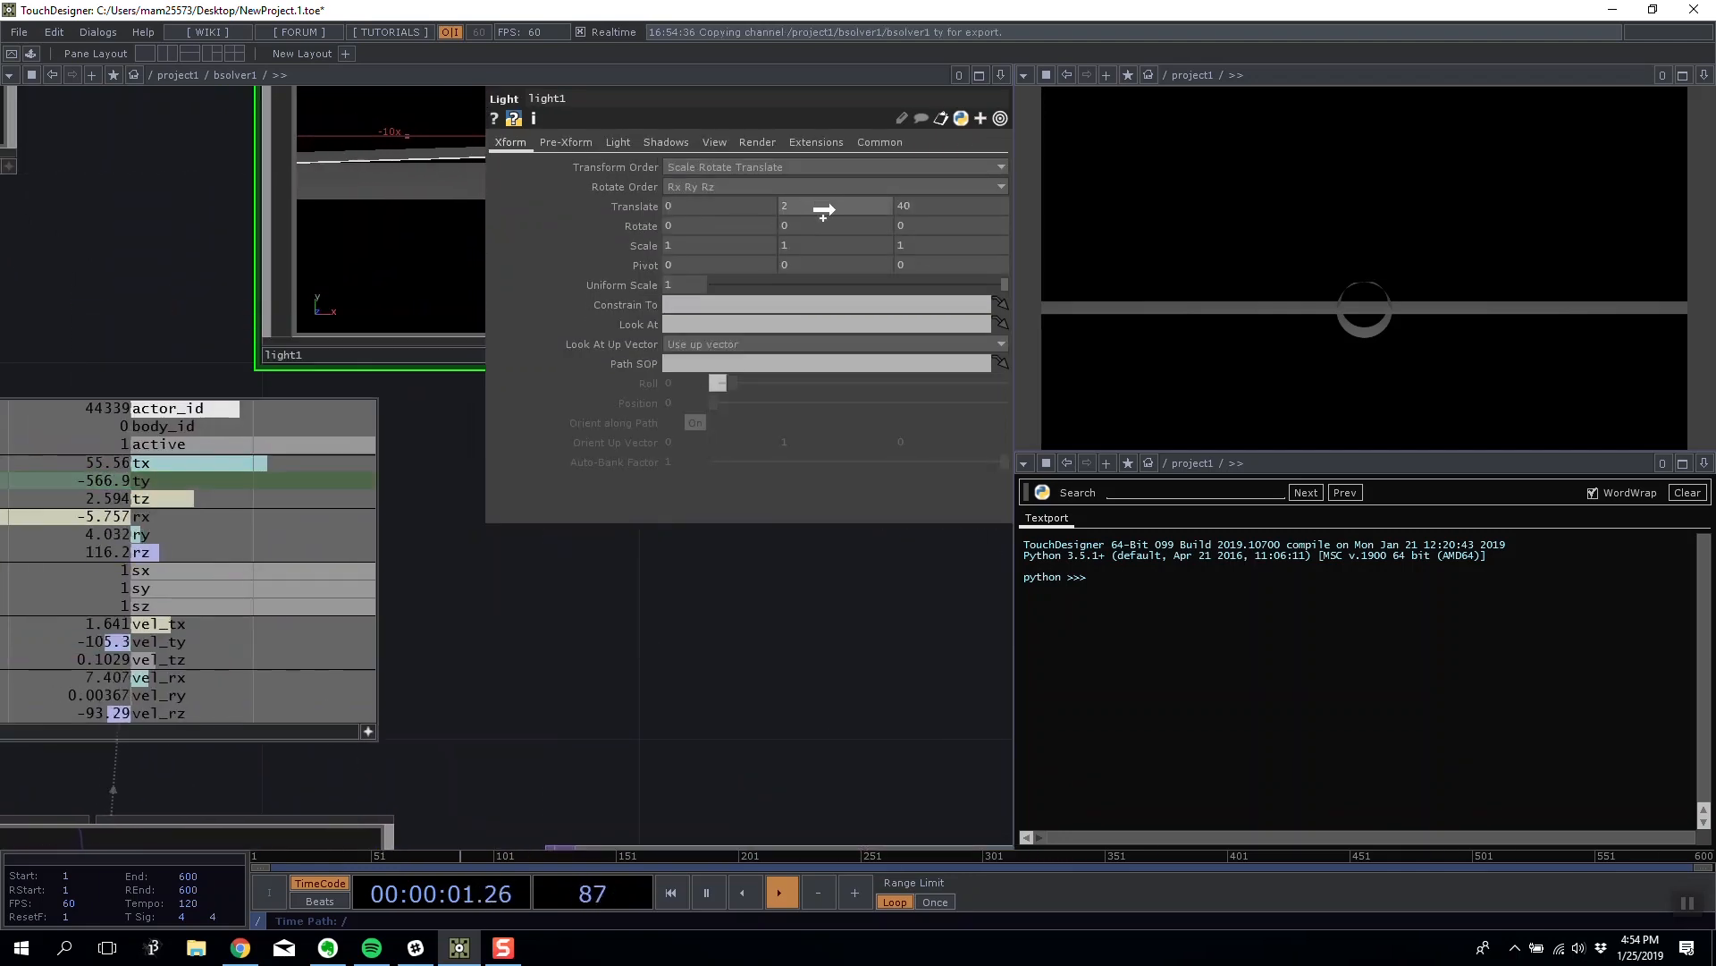
{"action": "left_click", "coordinate": [828, 197]}
Re-initialize the sphere actor actor2 and watch the light1 view as the simulation replays.
{"action": "left_click_drag", "start_coordinate": [494, 704], "coordinate": [411, 581]}
{"action": "scroll", "coordinate": [341, 738], "scroll_direction": "down", "scroll_amount": 5}
{"action": "left_click", "coordinate": [309, 753]}
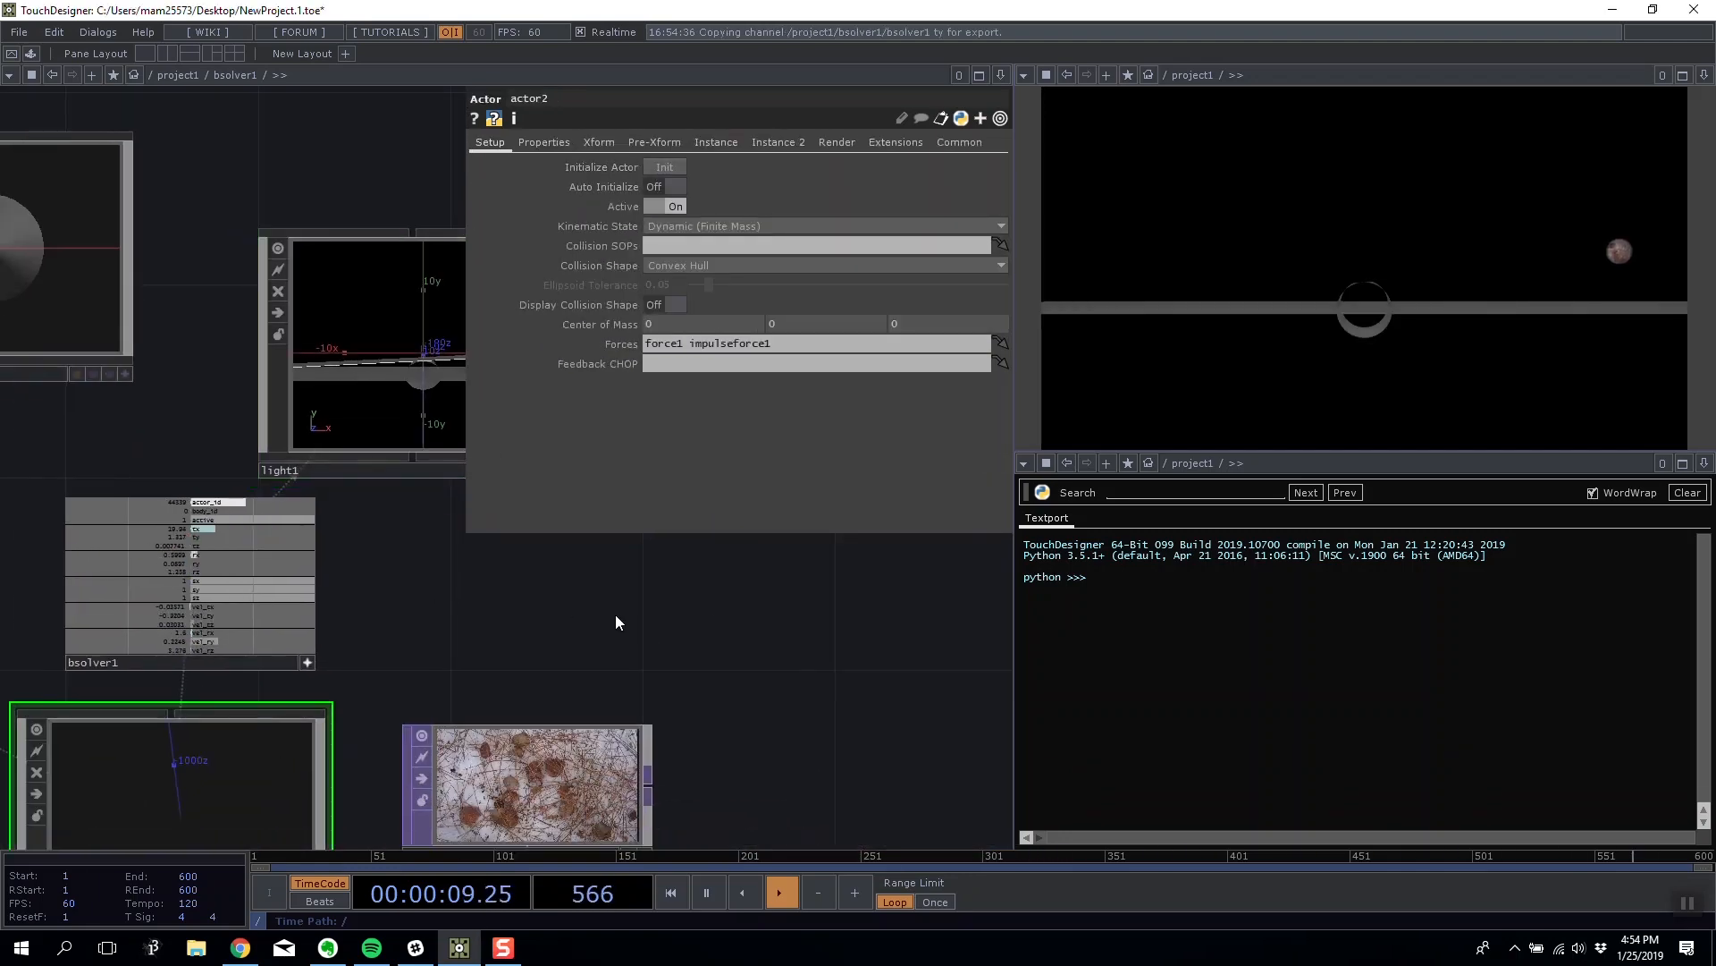
{"action": "left_click_drag", "start_coordinate": [616, 621], "coordinate": [629, 179]}
{"action": "scroll", "coordinate": [236, 413], "scroll_direction": "up", "scroll_amount": 5}
{"action": "scroll", "coordinate": [236, 420], "scroll_direction": "down", "scroll_amount": 2}
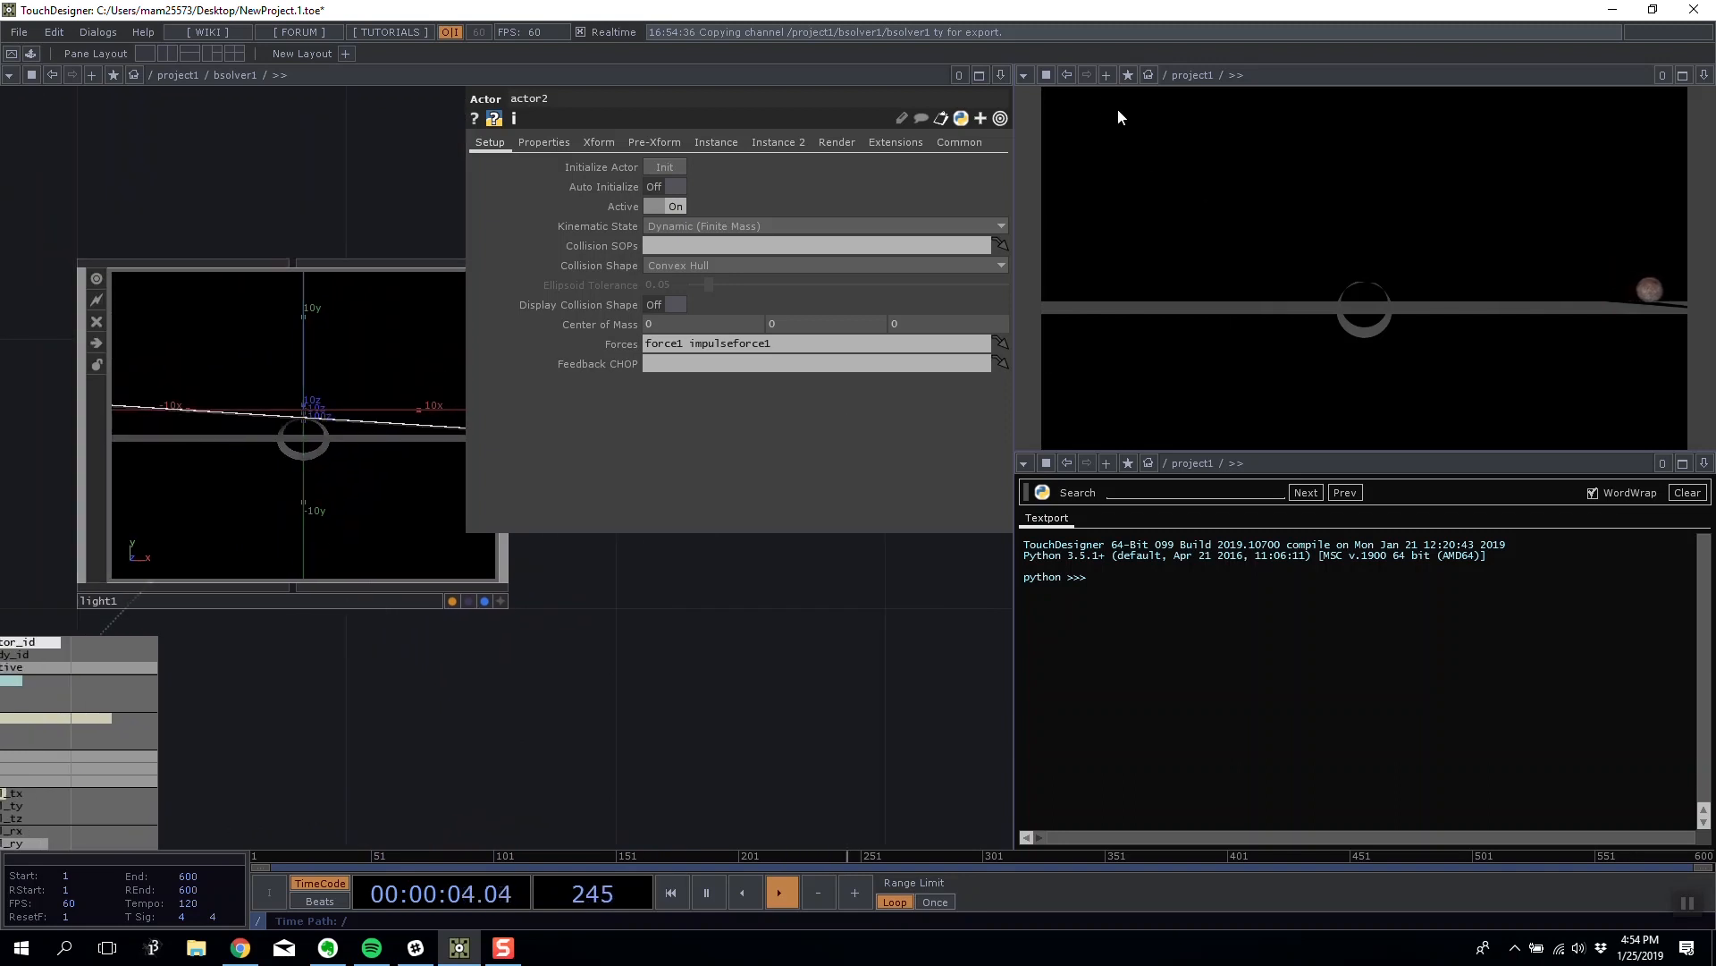
Show project1 in a Geometry Viewer and orbit the scene to watch the sphere roll along the seesaw.
{"action": "left_click", "coordinate": [1025, 76]}
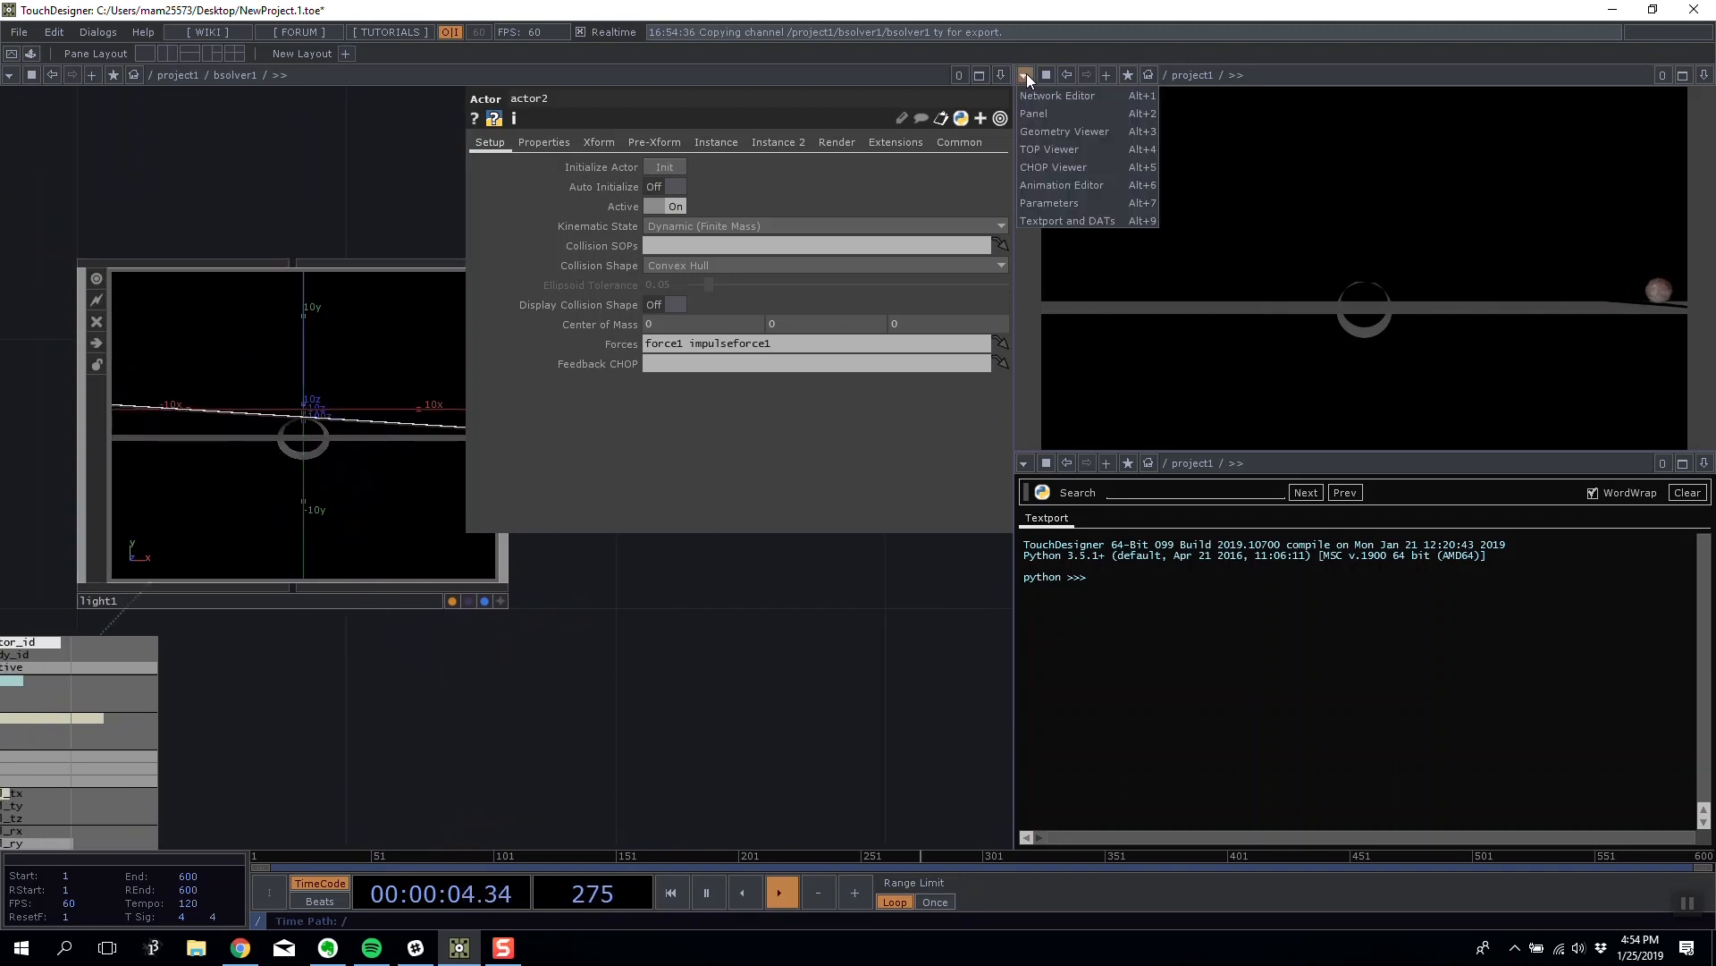
{"action": "left_click", "coordinate": [1065, 132]}
{"action": "left_click_drag", "start_coordinate": [1380, 312], "coordinate": [1137, 382]}
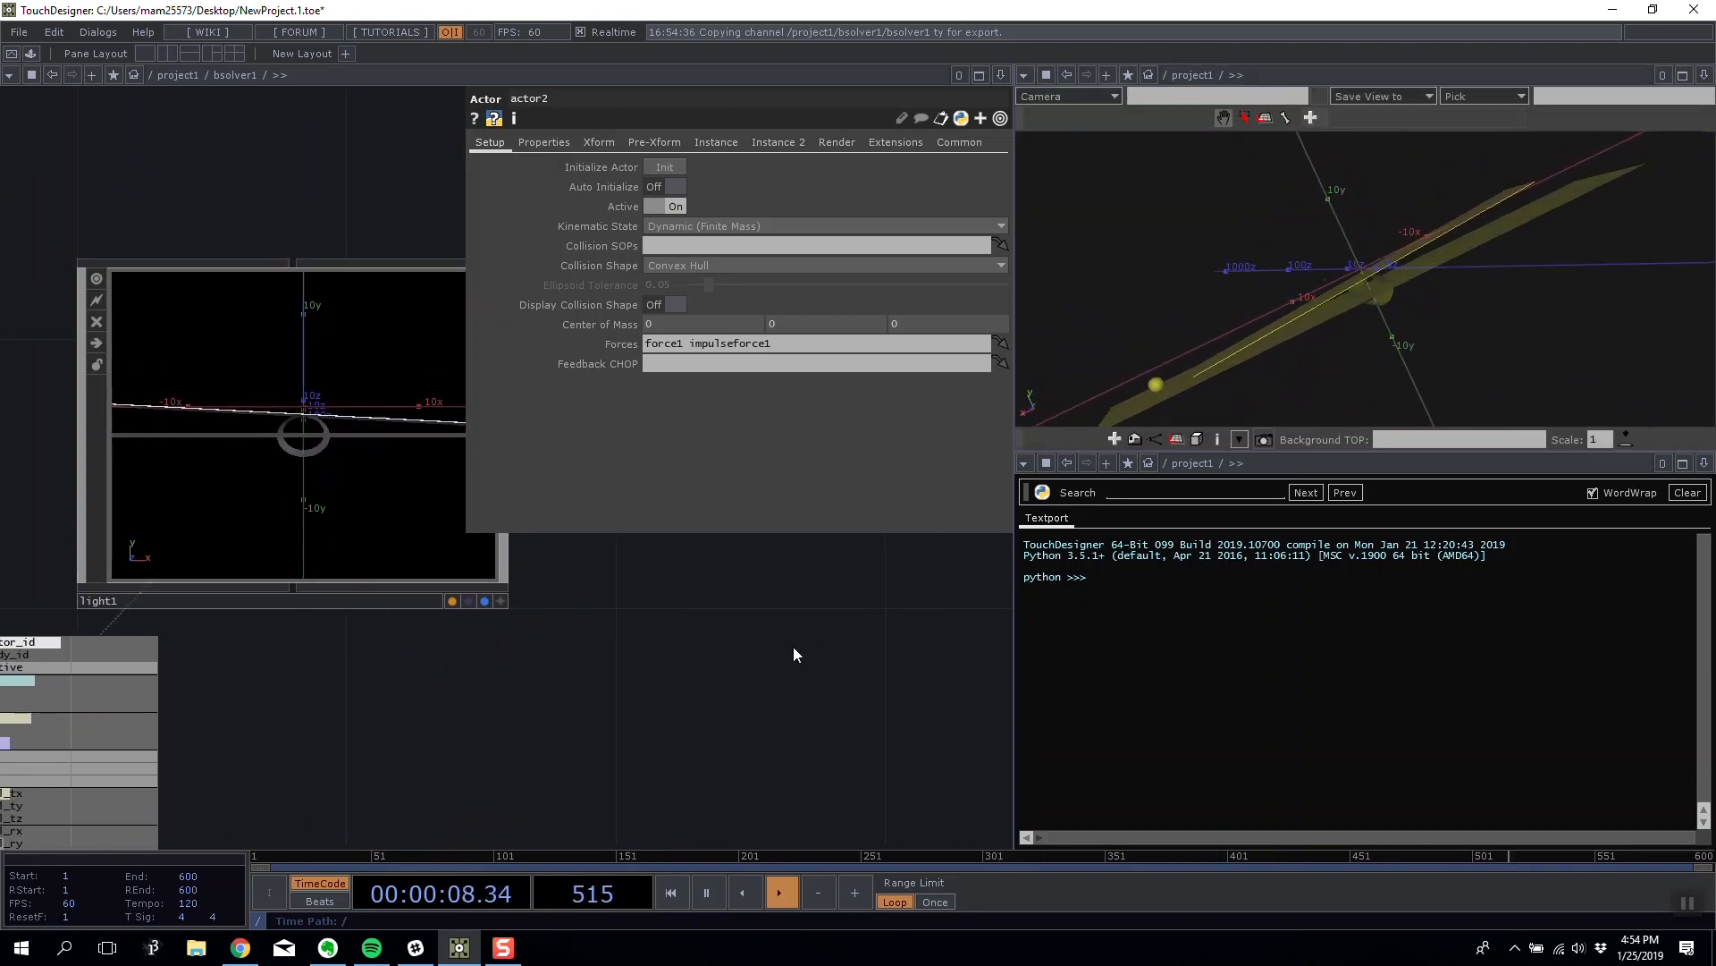
{"action": "left_click_drag", "start_coordinate": [779, 633], "coordinate": [704, 638]}
{"action": "left_click_drag", "start_coordinate": [514, 631], "coordinate": [475, 570]}
{"action": "left_click_drag", "start_coordinate": [1178, 331], "coordinate": [1218, 329]}
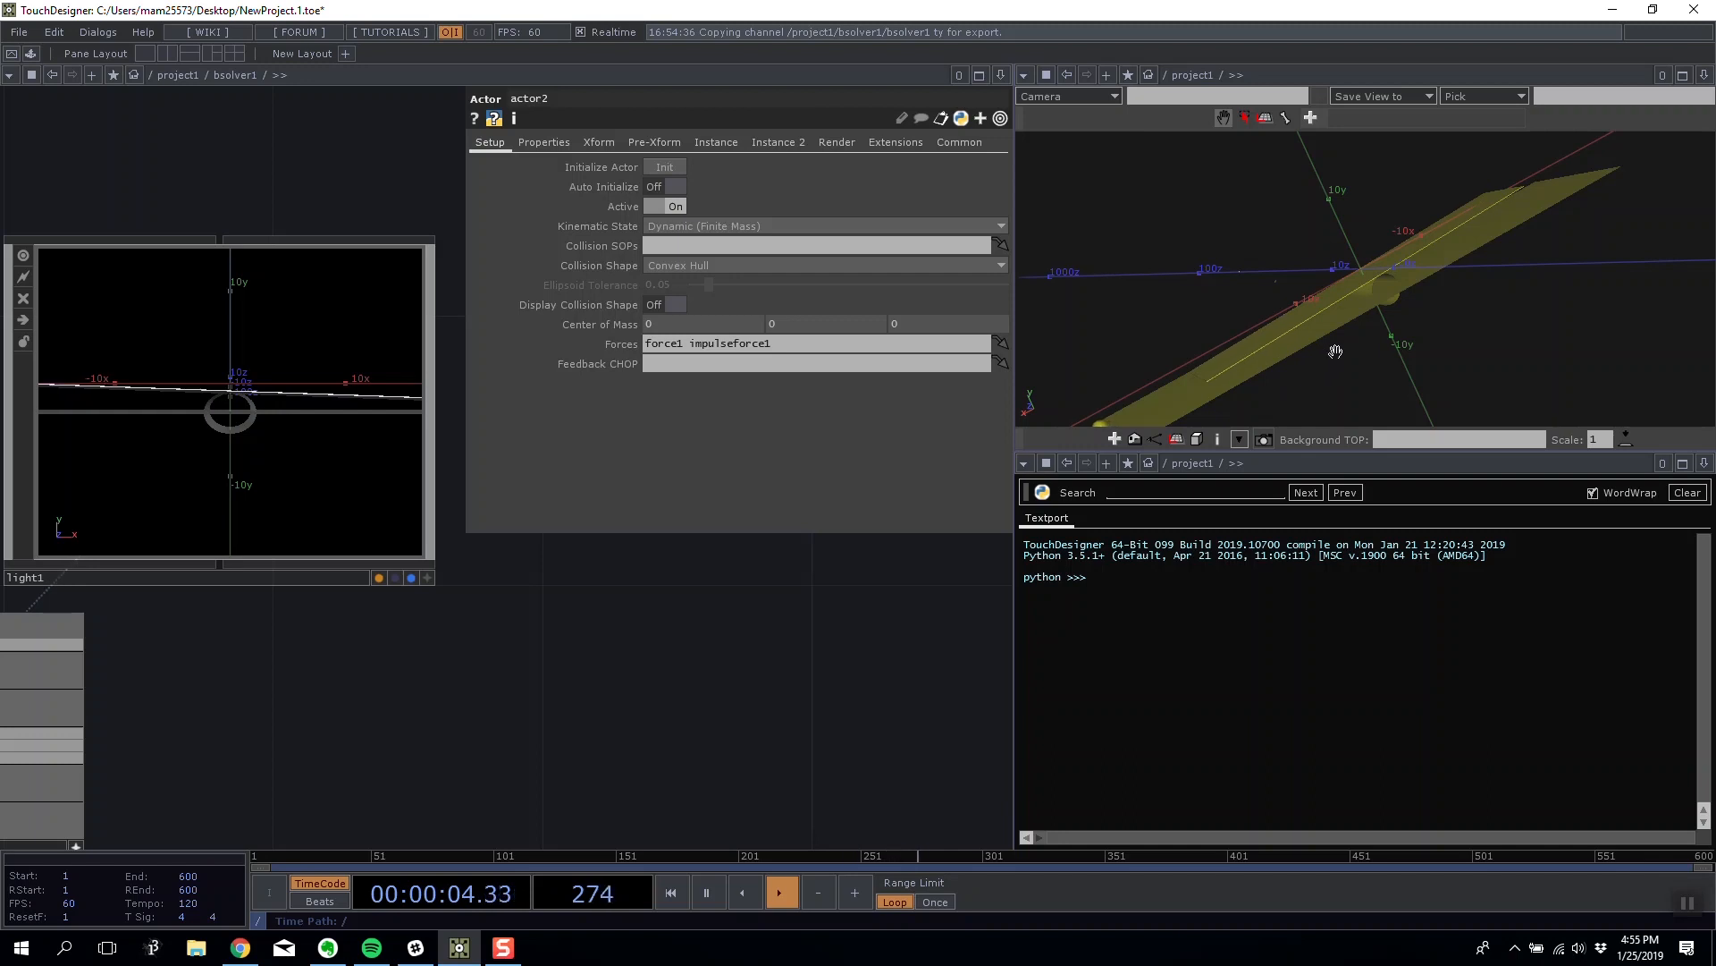
{"action": "left_click_drag", "start_coordinate": [1335, 352], "coordinate": [1322, 364]}
{"action": "left_click_drag", "start_coordinate": [533, 632], "coordinate": [666, 598]}
{"action": "left_click_drag", "start_coordinate": [1350, 344], "coordinate": [1398, 340]}
{"action": "left_click_drag", "start_coordinate": [385, 693], "coordinate": [537, 591]}
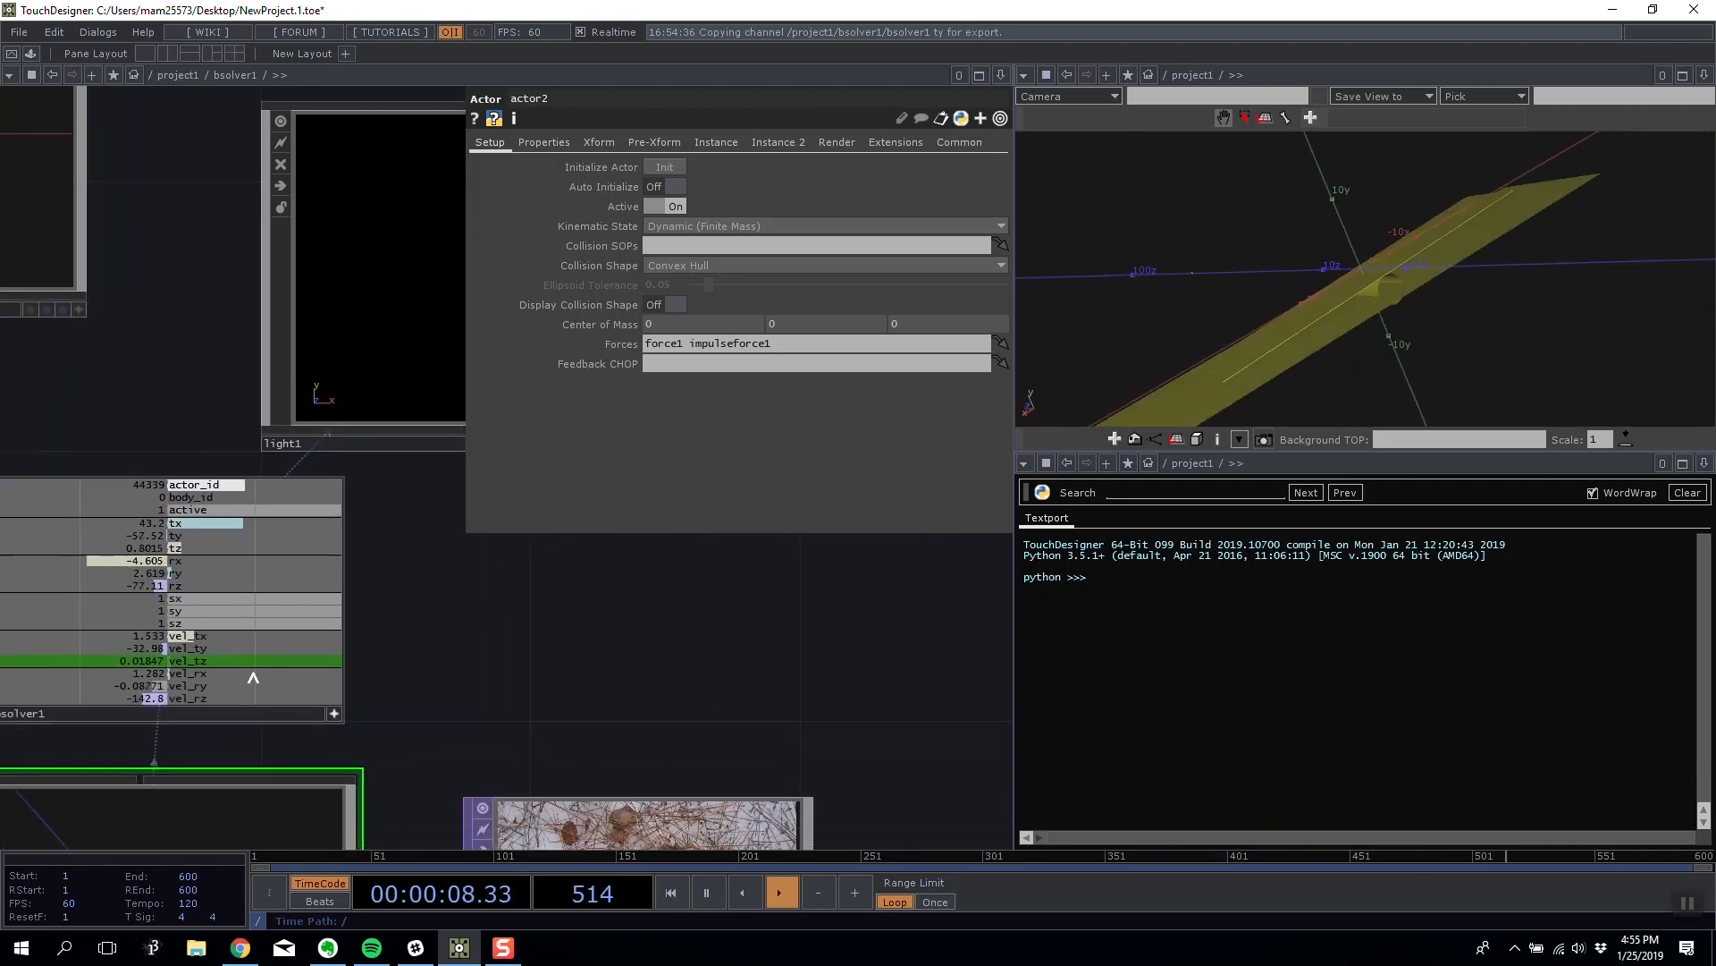
Drive light1's X translation with a CHOP Reference to the tx channel of the Bullet Solver CHOP.
{"action": "left_click_drag", "start_coordinate": [351, 457], "coordinate": [309, 456]}
{"action": "left_click", "coordinate": [306, 444]}
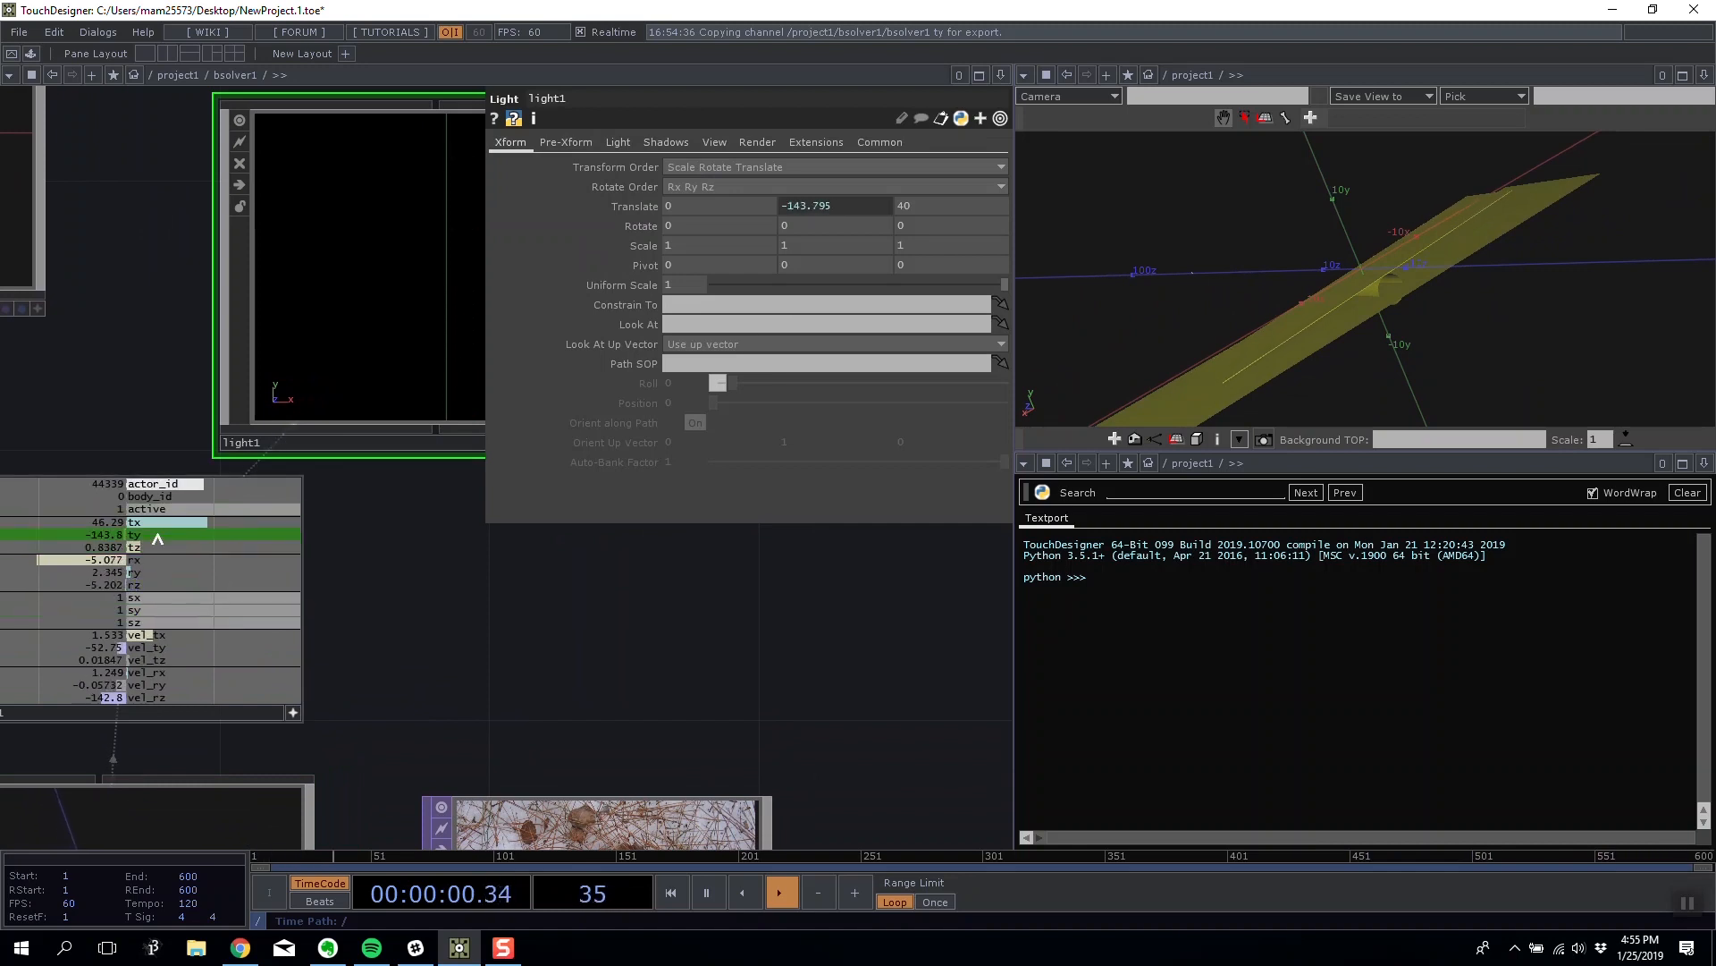
{"action": "left_click_drag", "start_coordinate": [702, 210], "coordinate": [706, 207]}
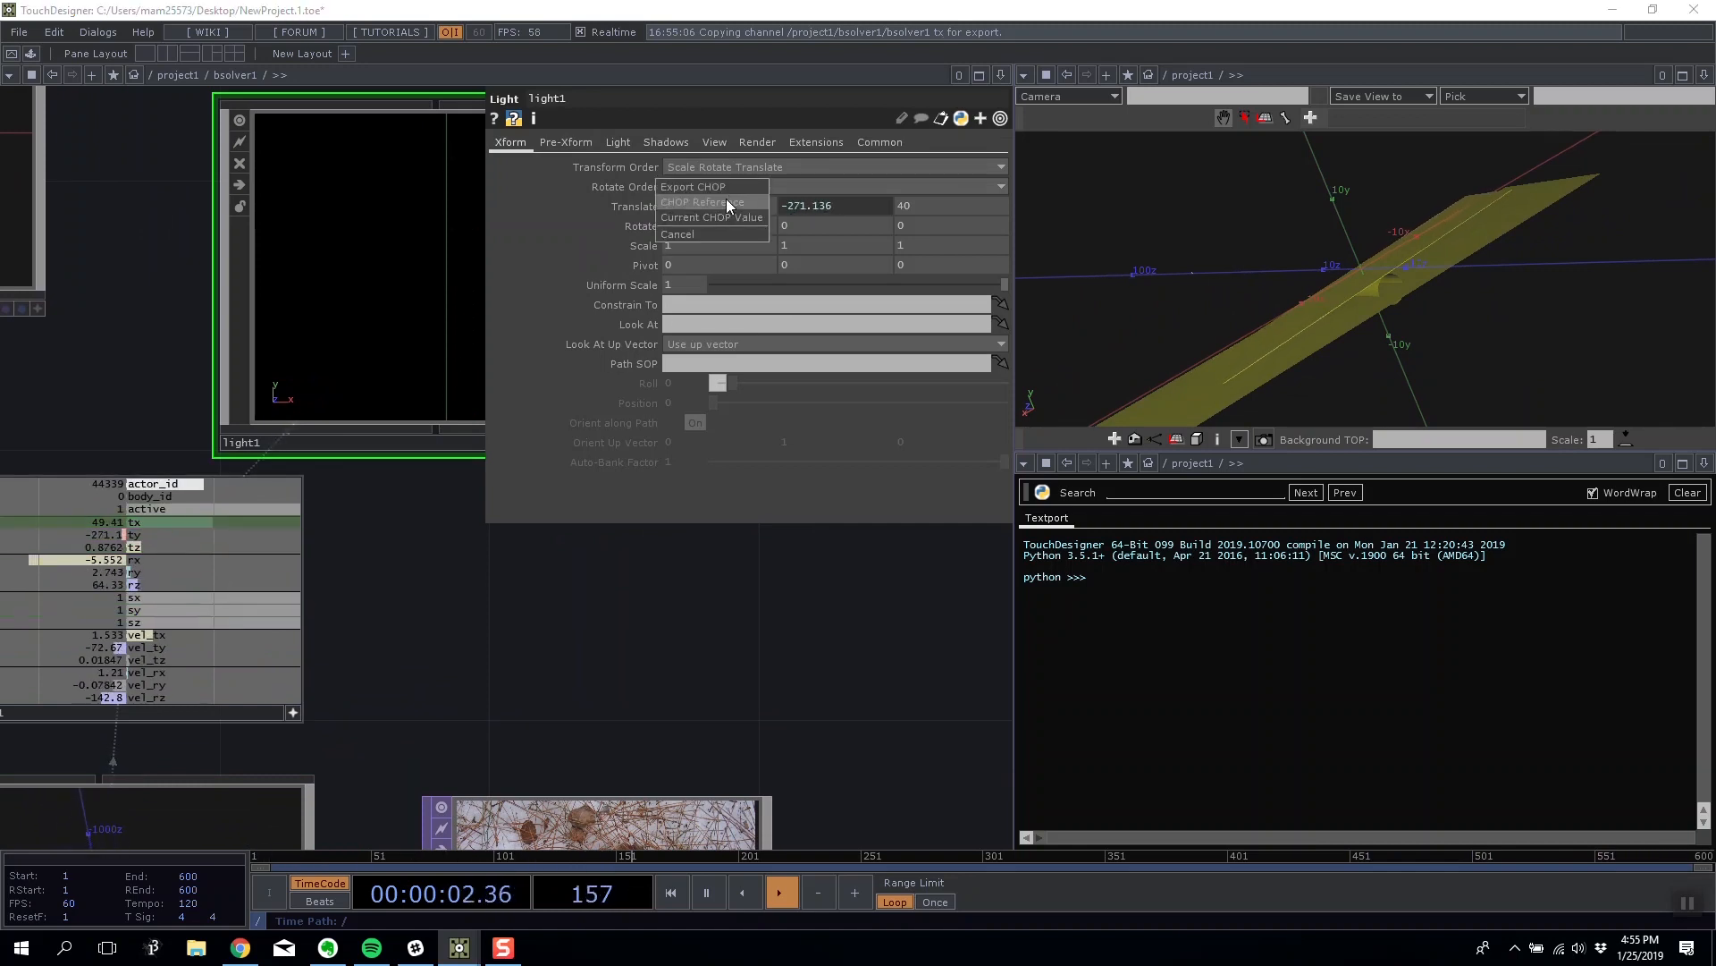
{"action": "left_click", "coordinate": [729, 203]}
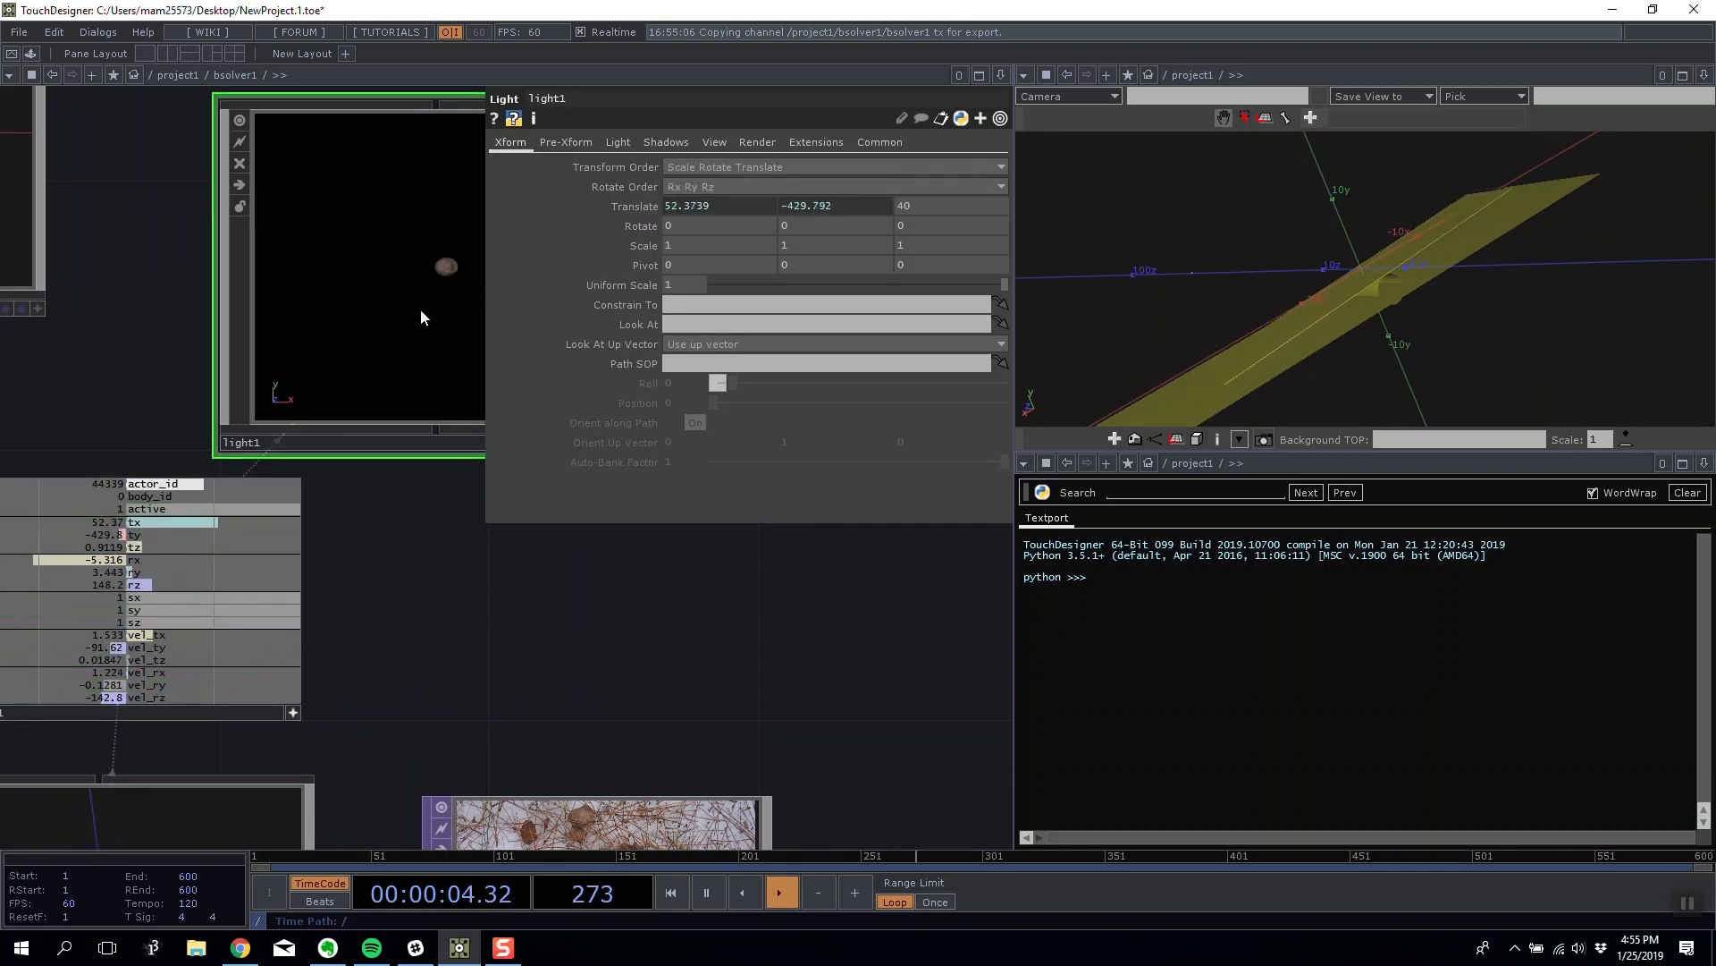
{"action": "left_click_drag", "start_coordinate": [486, 308], "coordinate": [289, 547]}
{"action": "left_click_drag", "start_coordinate": [289, 464], "coordinate": [565, 393]}
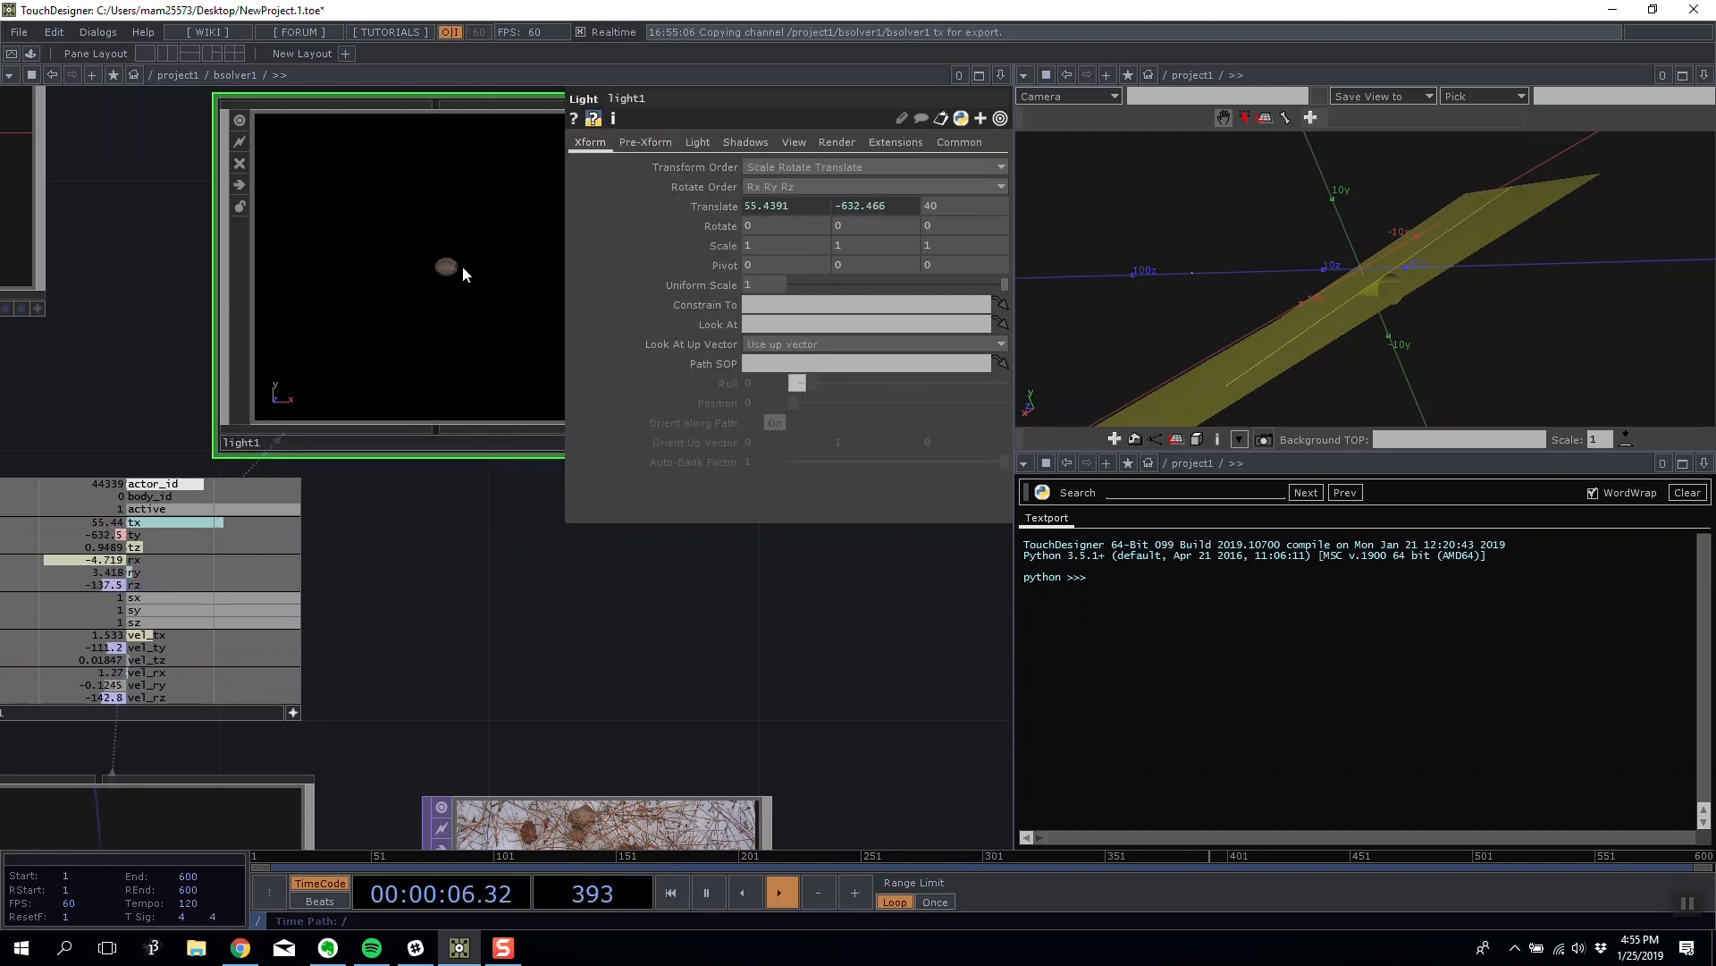
Add an Out CHOP after the Bullet Solver CHOP and return to the project1 network.
{"action": "scroll", "coordinate": [487, 562], "scroll_direction": "down", "scroll_amount": 2}
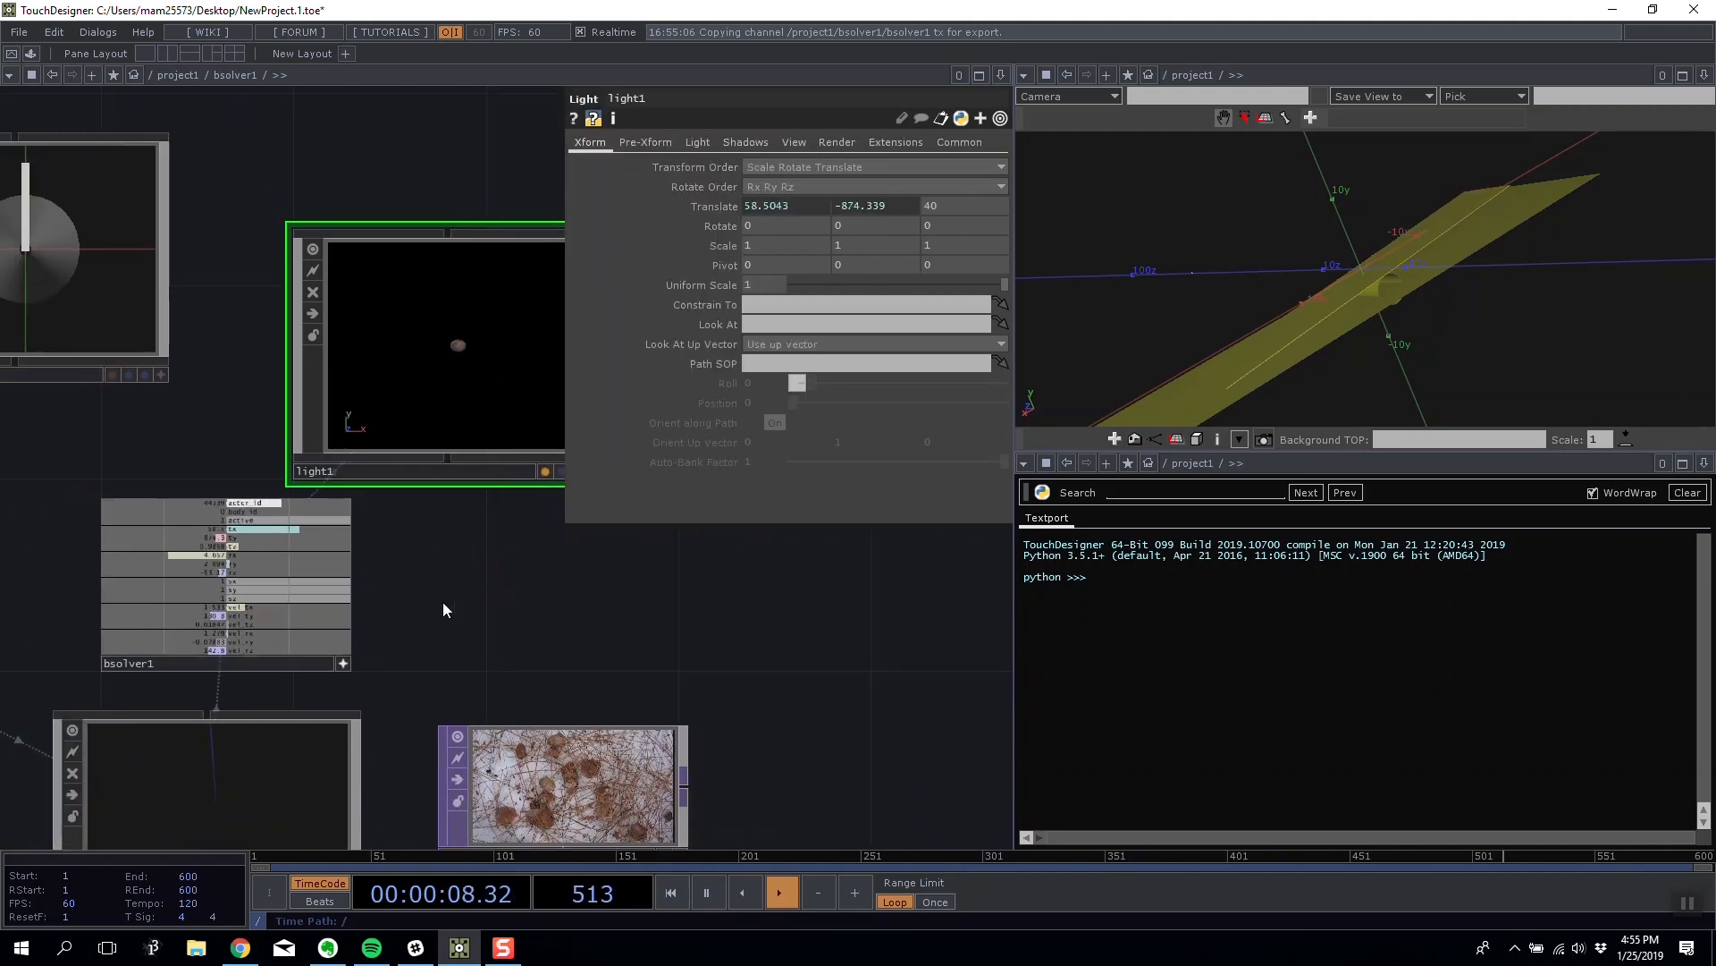
{"action": "left_click", "coordinate": [356, 590]}
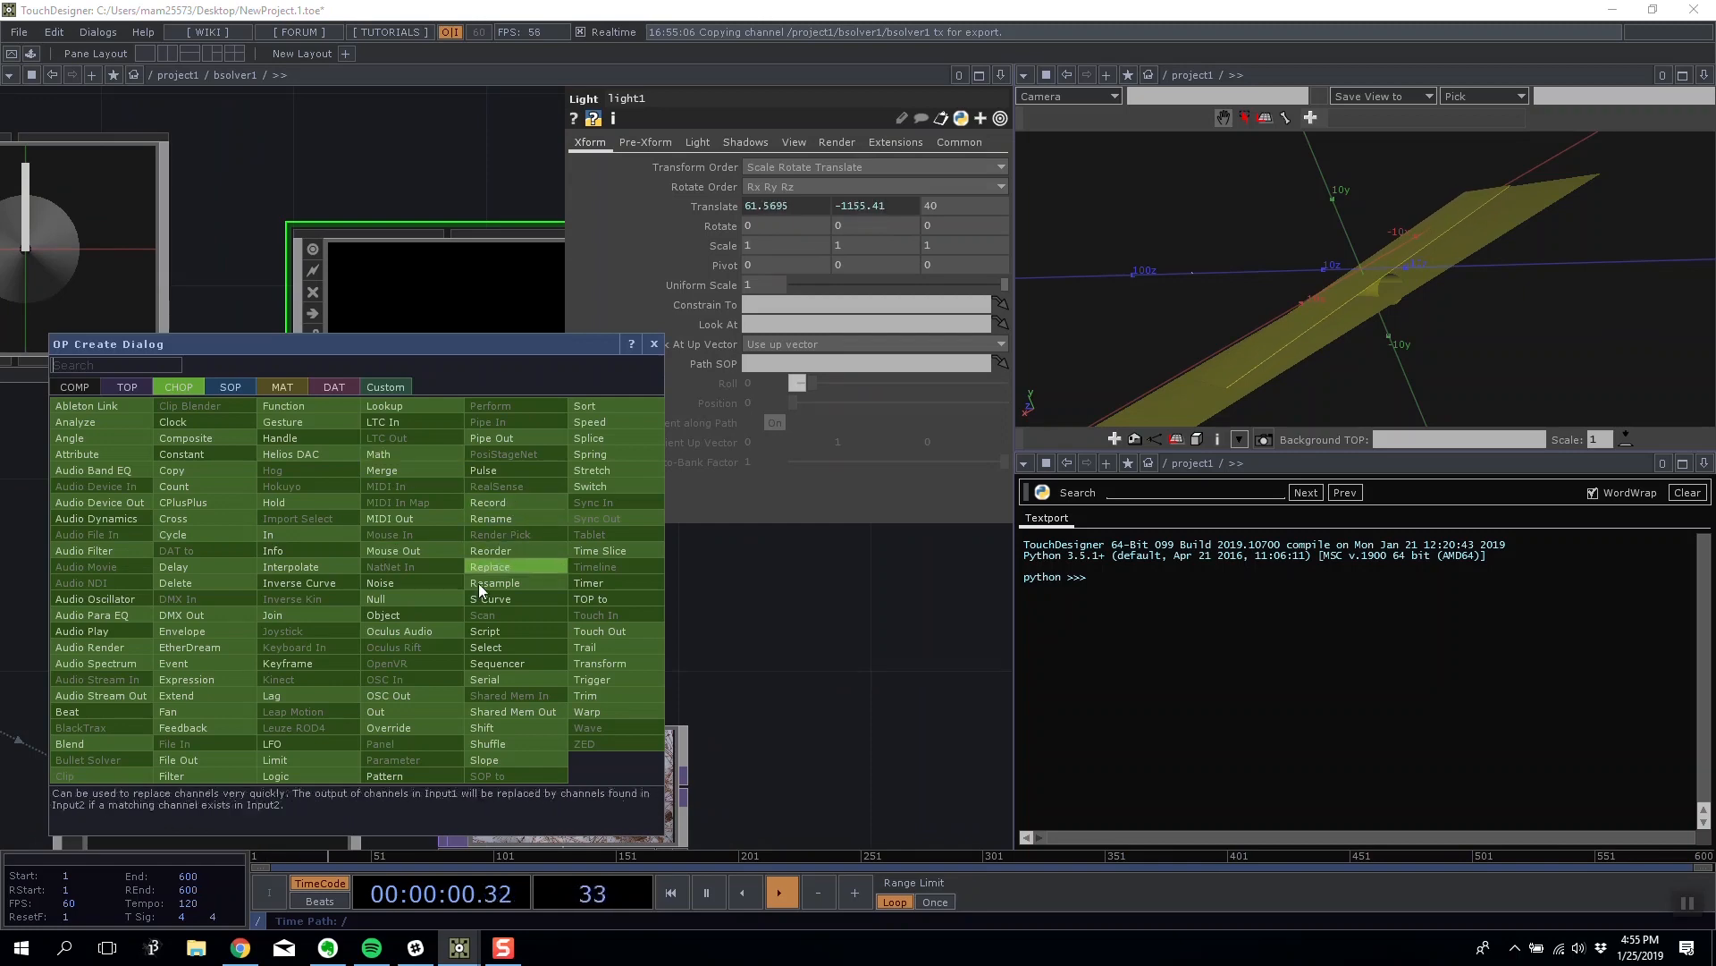
{"action": "left_click", "coordinate": [414, 710]}
{"action": "left_click", "coordinate": [515, 586]}
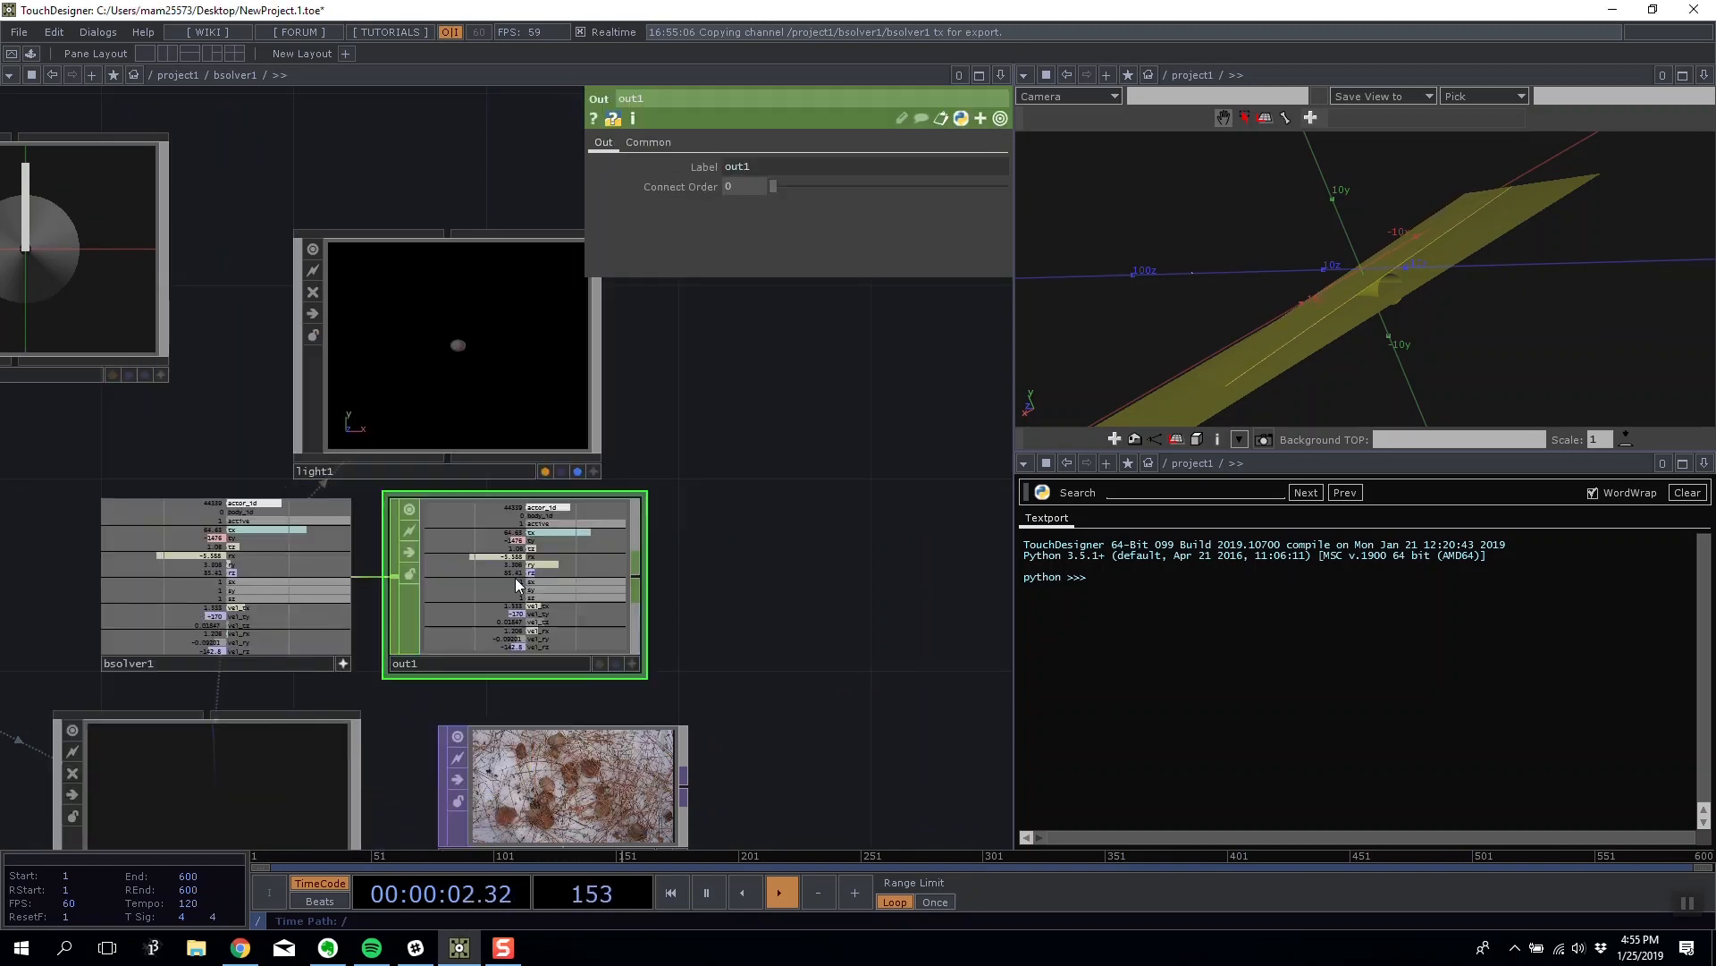
{"action": "scroll", "coordinate": [514, 586], "scroll_direction": "down", "scroll_amount": 10}
{"action": "left_click_drag", "start_coordinate": [425, 354], "coordinate": [169, 357]}
{"action": "scroll", "coordinate": [190, 380], "scroll_direction": "down", "scroll_amount": 3}
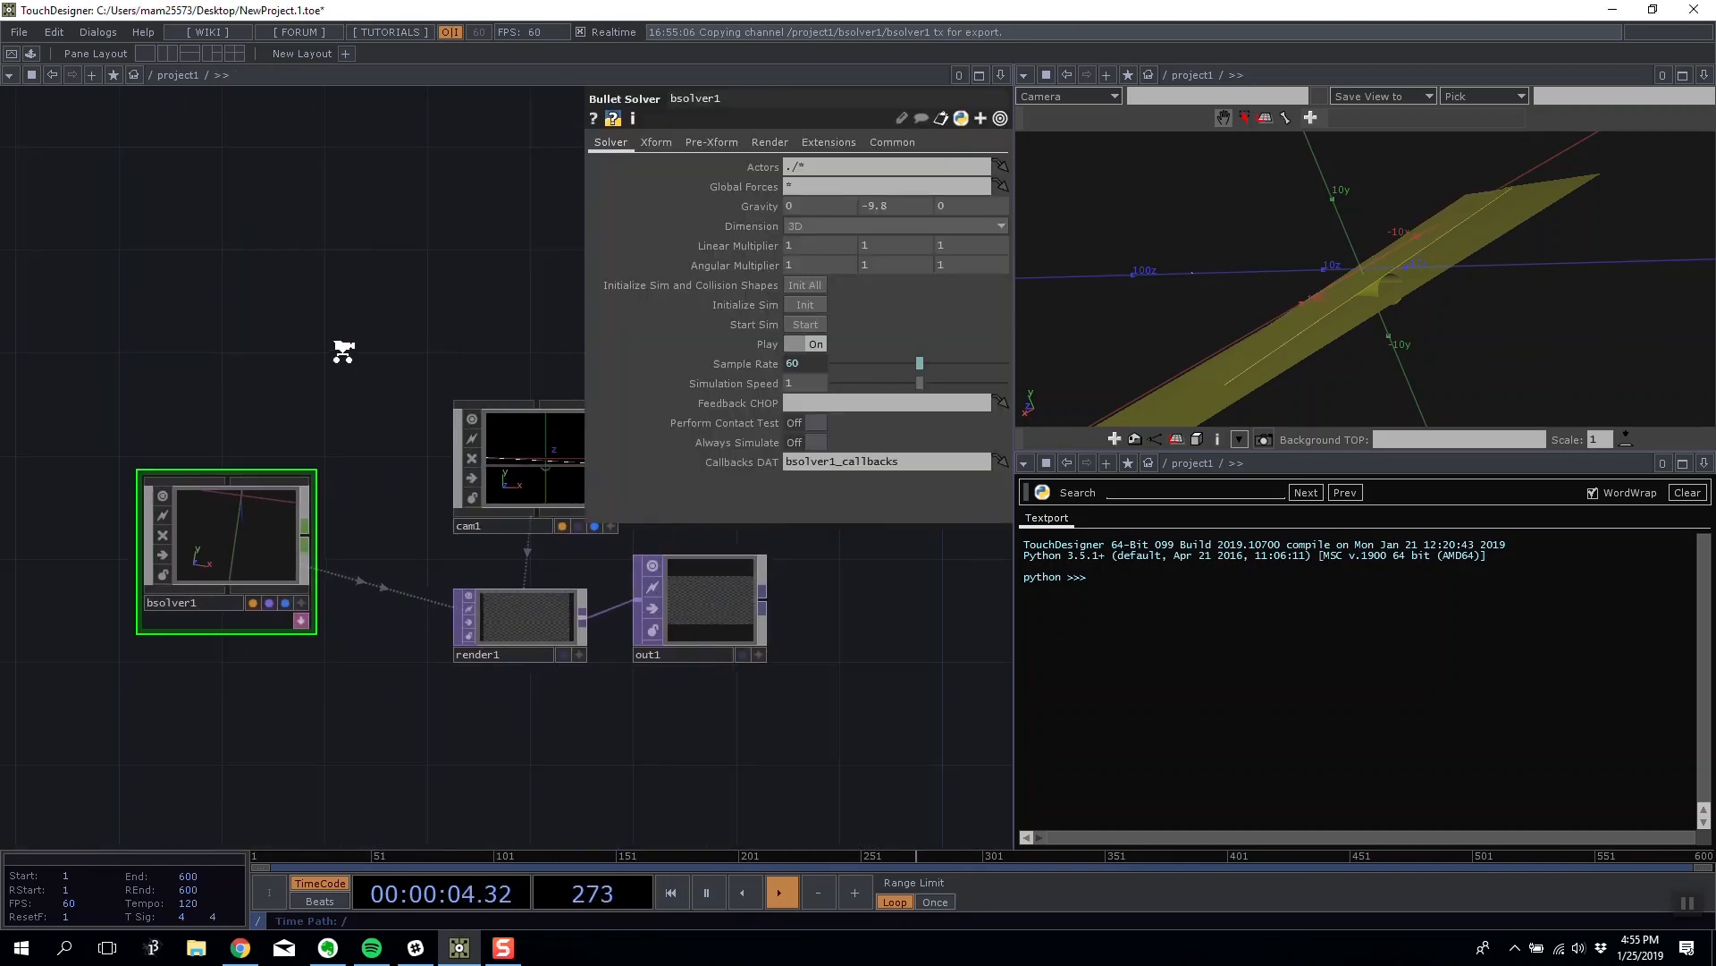
Attach a Null CHOP to the bsolver1 component's channel output and make its viewer active, with cam1 selected.
{"action": "mouse_move", "coordinate": [345, 352]}
{"action": "left_mouse_down"}
{"action": "mouse_move", "coordinate": [182, 352]}
{"action": "mouse_move", "coordinate": [319, 335]}
{"action": "left_mouse_up"}
{"action": "scroll", "coordinate": [275, 432], "scroll_direction": "up", "scroll_amount": 1}
{"action": "left_click_drag", "start_coordinate": [425, 431], "coordinate": [361, 430]}
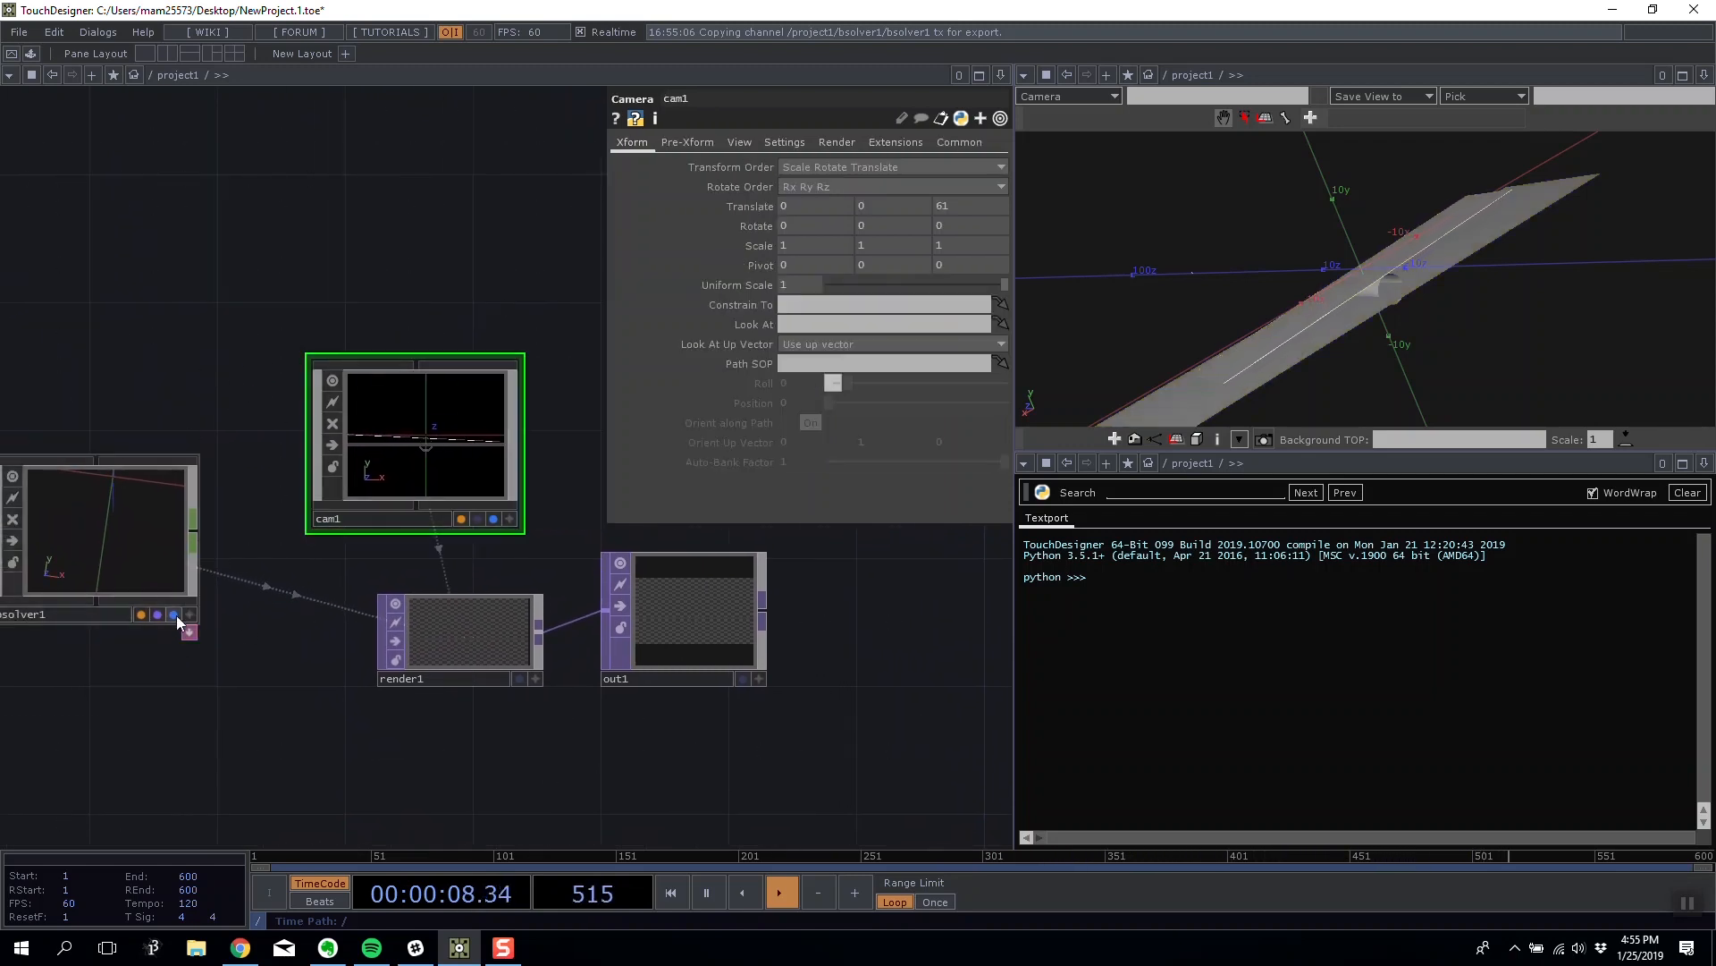
{"action": "right_click", "coordinate": [196, 543]}
{"action": "left_click", "coordinate": [345, 570]}
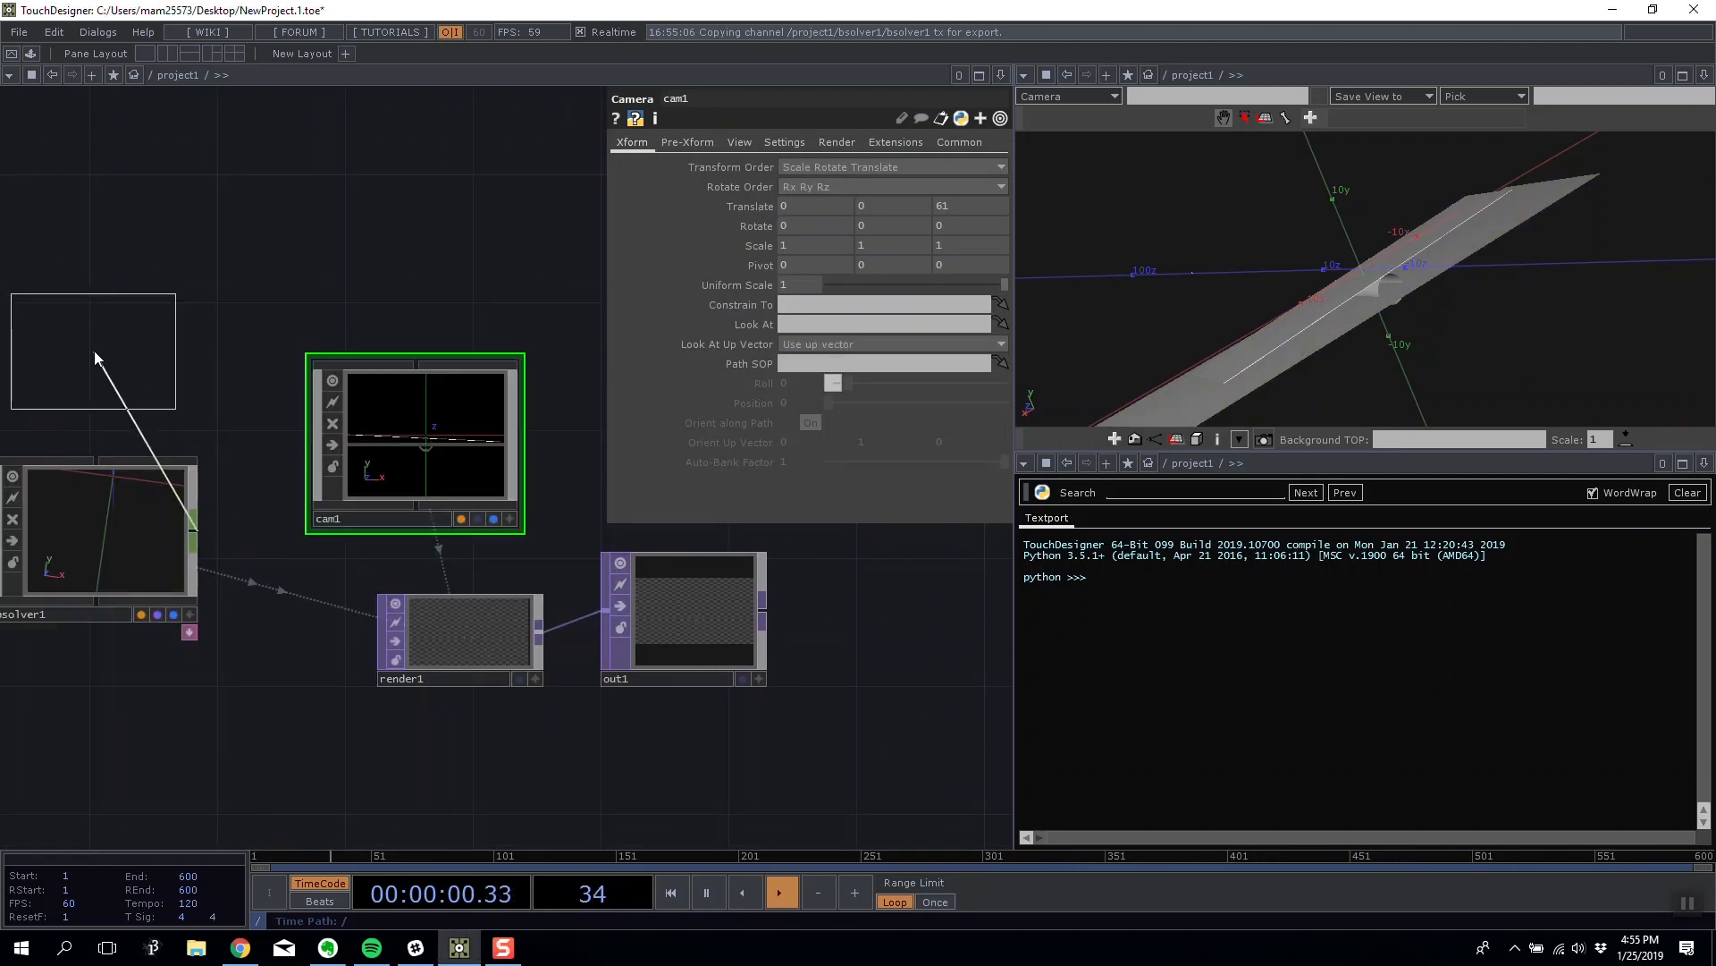
{"action": "left_click", "coordinate": [221, 410]}
{"action": "scroll", "coordinate": [190, 391], "scroll_direction": "up", "scroll_amount": 3}
{"action": "left_click", "coordinate": [702, 587]}
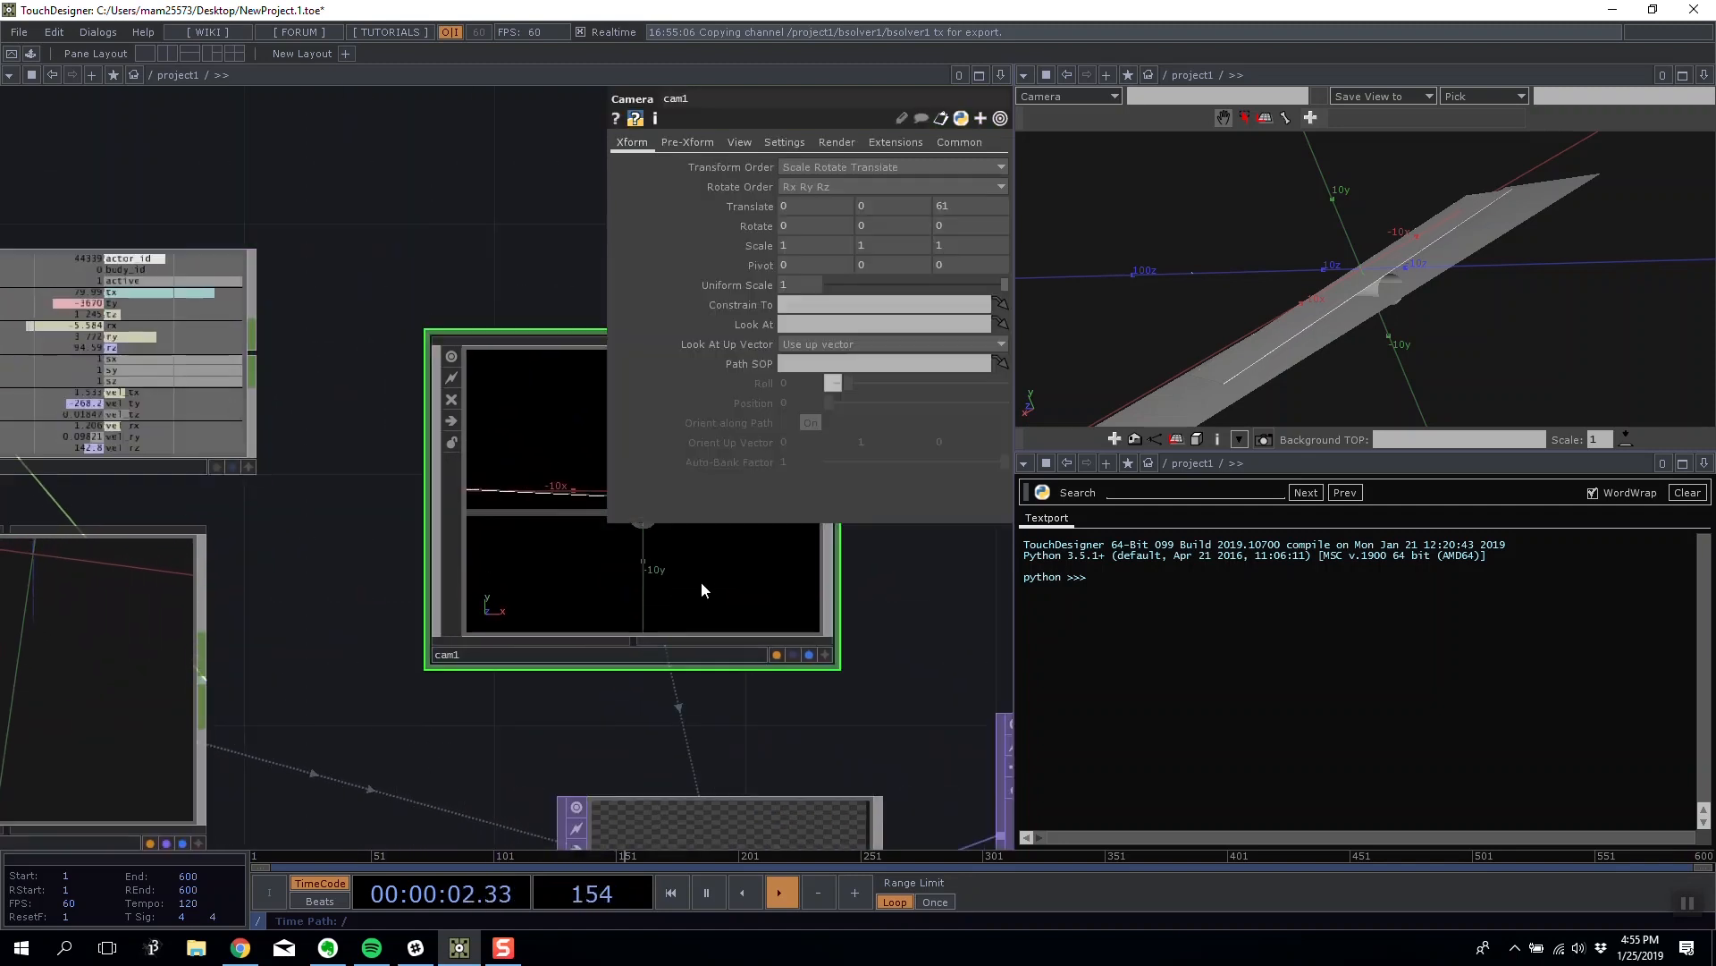
{"action": "left_click", "coordinate": [249, 468]}
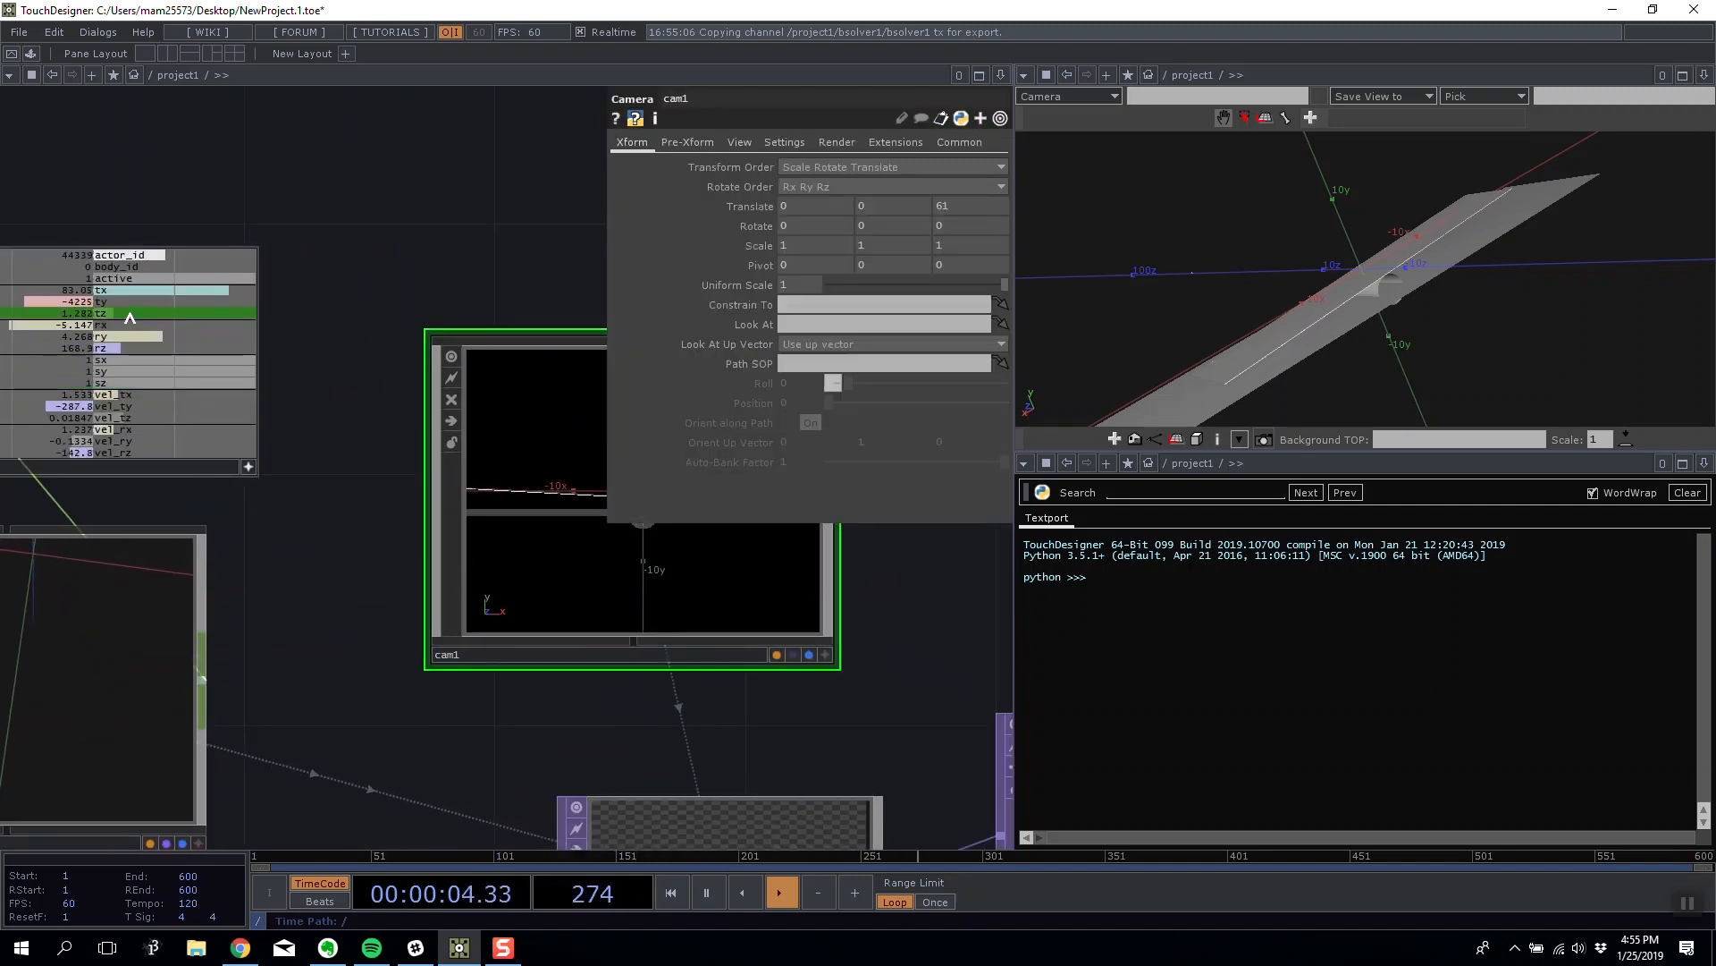
Drive cam1's X and Y translation with CHOP References to the tx and ty channels of null1.
{"action": "left_click_drag", "start_coordinate": [745, 218], "coordinate": [786, 206]}
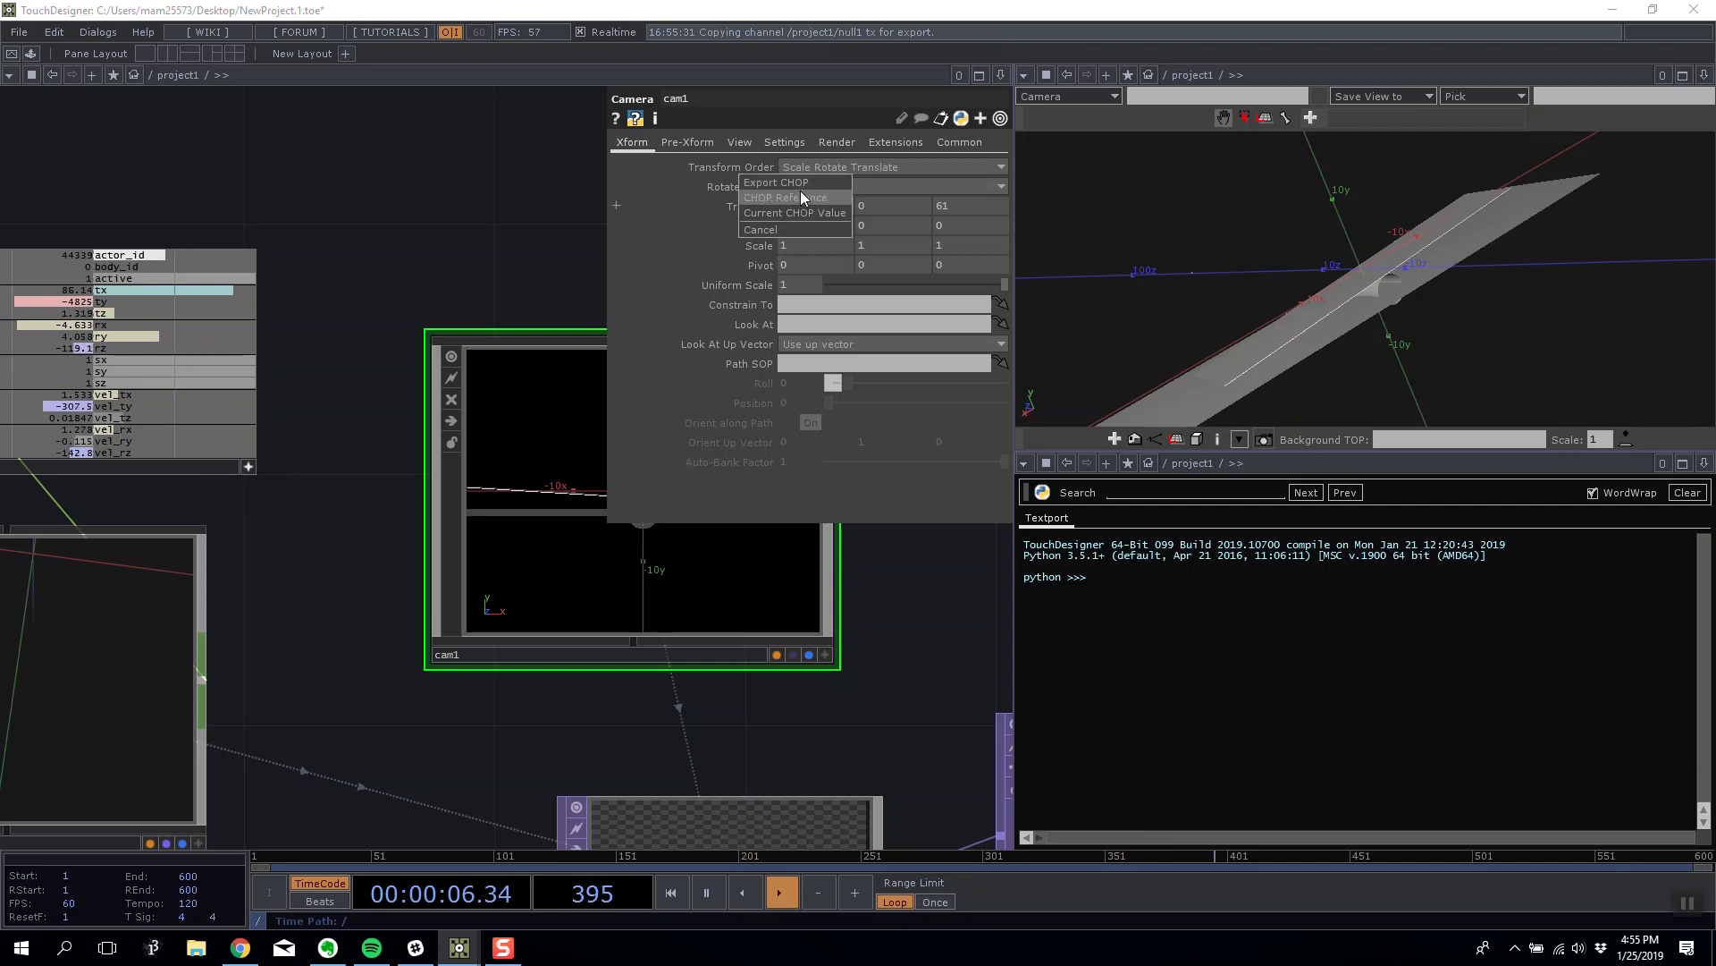
{"action": "left_click", "coordinate": [802, 197]}
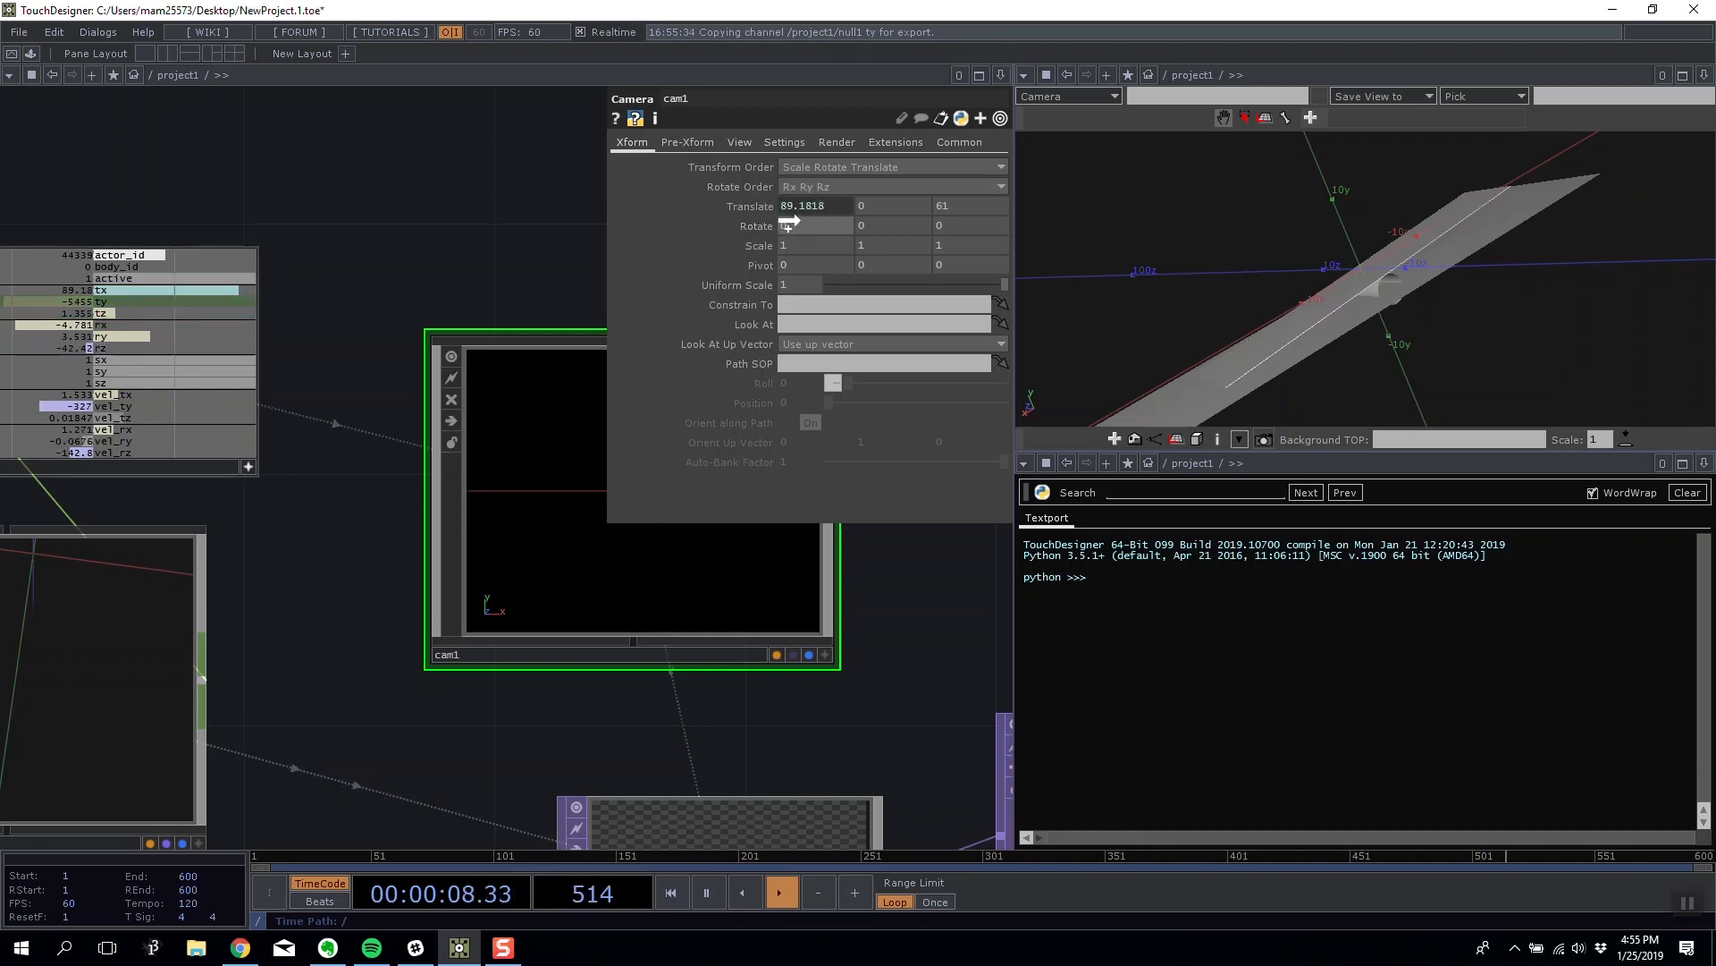
{"action": "left_click_drag", "start_coordinate": [788, 223], "coordinate": [885, 209]}
{"action": "left_click", "coordinate": [880, 197]}
Initialize and start the bsolver1 simulation, and switch the Geometry Viewer pane back to a Panel view.
{"action": "left_click_drag", "start_coordinate": [402, 595], "coordinate": [520, 460]}
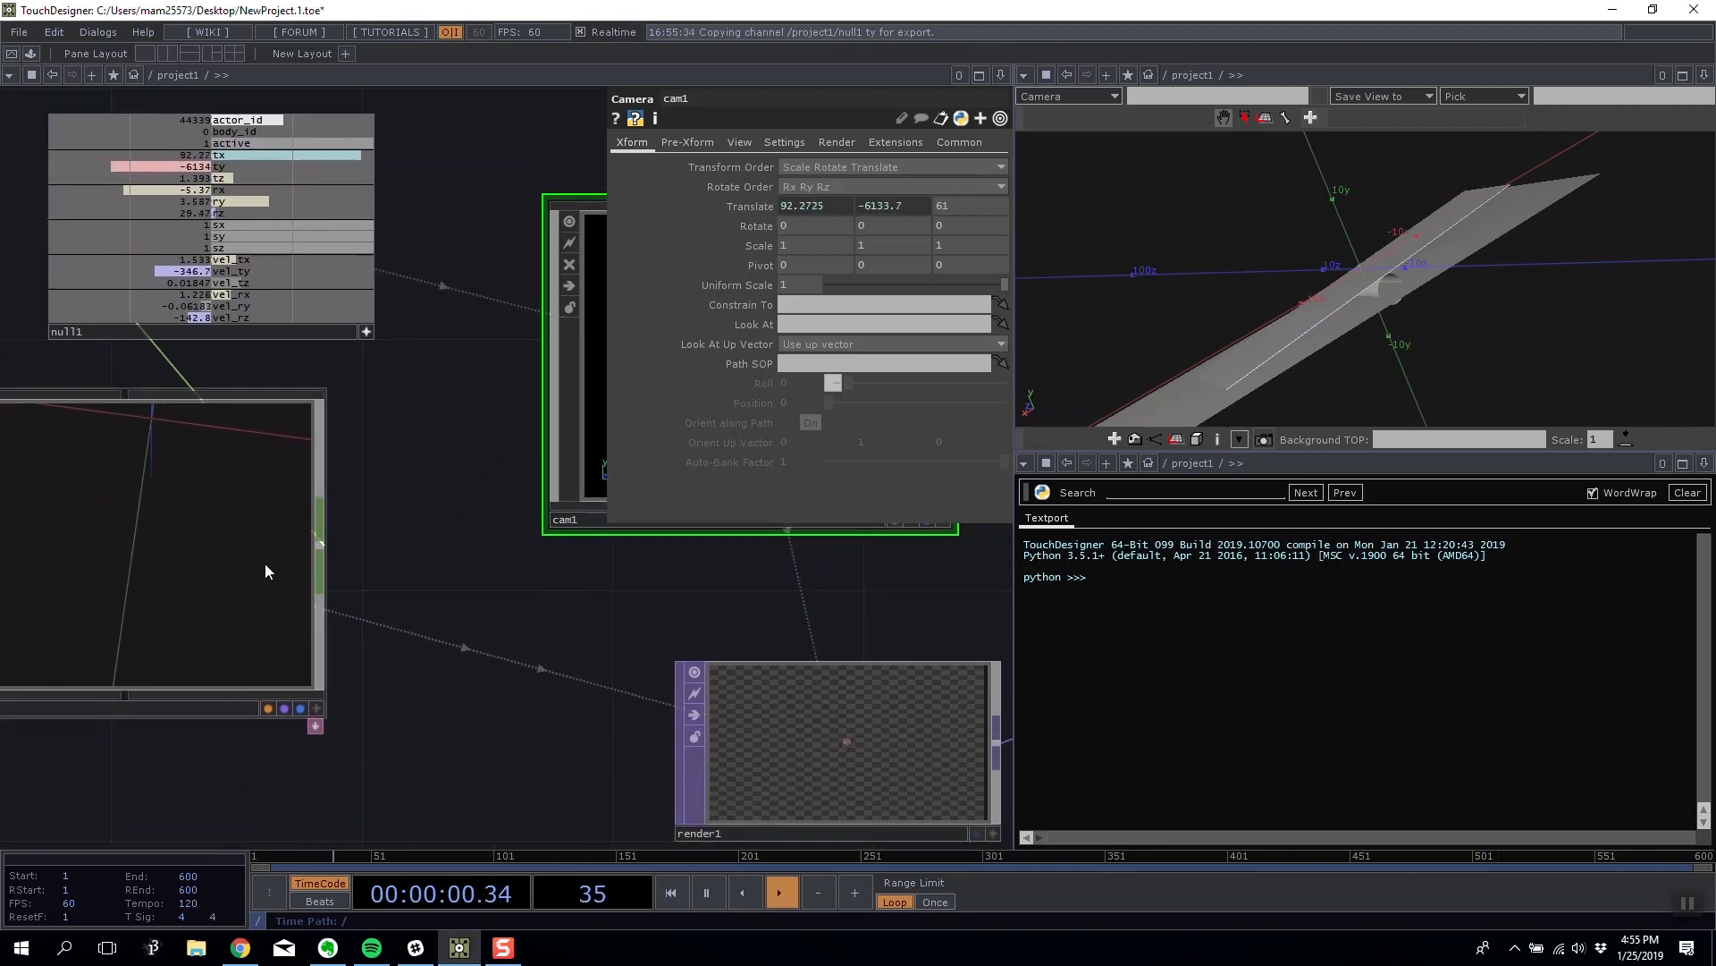
{"action": "left_click", "coordinate": [265, 571]}
{"action": "left_click", "coordinate": [832, 308]}
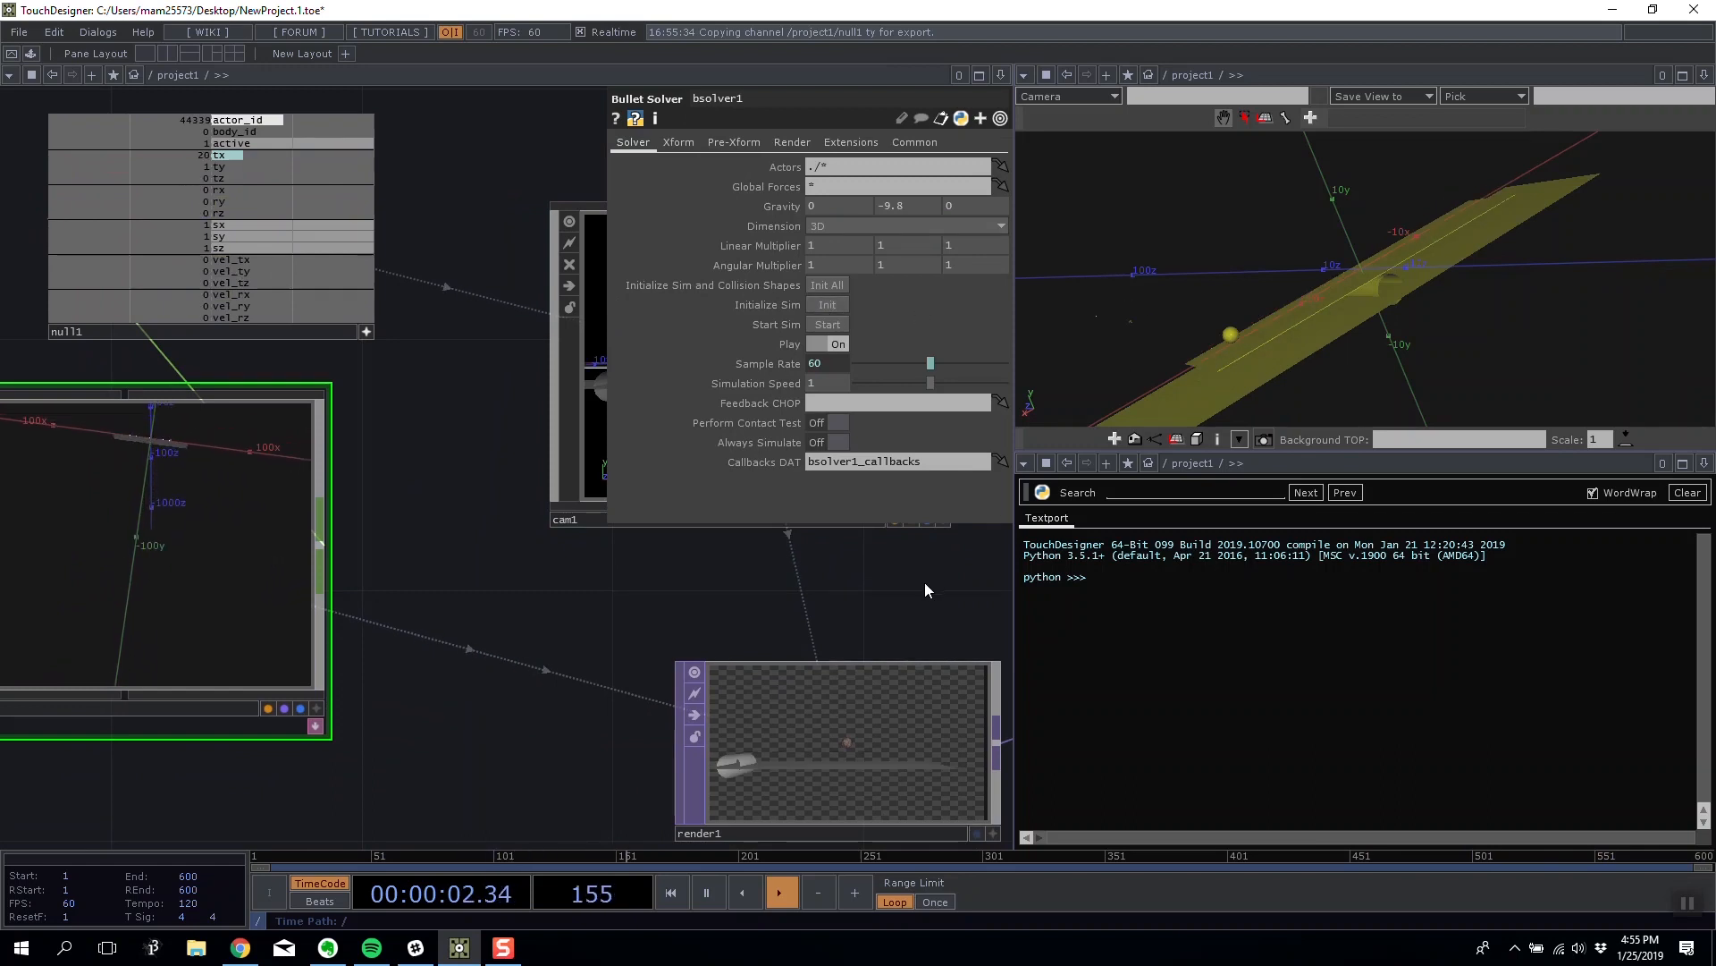
{"action": "left_click_drag", "start_coordinate": [927, 590], "coordinate": [501, 572]}
{"action": "left_click", "coordinate": [831, 327]}
{"action": "left_click", "coordinate": [1025, 76]}
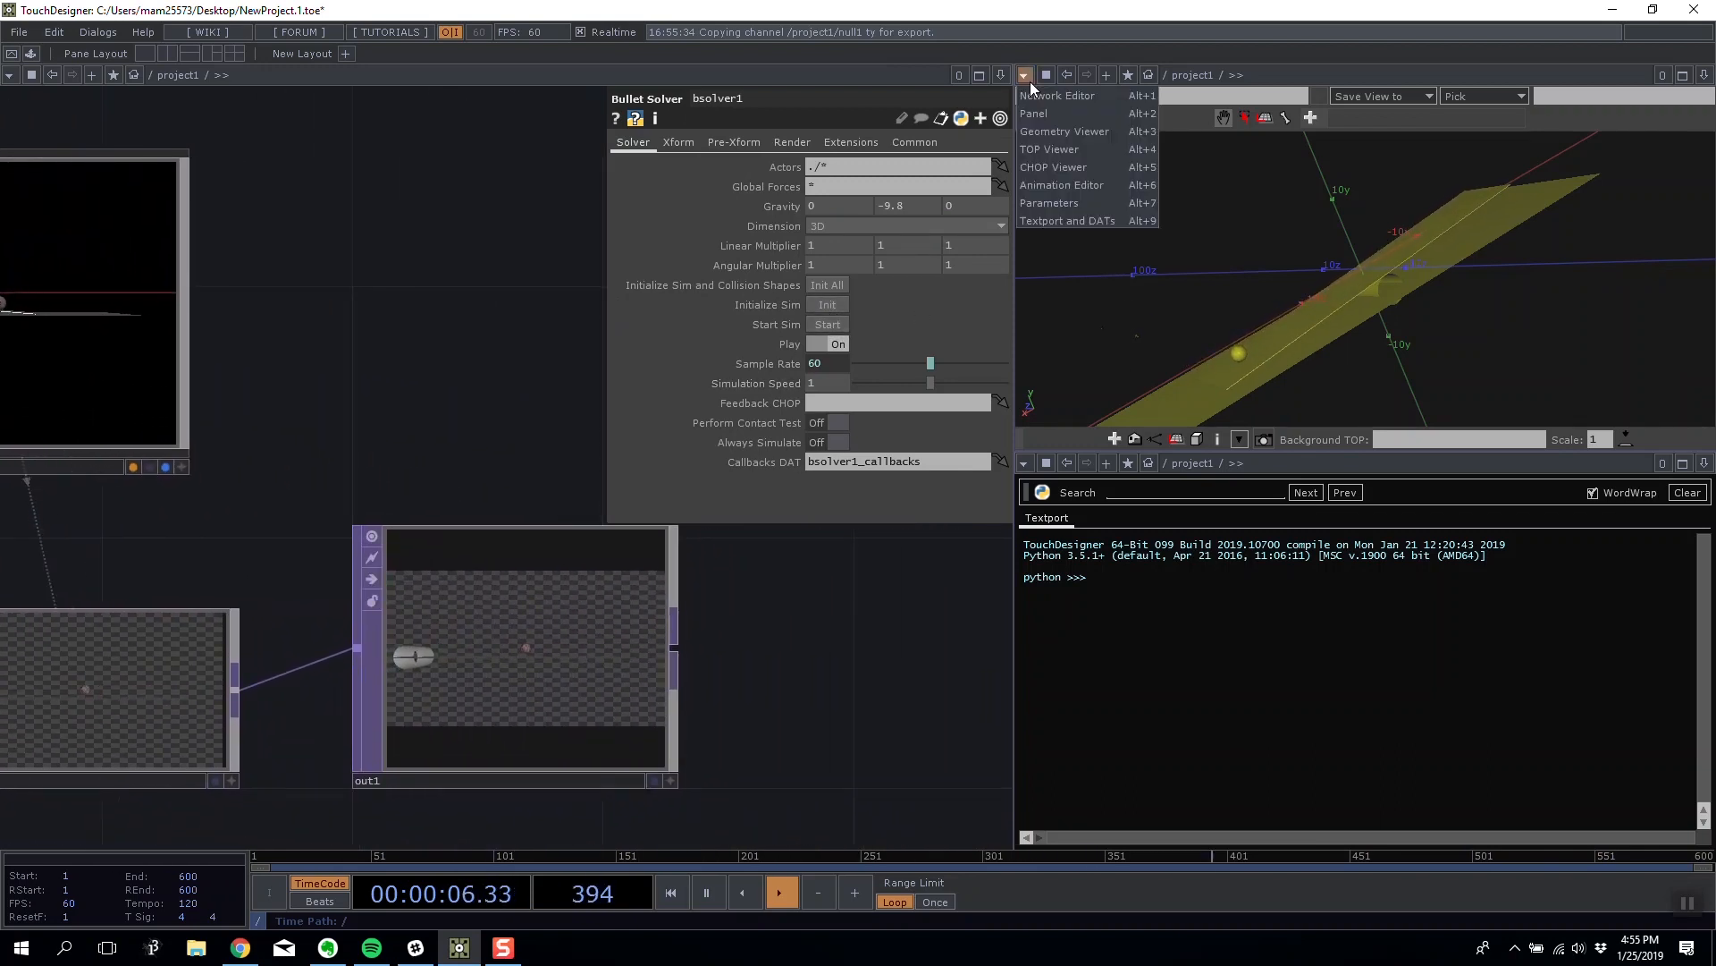
{"action": "left_click", "coordinate": [1058, 114]}
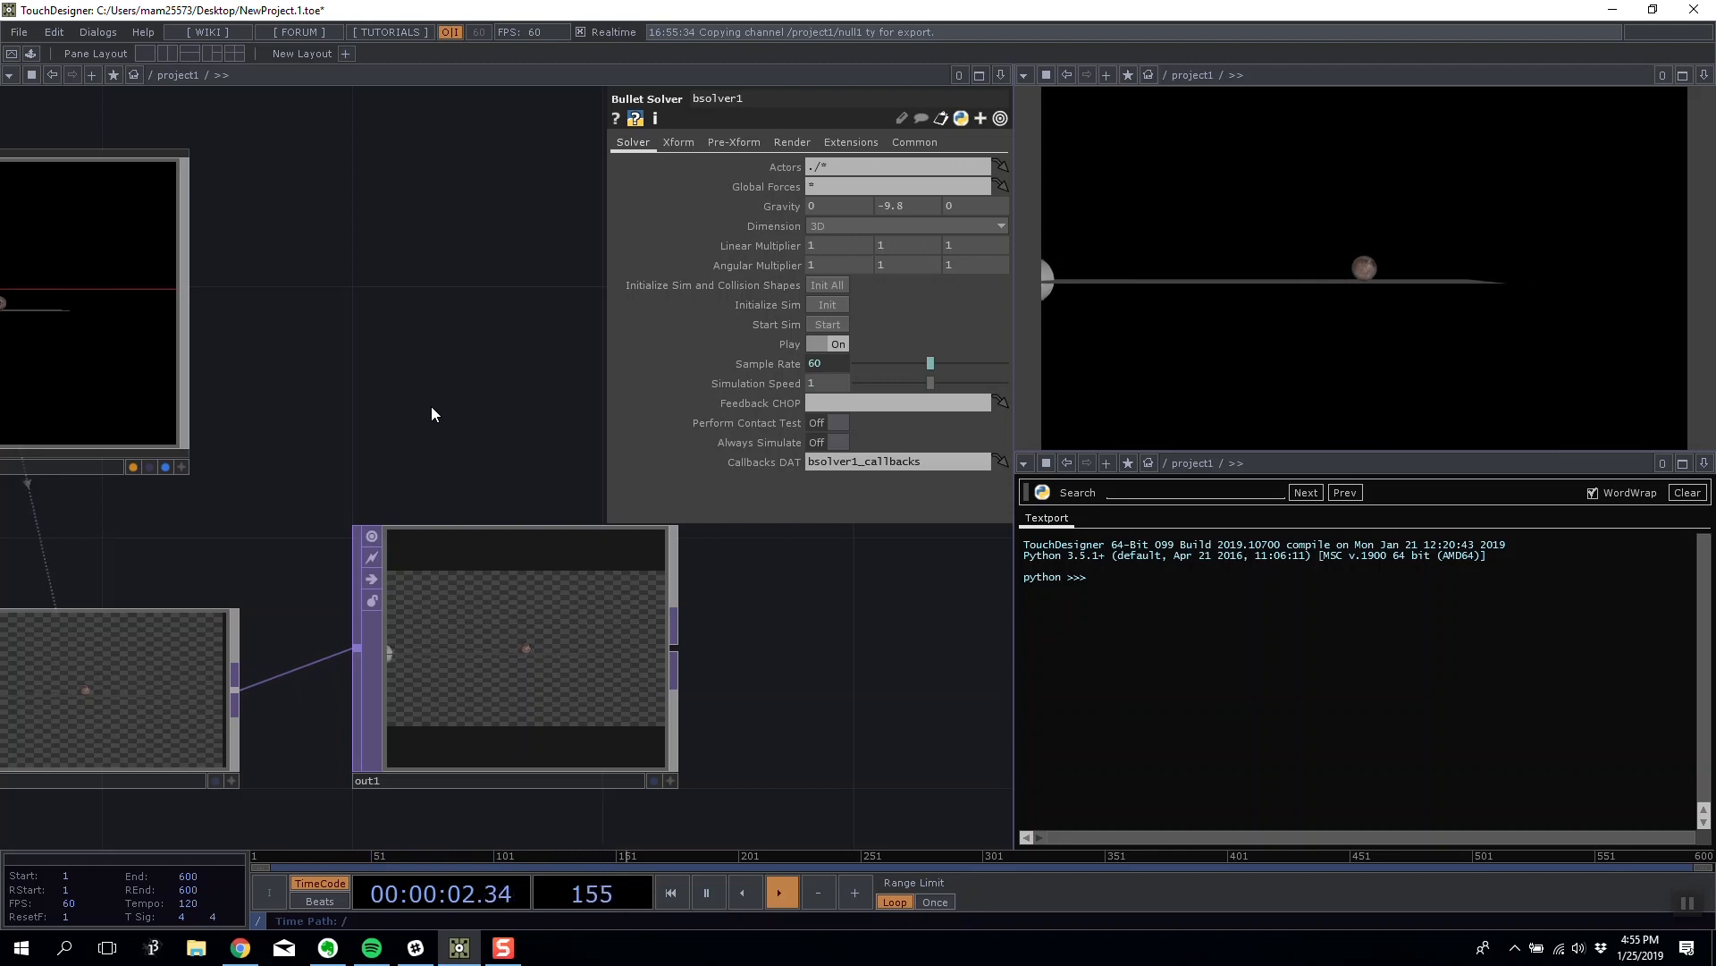
Go inside bsolver1 and review light1's translation alongside the Bullet Solver CHOP channels.
{"action": "left_click_drag", "start_coordinate": [568, 361], "coordinate": [928, 440]}
{"action": "left_click_drag", "start_coordinate": [329, 211], "coordinate": [482, 211]}
{"action": "scroll", "coordinate": [189, 540], "scroll_direction": "up", "scroll_amount": 10}
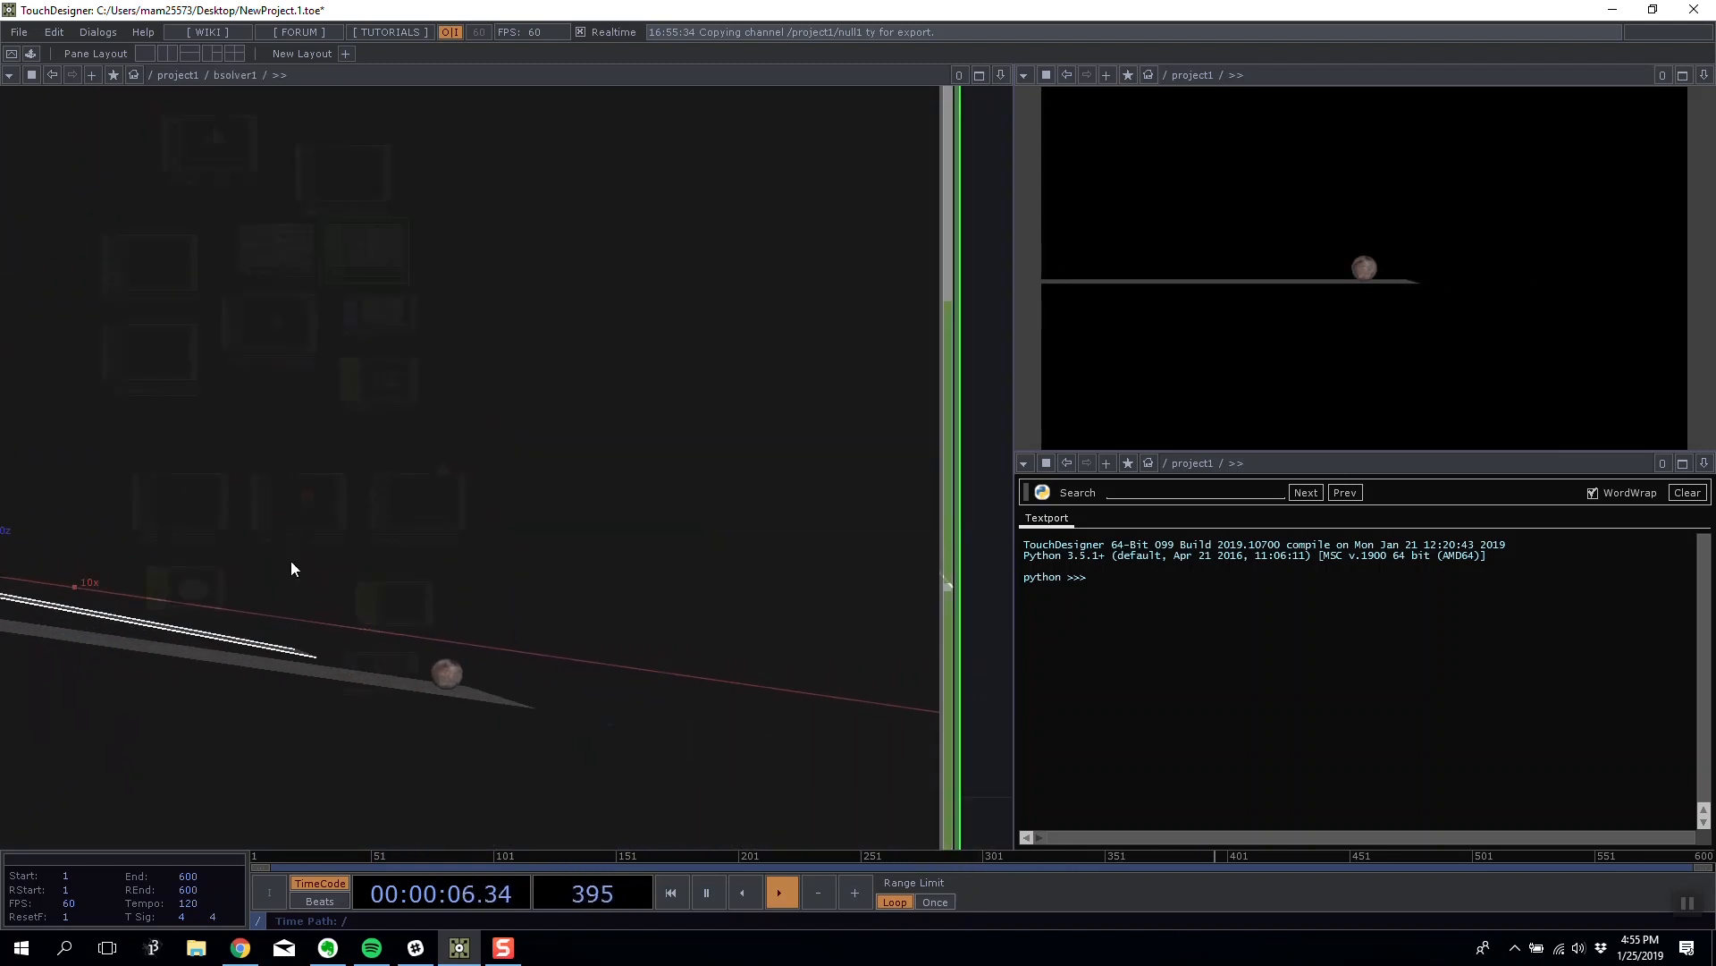
{"action": "left_click_drag", "start_coordinate": [294, 501], "coordinate": [235, 504]}
{"action": "left_click", "coordinate": [406, 556]}
{"action": "scroll", "coordinate": [431, 379], "scroll_direction": "up", "scroll_amount": 6}
{"action": "left_click_drag", "start_coordinate": [431, 379], "coordinate": [496, 727]}
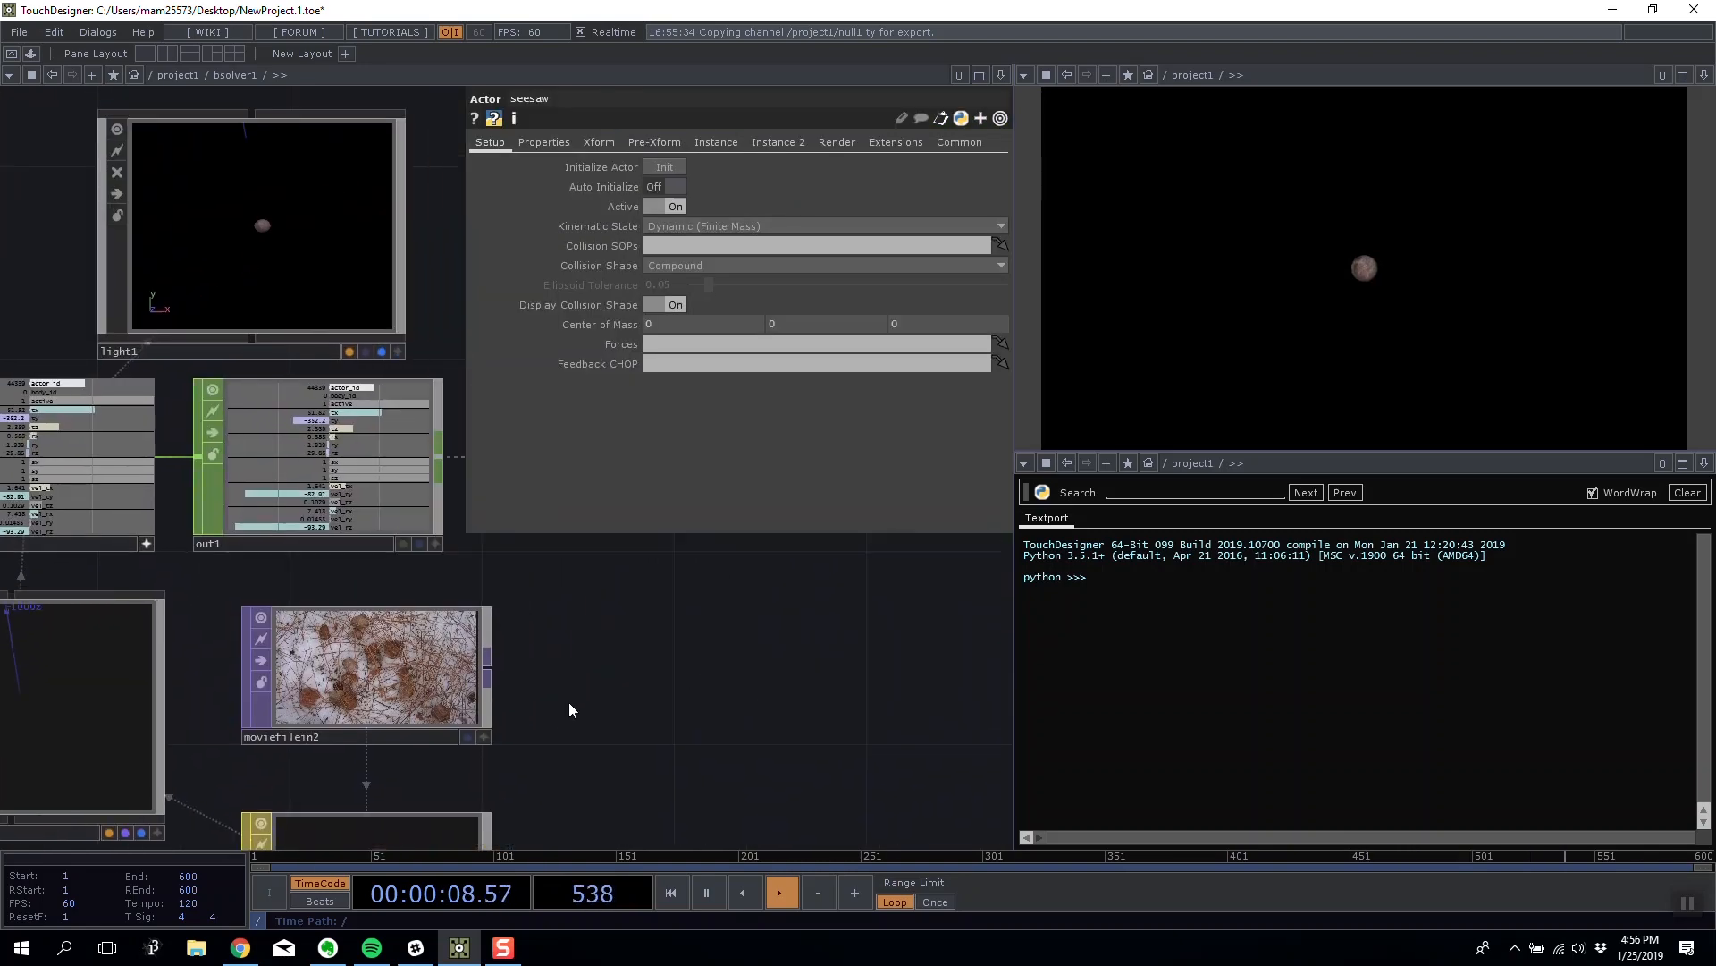
{"action": "left_click", "coordinate": [274, 264]}
{"action": "left_click_drag", "start_coordinate": [765, 718], "coordinate": [1140, 731]}
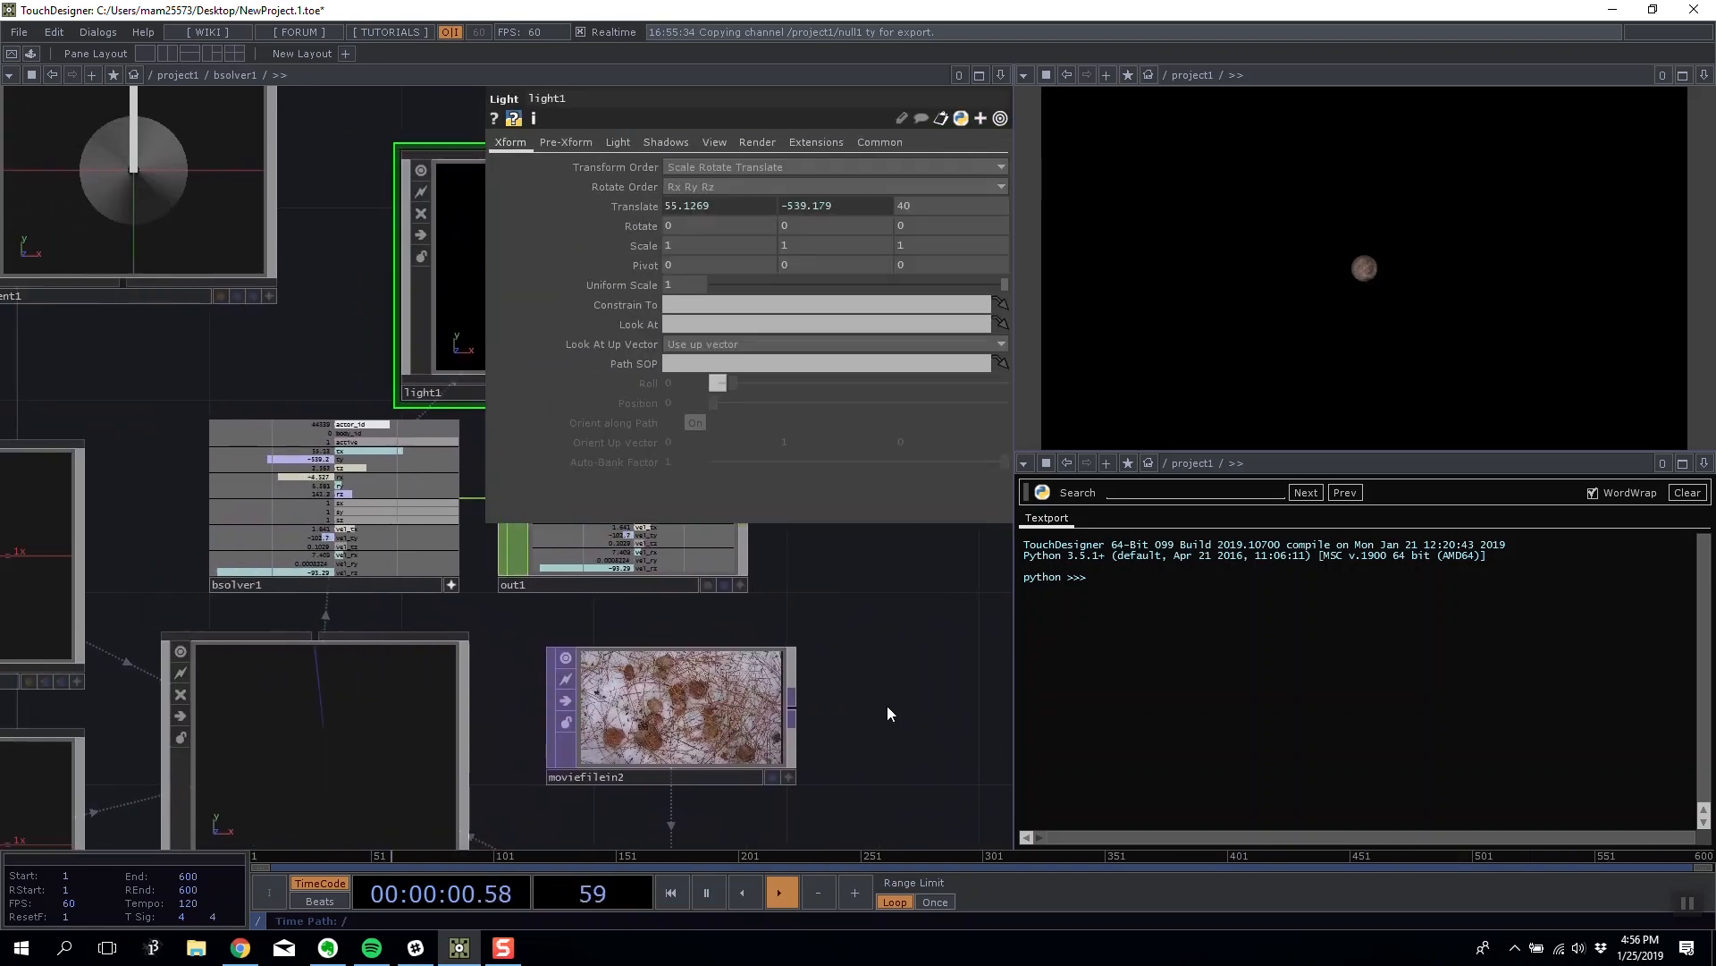
{"action": "scroll", "coordinate": [343, 529], "scroll_direction": "up", "scroll_amount": 5}
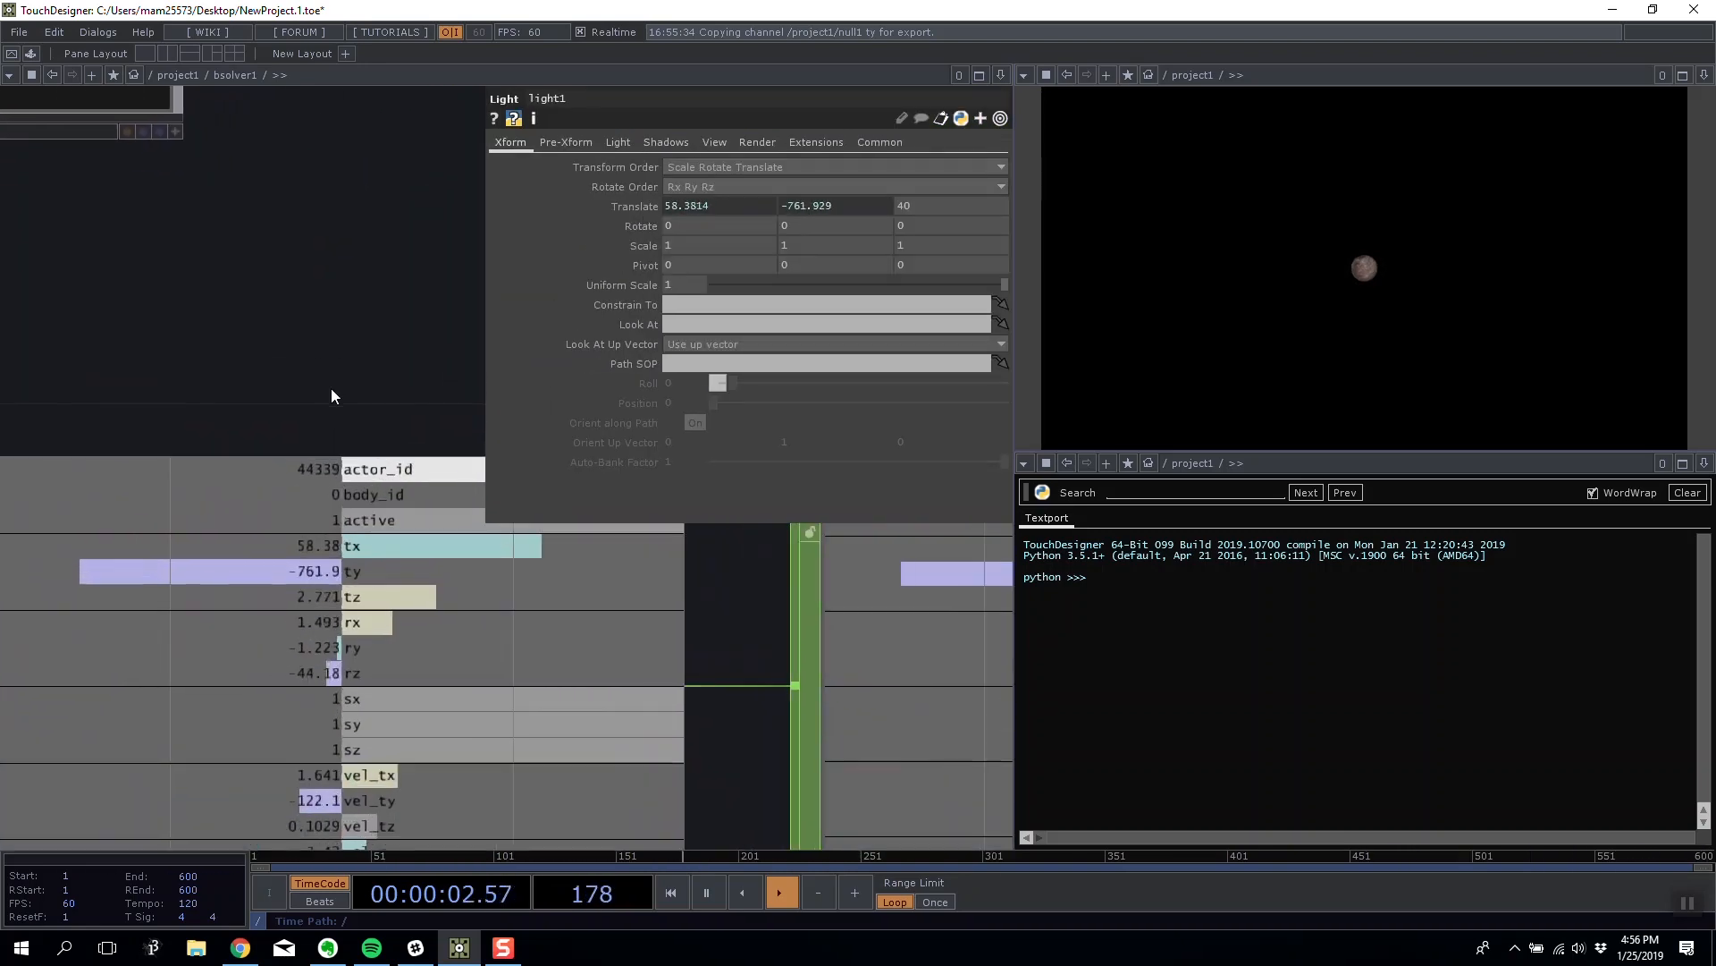
{"action": "scroll", "coordinate": [308, 375], "scroll_direction": "down", "scroll_amount": 3}
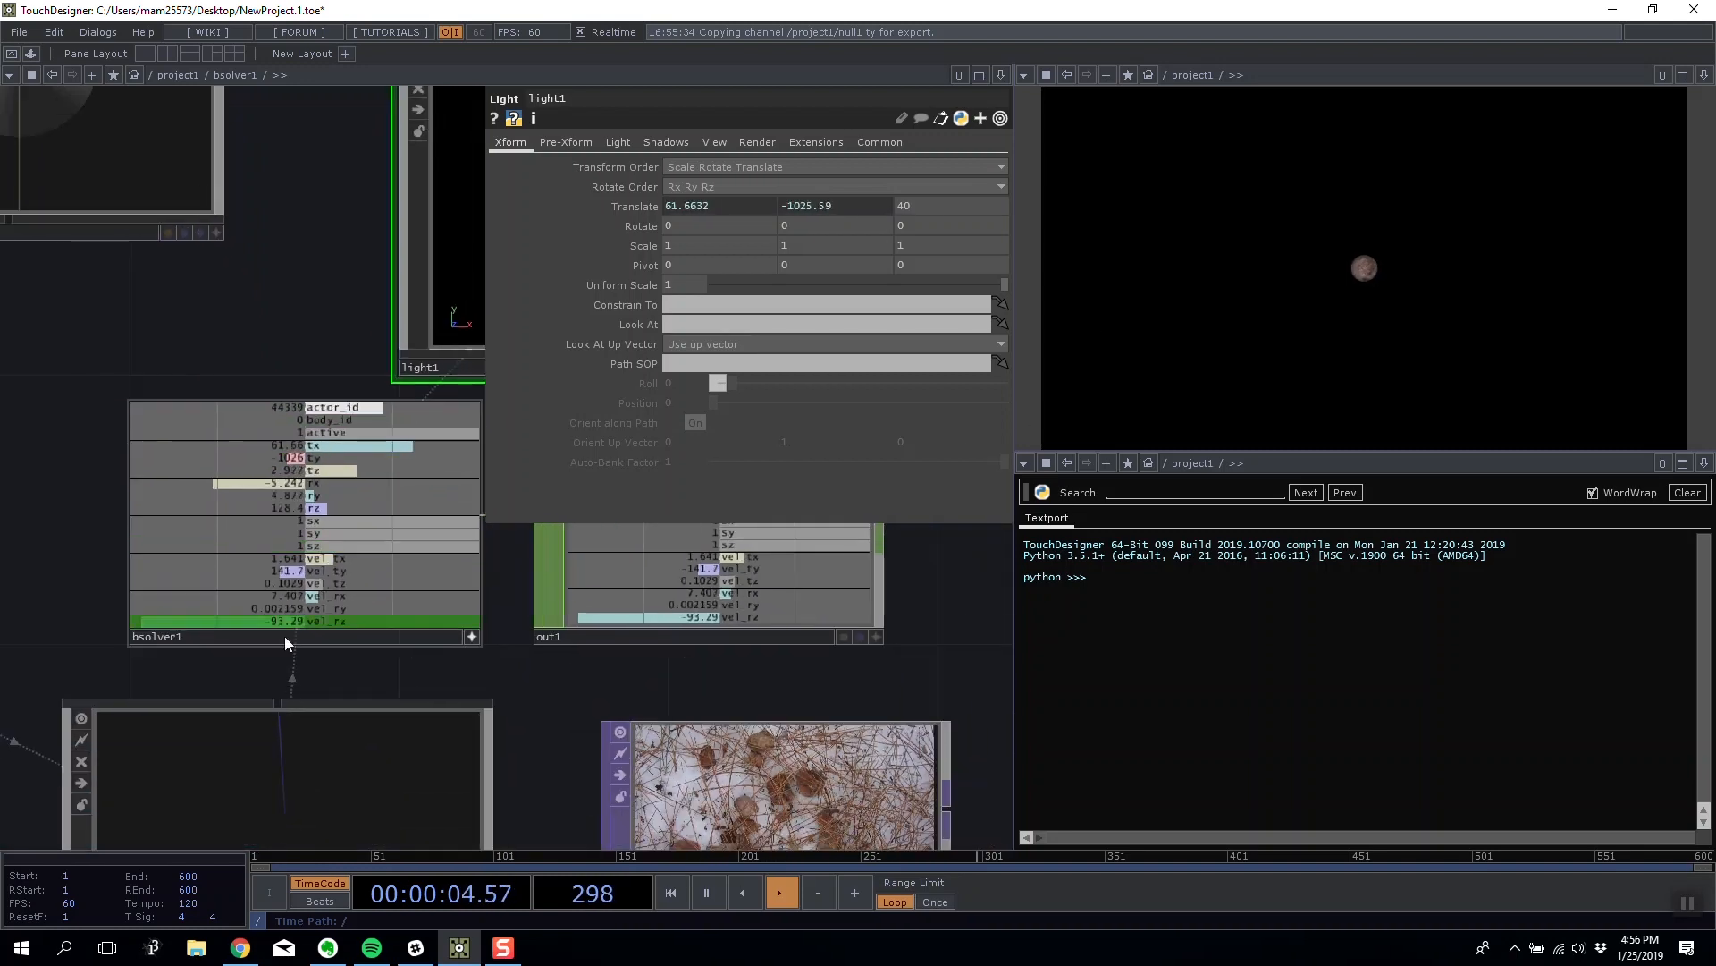
Re-initialize actor2 and watch the sphere on the seesaw from above in a Geometry Viewer.
{"action": "left_click", "coordinate": [295, 723]}
{"action": "left_click", "coordinate": [661, 168]}
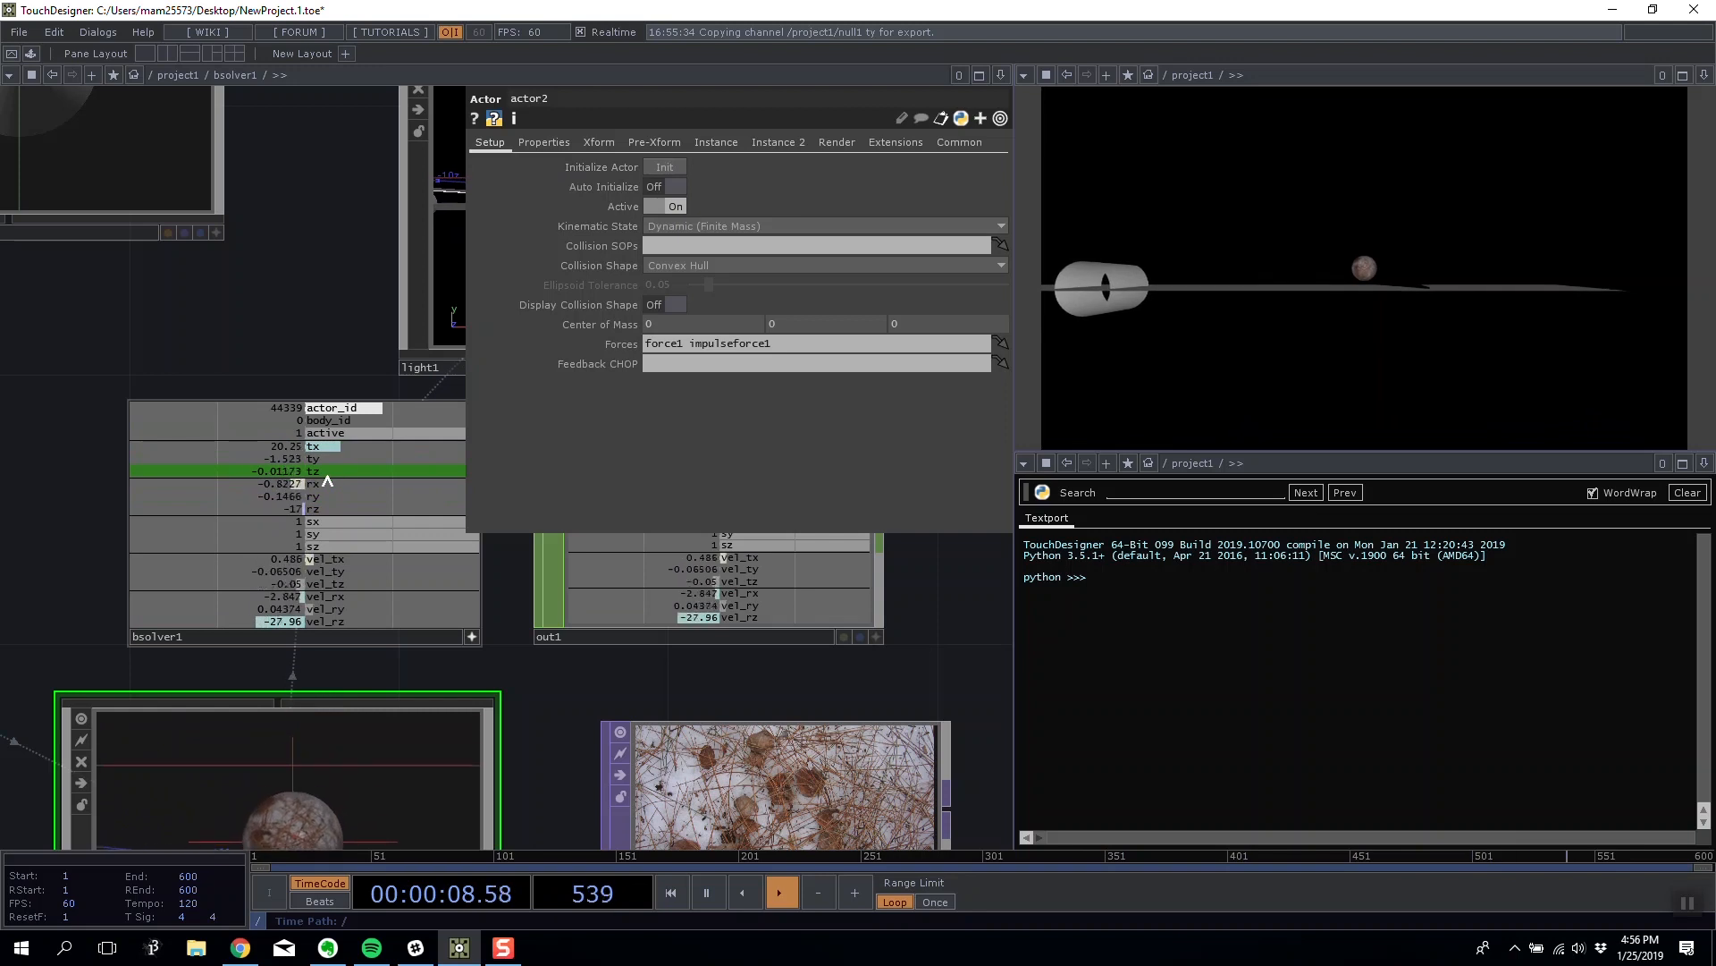
{"action": "left_click", "coordinate": [1024, 76]}
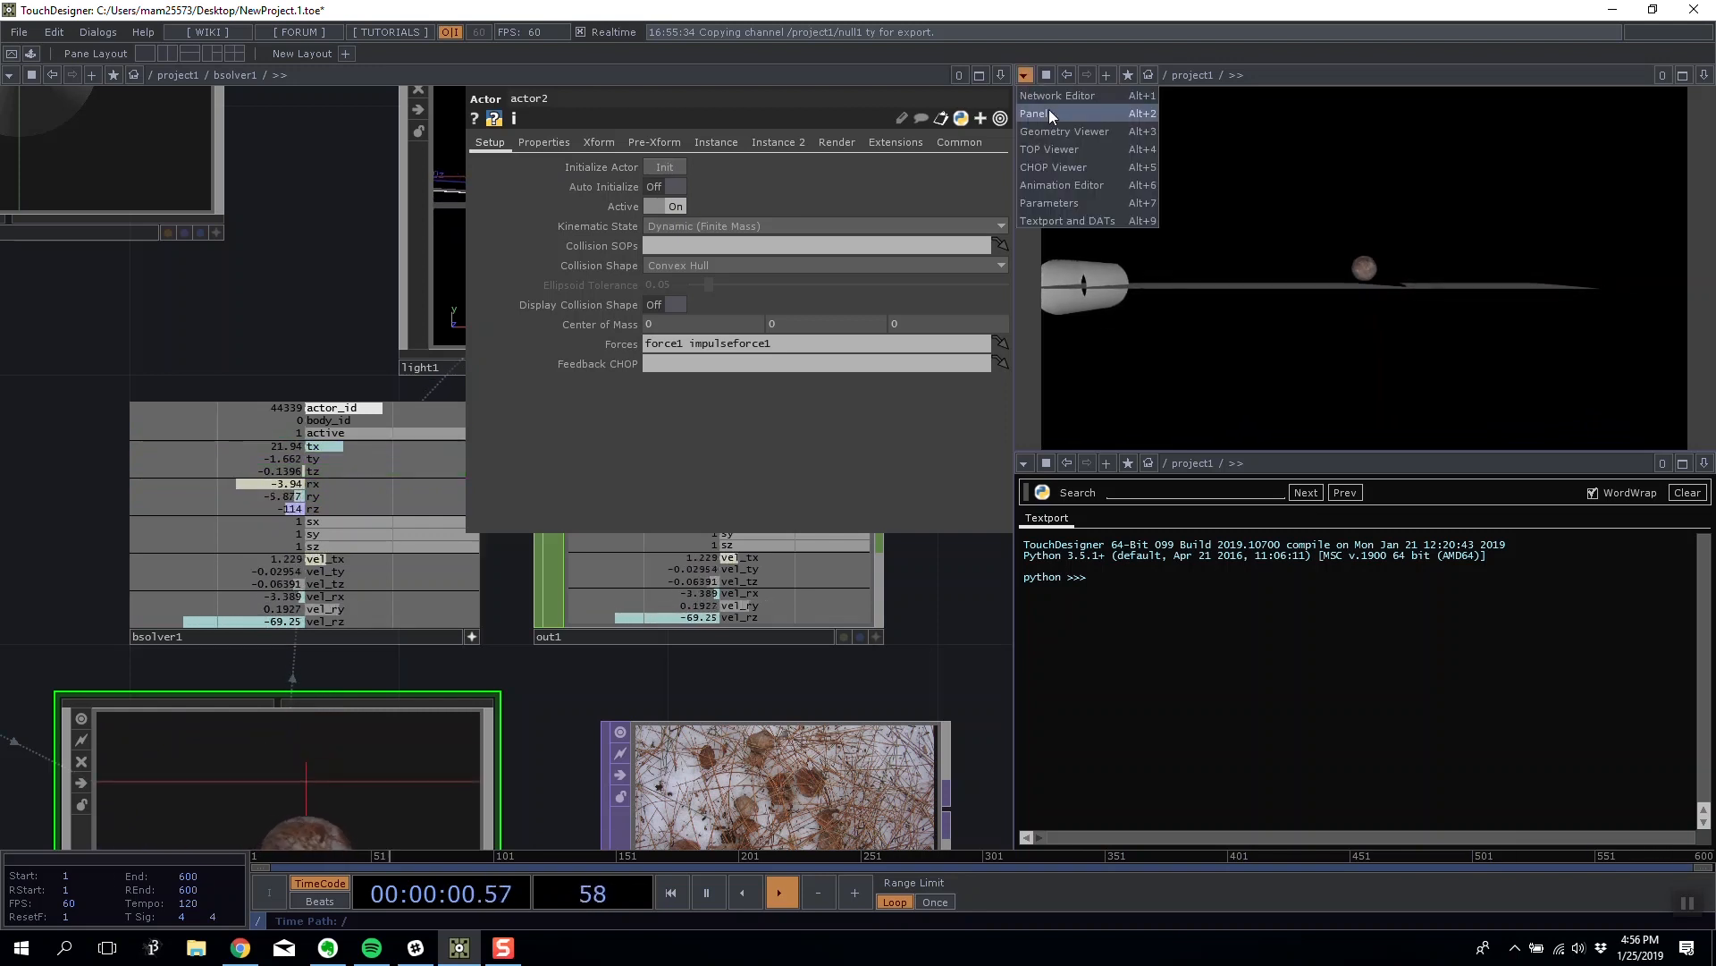
{"action": "left_click", "coordinate": [1055, 130]}
{"action": "left_click_drag", "start_coordinate": [1219, 370], "coordinate": [1336, 330]}
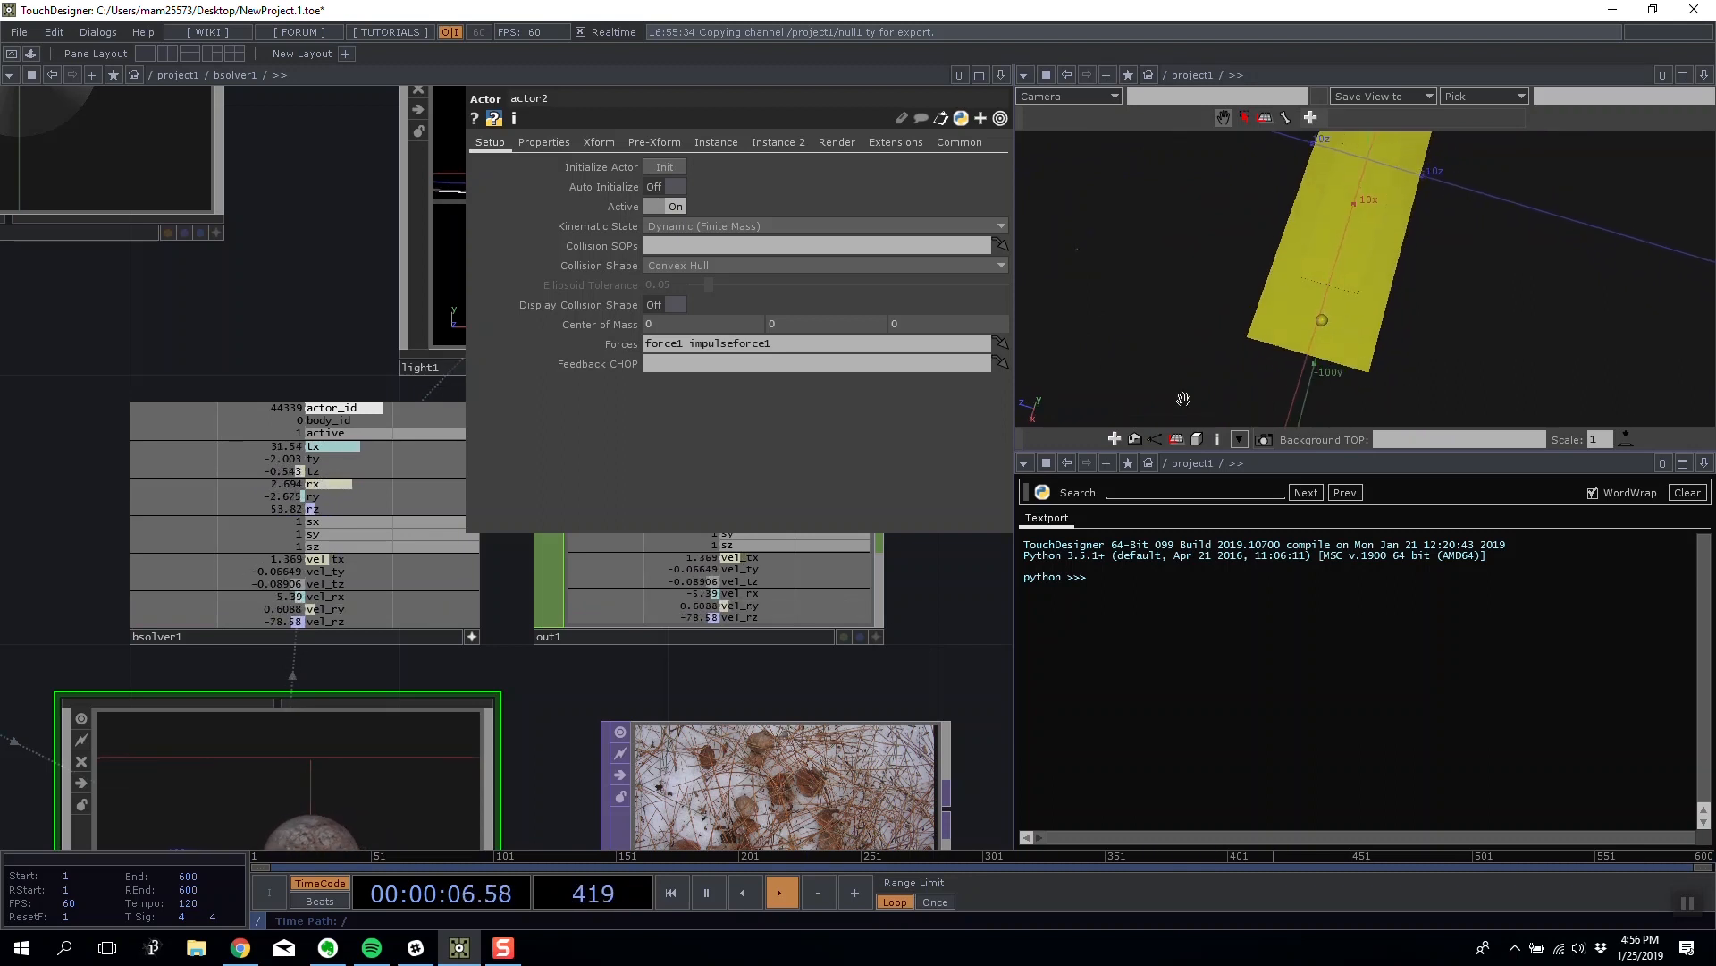
{"action": "scroll", "coordinate": [314, 360], "scroll_direction": "up", "scroll_amount": 3}
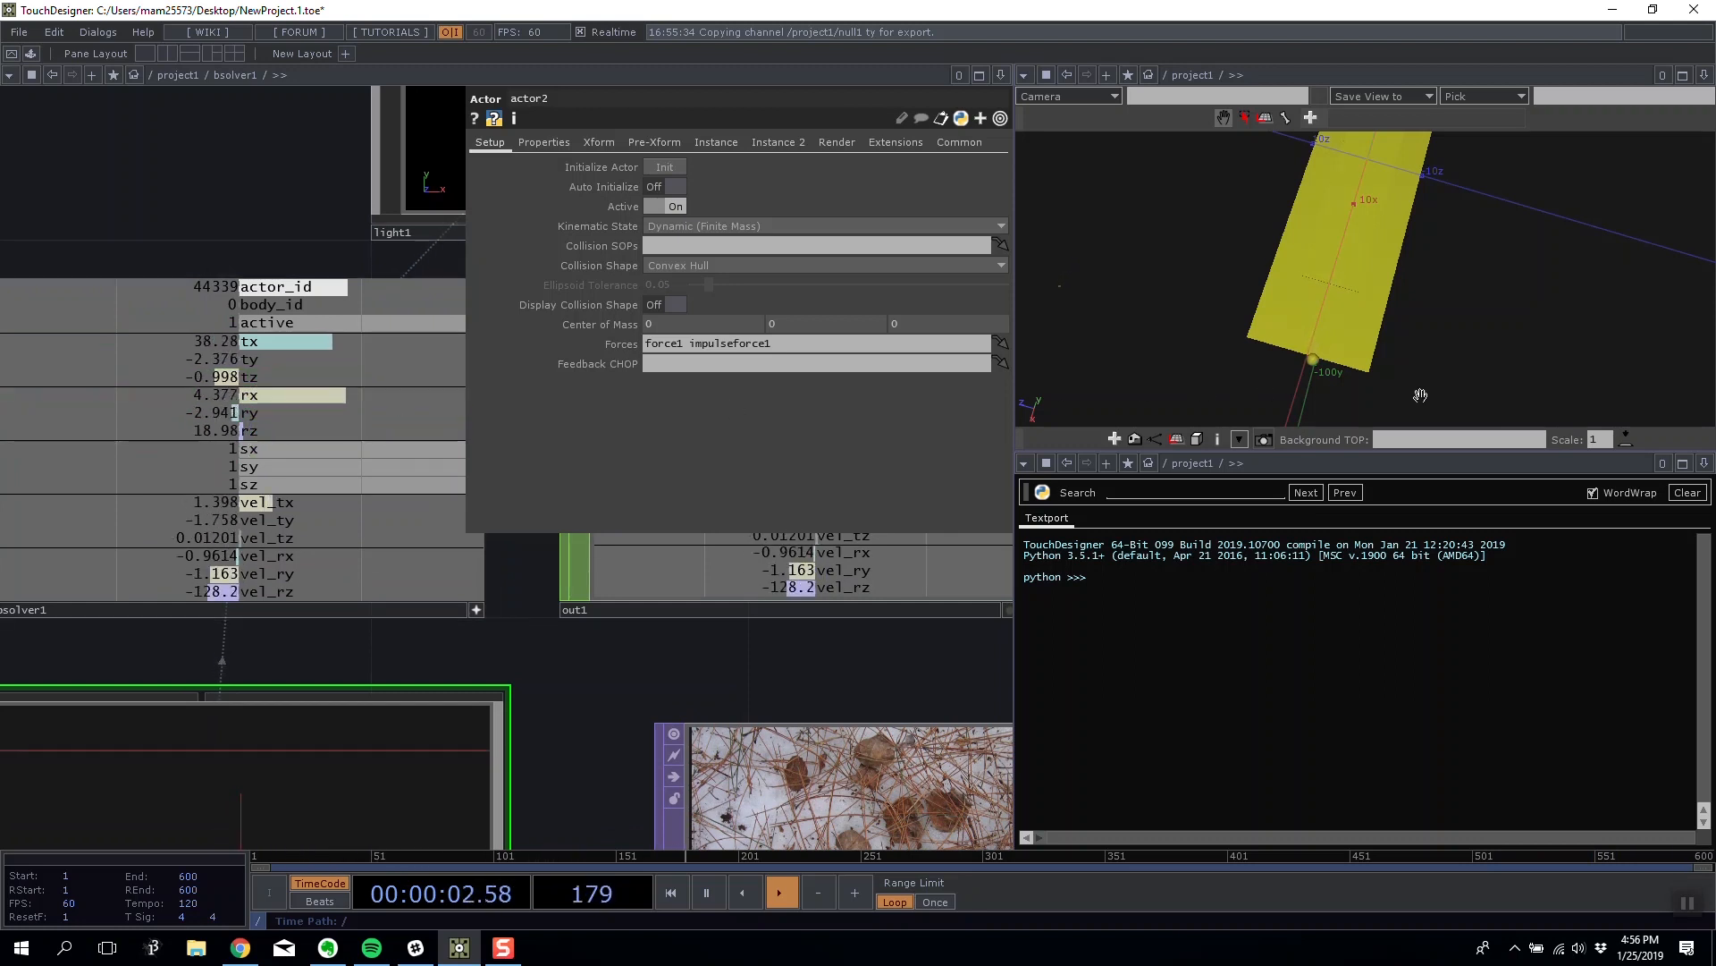
Set the X force of force1 to 0 and make force1 active.
{"action": "left_click_drag", "start_coordinate": [213, 223], "coordinate": [257, 353]}
{"action": "scroll", "coordinate": [203, 280], "scroll_direction": "down", "scroll_amount": 5}
{"action": "left_click_drag", "start_coordinate": [301, 218], "coordinate": [415, 207]}
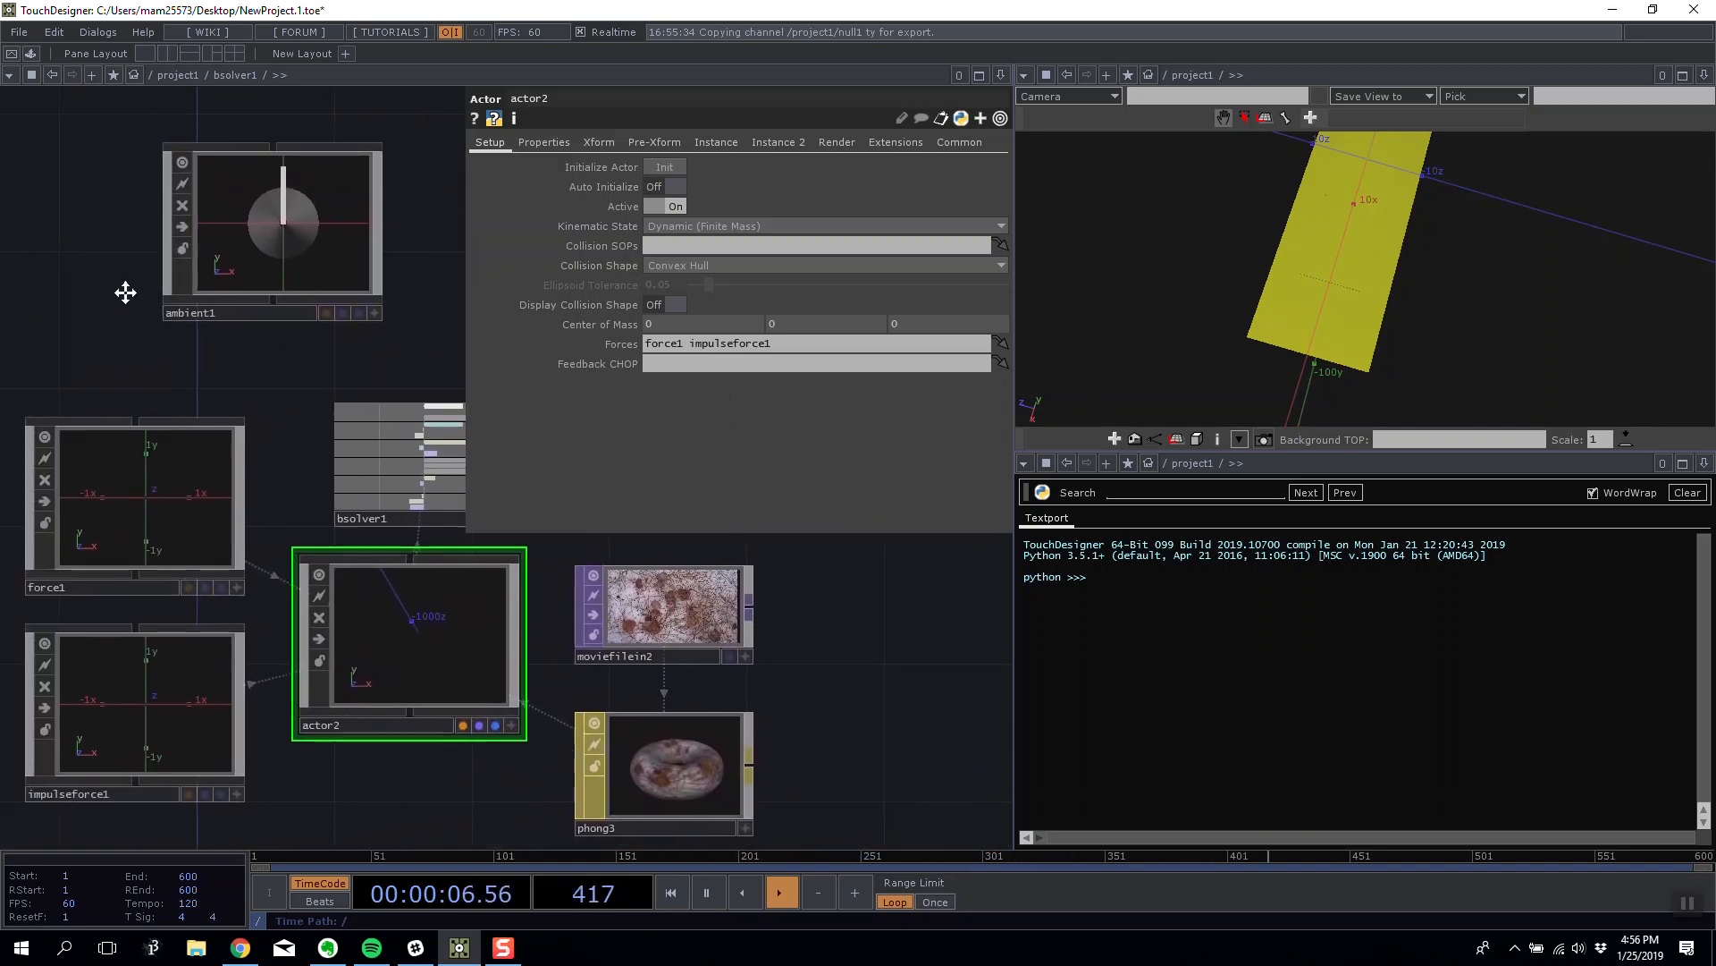
{"action": "left_click", "coordinate": [264, 482]}
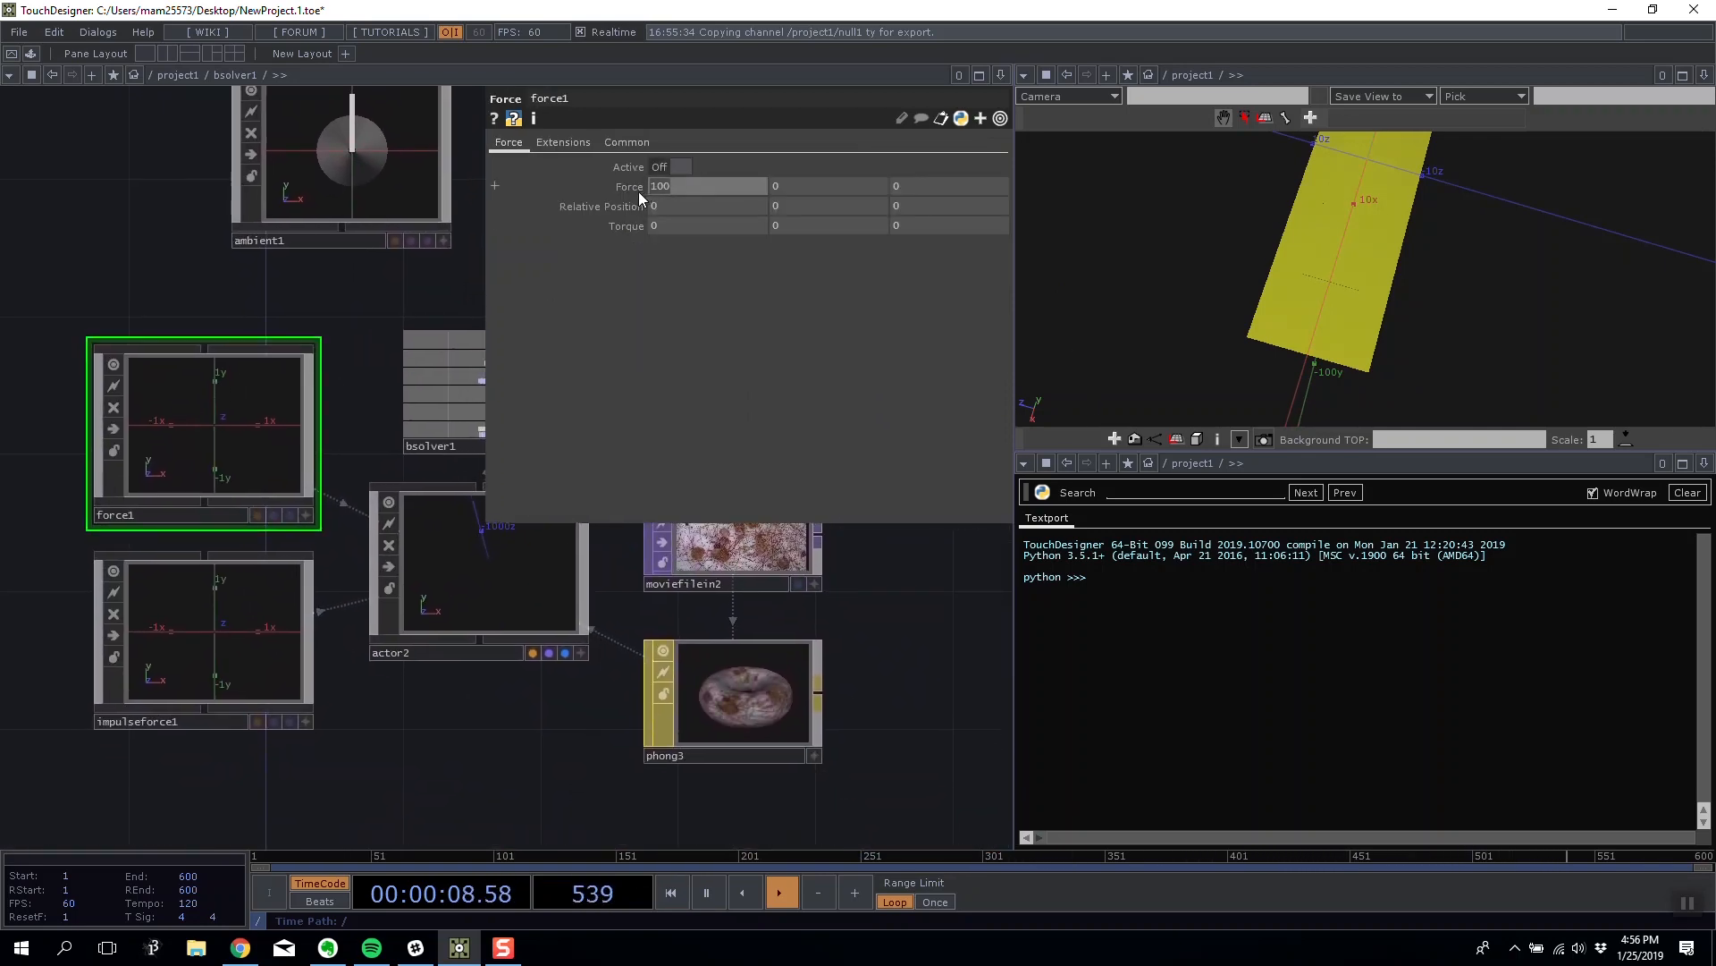
{"action": "left_click_drag", "start_coordinate": [347, 302], "coordinate": [260, 289]}
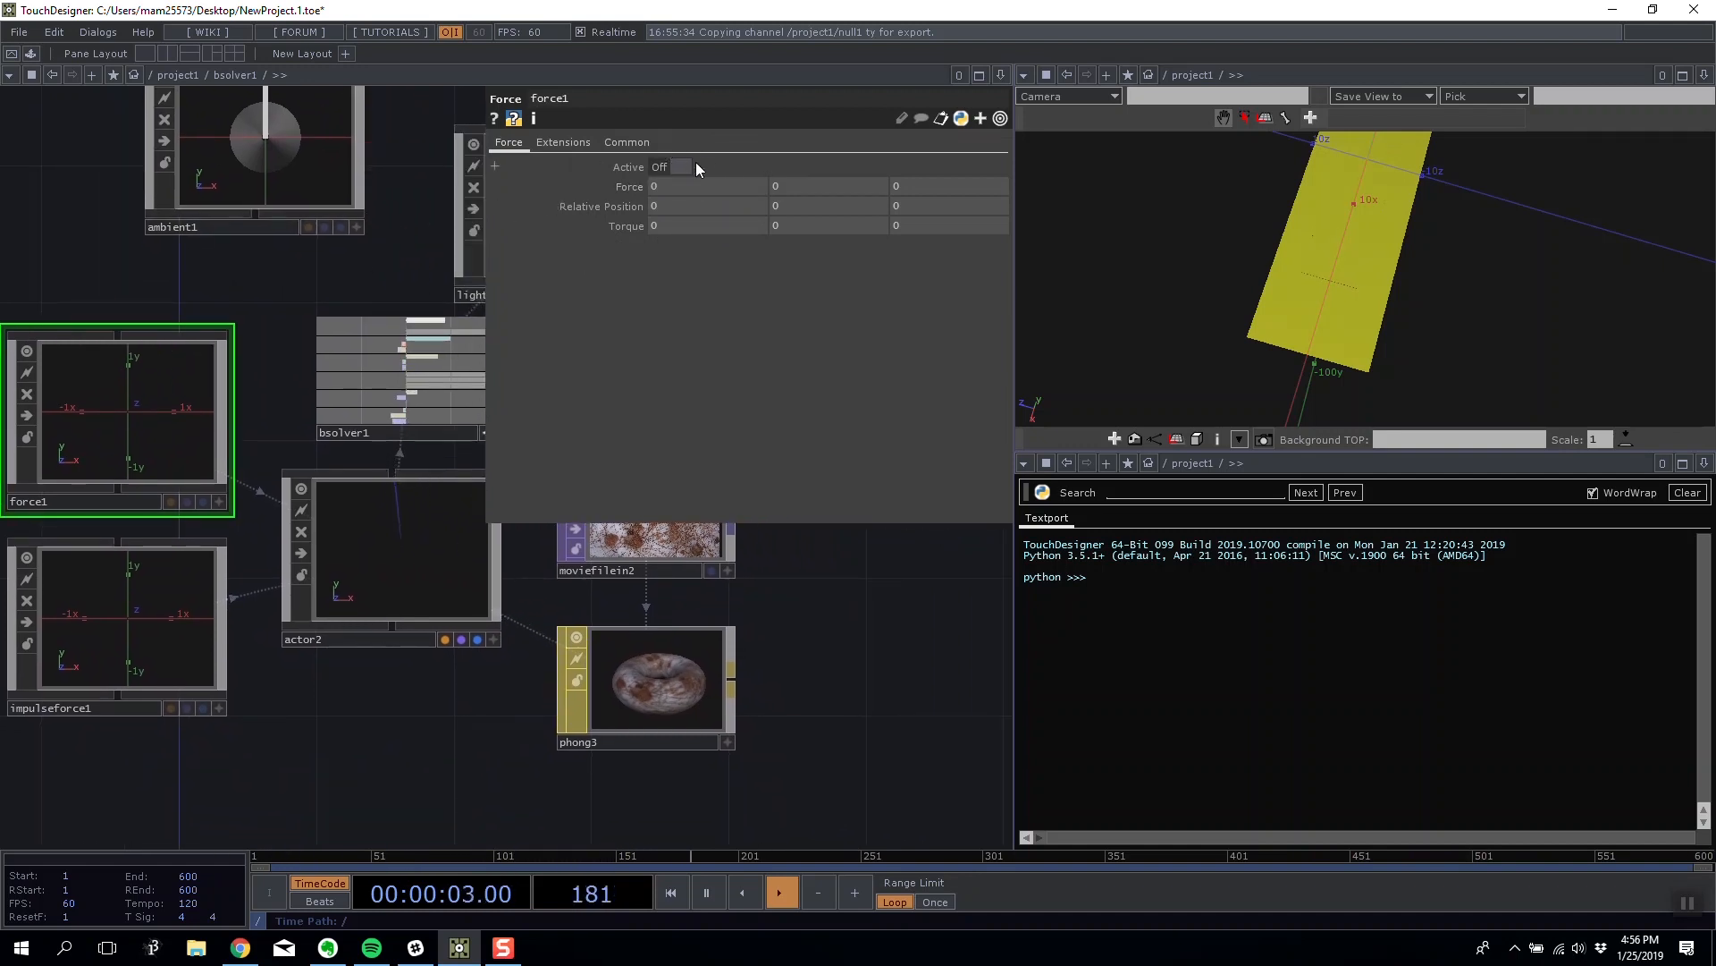
{"action": "scroll", "coordinate": [421, 307], "scroll_direction": "up", "scroll_amount": 5}
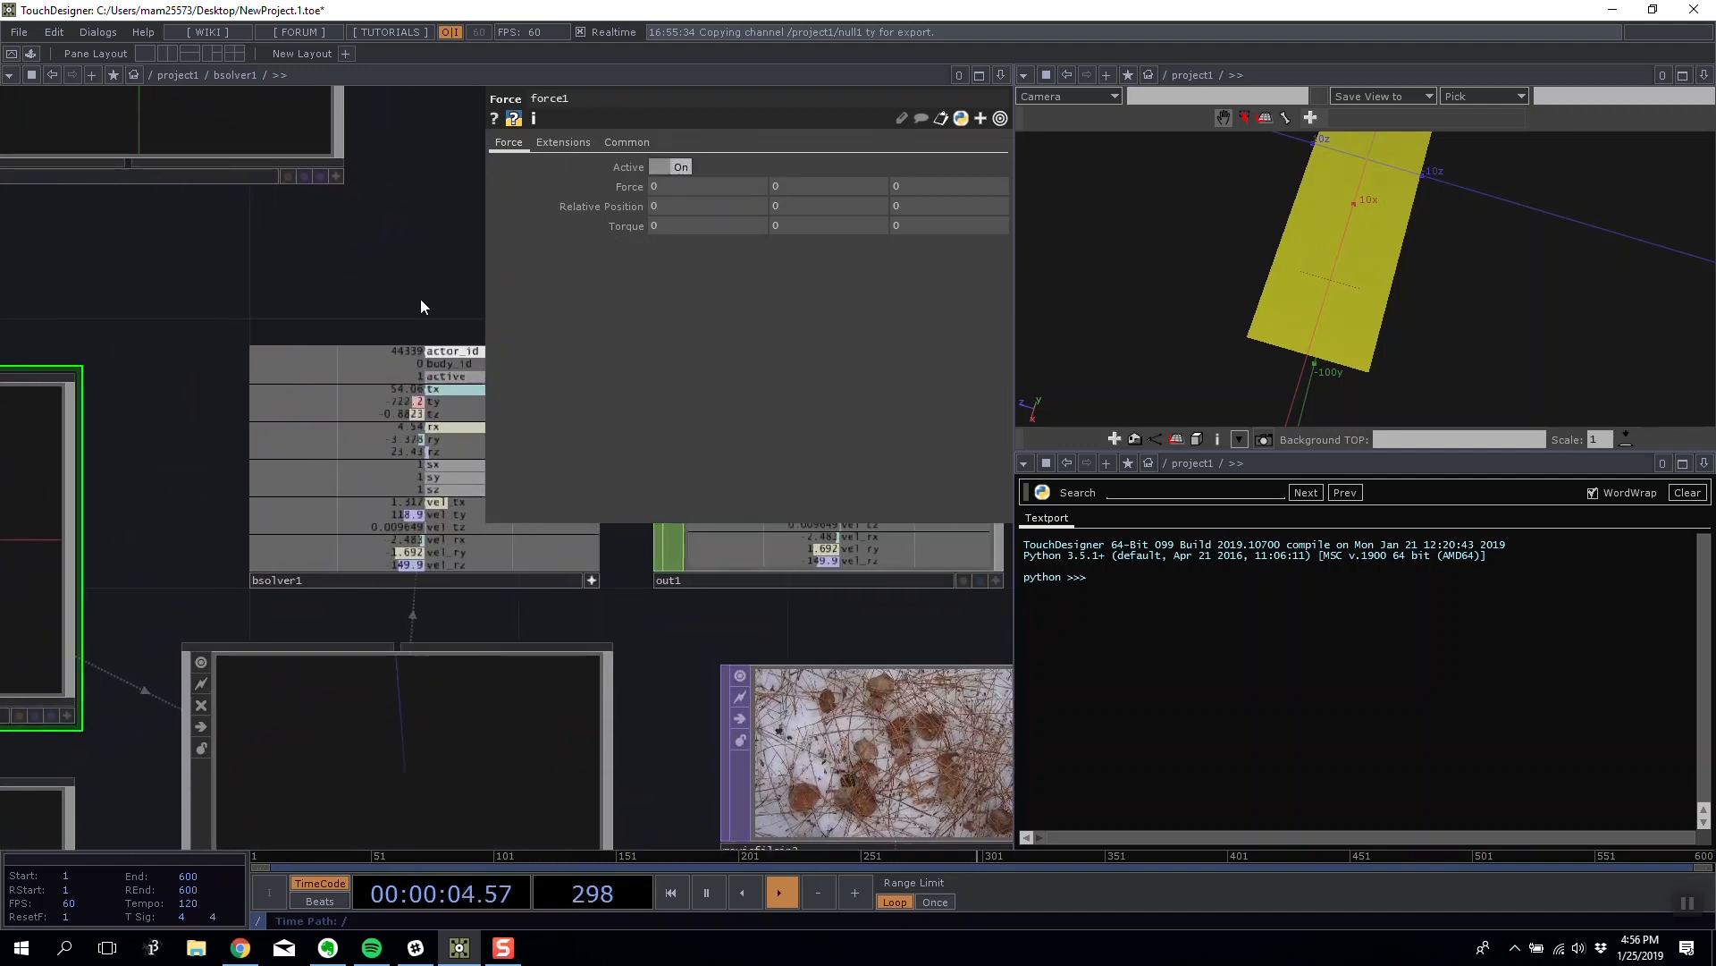
Re-initialize actor2 and drive force1's Z force with a CHOP Reference to the negated tz channel of bsolver1.
{"action": "left_click", "coordinate": [407, 594]}
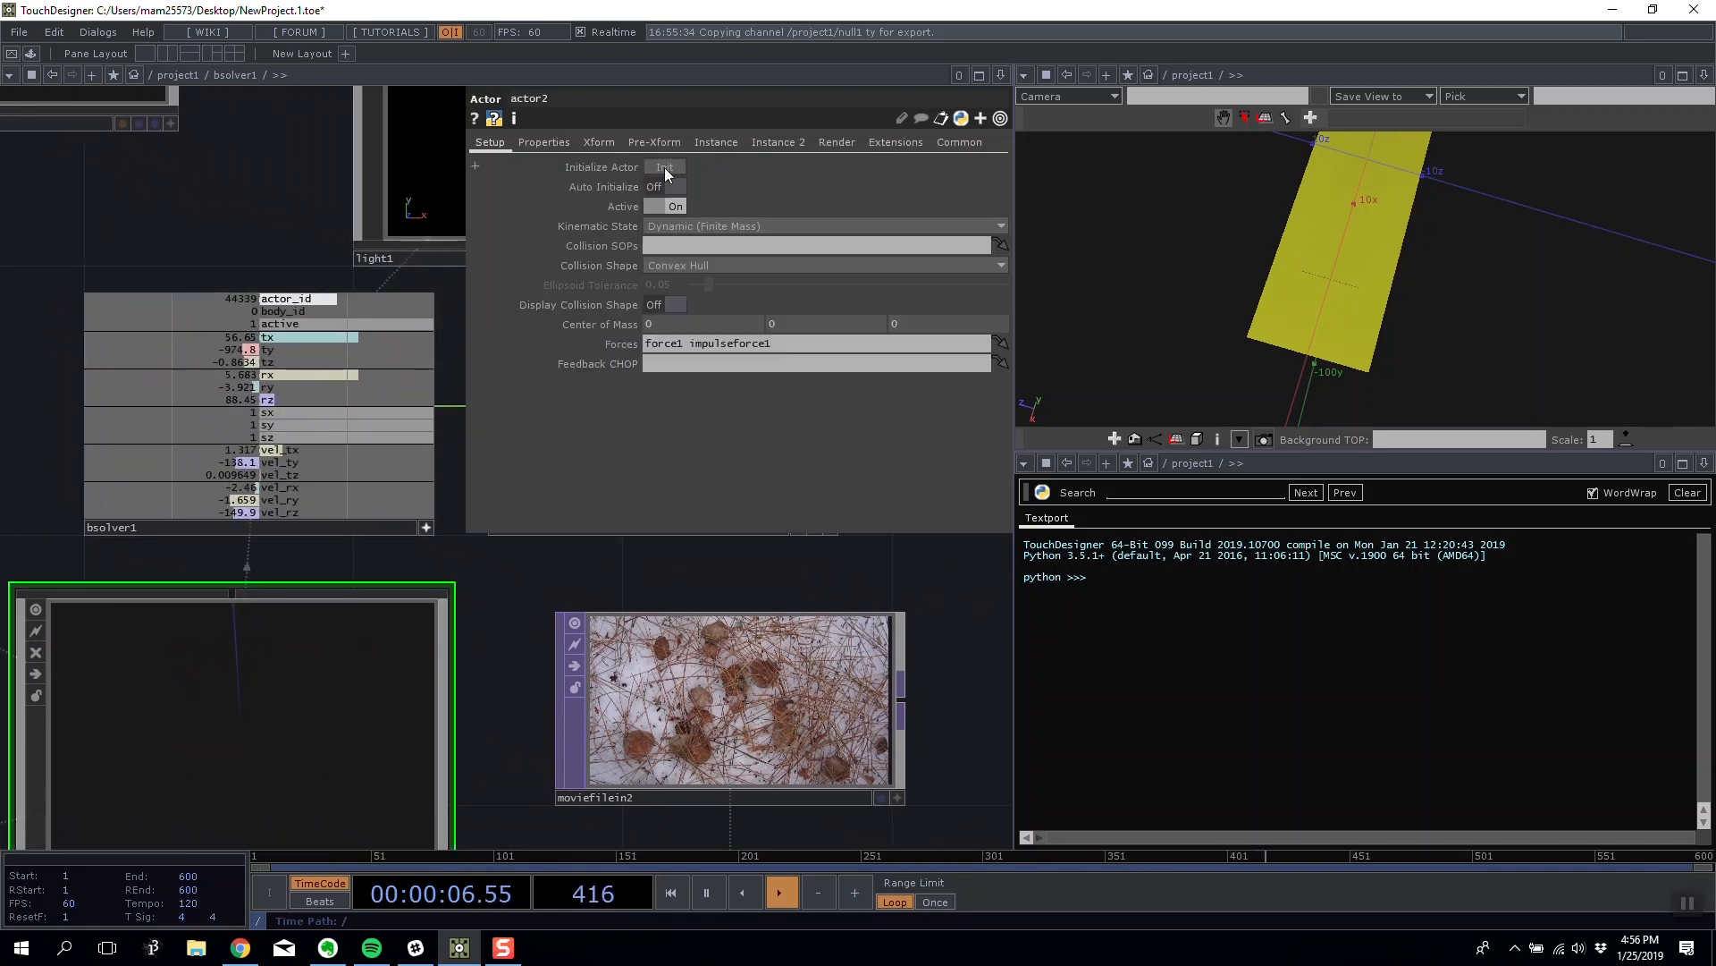
{"action": "left_click_drag", "start_coordinate": [416, 243], "coordinate": [698, 274]}
{"action": "left_click", "coordinate": [176, 438]}
{"action": "left_click_drag", "start_coordinate": [161, 281], "coordinate": [0, 336]}
{"action": "scroll", "coordinate": [327, 313], "scroll_direction": "up", "scroll_amount": 5}
{"action": "left_click_drag", "start_coordinate": [321, 526], "coordinate": [930, 186]}
{"action": "left_click", "coordinate": [939, 182]}
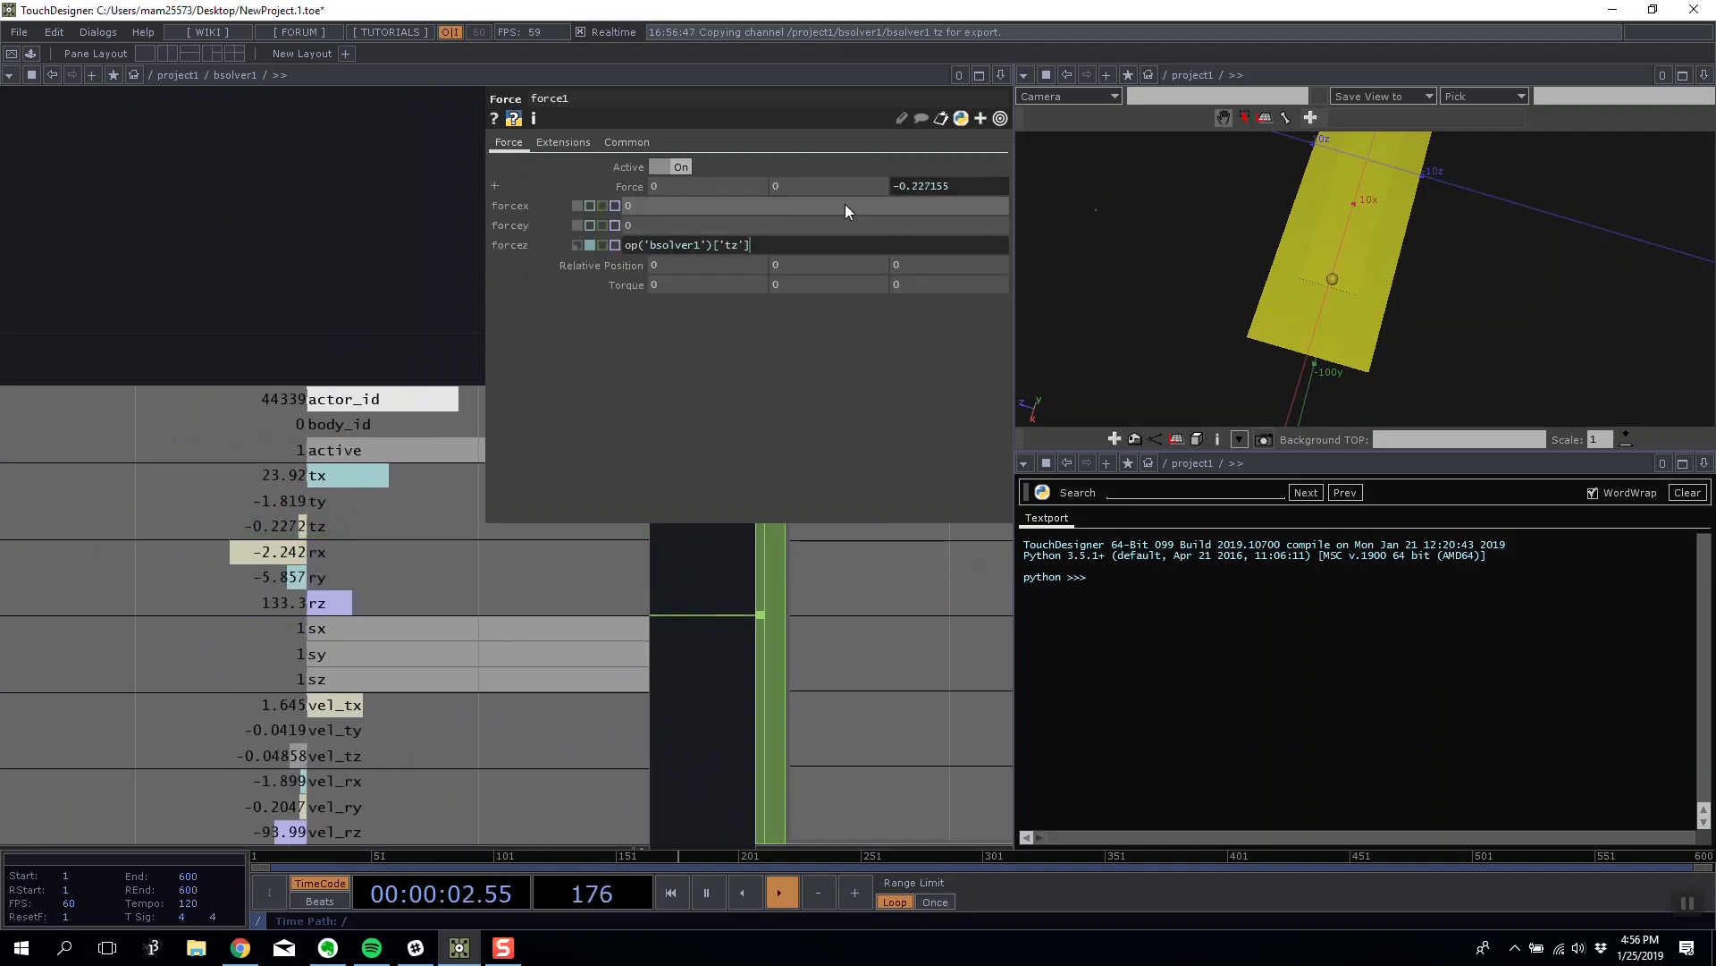
{"action": "type", "text": "-"}
{"action": "left_click", "coordinate": [287, 265]}
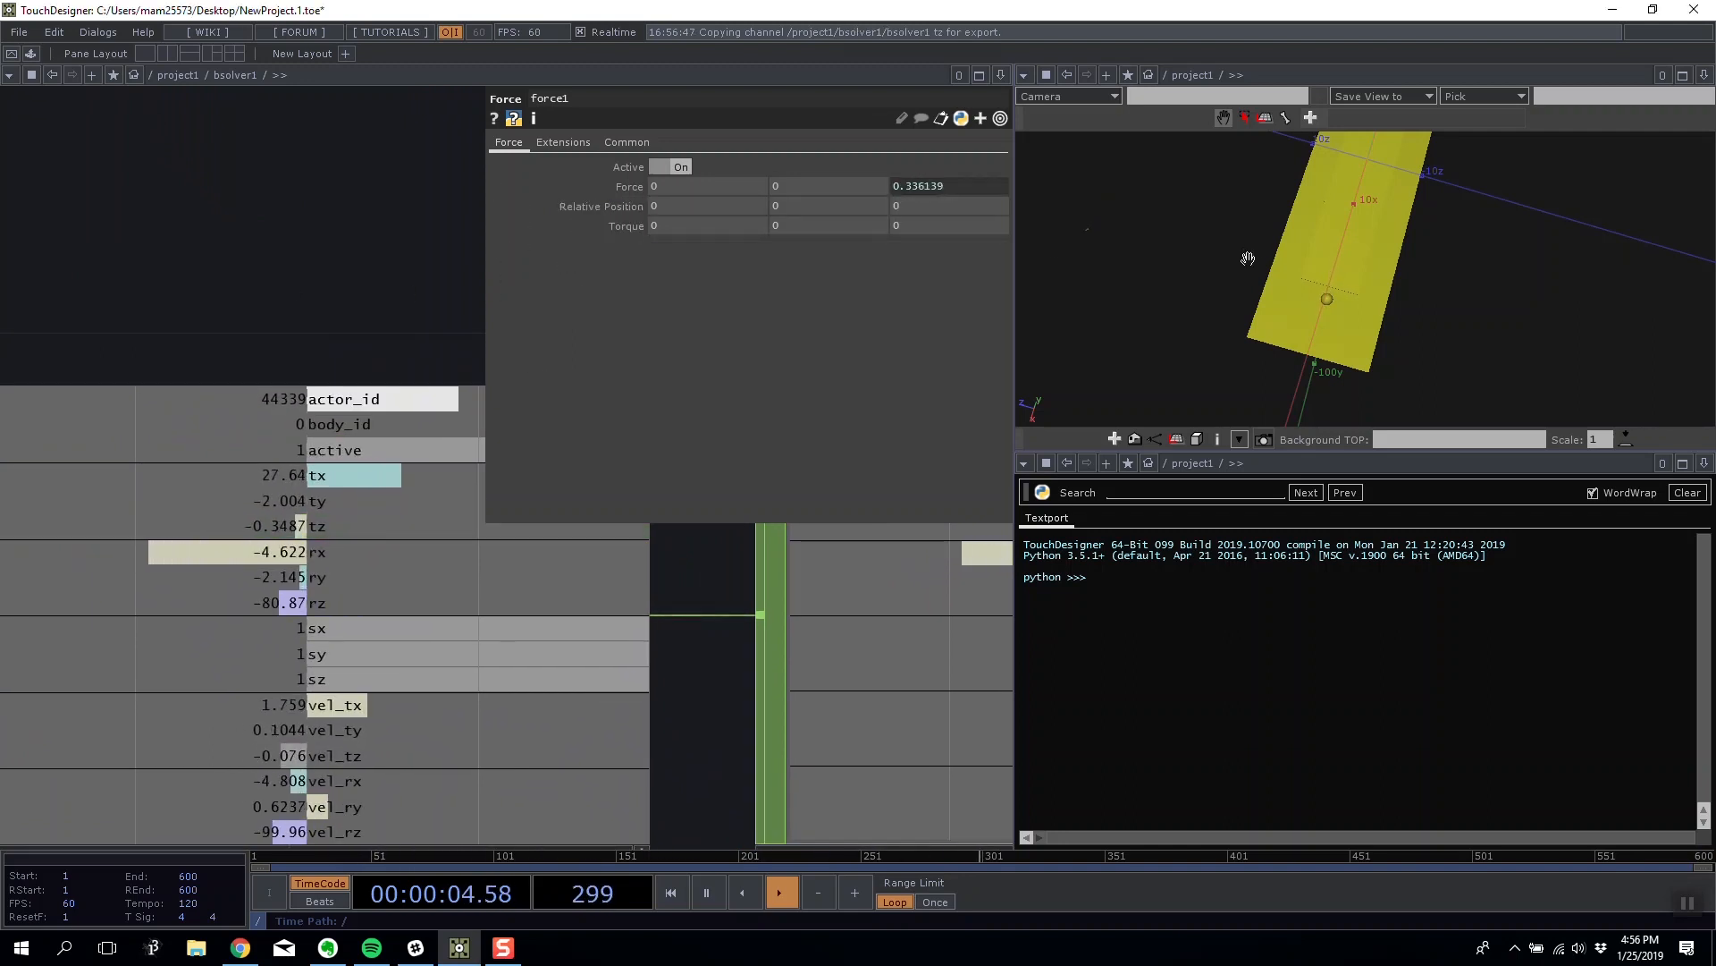
Re-initialize actor2, watch the sphere roll on the seesaw up close, and review force1's Z force.
{"action": "left_click_drag", "start_coordinate": [1368, 299], "coordinate": [1392, 318]}
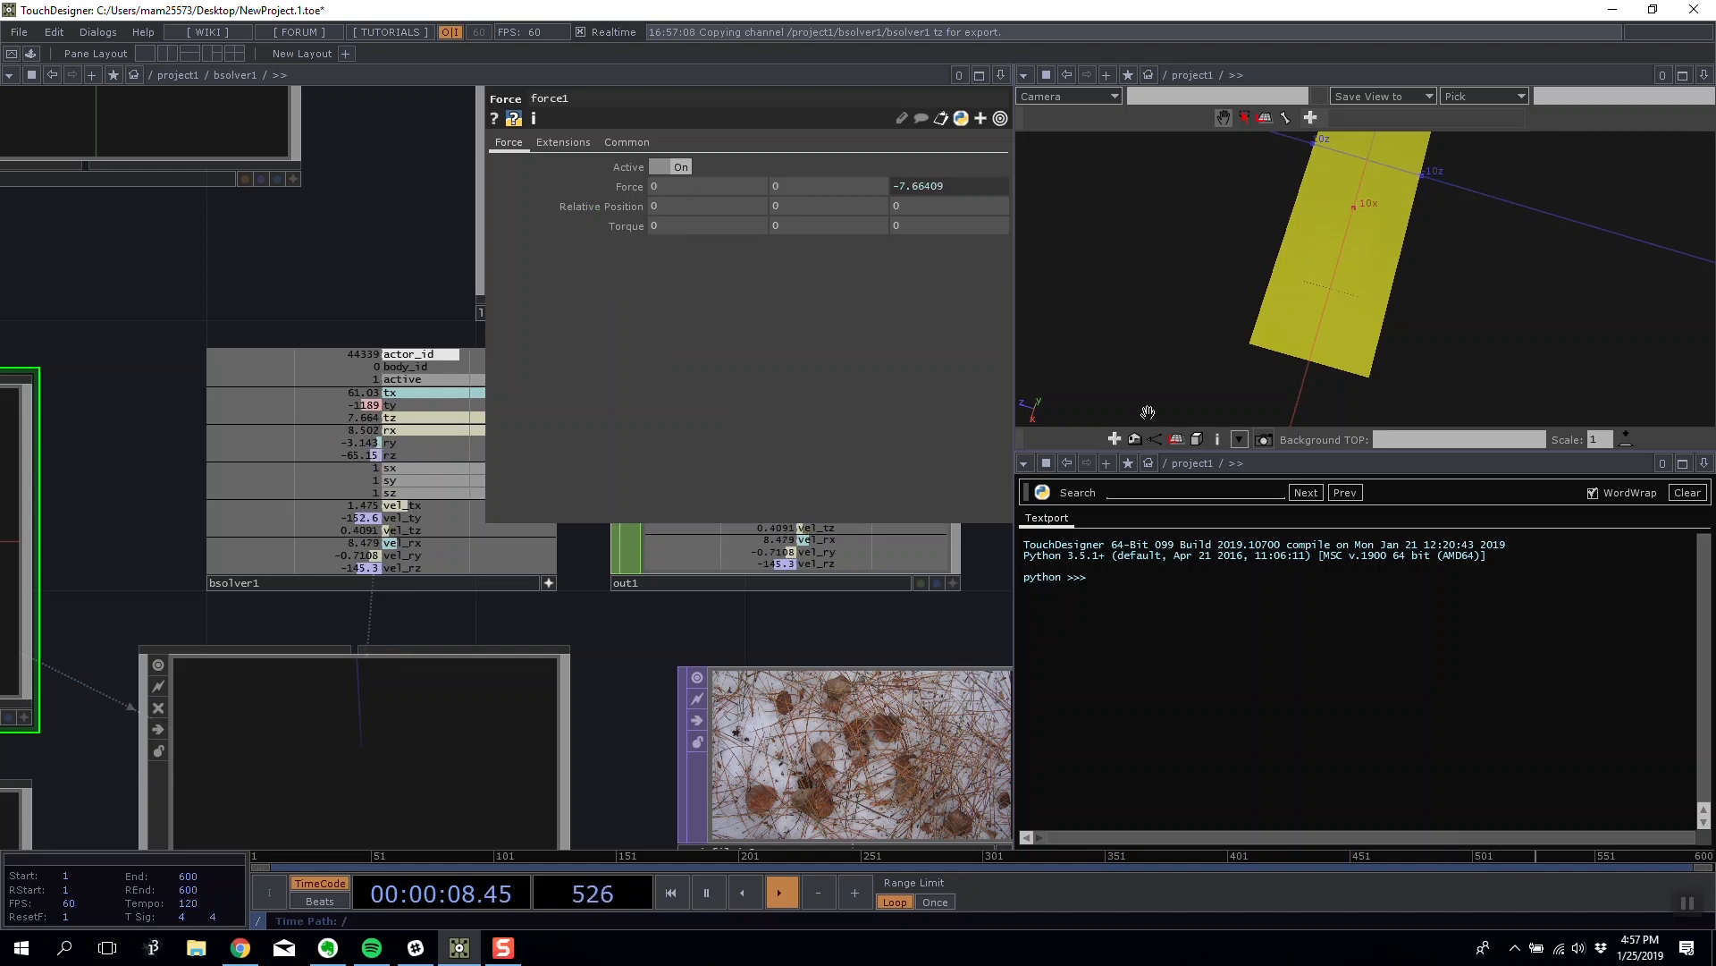
{"action": "left_click", "coordinate": [459, 701]}
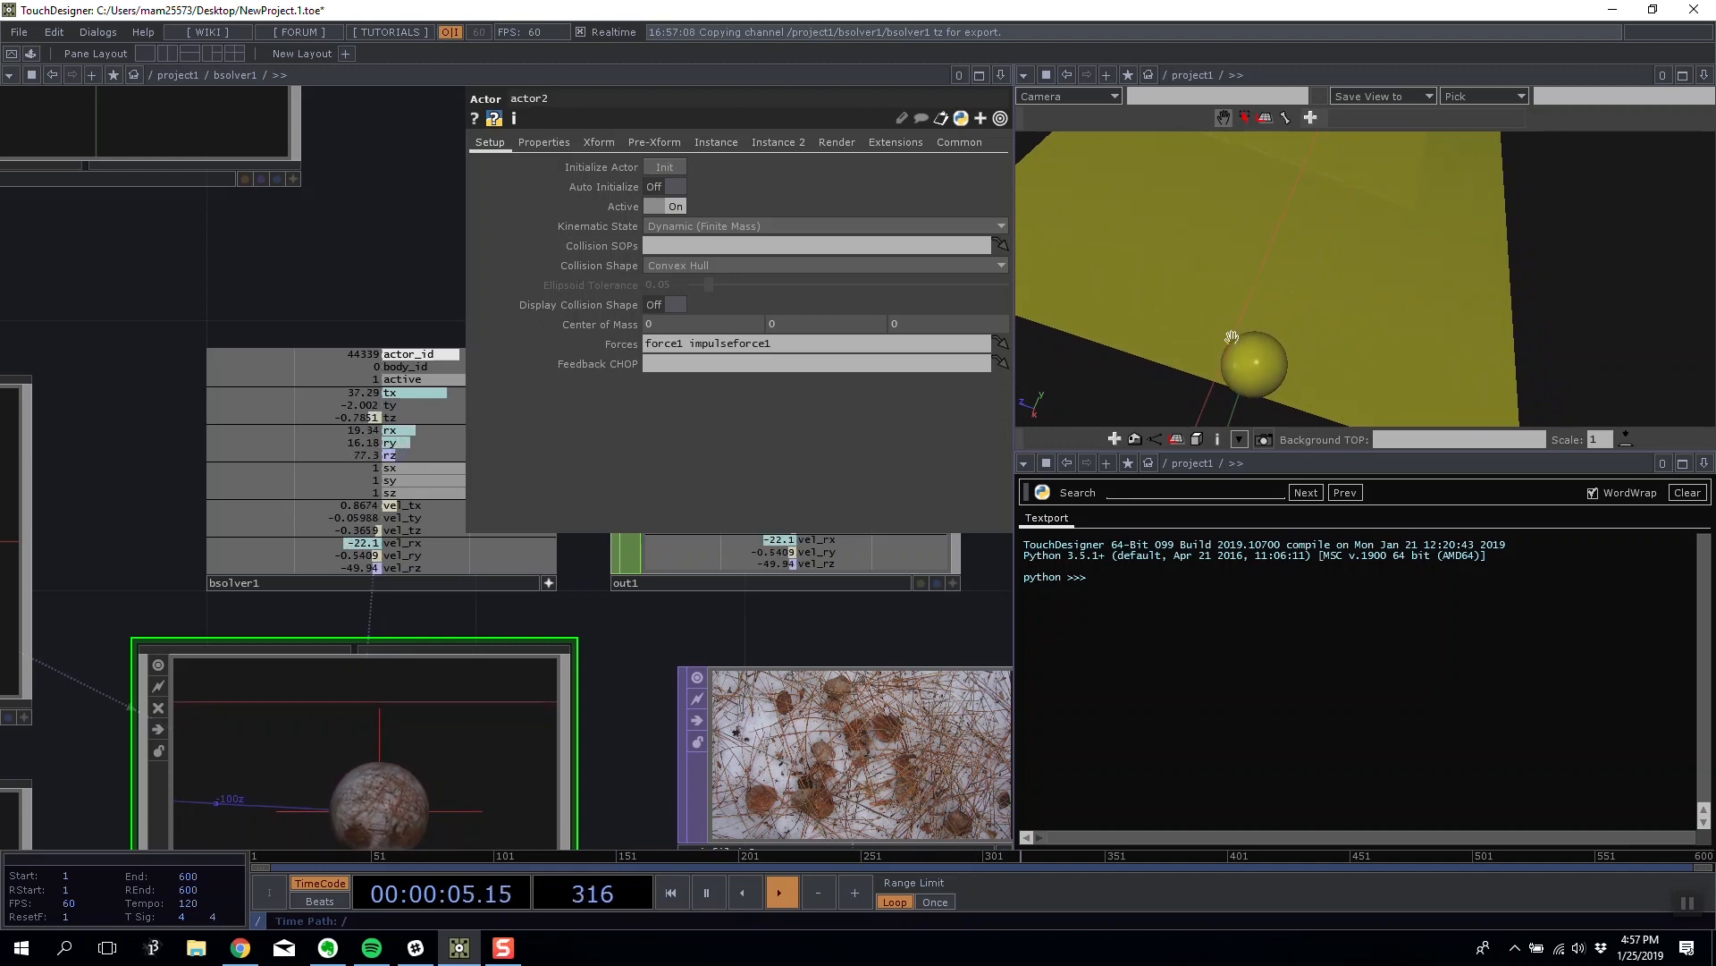
{"action": "left_click", "coordinate": [19, 440]}
{"action": "left_click_drag", "start_coordinate": [135, 312], "coordinate": [186, 241]}
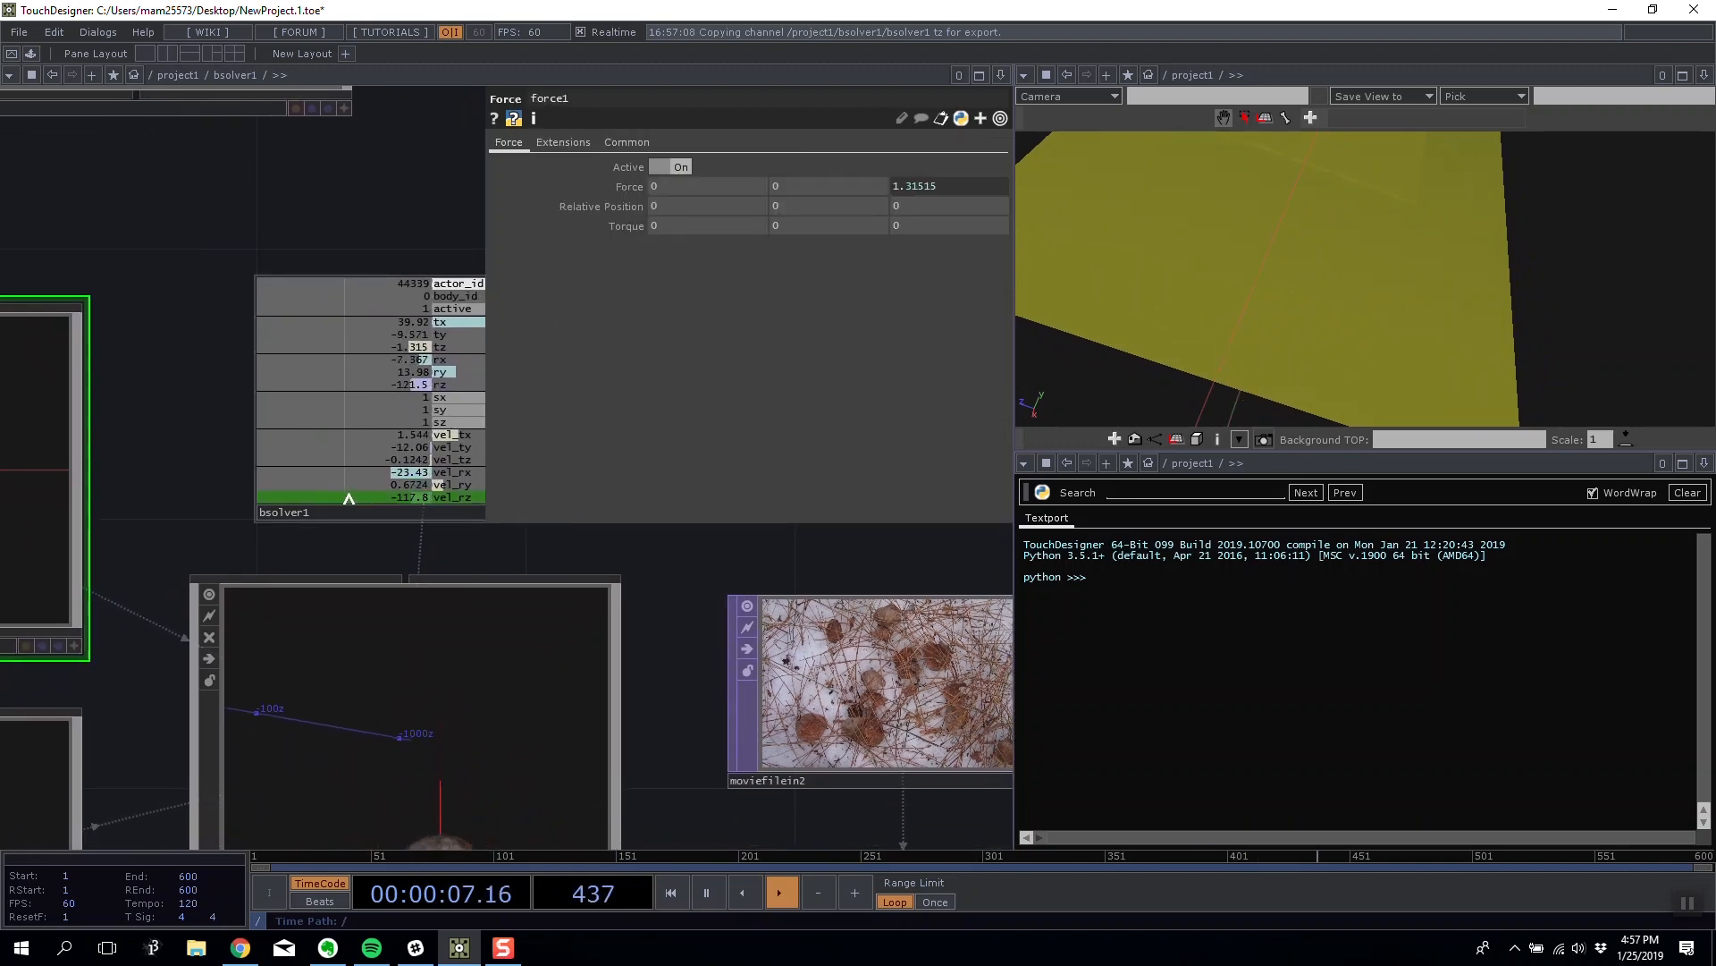
{"action": "left_click", "coordinate": [956, 189]}
{"action": "left_click_drag", "start_coordinate": [438, 229], "coordinate": [393, 229]}
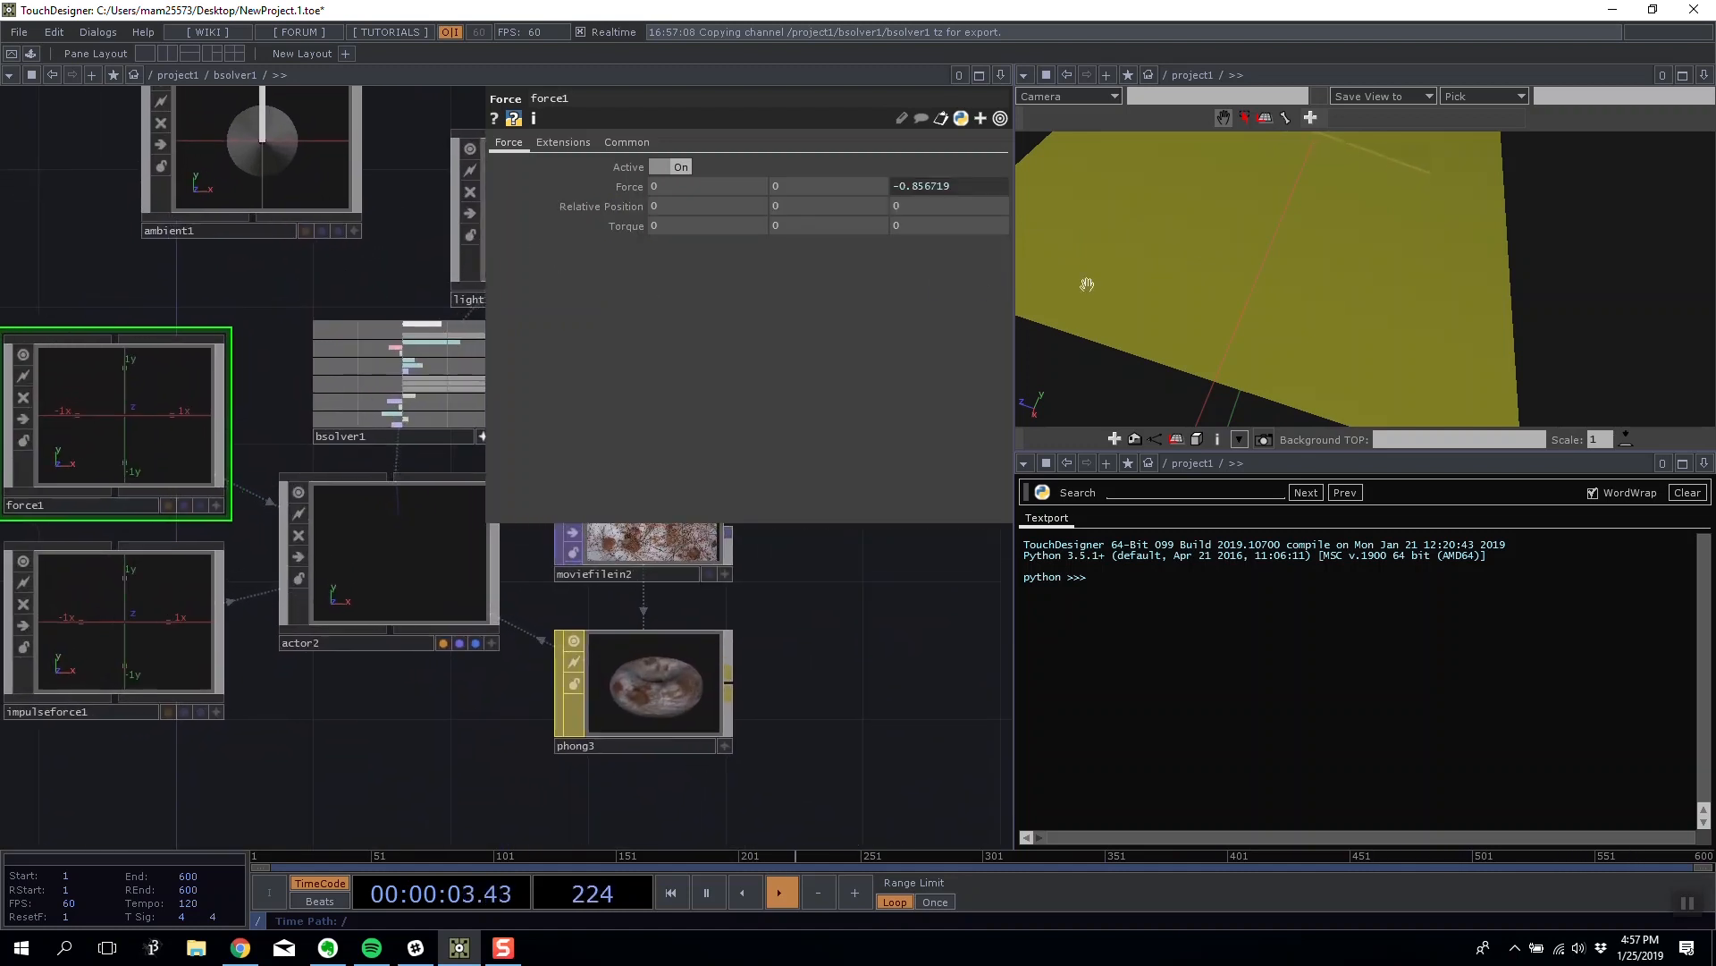
Switch the Geometry Viewer pane to a Panel view and re-initialize actor2.
{"action": "left_click", "coordinate": [1024, 77]}
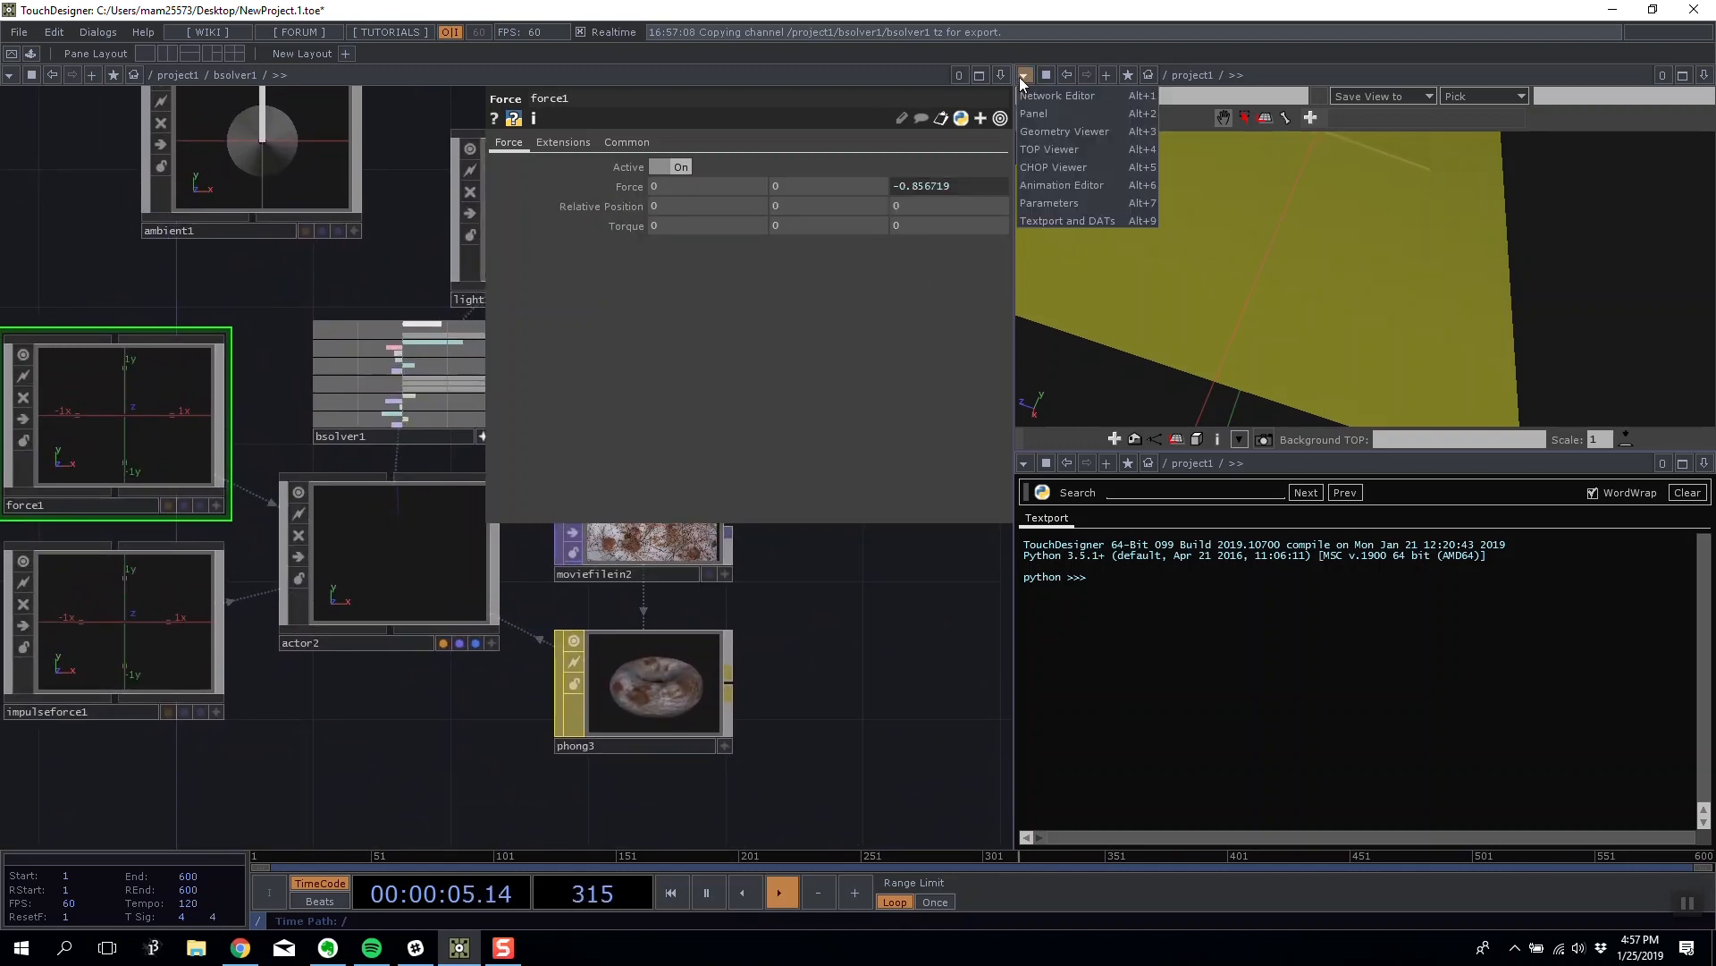
{"action": "left_click", "coordinate": [1051, 113]}
{"action": "left_click", "coordinate": [436, 558]}
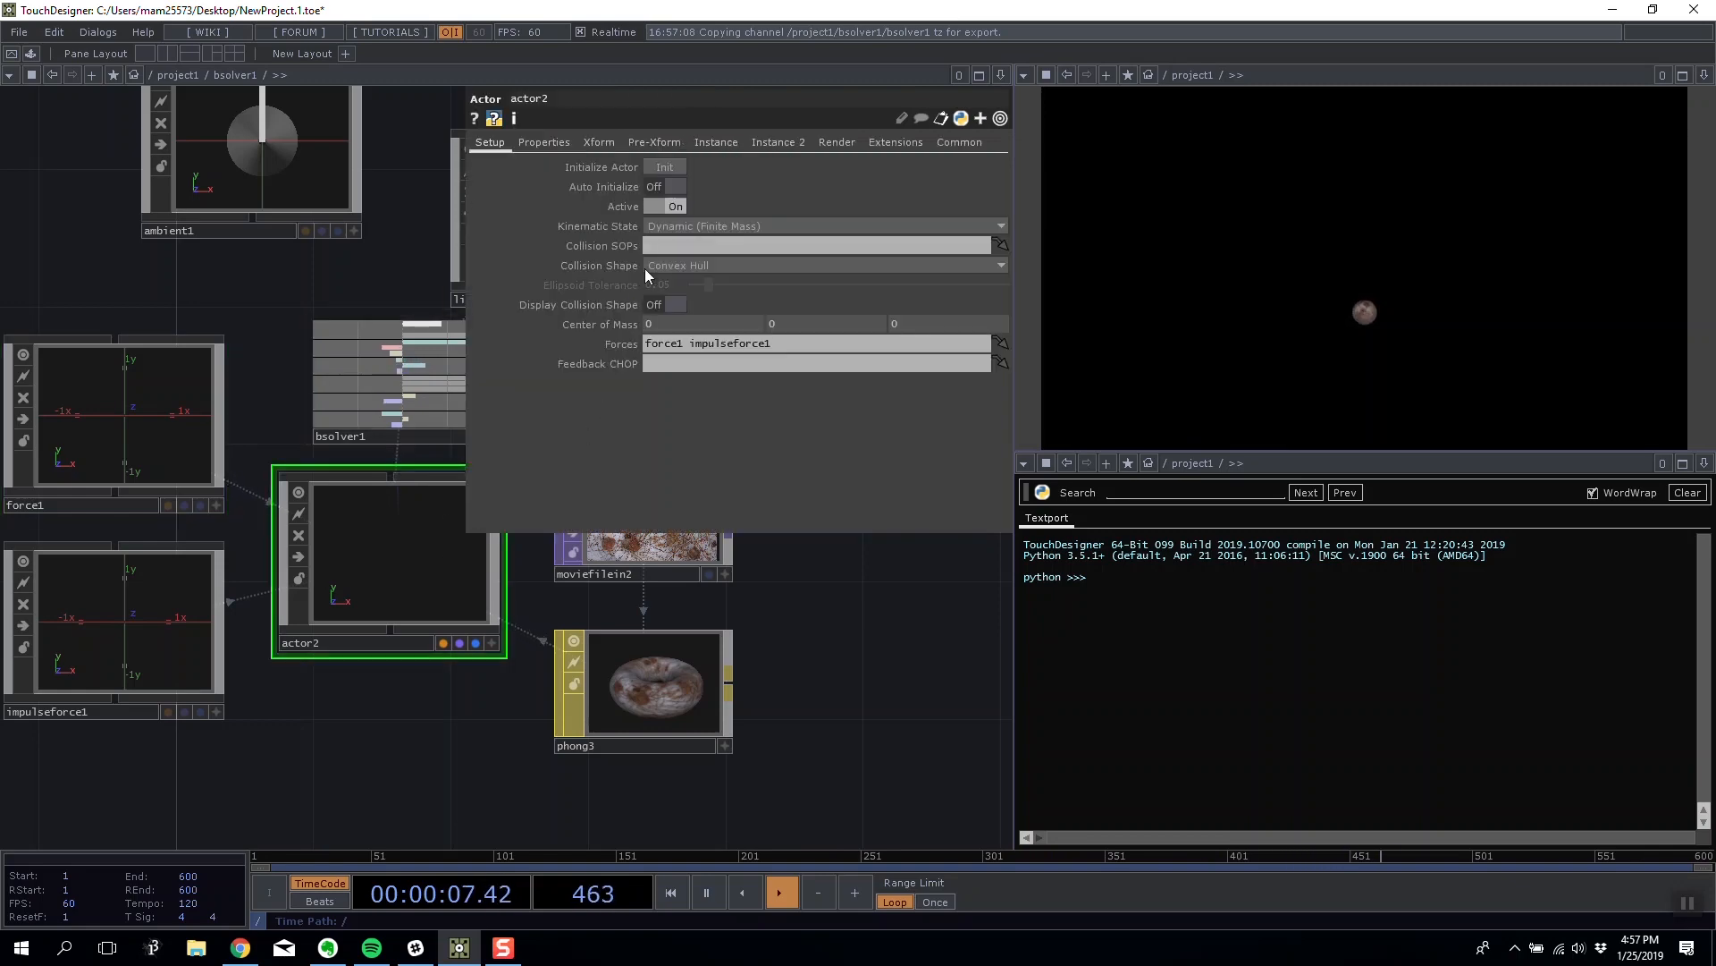
{"action": "left_click", "coordinate": [664, 167]}
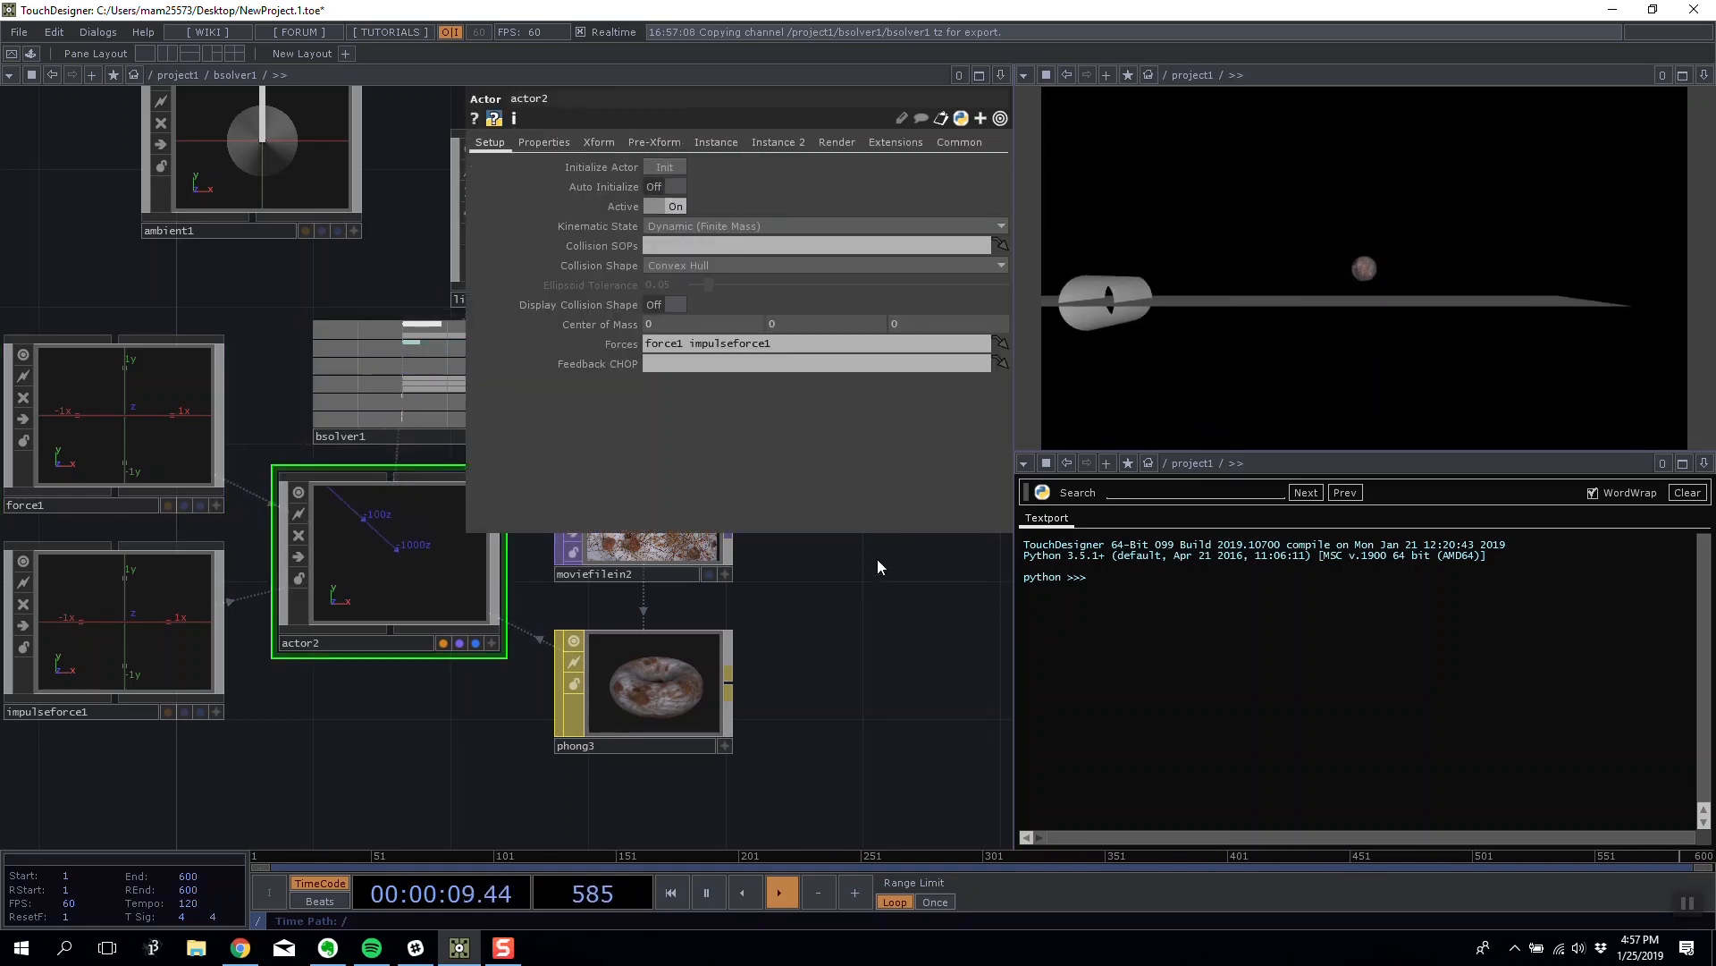
Go back up to project1 and add + 10 to cam1's Y translation expression op('null1')['ty'].
{"action": "scroll", "coordinate": [563, 653], "scroll_direction": "down", "scroll_amount": 5}
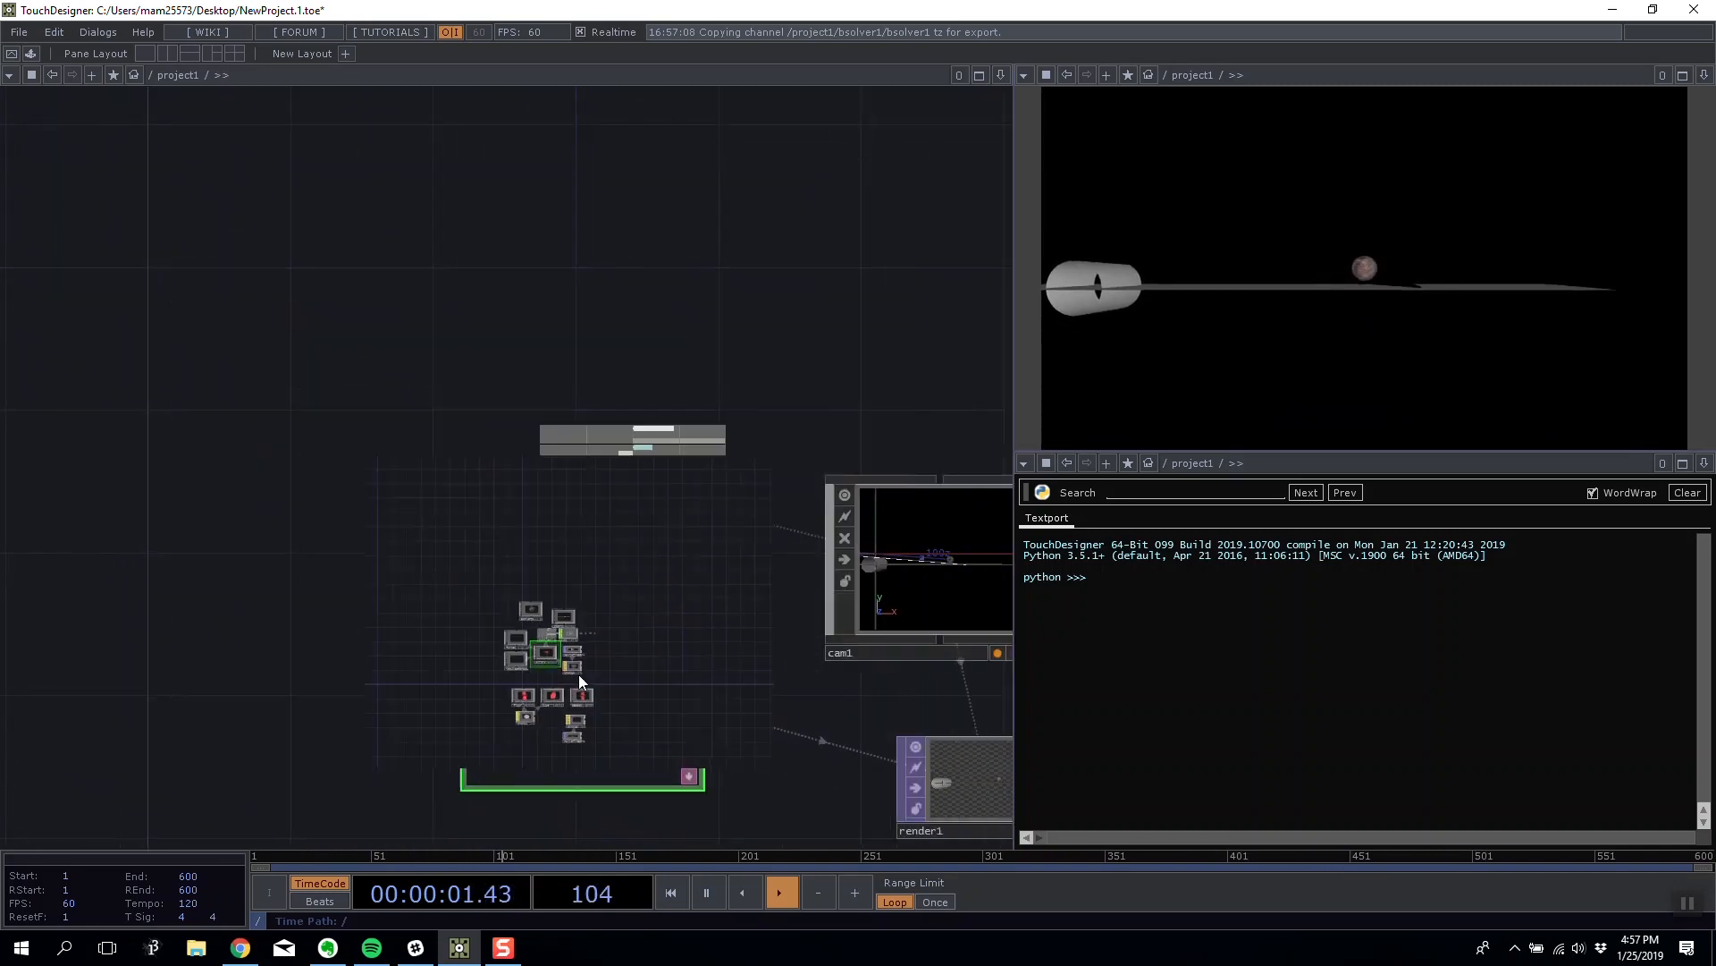
{"action": "left_click", "coordinate": [597, 565]}
{"action": "left_click_drag", "start_coordinate": [836, 547], "coordinate": [734, 414]}
{"action": "left_click", "coordinate": [839, 212]}
{"action": "type", "text": "+"}
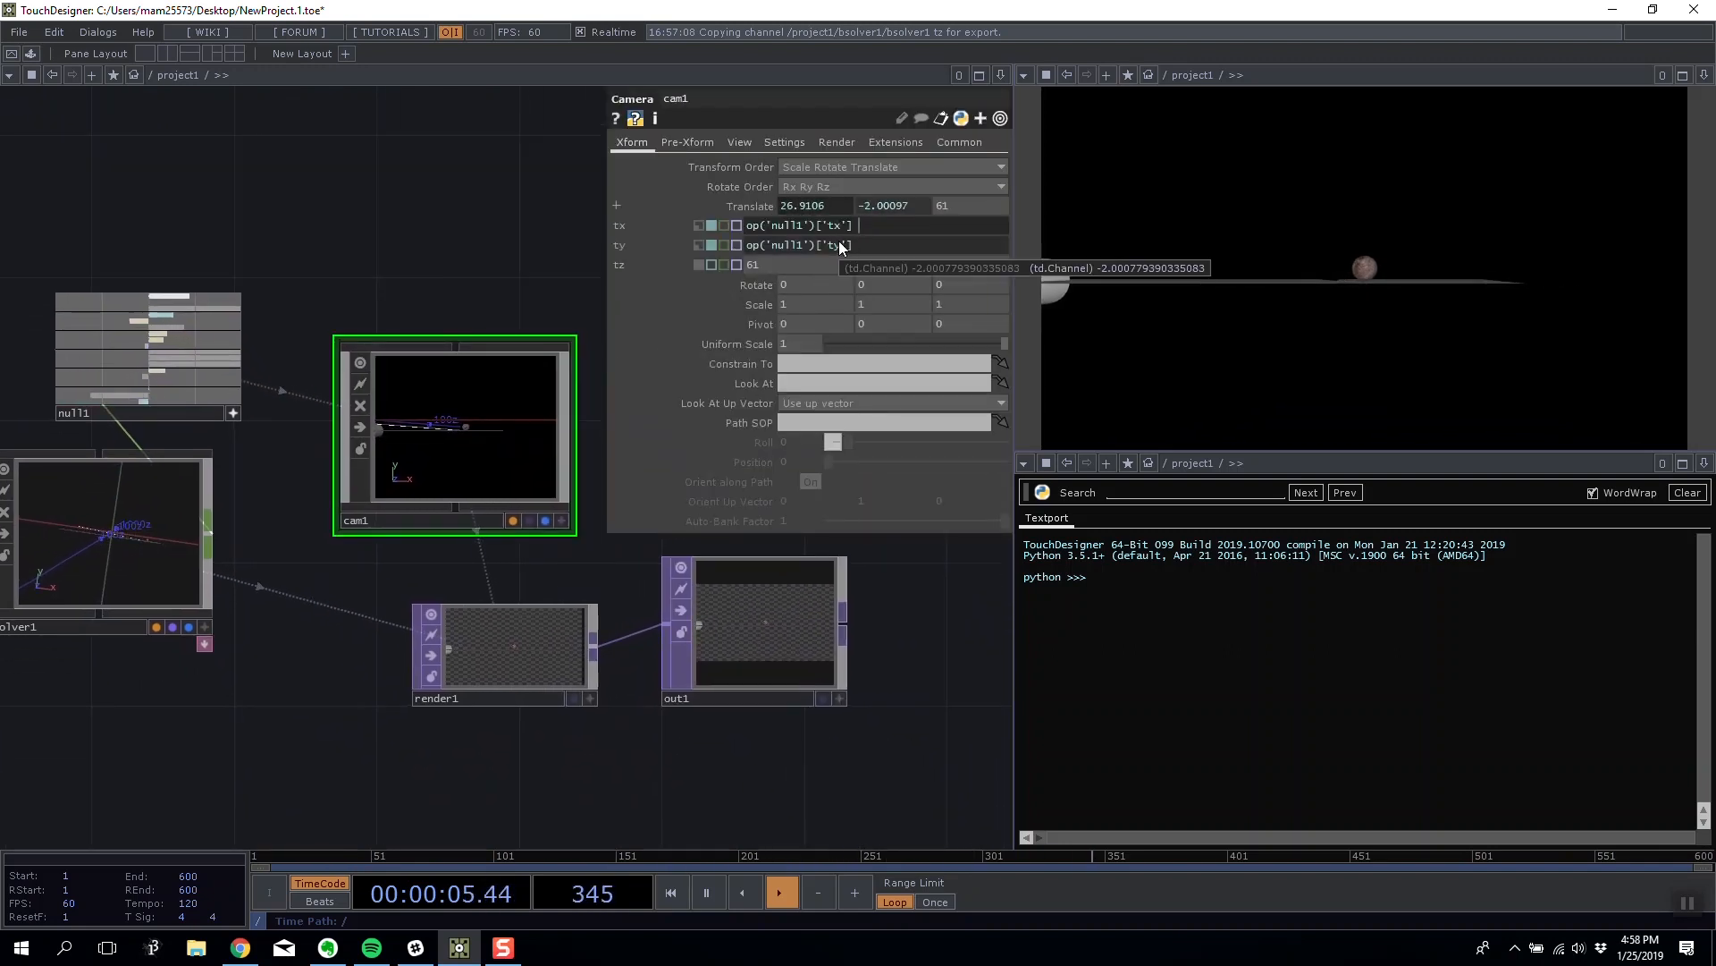
{"action": "key", "text": "BackSpace"}
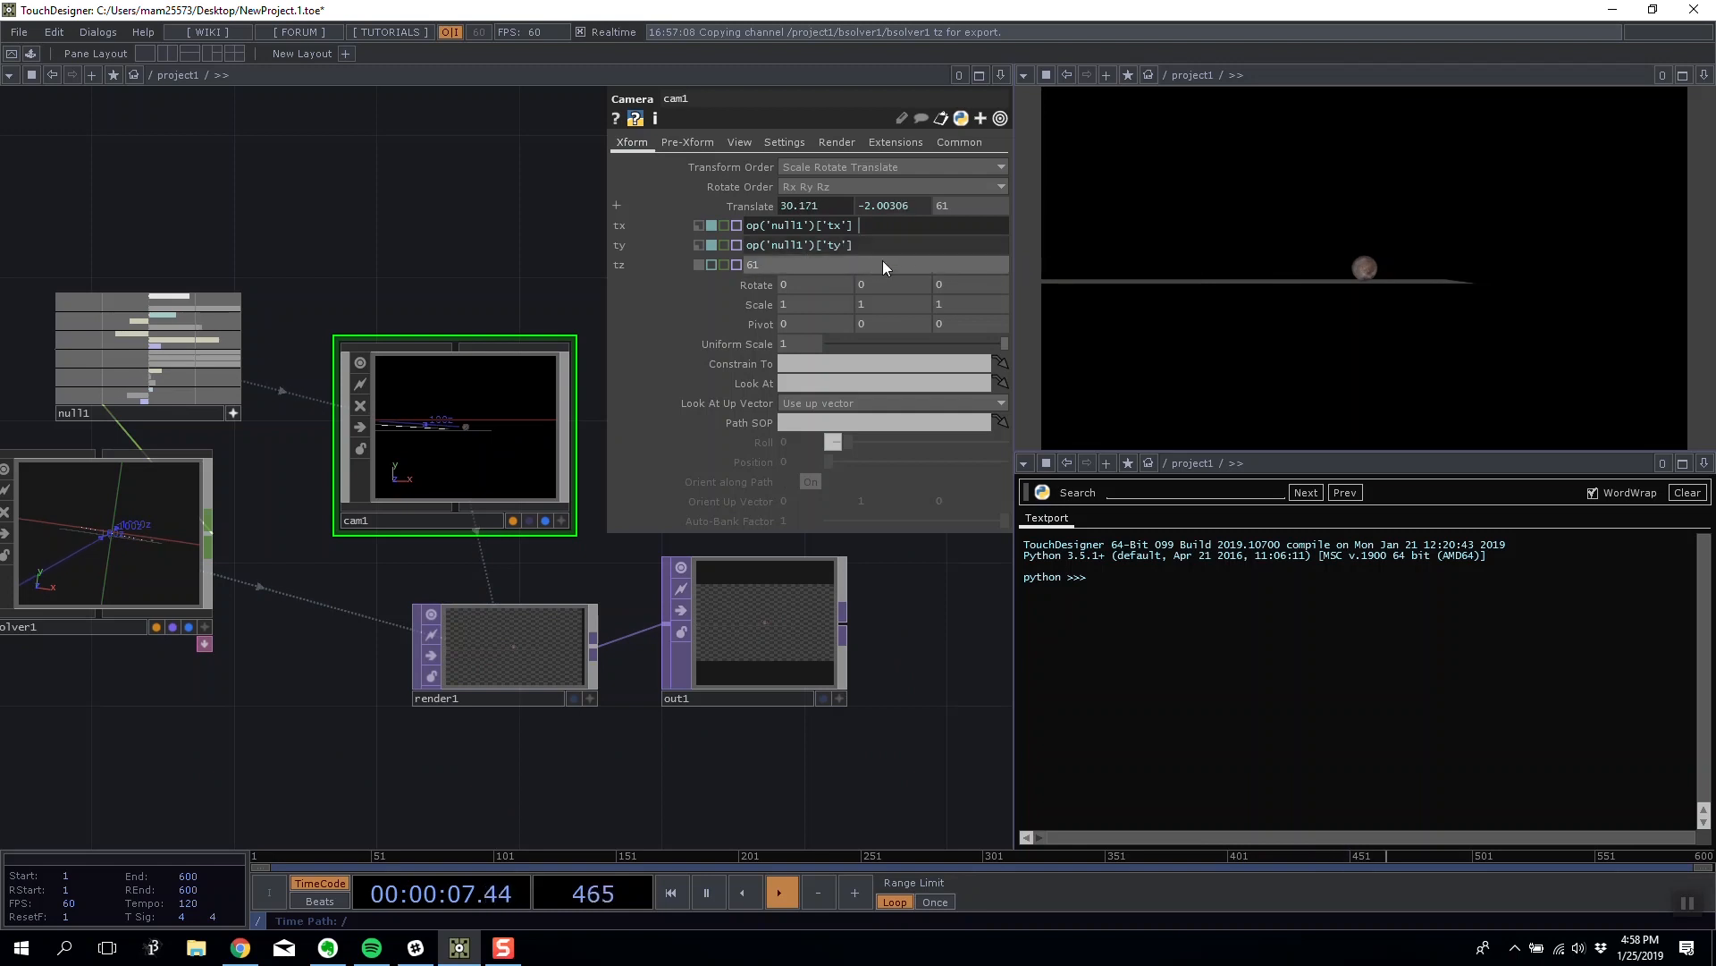
{"action": "left_click", "coordinate": [864, 234]}
{"action": "type", "text": "+ 10"}
{"action": "key", "text": "Return"}
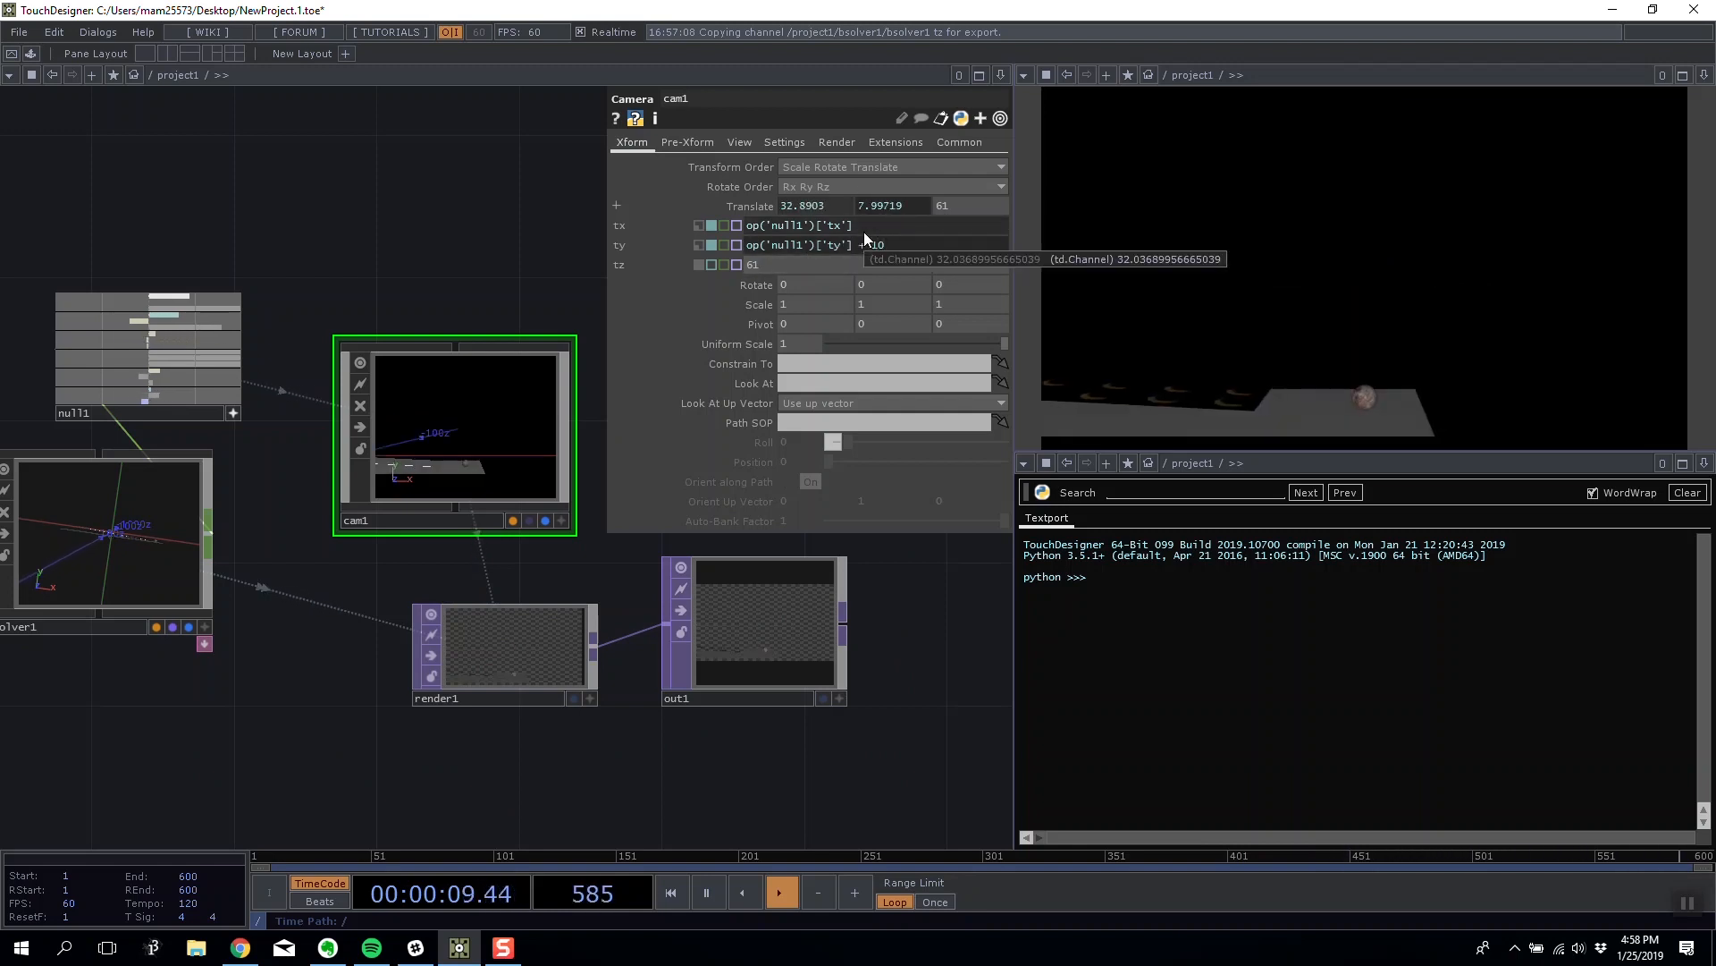
Re-initialize the bsolver1 simulation and set cam1's rotation to -10, 0, 0.
{"action": "middle_click_drag", "start_coordinate": [900, 284], "coordinate": [823, 191]}
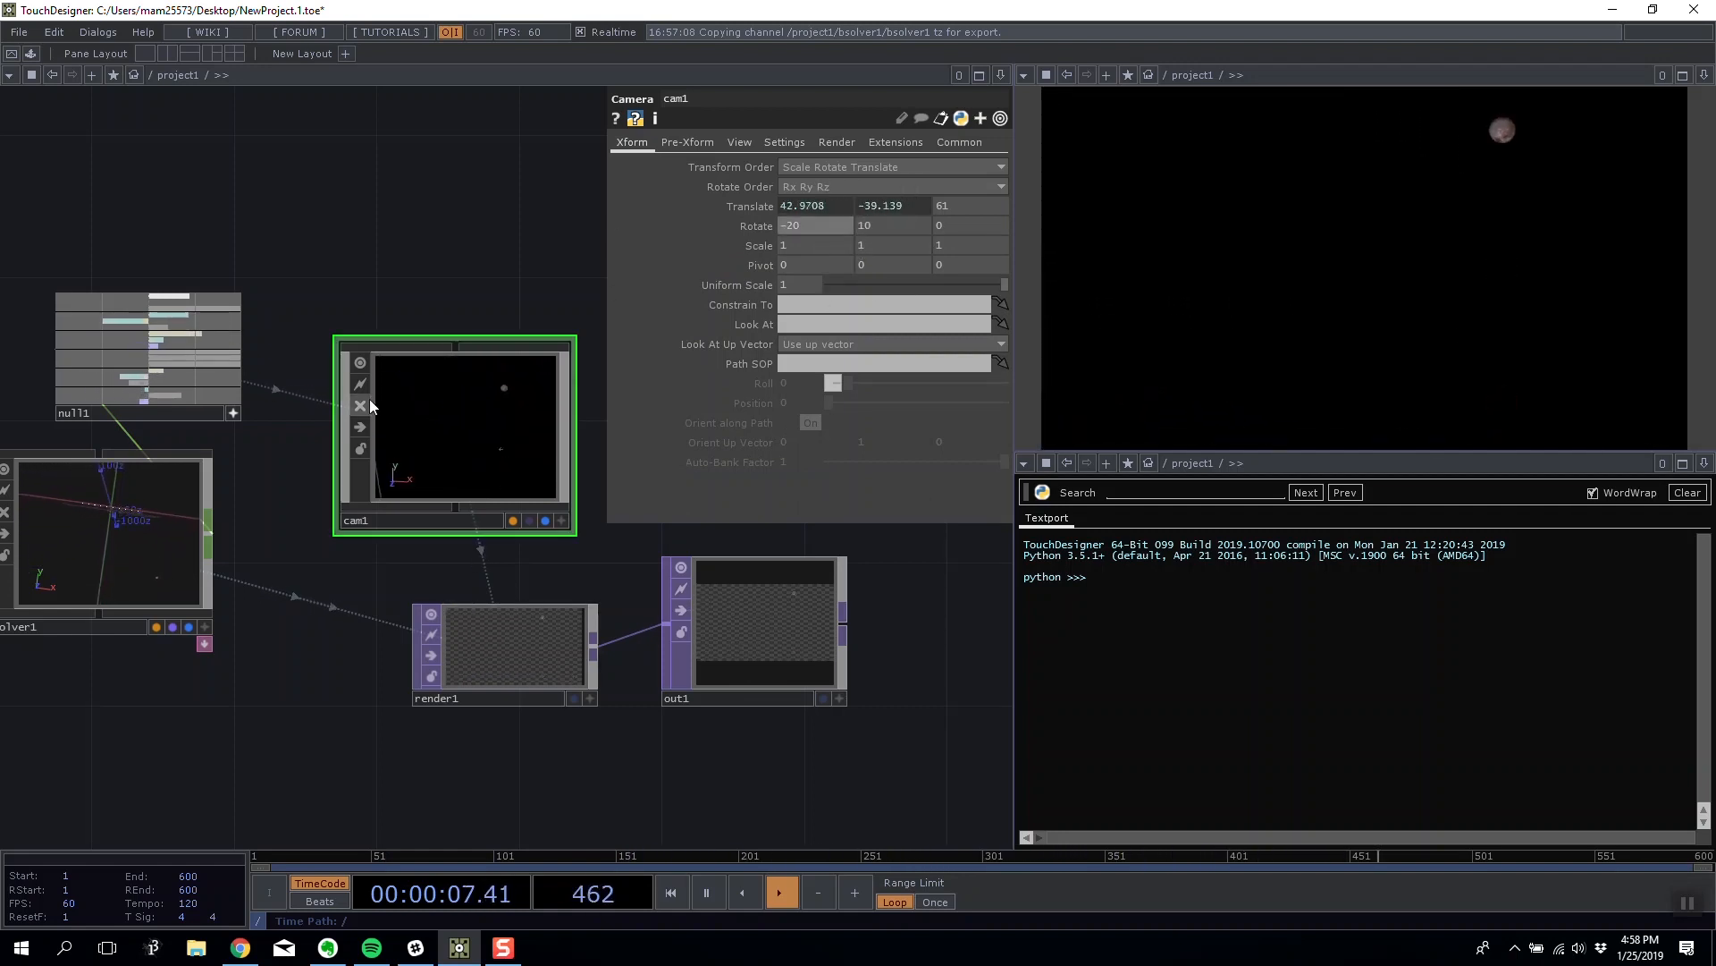
{"action": "left_click", "coordinate": [108, 536]}
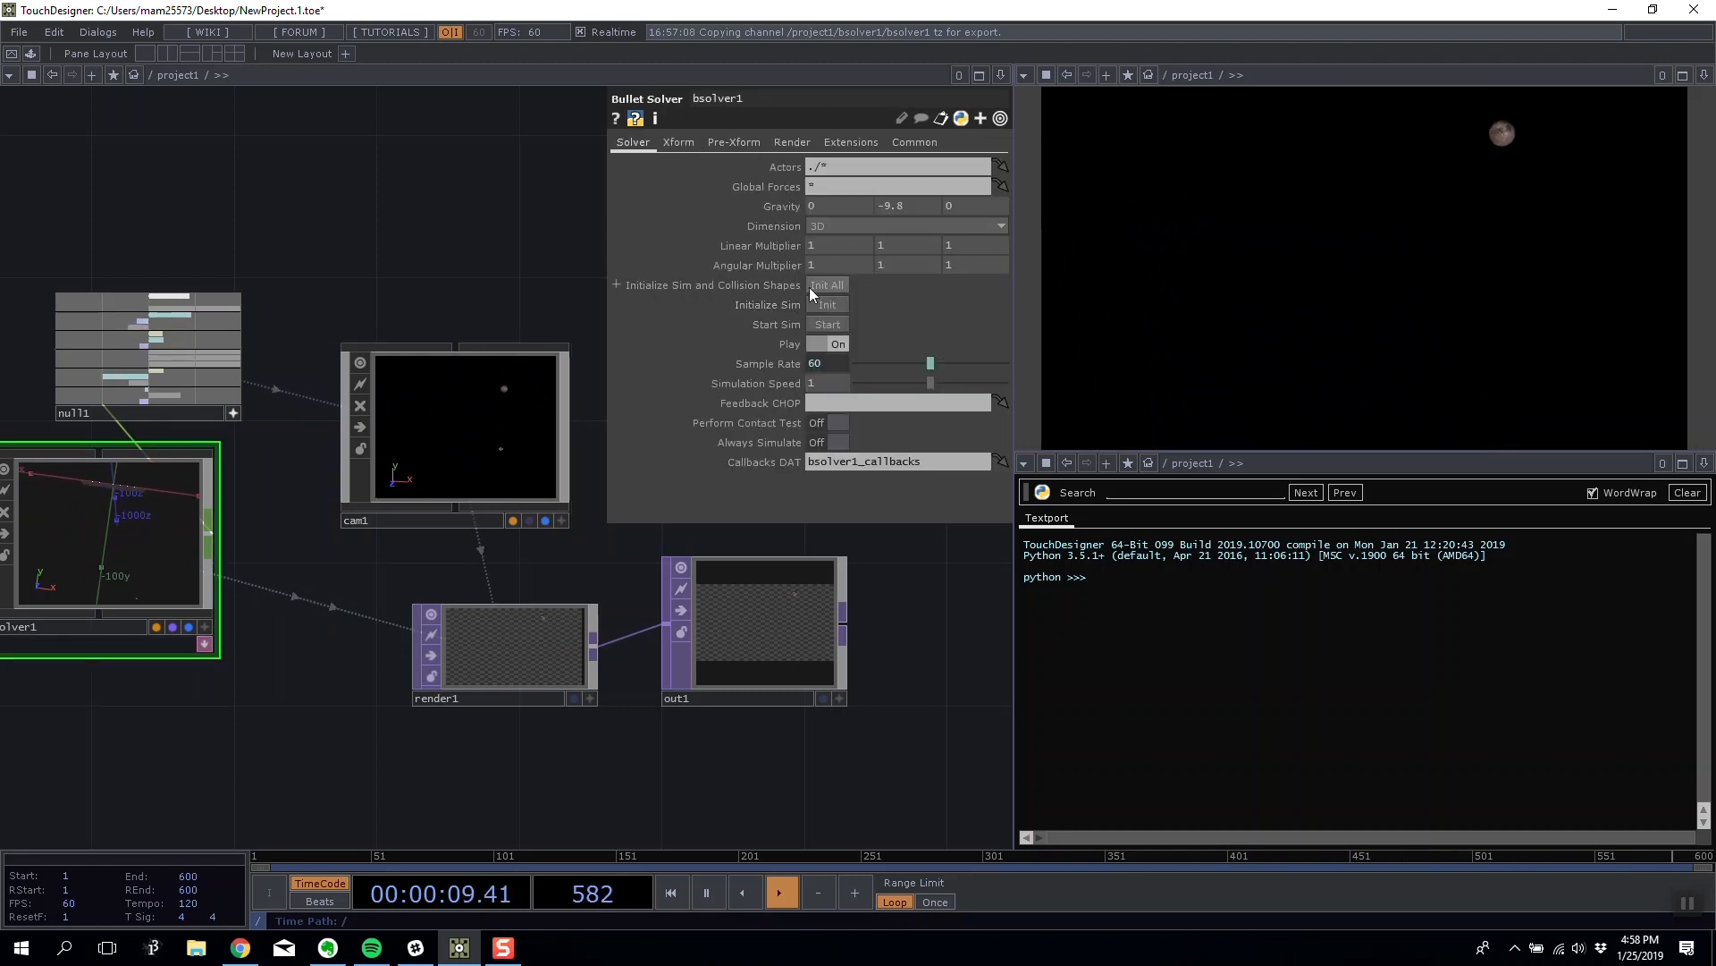
{"action": "left_click", "coordinate": [491, 376]}
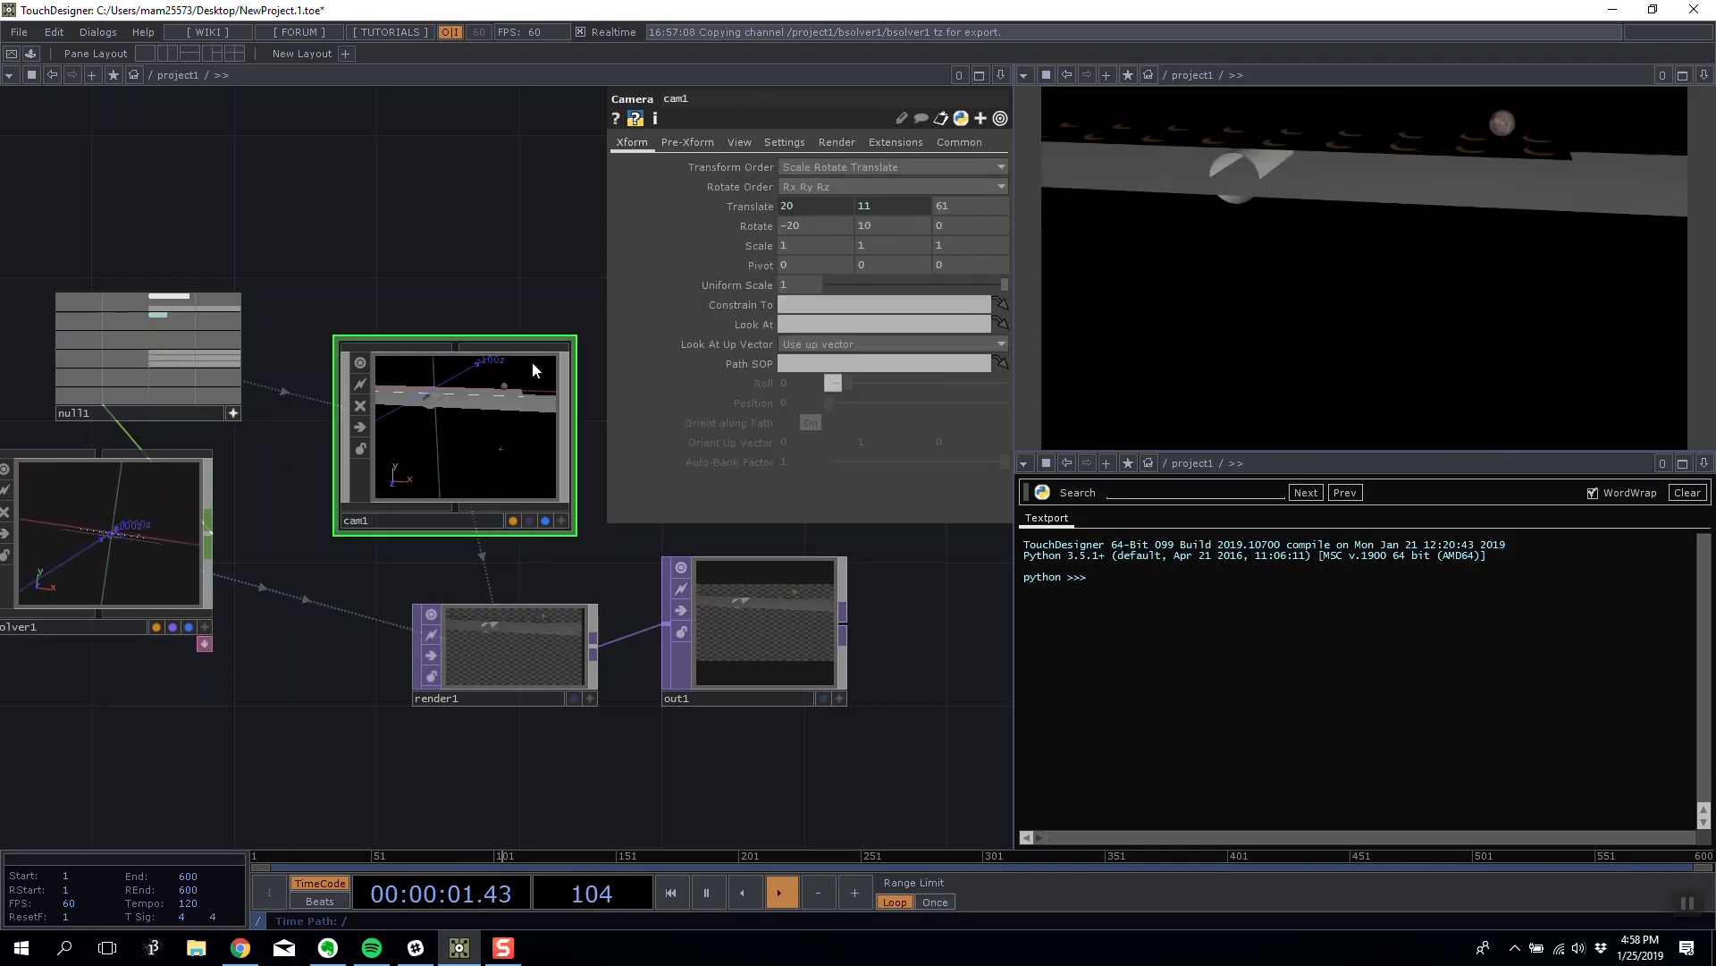
{"action": "left_click_drag", "start_coordinate": [813, 223], "coordinate": [902, 202]}
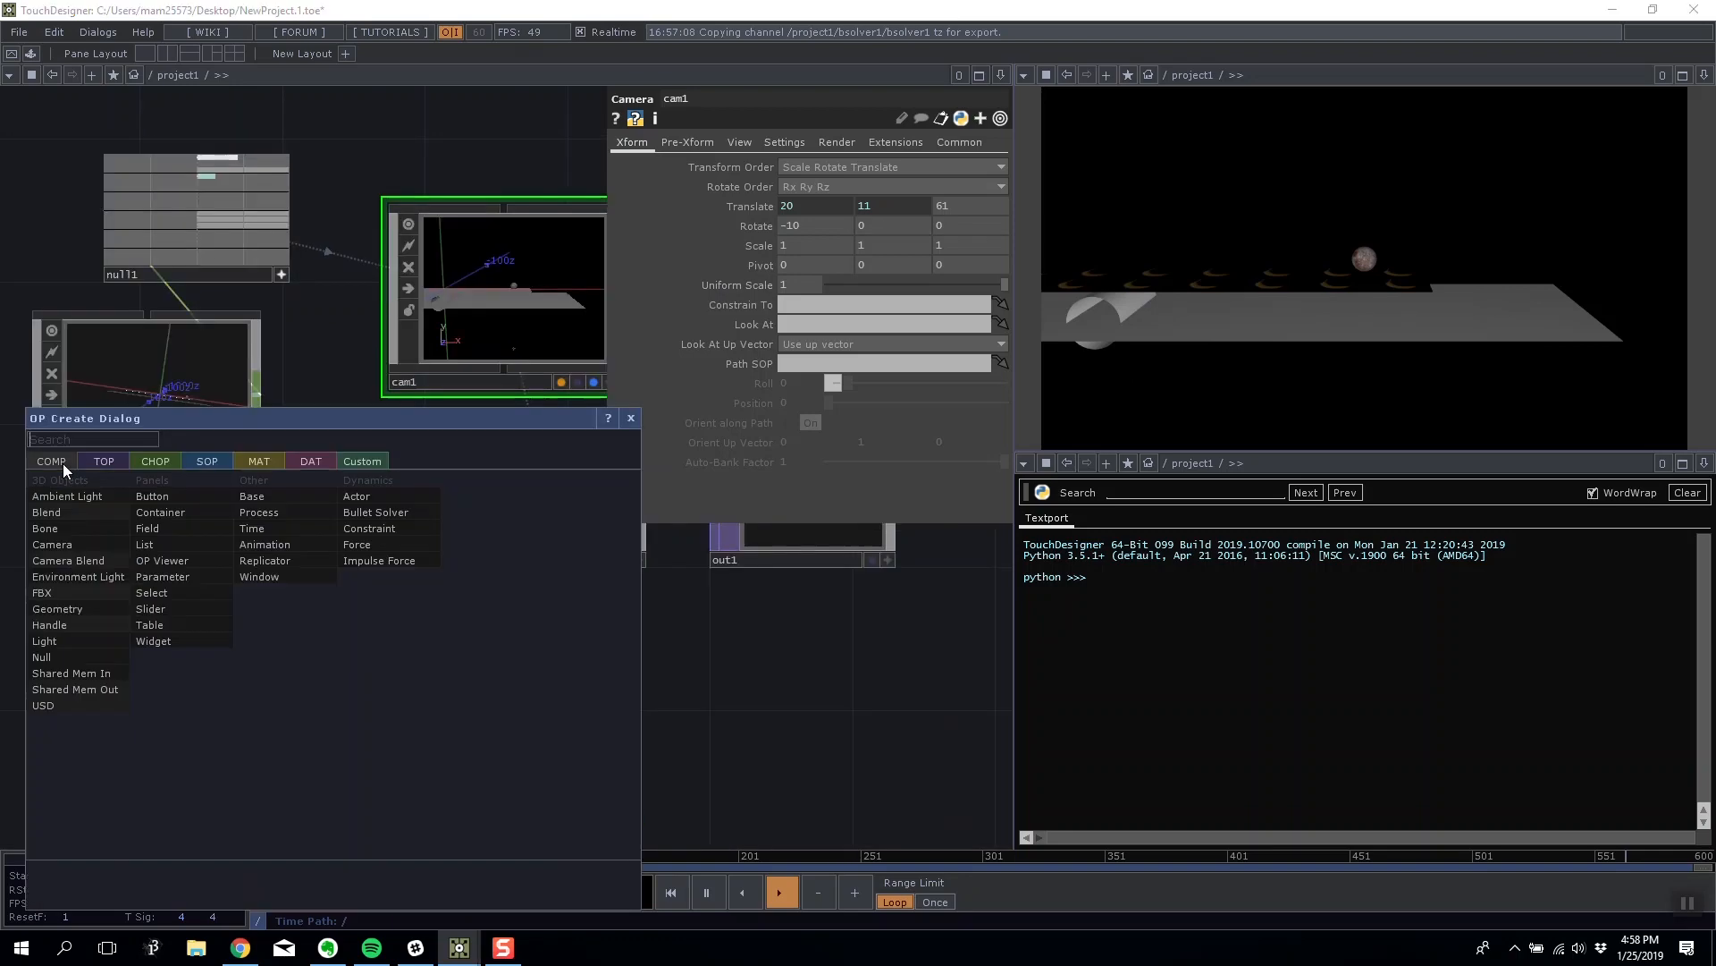
Add a Button COMP below bsolver1, connect a Null CHOP to its output, and set the button type to Momentary.
{"action": "left_click", "coordinate": [182, 497]}
{"action": "left_click", "coordinate": [278, 705]}
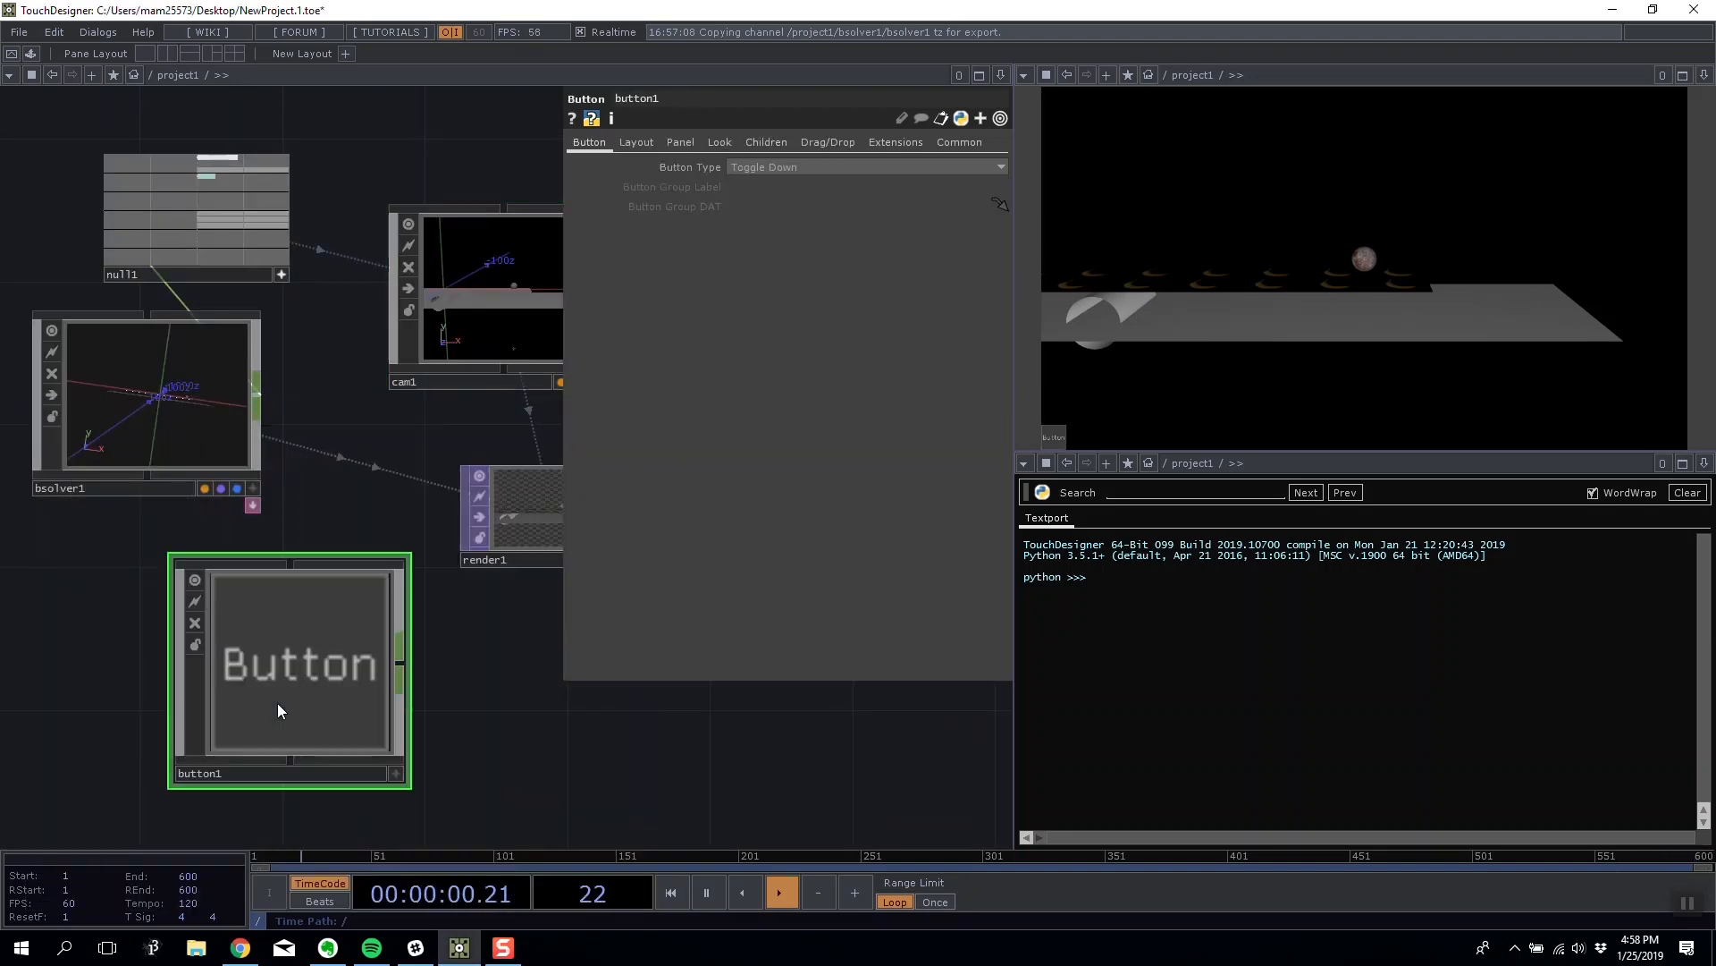
{"action": "right_click", "coordinate": [399, 672]}
{"action": "left_click", "coordinate": [424, 695]}
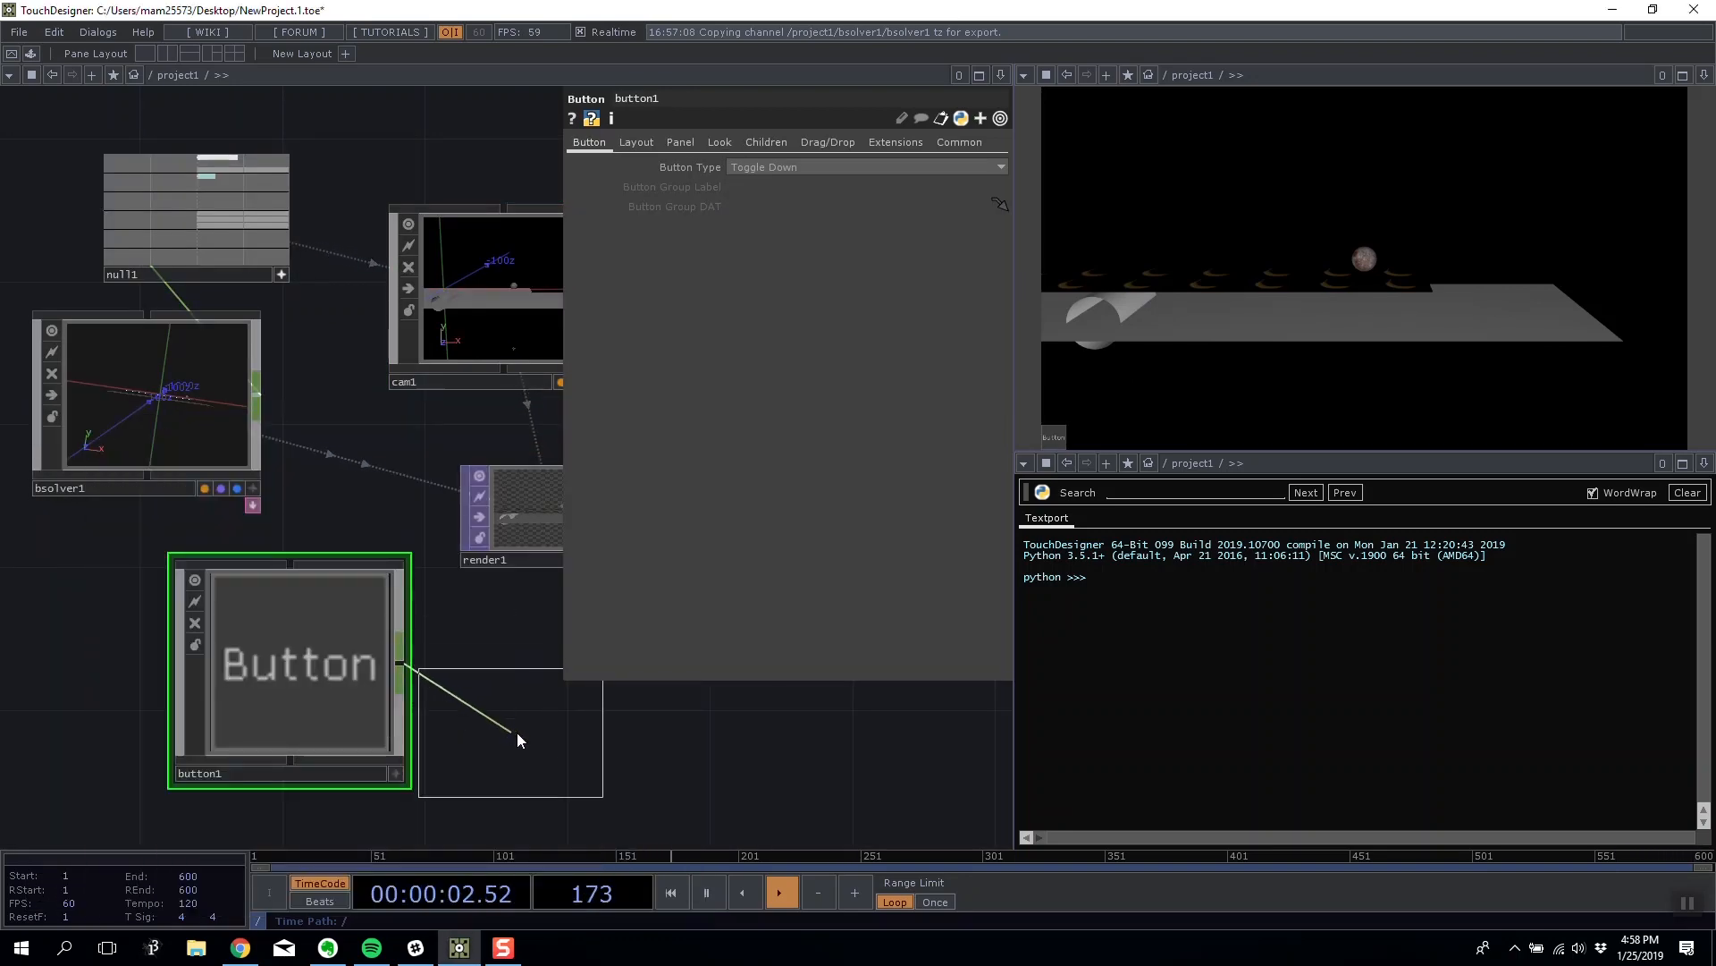
{"action": "left_click", "coordinate": [519, 724]}
{"action": "left_click", "coordinate": [784, 168]}
{"action": "left_click", "coordinate": [781, 184]}
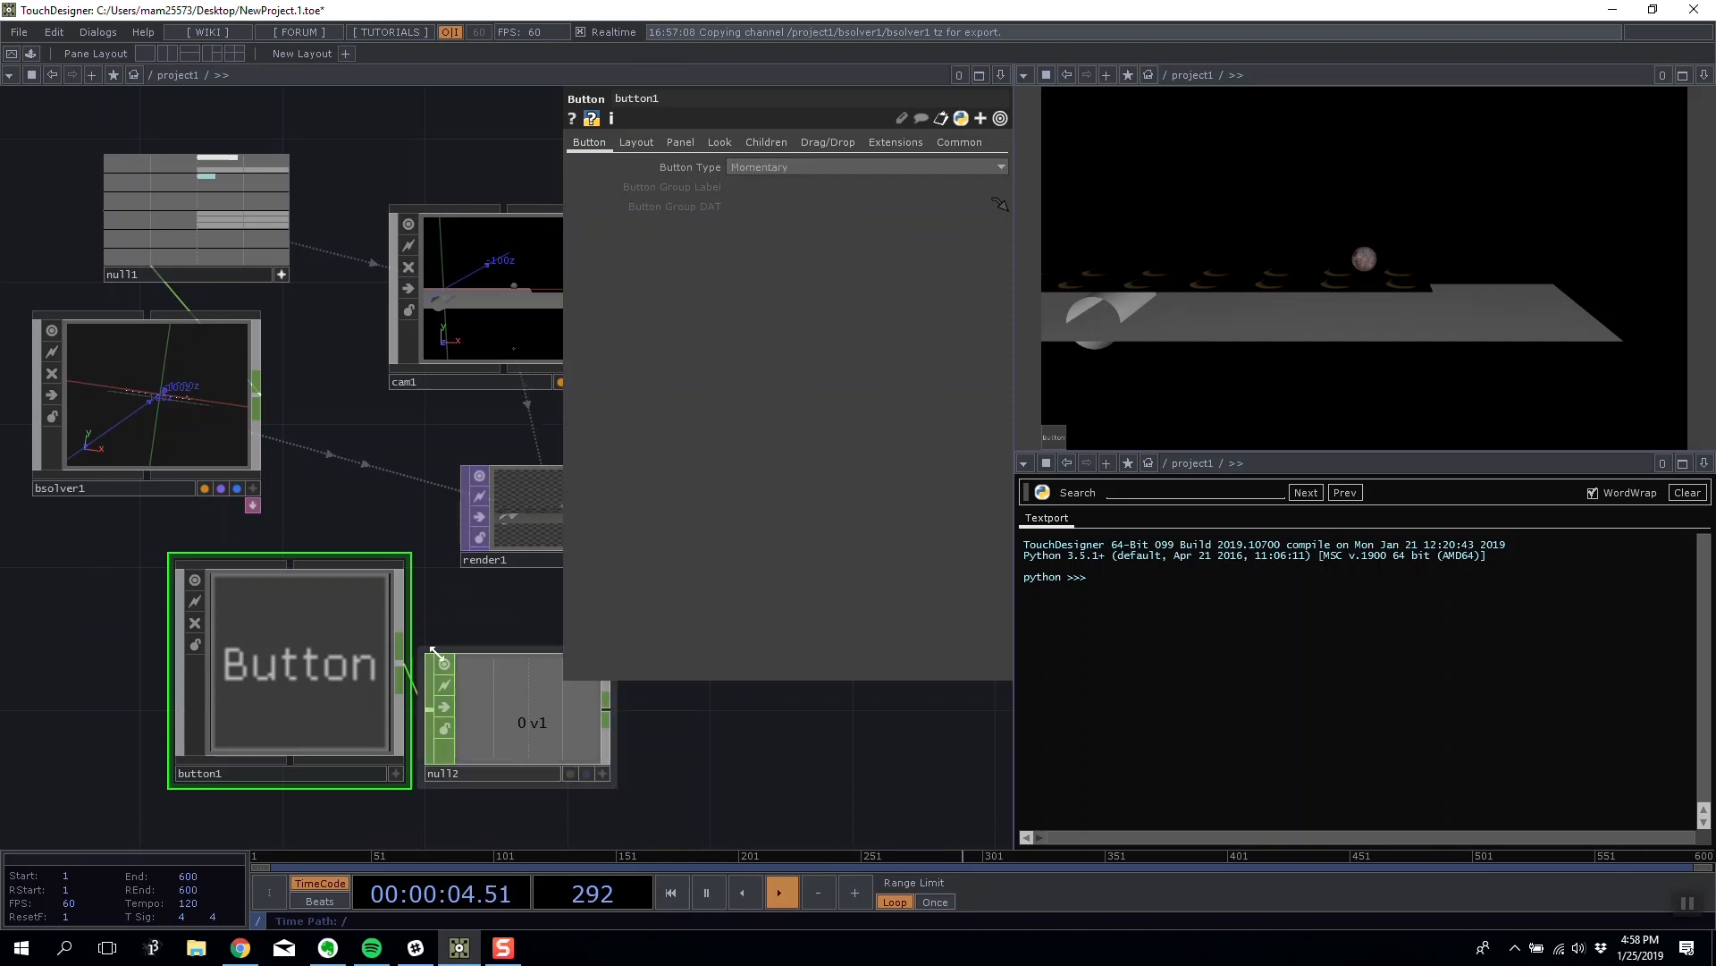
Inside button1, set the text of the bg Text TOP to reset, then return to project1.
{"action": "scroll", "coordinate": [410, 666], "scroll_direction": "up", "scroll_amount": 15}
{"action": "left_click", "coordinate": [357, 420]}
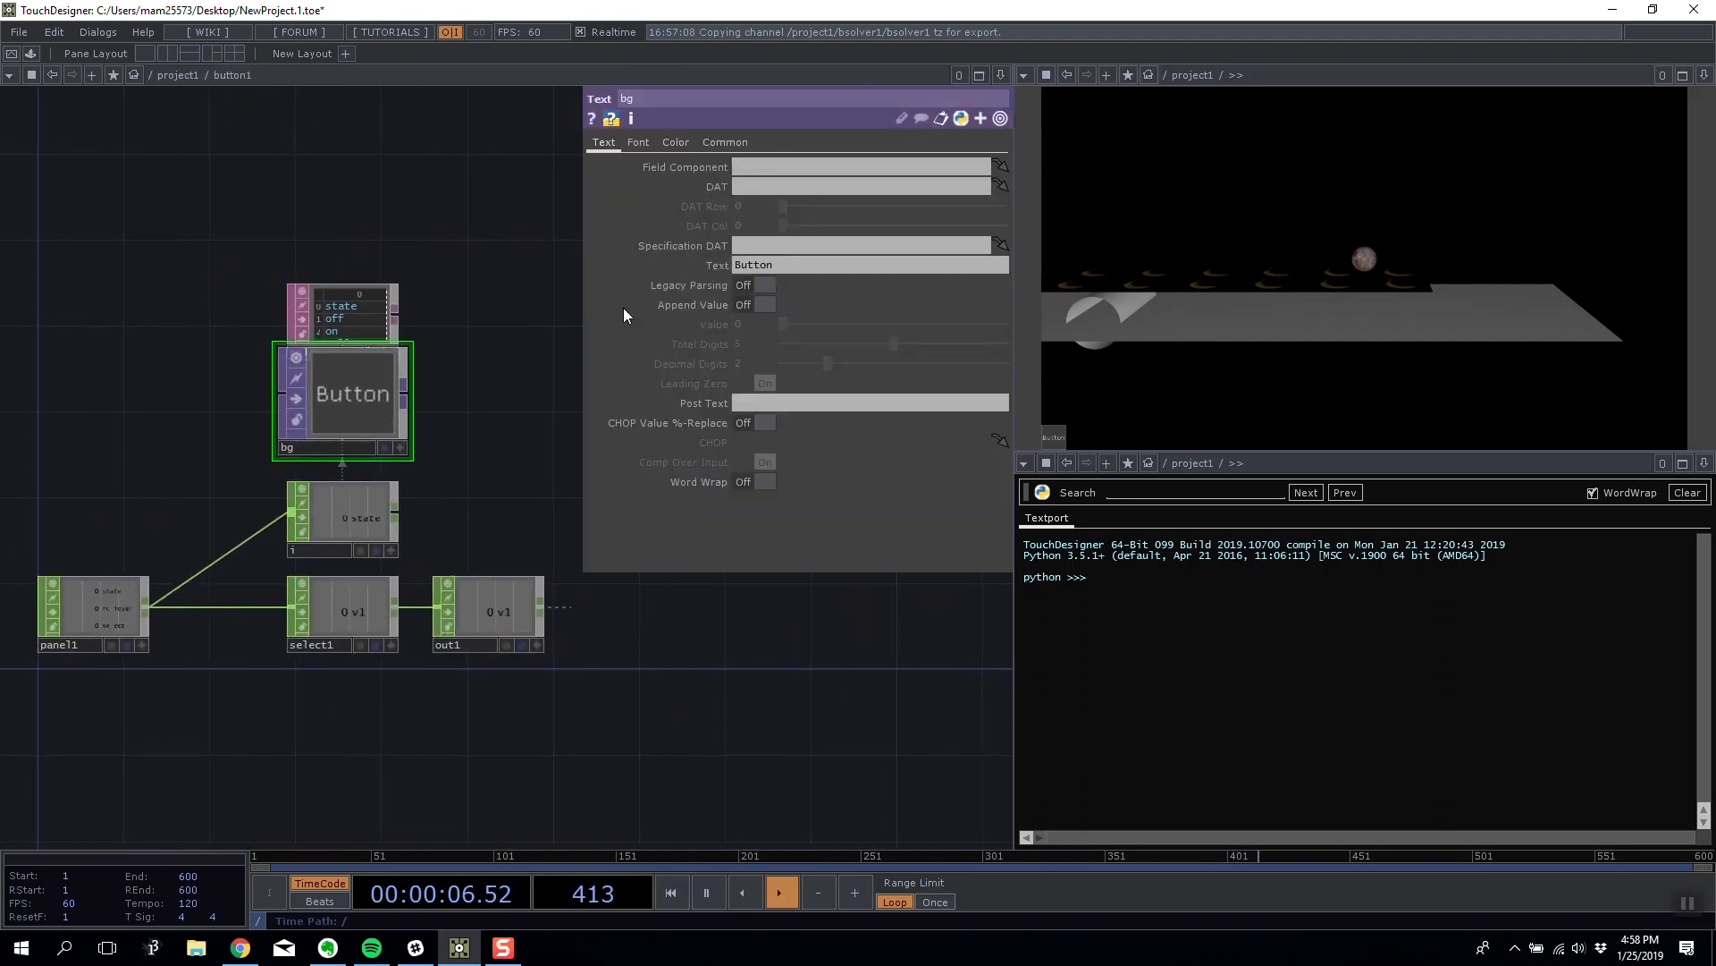
{"action": "left_click", "coordinate": [751, 265]}
{"action": "type", "text": "rese"}
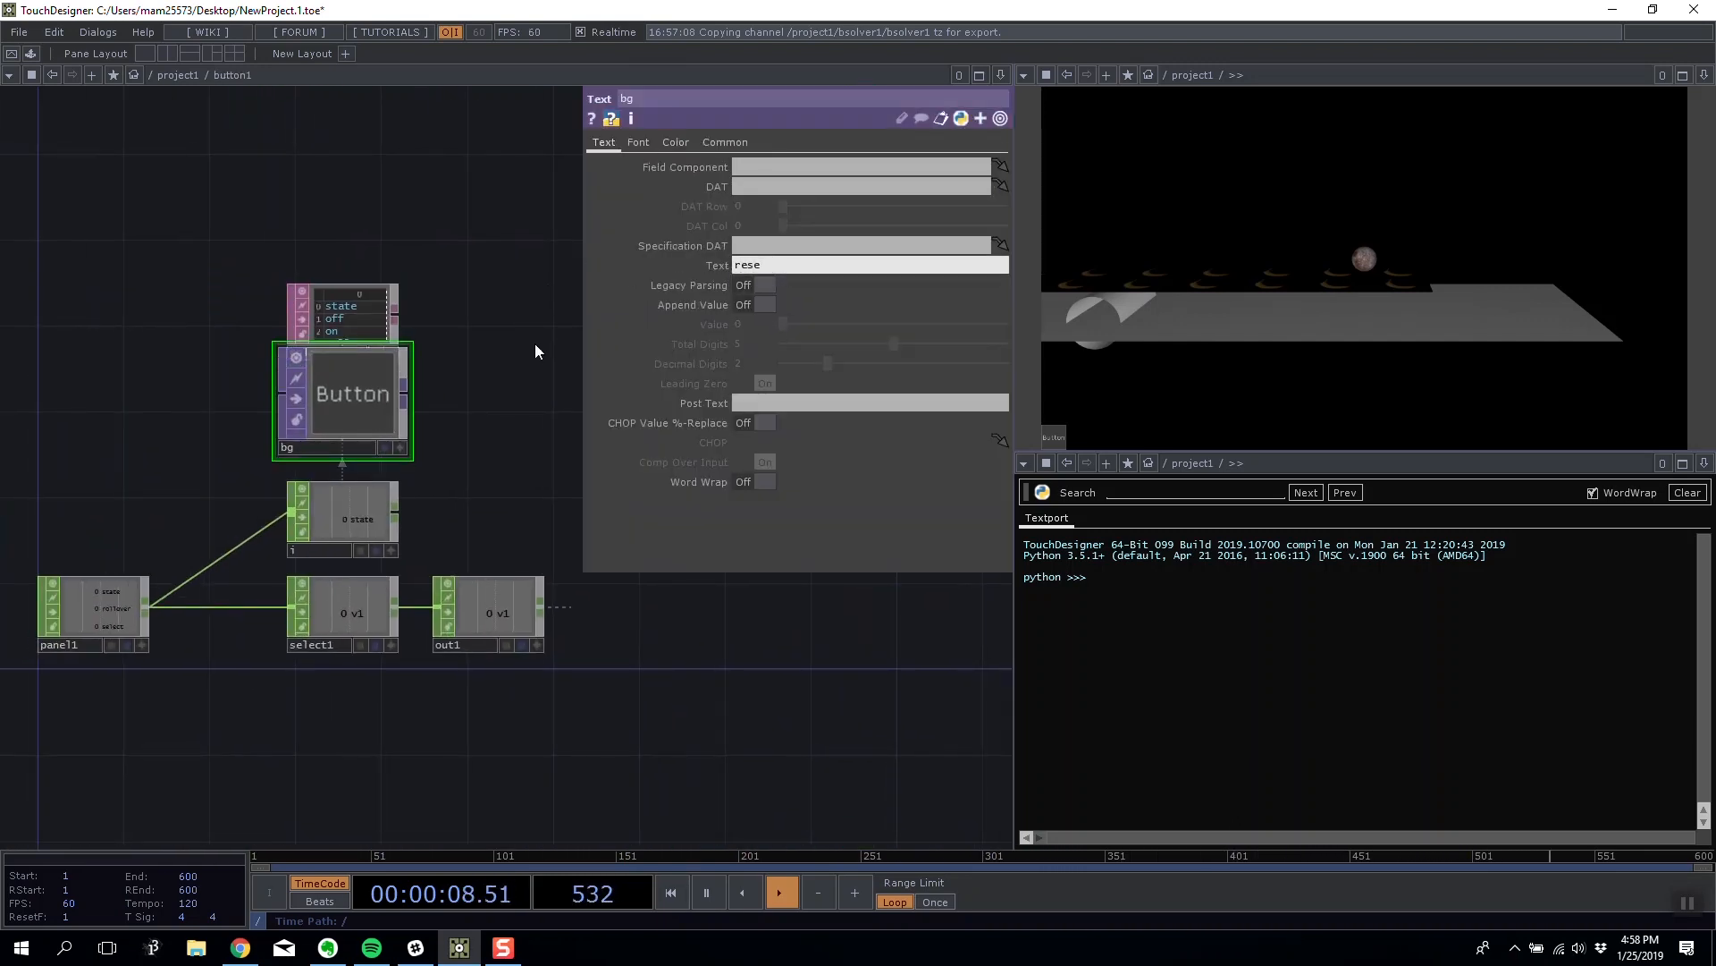
{"action": "type", "text": "t"}
{"action": "key", "text": "Return"}
{"action": "scroll", "coordinate": [485, 335], "scroll_direction": "down", "scroll_amount": 6}
{"action": "scroll", "coordinate": [506, 410], "scroll_direction": "up", "scroll_amount": 8}
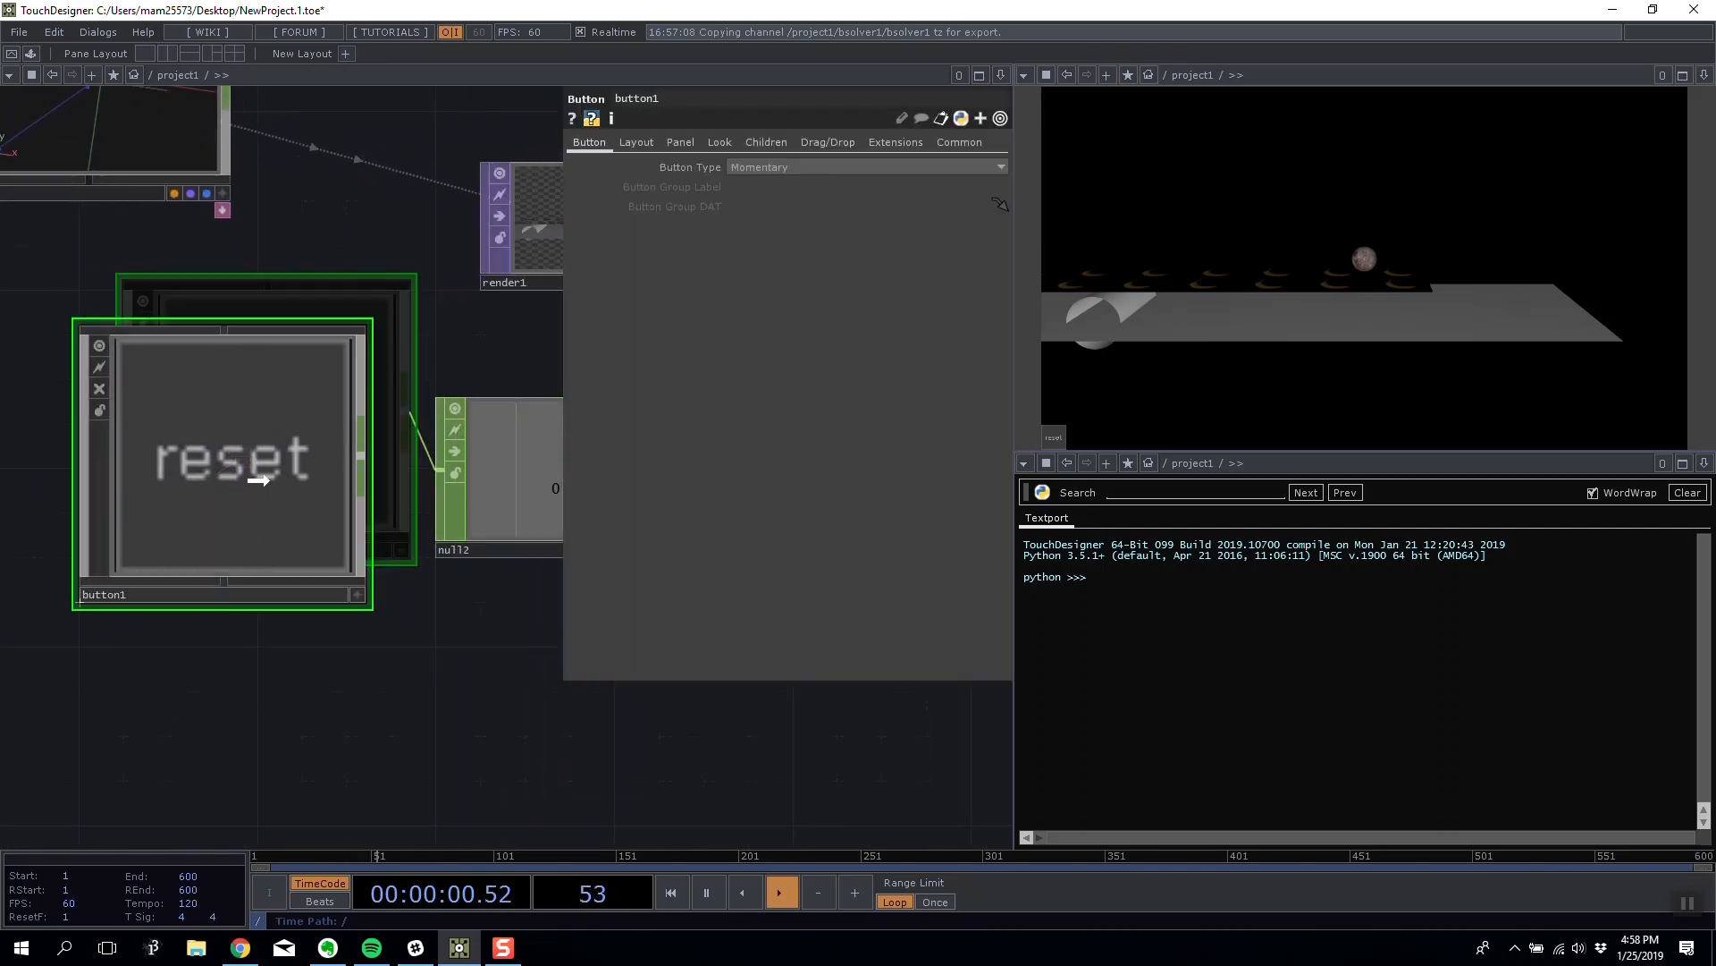
Create a CHOP Execute DAT that watches null2 with Off to On enabled, and open its script for editing.
{"action": "left_click_drag", "start_coordinate": [258, 480], "coordinate": [257, 480]}
{"action": "key", "text": "Tab"}
{"action": "left_click", "coordinate": [377, 445]}
{"action": "left_click", "coordinate": [175, 484]}
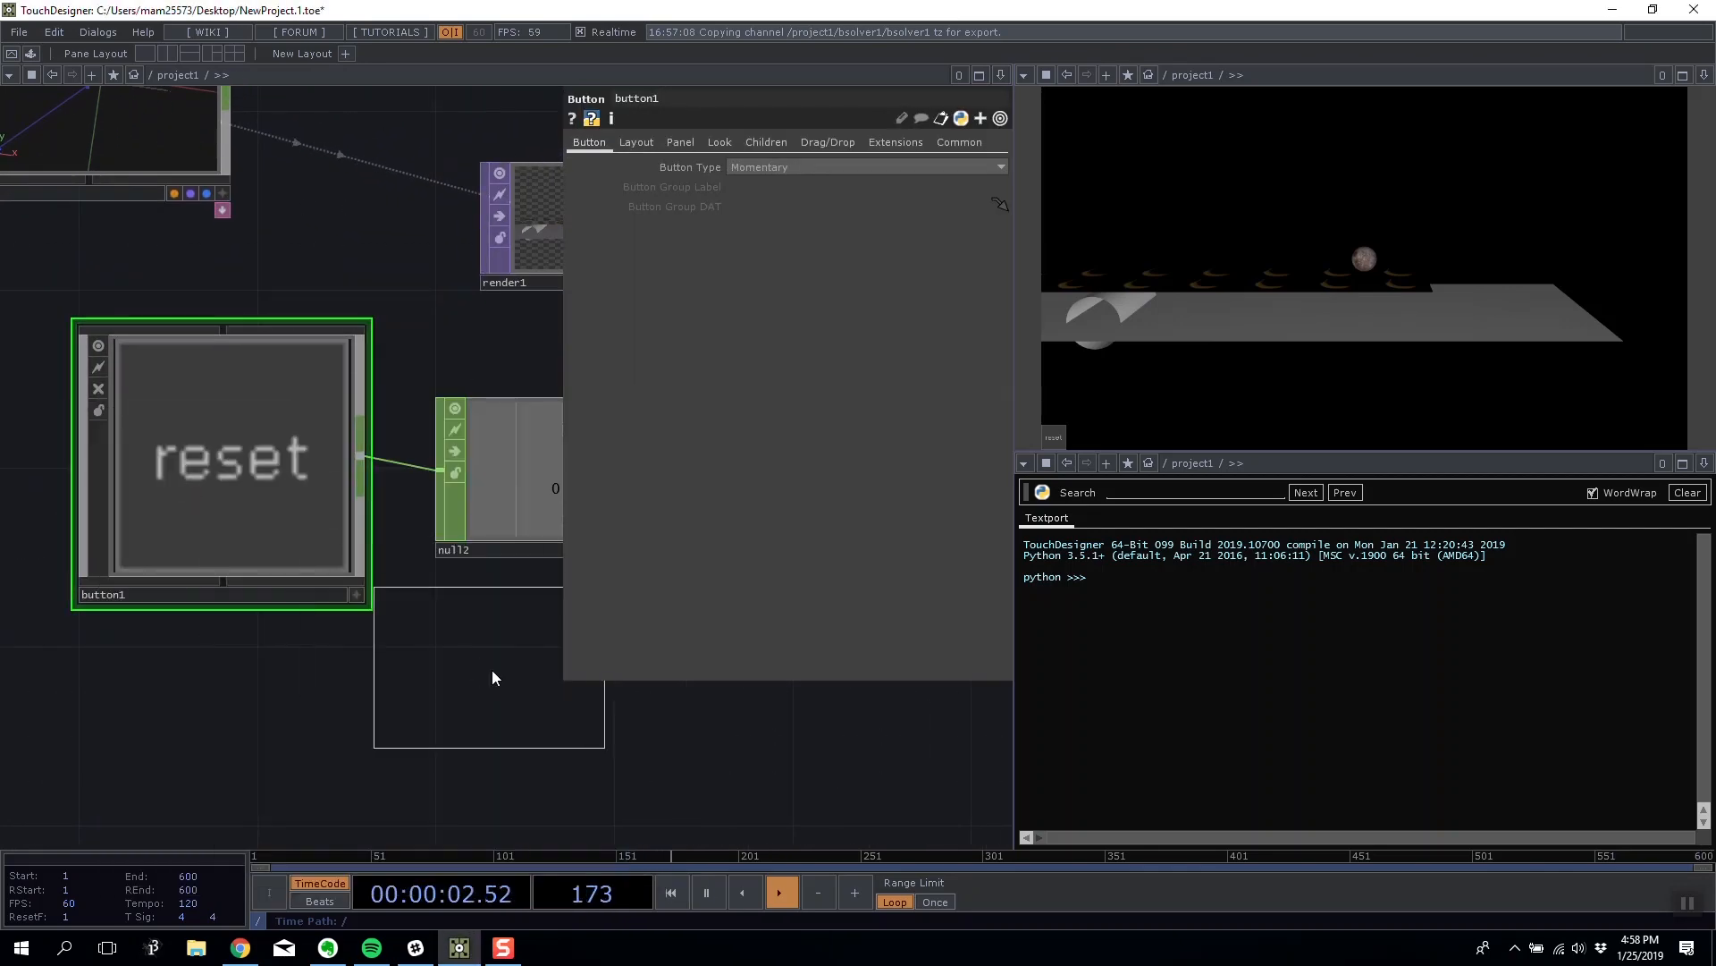
{"action": "left_click", "coordinate": [493, 680]}
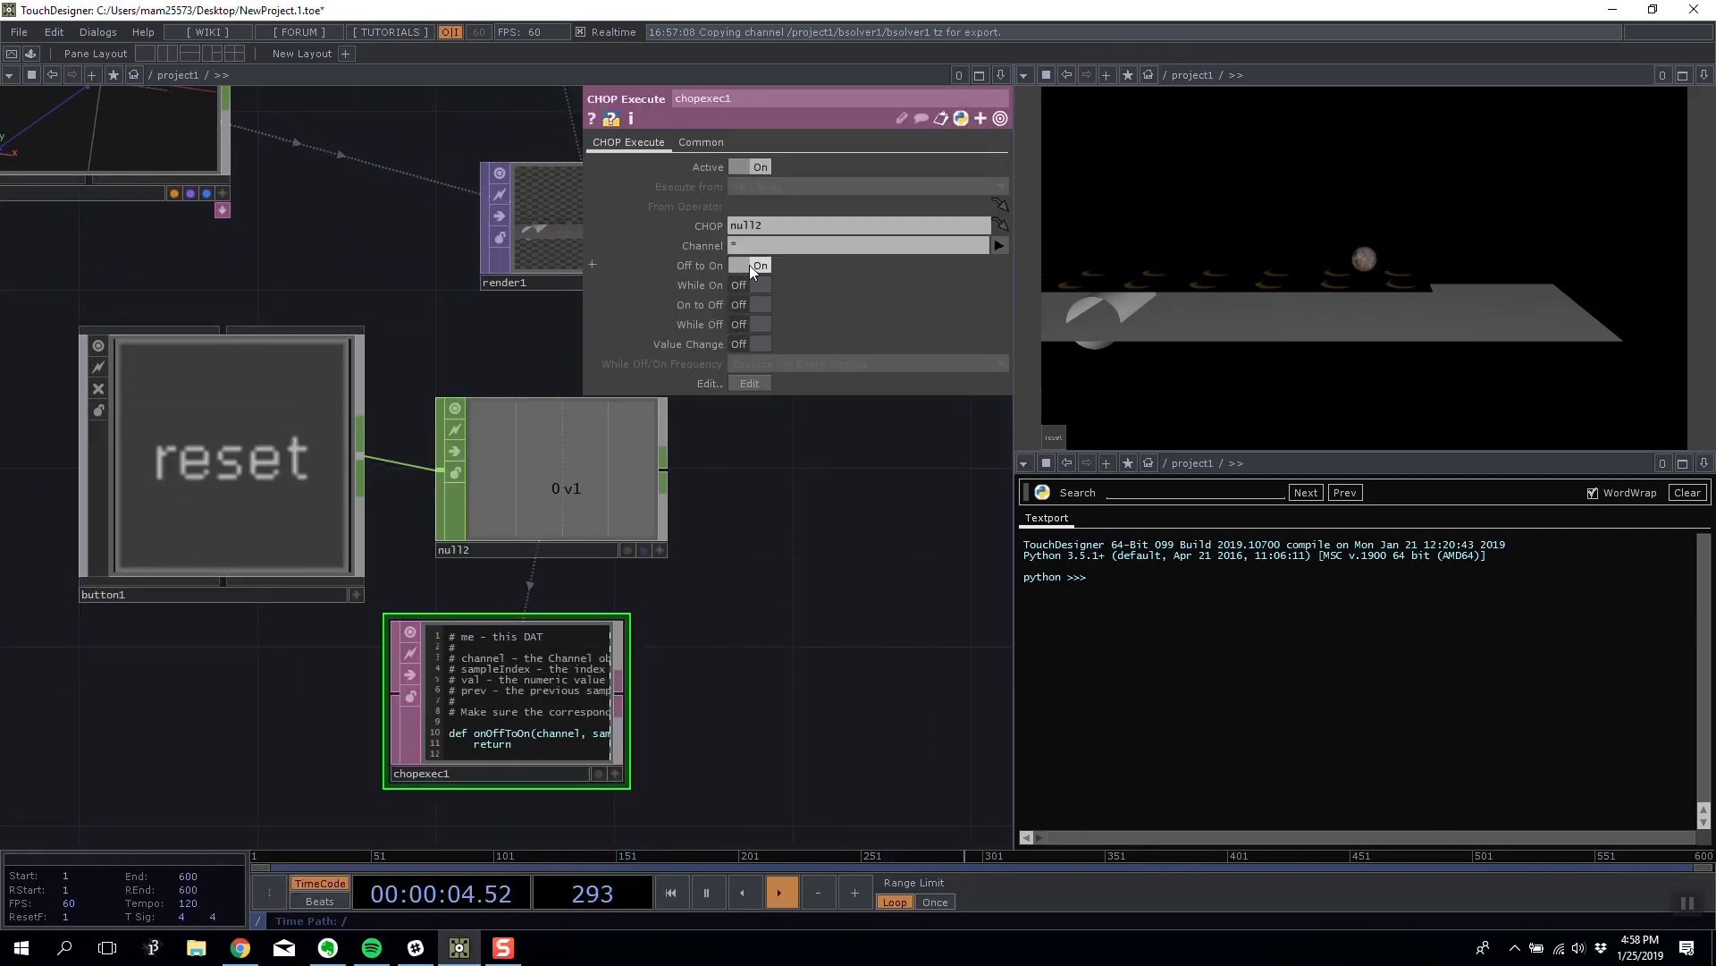
{"action": "right_click", "coordinate": [554, 710]}
{"action": "left_click", "coordinate": [630, 749]}
Remove chopexec1's other callbacks and make onOffToOn pulse the init and start parameters of bsolver1 using op() calls.
{"action": "left_click_drag", "start_coordinate": [424, 377], "coordinate": [670, 669]}
{"action": "left_click_drag", "start_coordinate": [548, 478], "coordinate": [414, 431]}
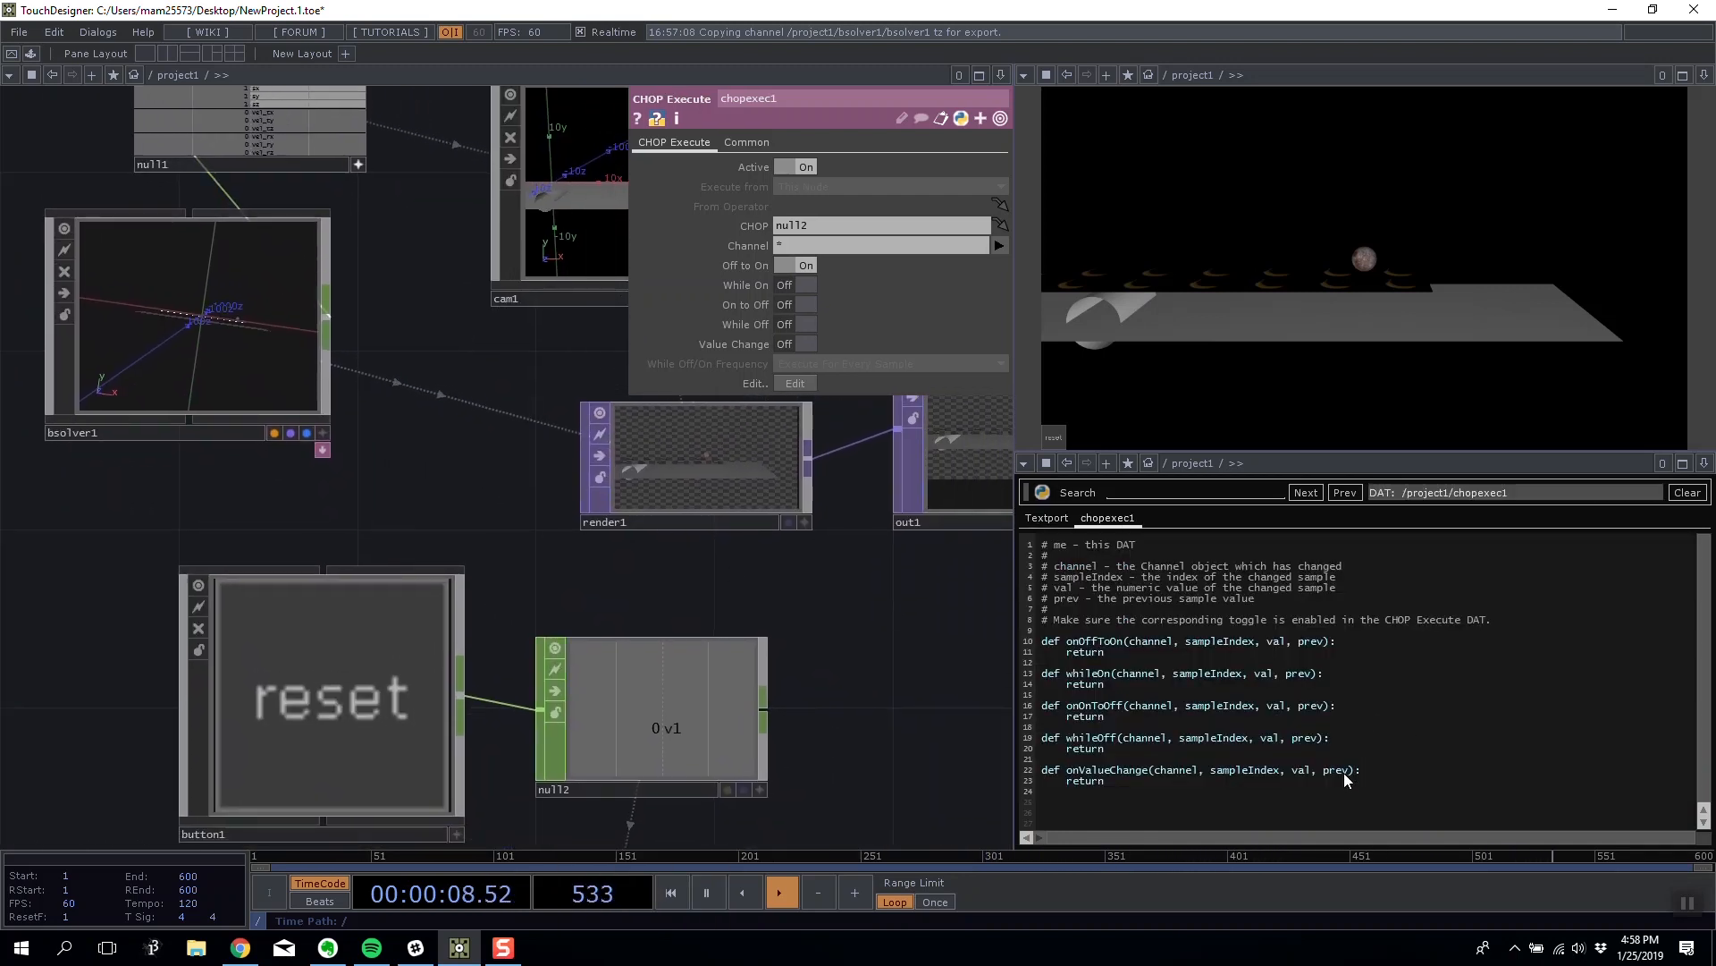
{"action": "left_click_drag", "start_coordinate": [1345, 787], "coordinate": [986, 677]}
{"action": "key", "text": "BackSpace"}
{"action": "left_click", "coordinate": [1358, 643]}
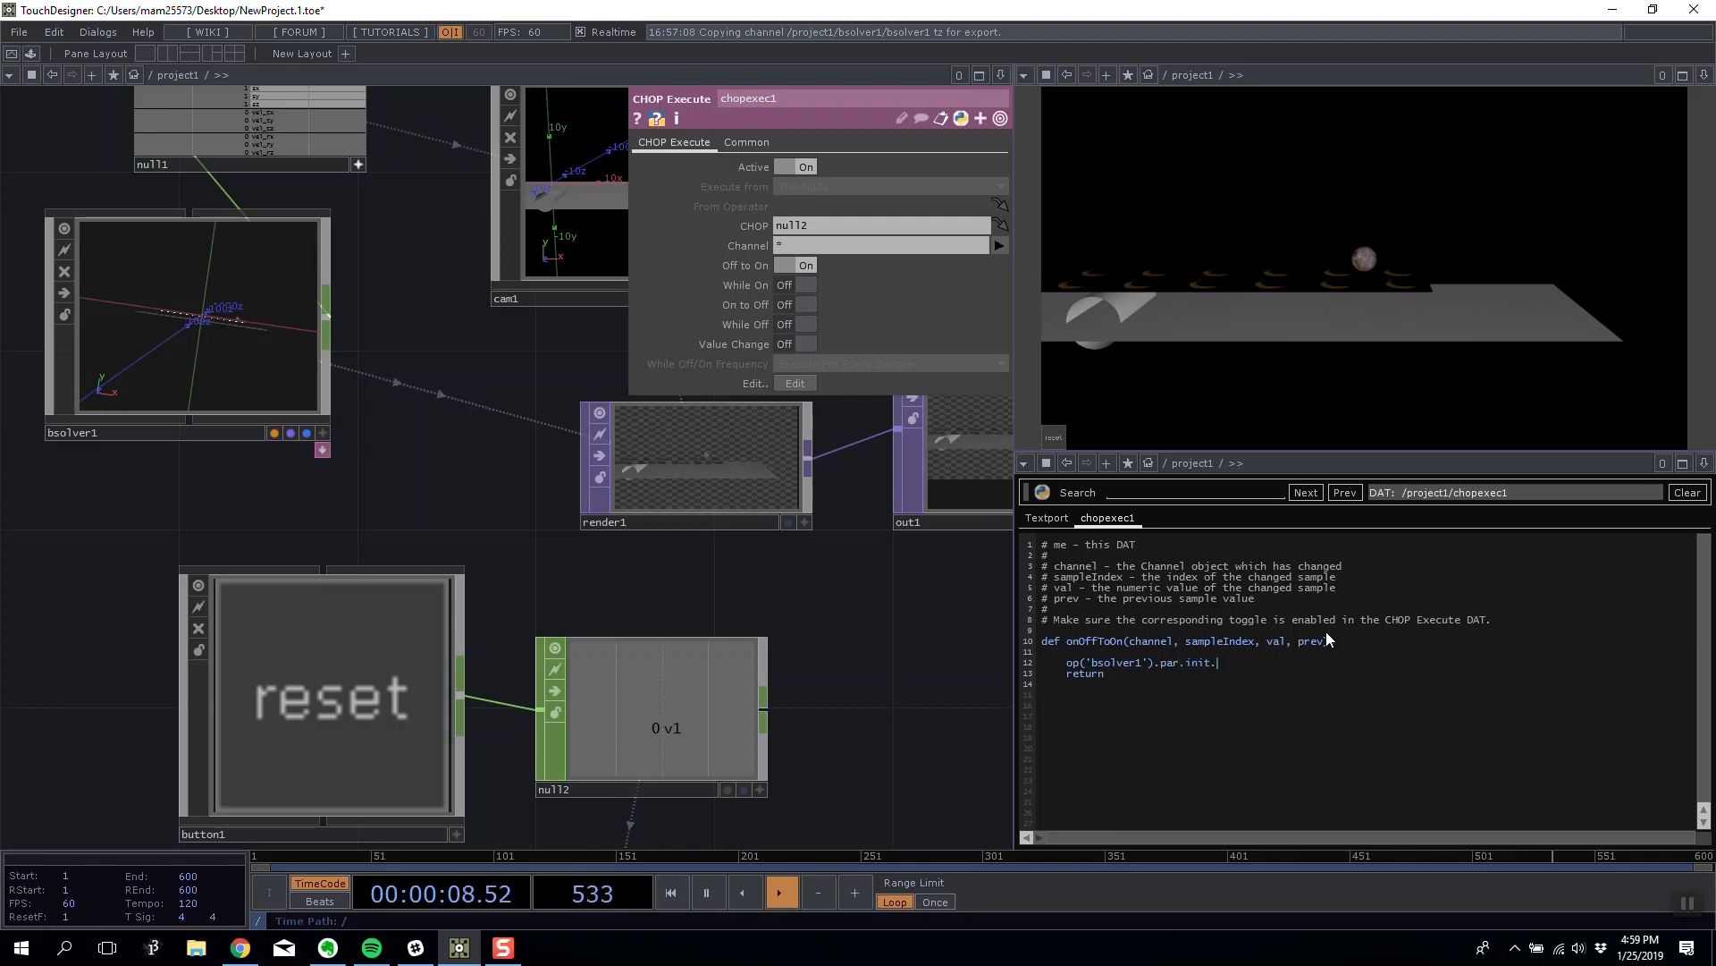
{"action": "left_click", "coordinate": [237, 344]}
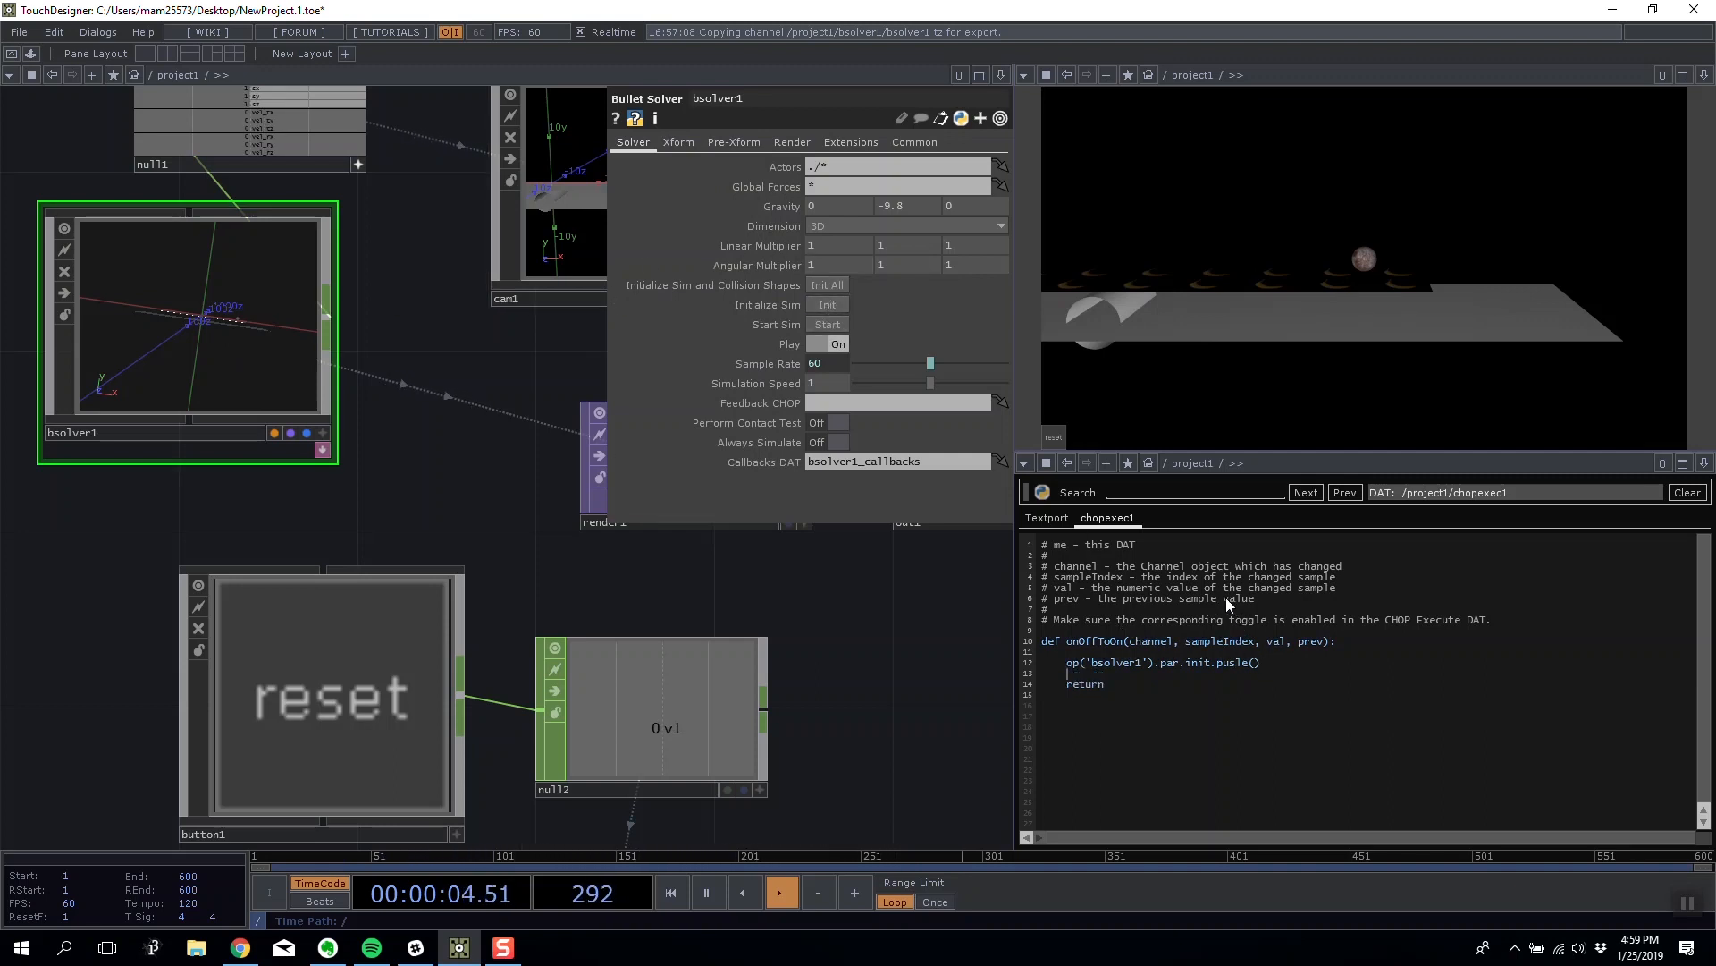
{"action": "type", "text": "op('bslover1').par.start.pulse()"}
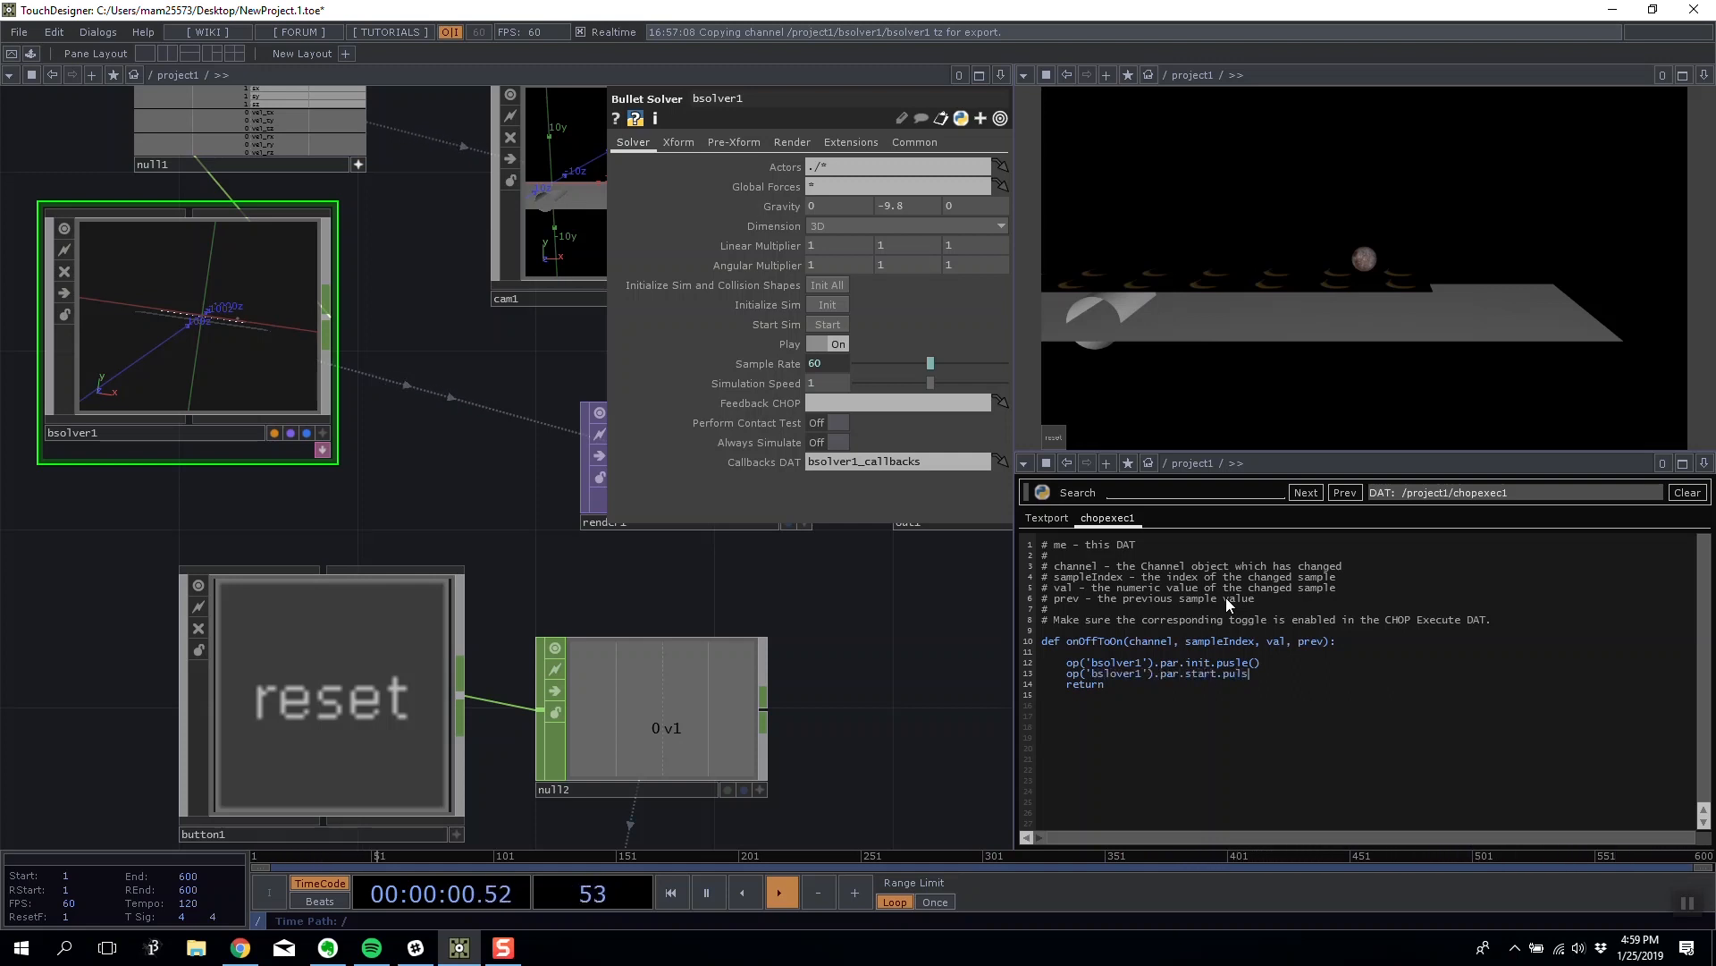
{"action": "left_click", "coordinate": [1063, 441]}
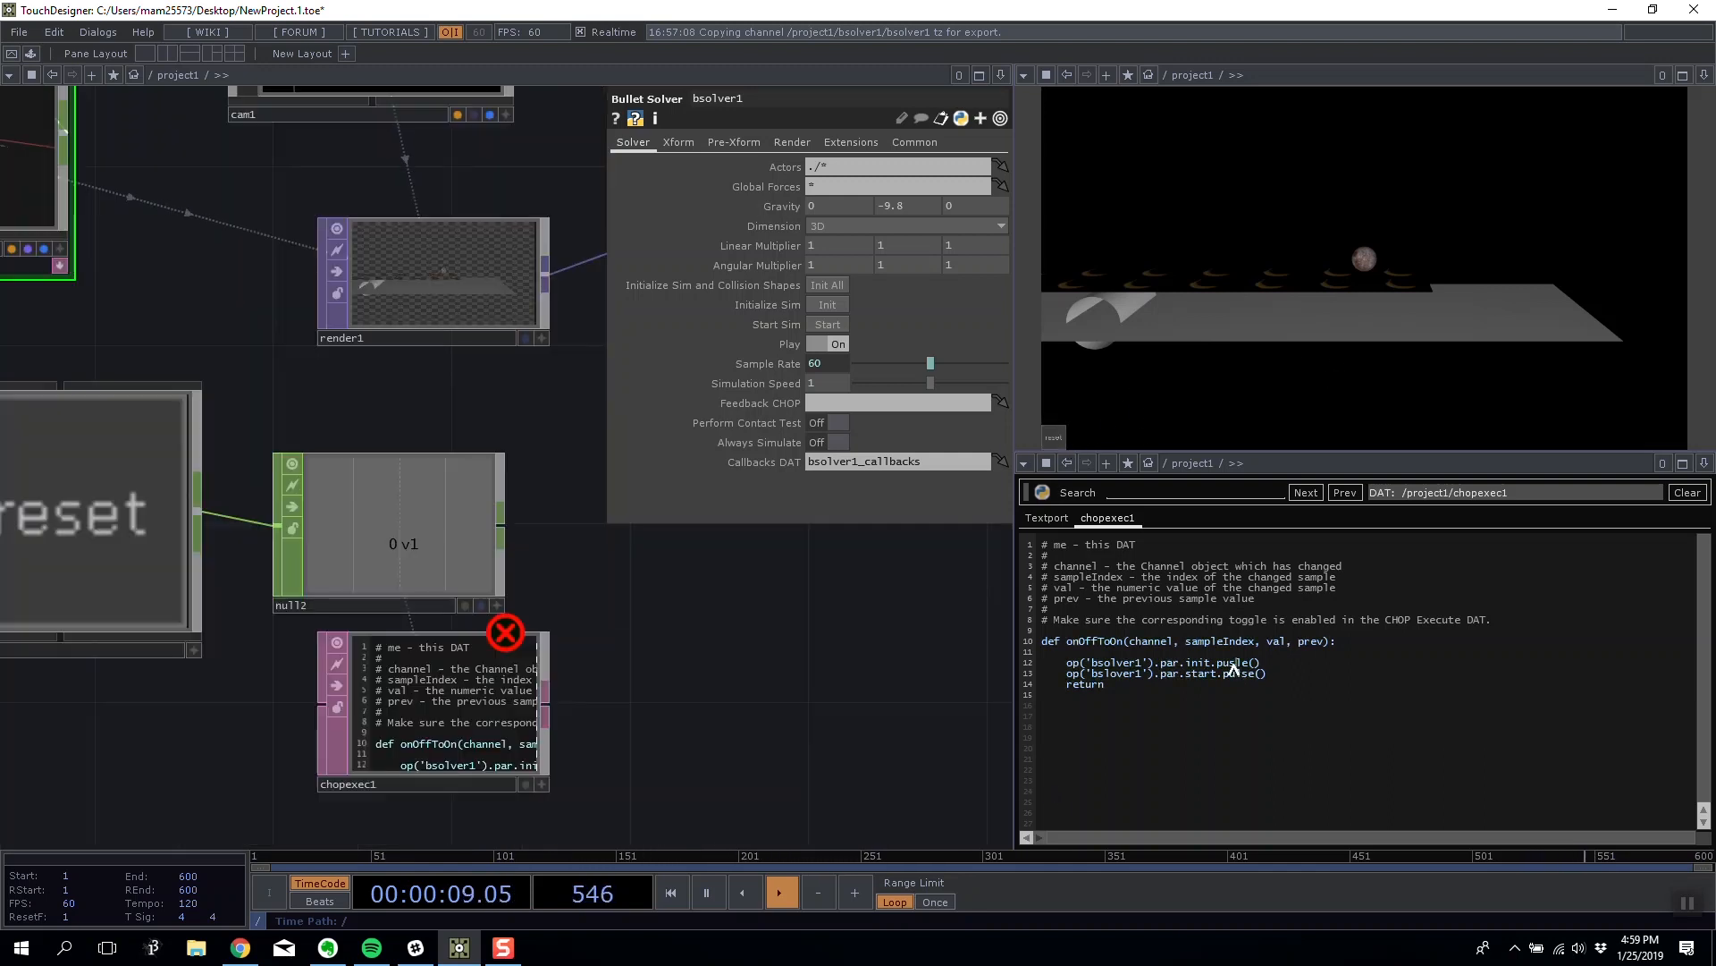
Correct the misspelled pulse() calls in chopexec1's script and test the reset button by restarting the simulation several times.
{"action": "type", "text": "pulse"}
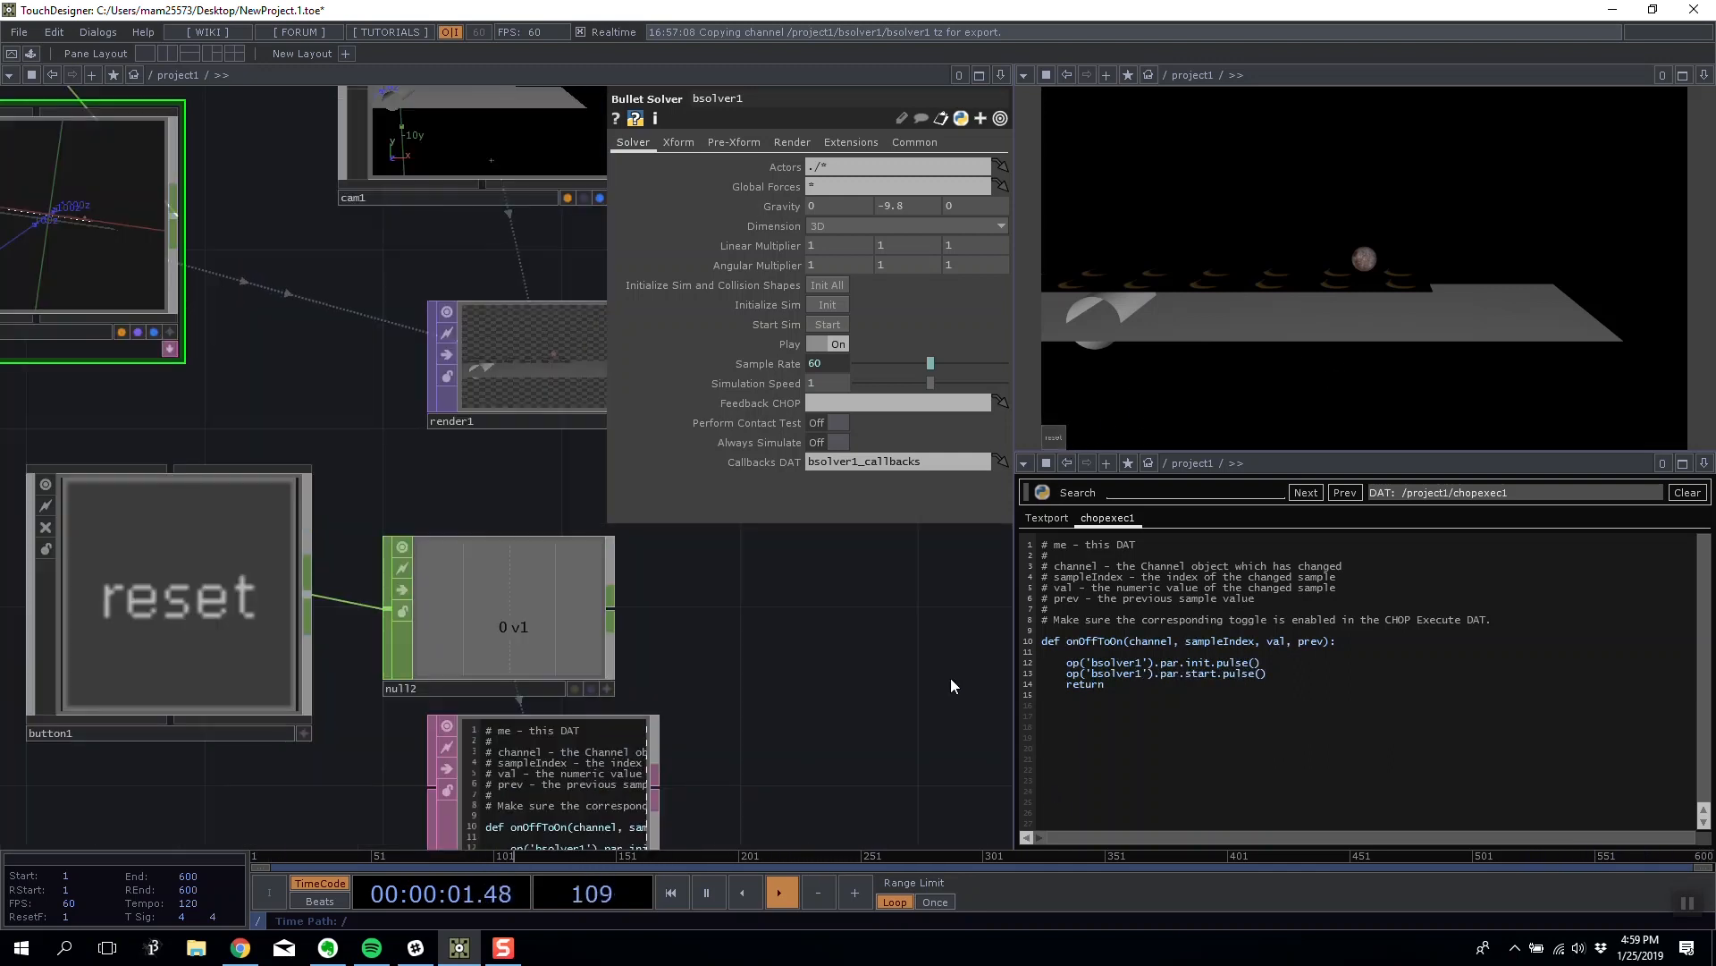
{"action": "left_click", "coordinate": [1050, 437]}
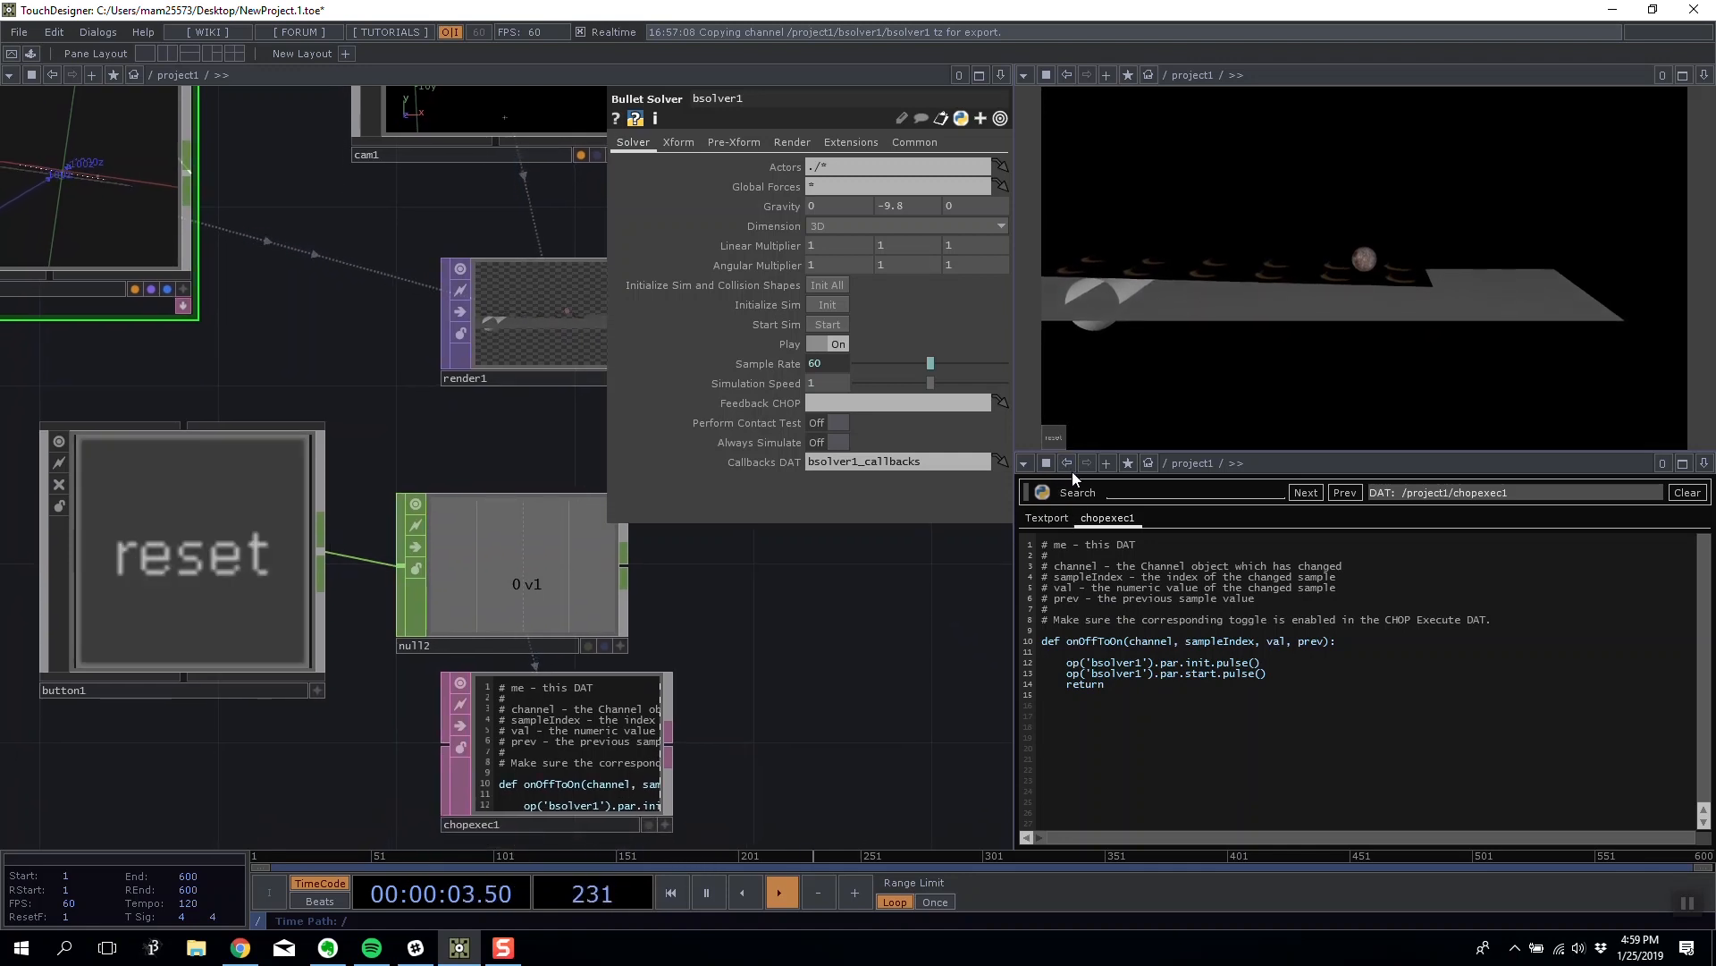
{"action": "left_click", "coordinate": [1054, 438]}
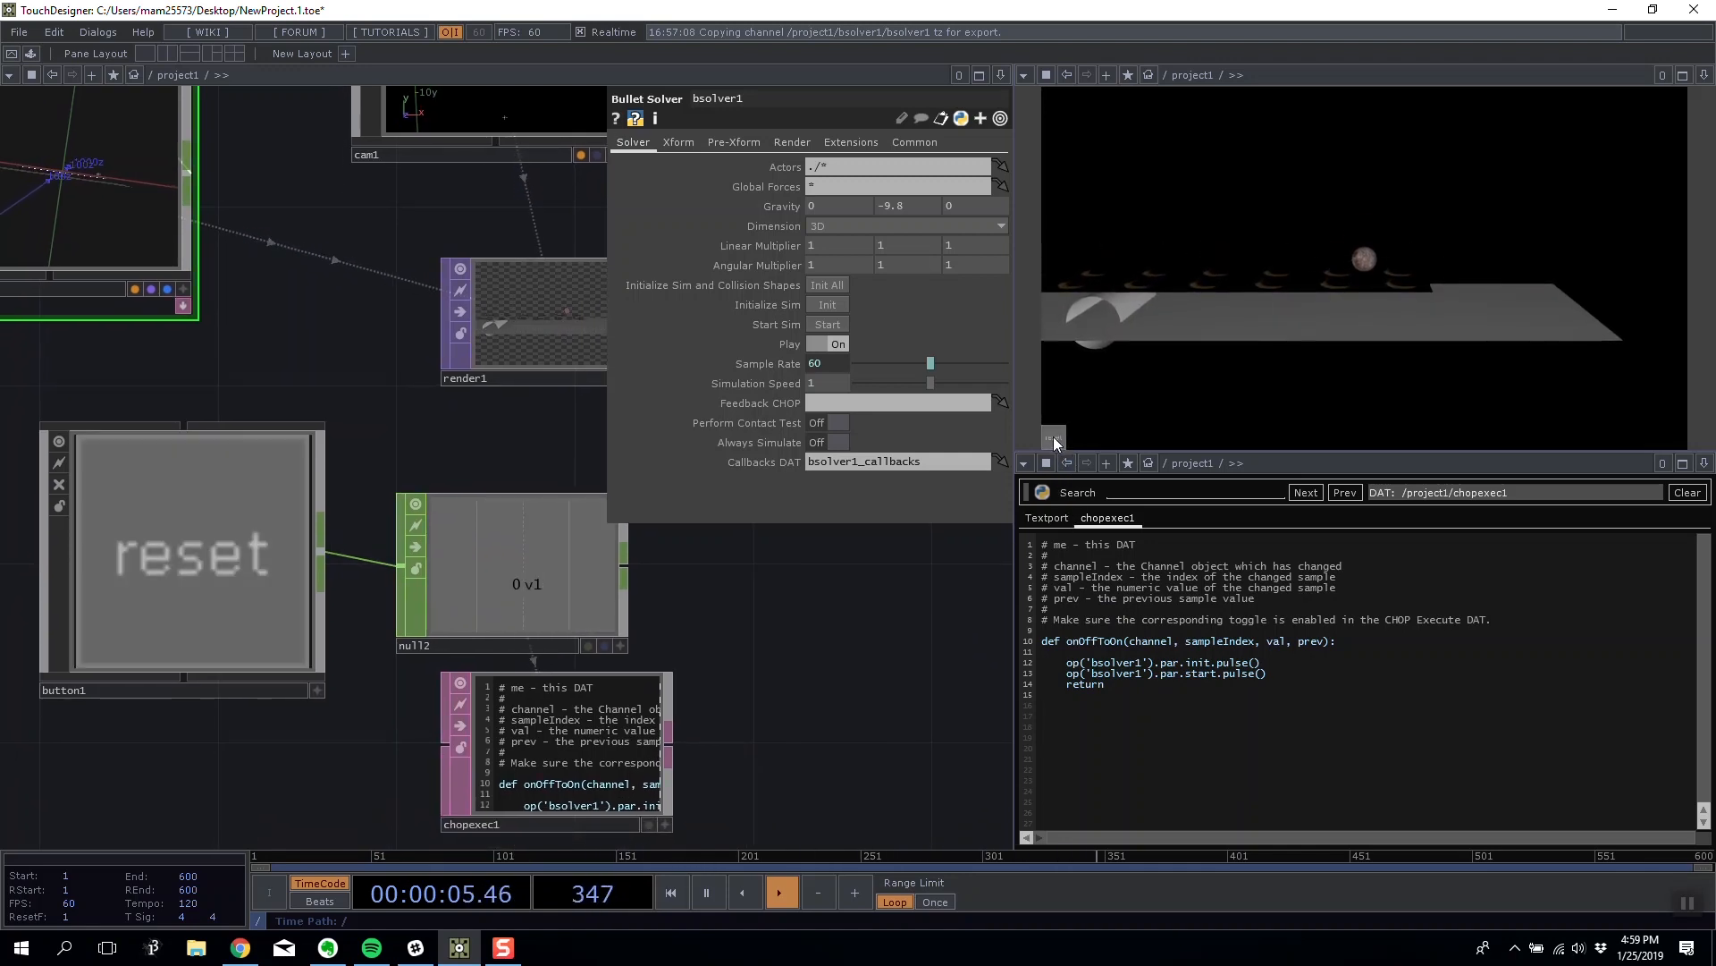
{"action": "left_click", "coordinate": [1054, 438]}
{"action": "left_click", "coordinate": [1054, 438]}
{"action": "left_click", "coordinate": [1054, 438]}
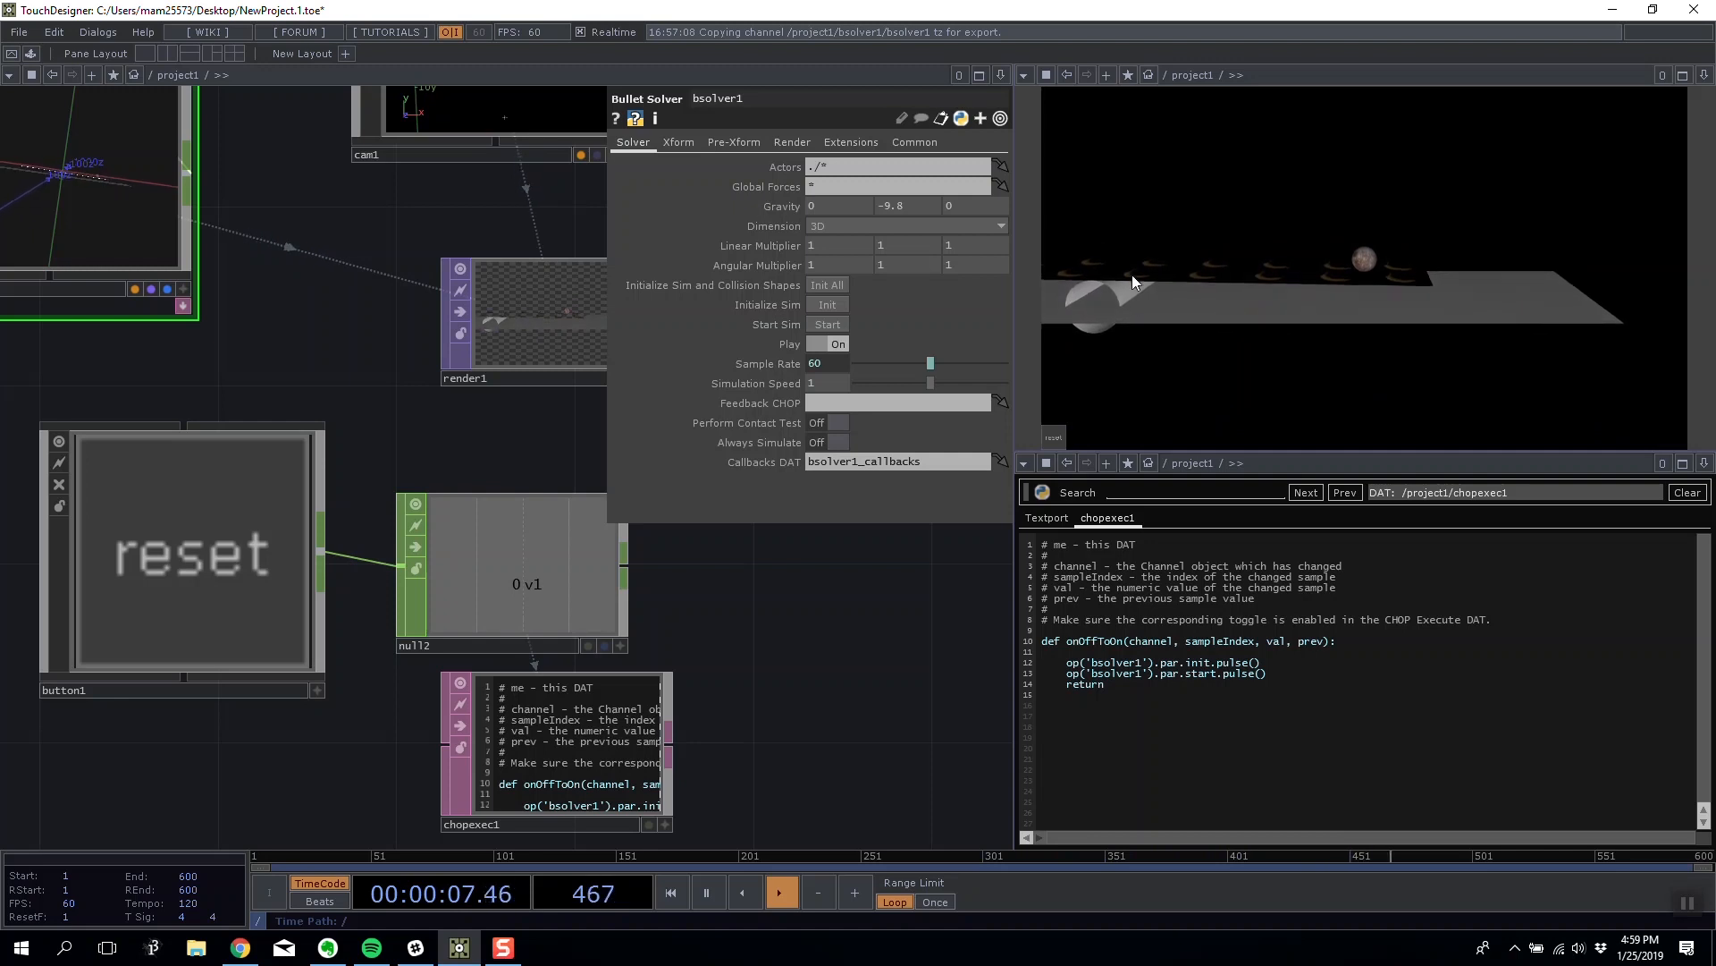
Create a second CHOP Execute DAT above null1 that watches null1, and open its script for editing in the Textport.
{"action": "left_click_drag", "start_coordinate": [893, 646], "coordinate": [863, 643]}
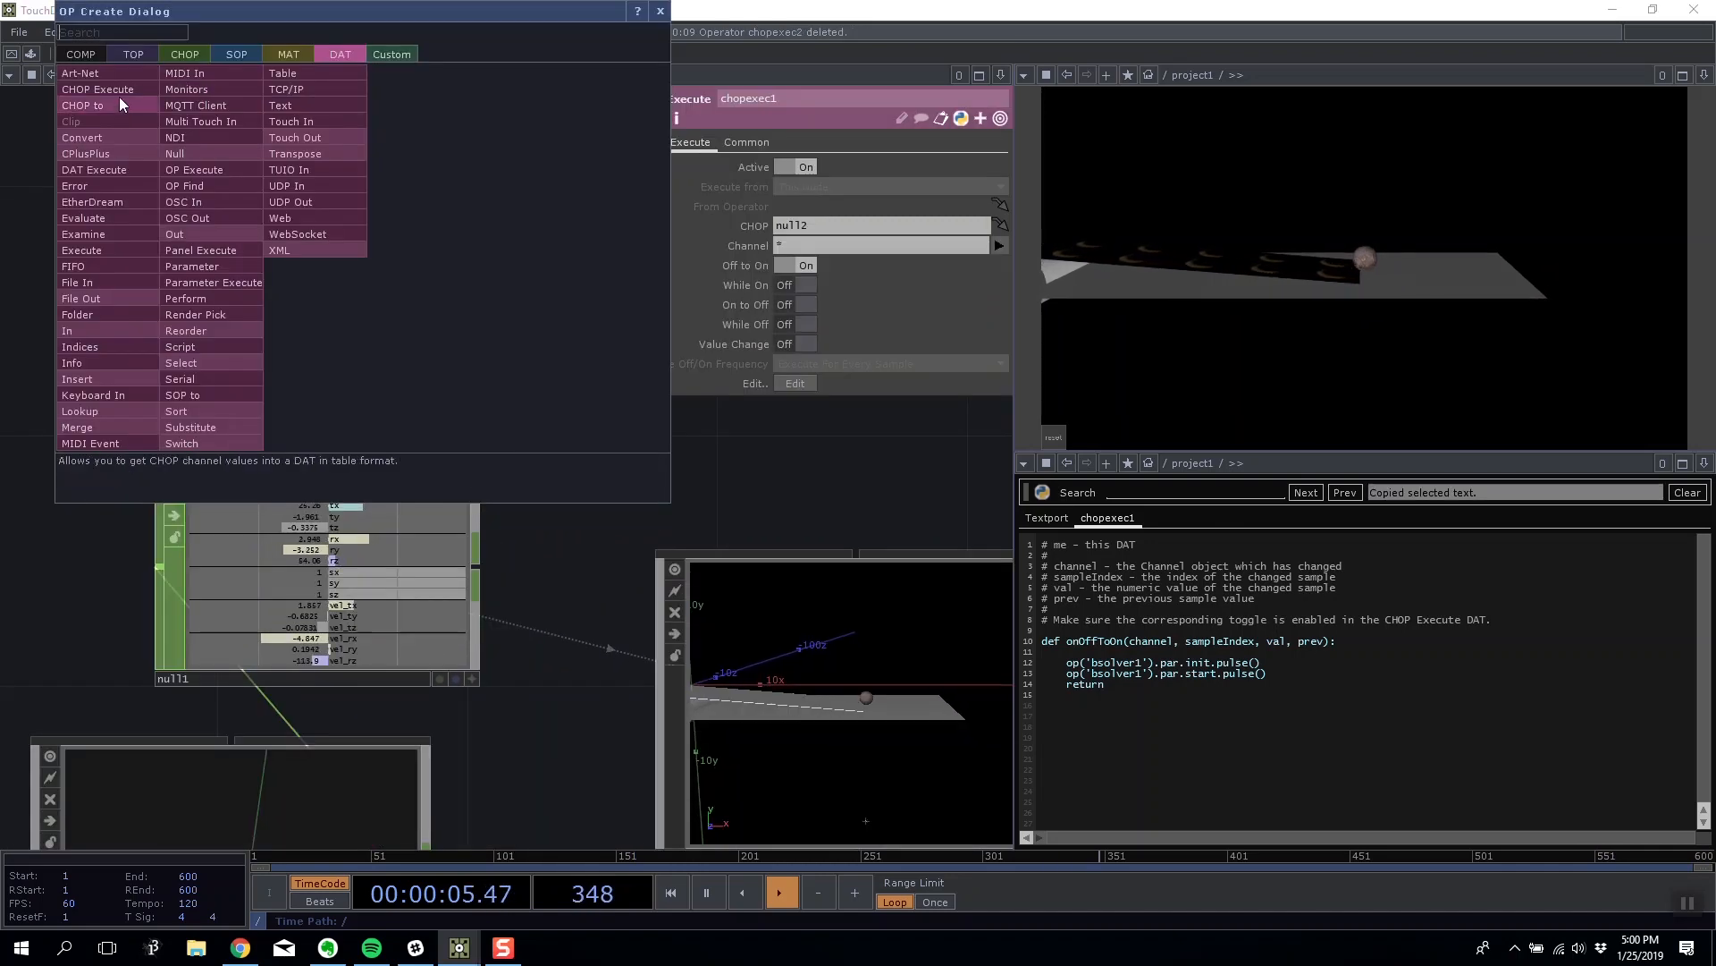
{"action": "left_click", "coordinate": [119, 91]}
{"action": "left_click", "coordinate": [298, 217]}
{"action": "left_click_drag", "start_coordinate": [346, 234], "coordinate": [369, 309]}
{"action": "scroll", "coordinate": [335, 593], "scroll_direction": "up", "scroll_amount": 5}
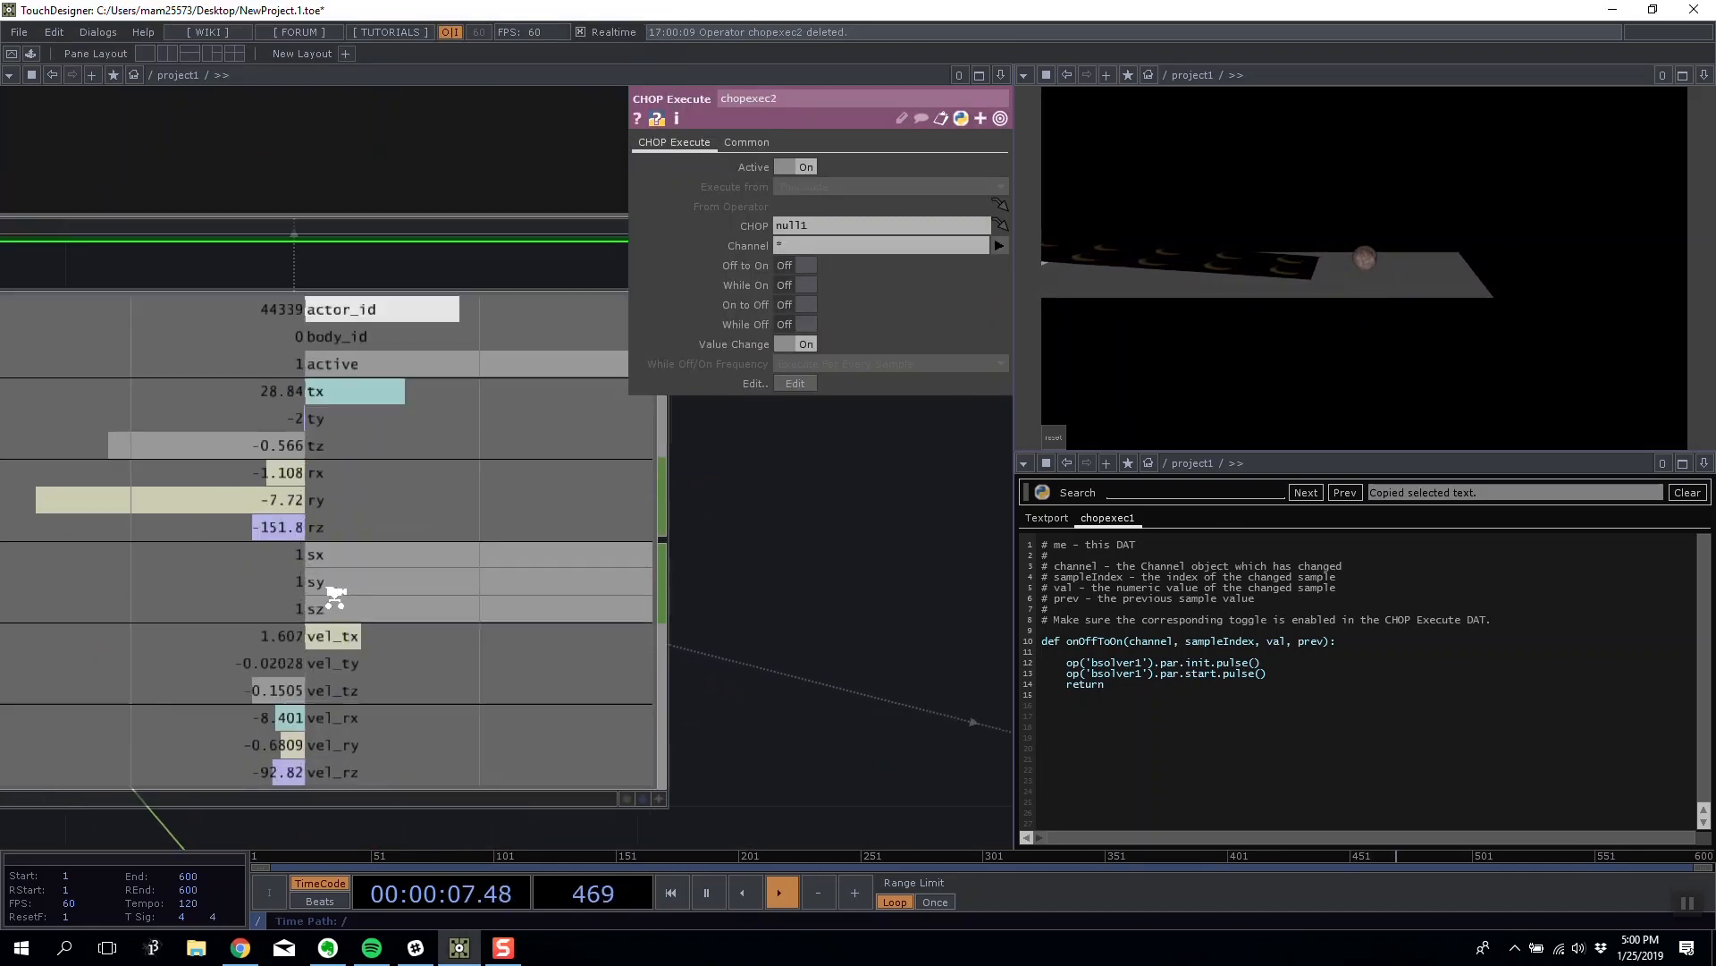
{"action": "scroll", "coordinate": [335, 597], "scroll_direction": "down", "scroll_amount": 5}
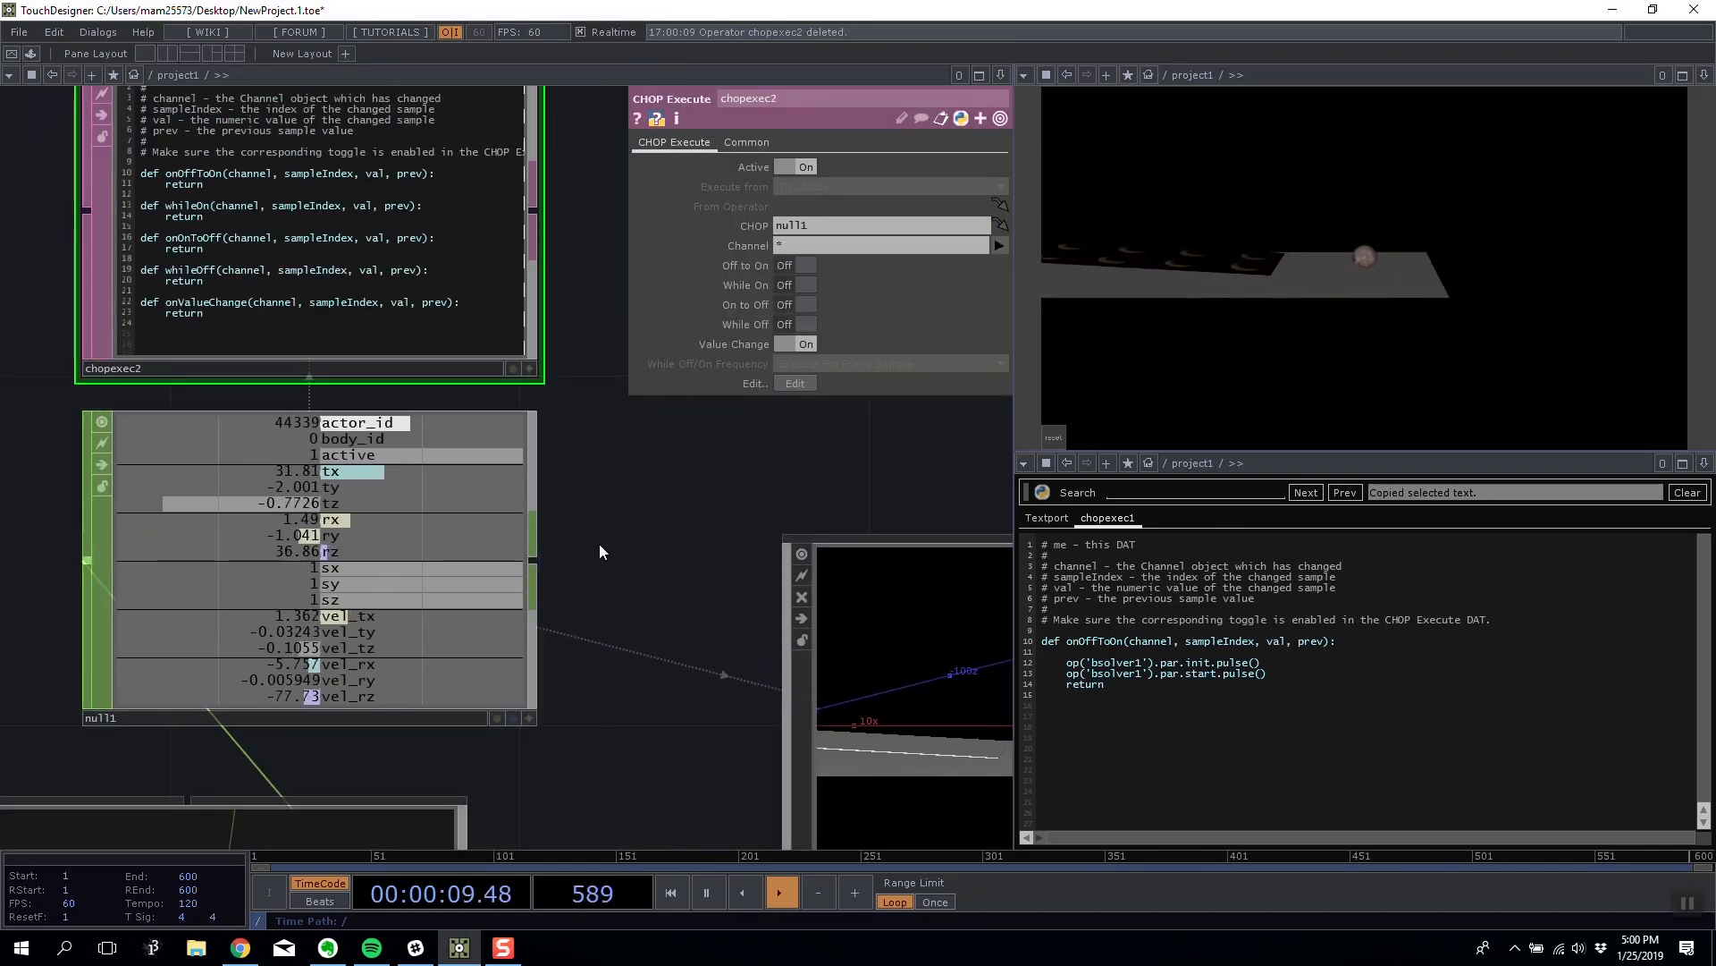
{"action": "right_click", "coordinate": [312, 150]}
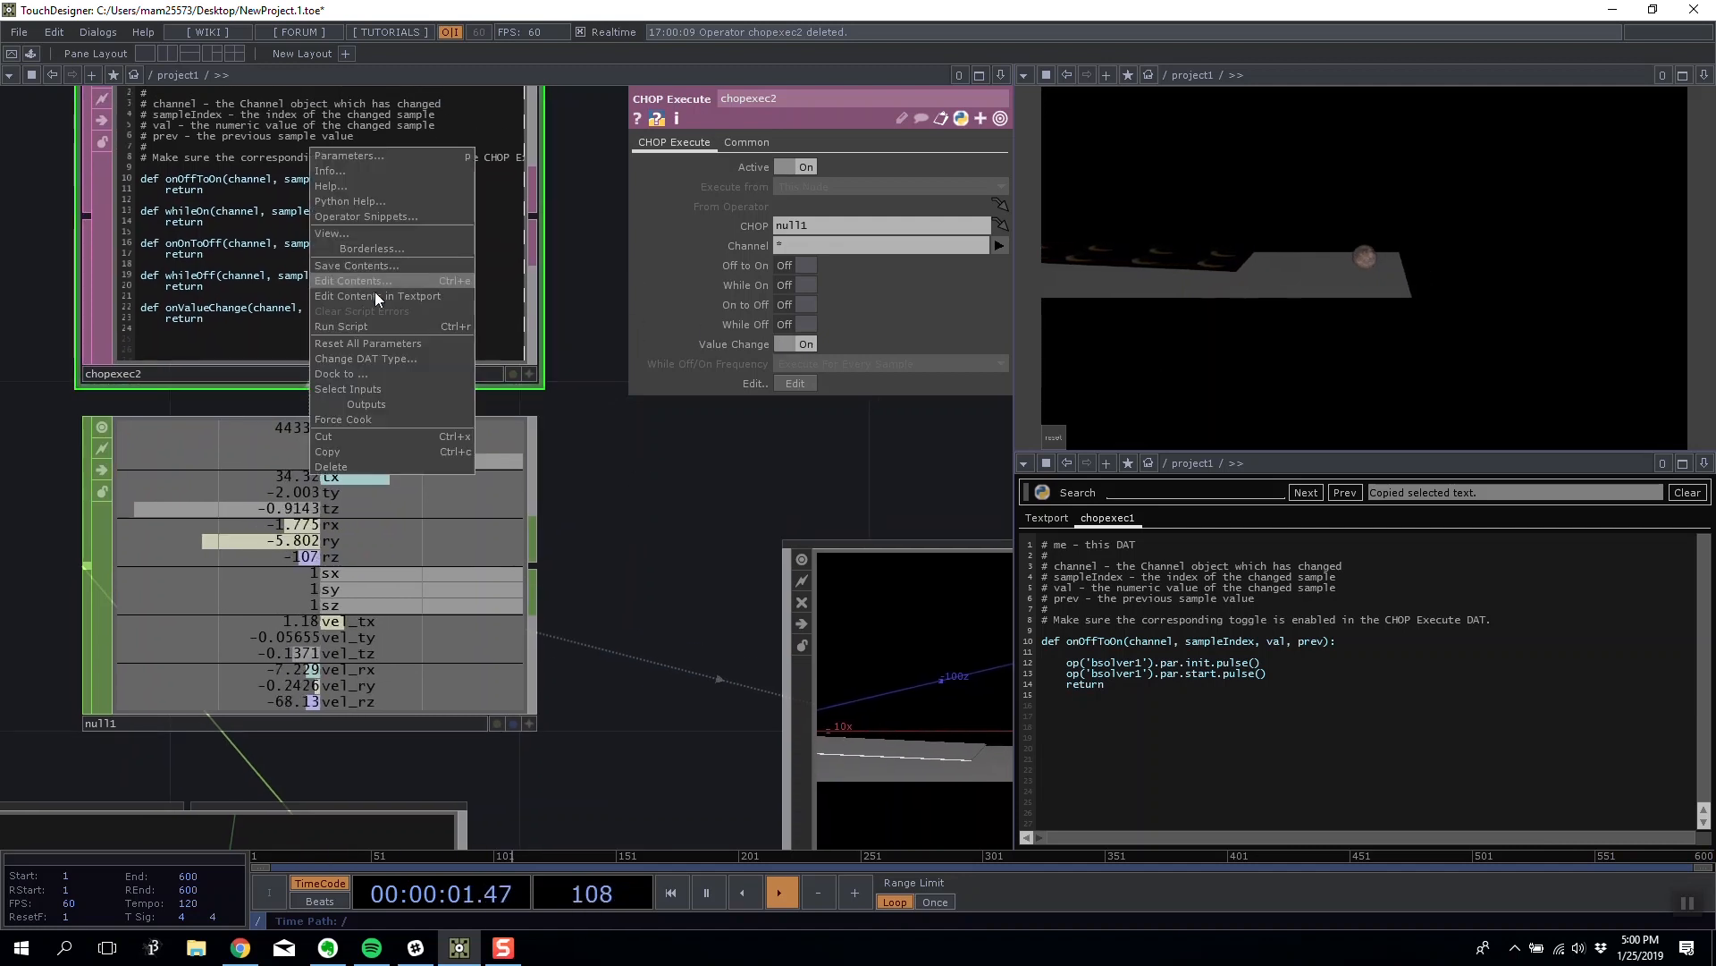
{"action": "left_click", "coordinate": [394, 296]}
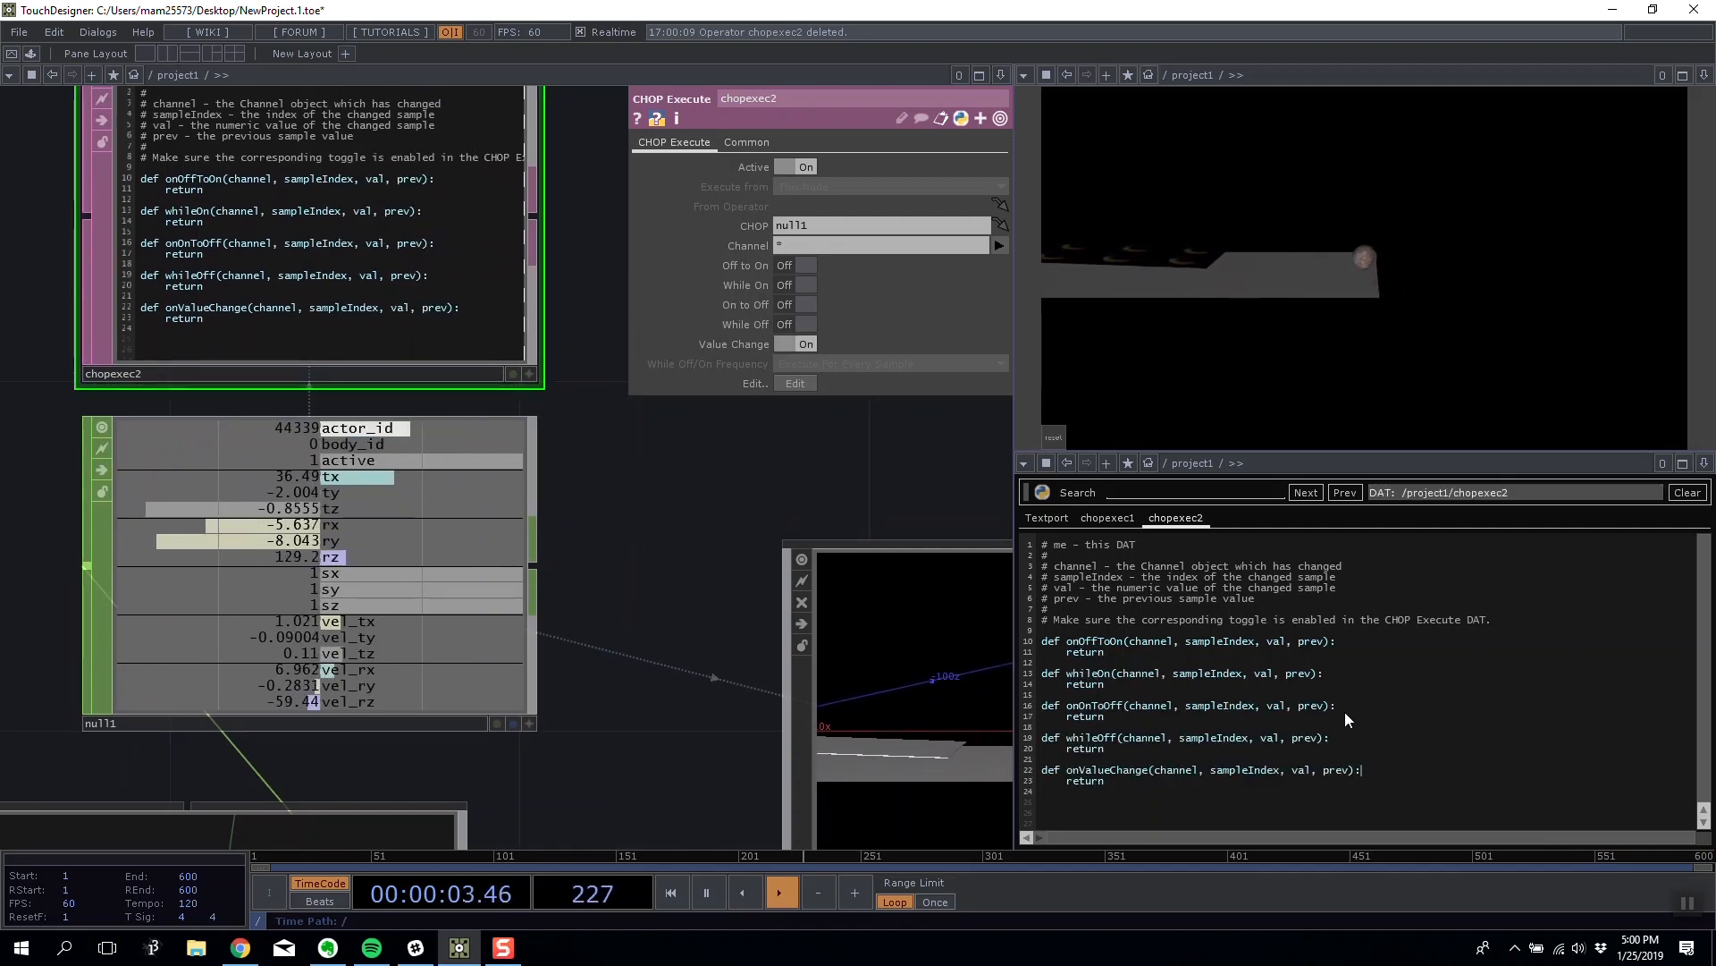
In chopexec2's onValueChange callback, add the condition if channel.name == 'ty': above the return line.
{"action": "key", "text": "Return"}
{"action": "key", "text": "Return"}
{"action": "type", "text": "if "}
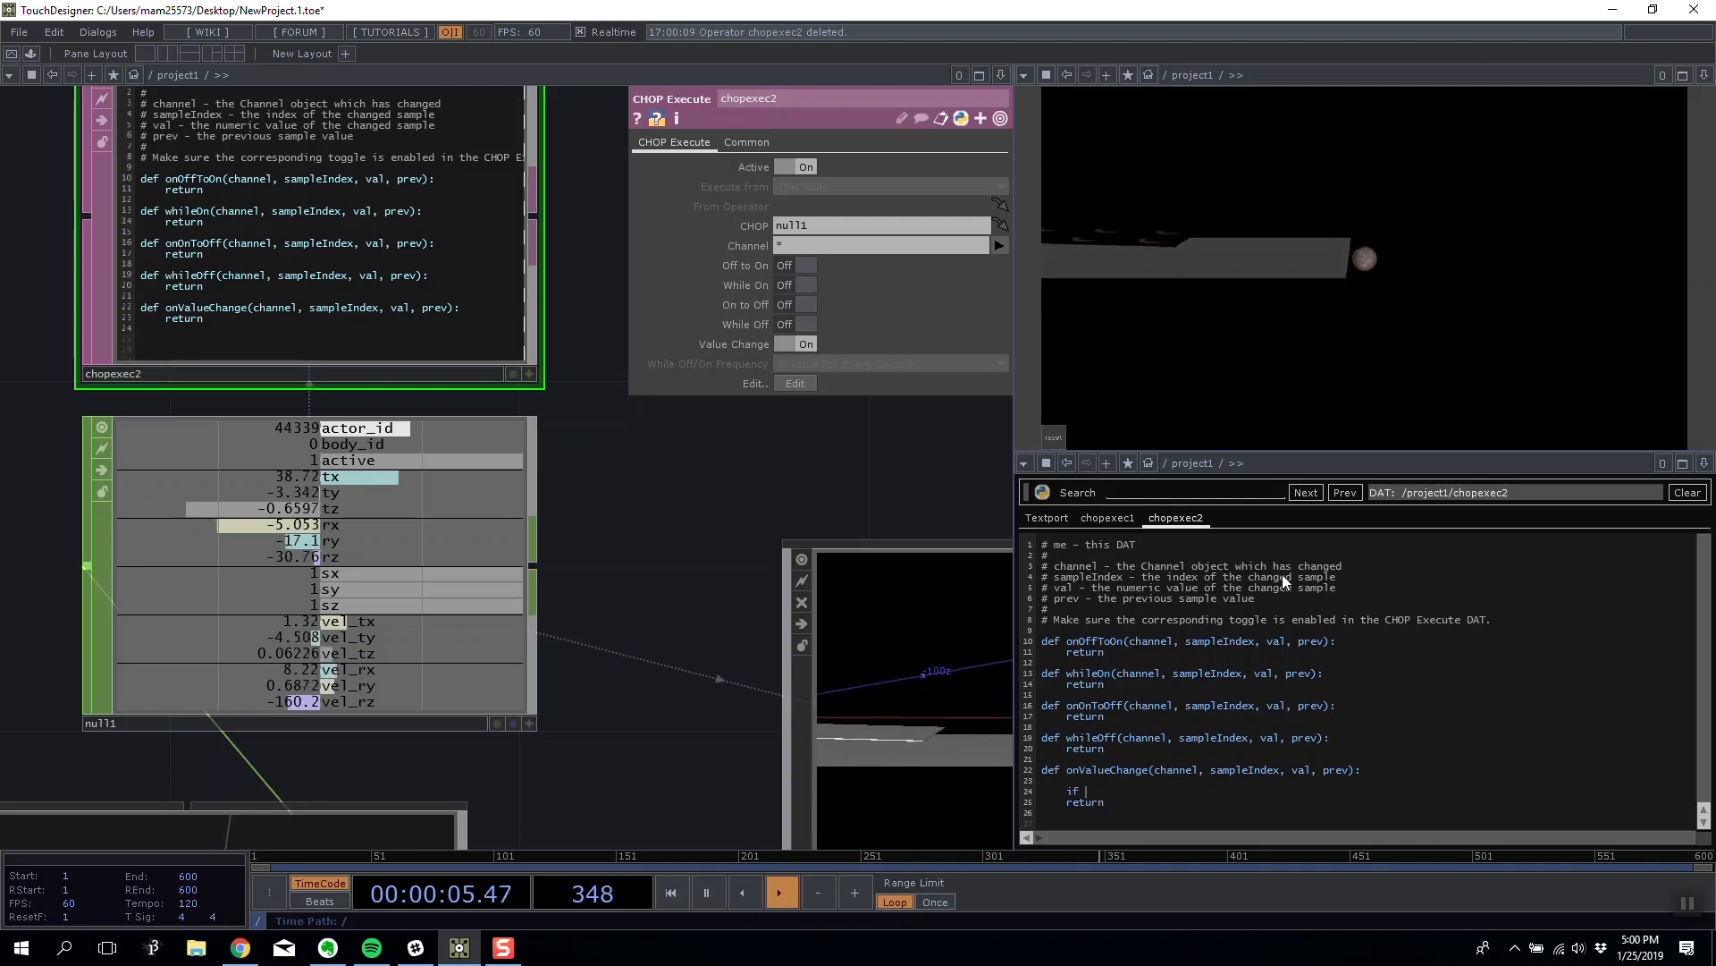
{"action": "type", "text": "channel.name"}
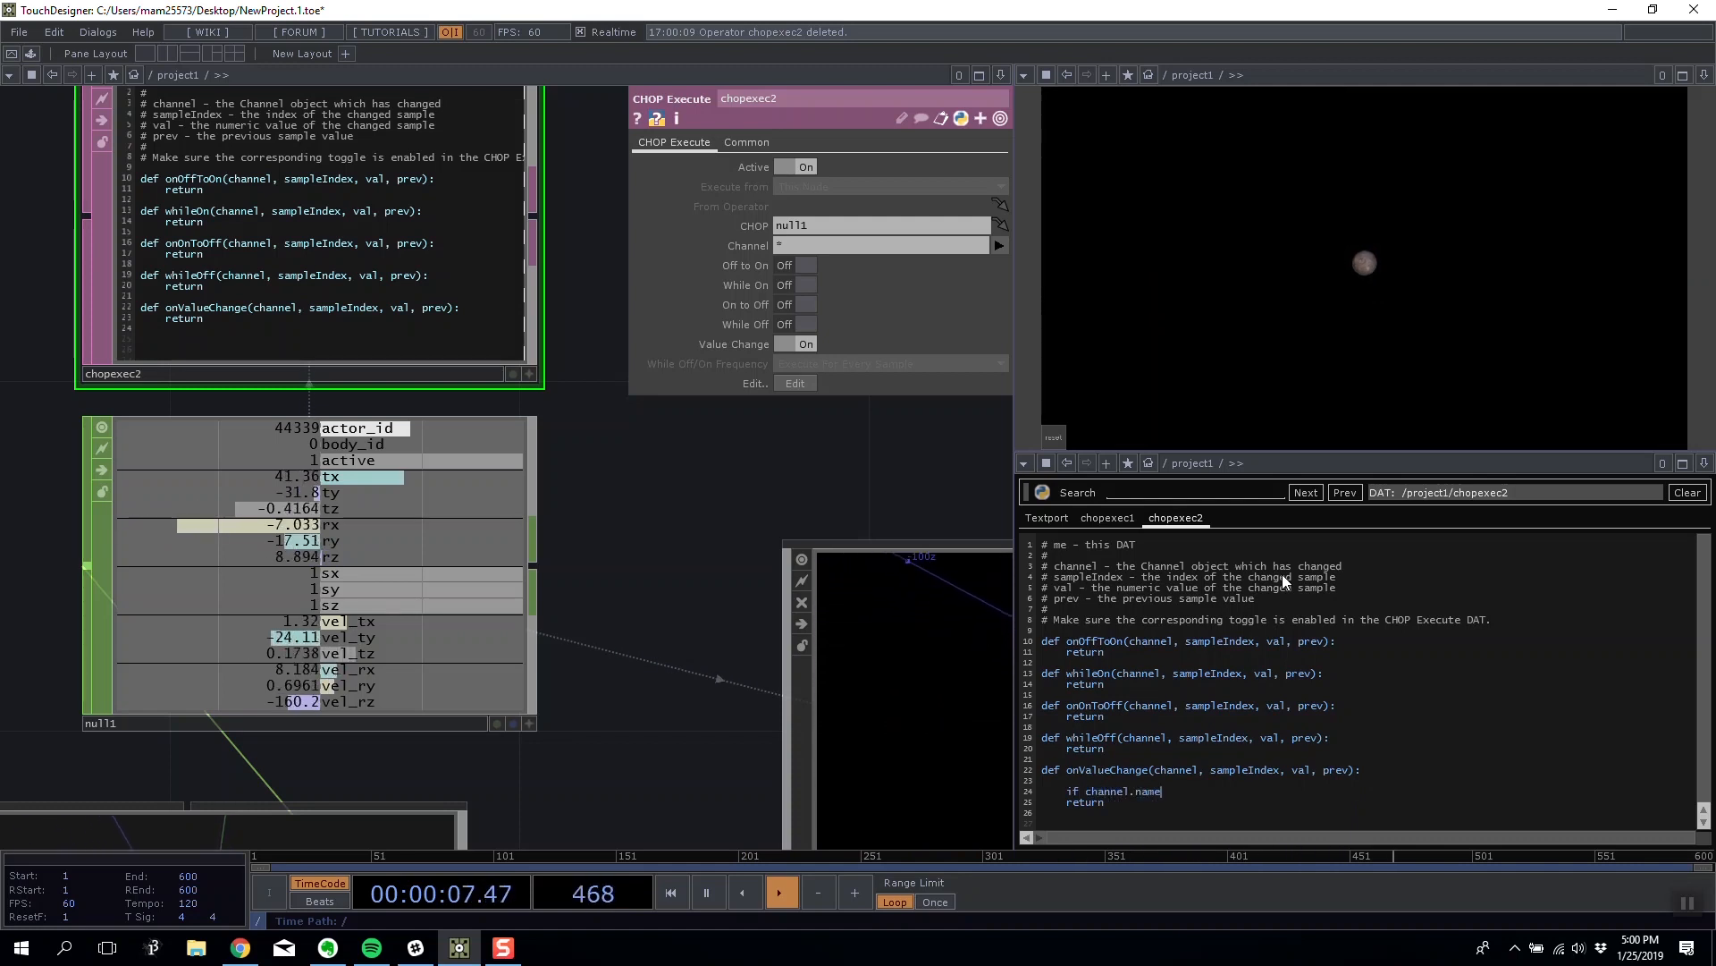
{"action": "type", "text": " =="}
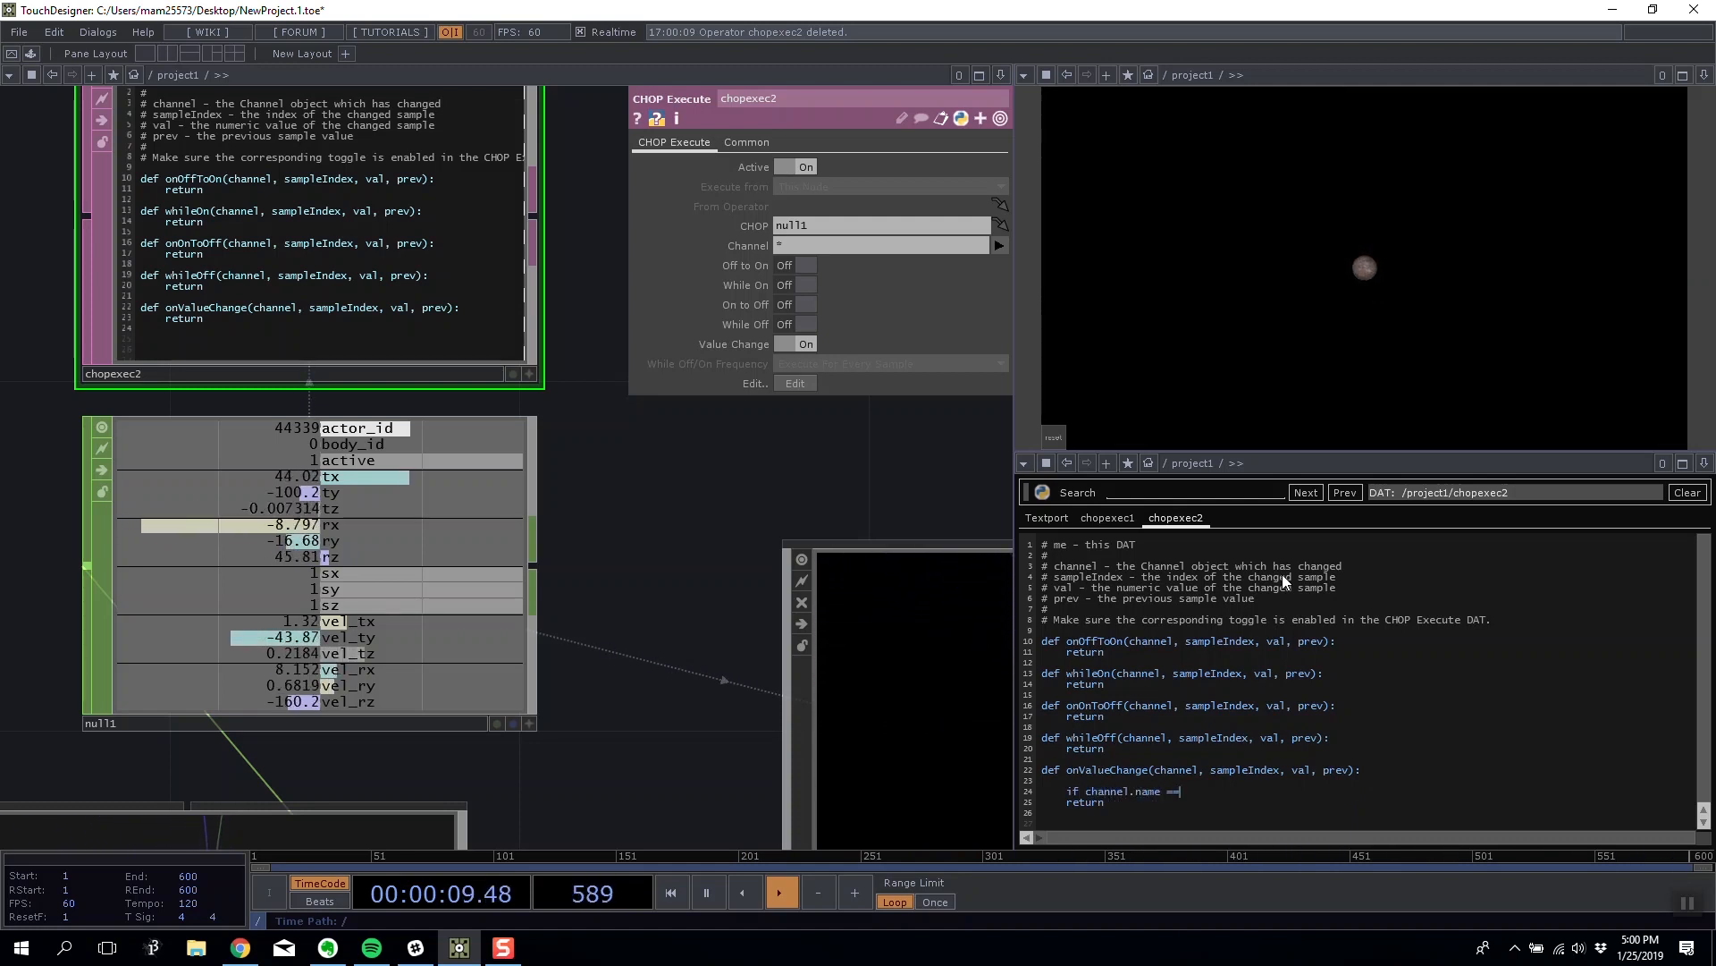
{"action": "type", "text": " 't"}
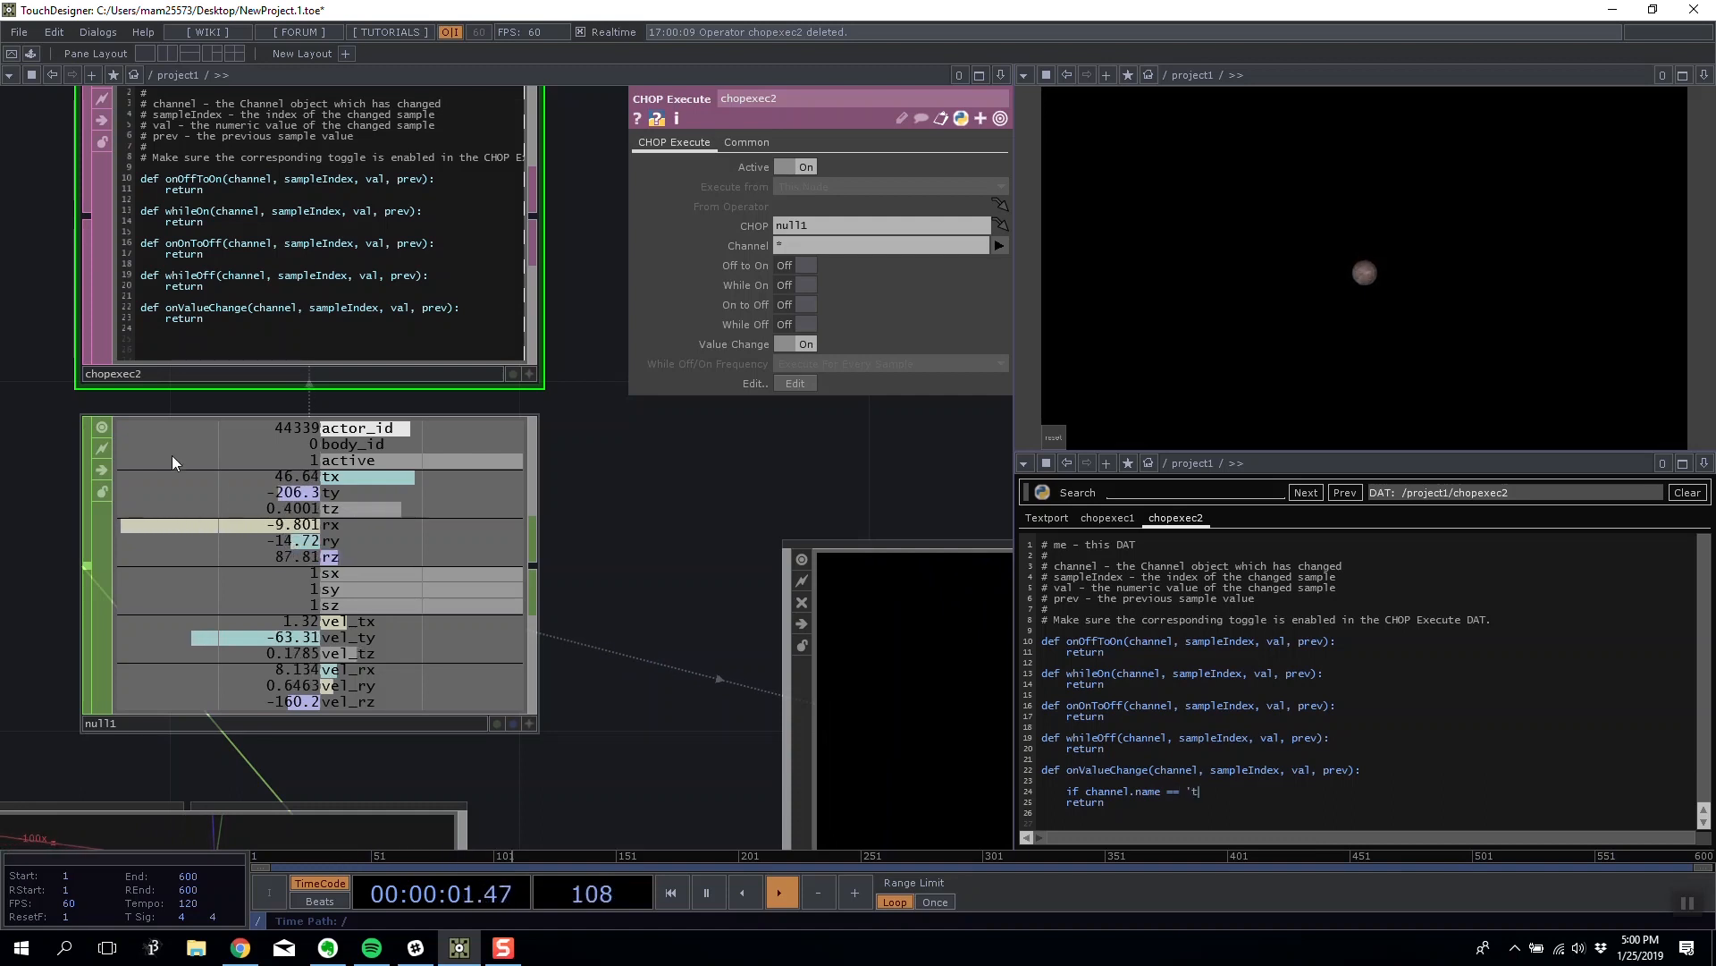
{"action": "type", "text": "y':"}
{"action": "key", "text": "Return"}
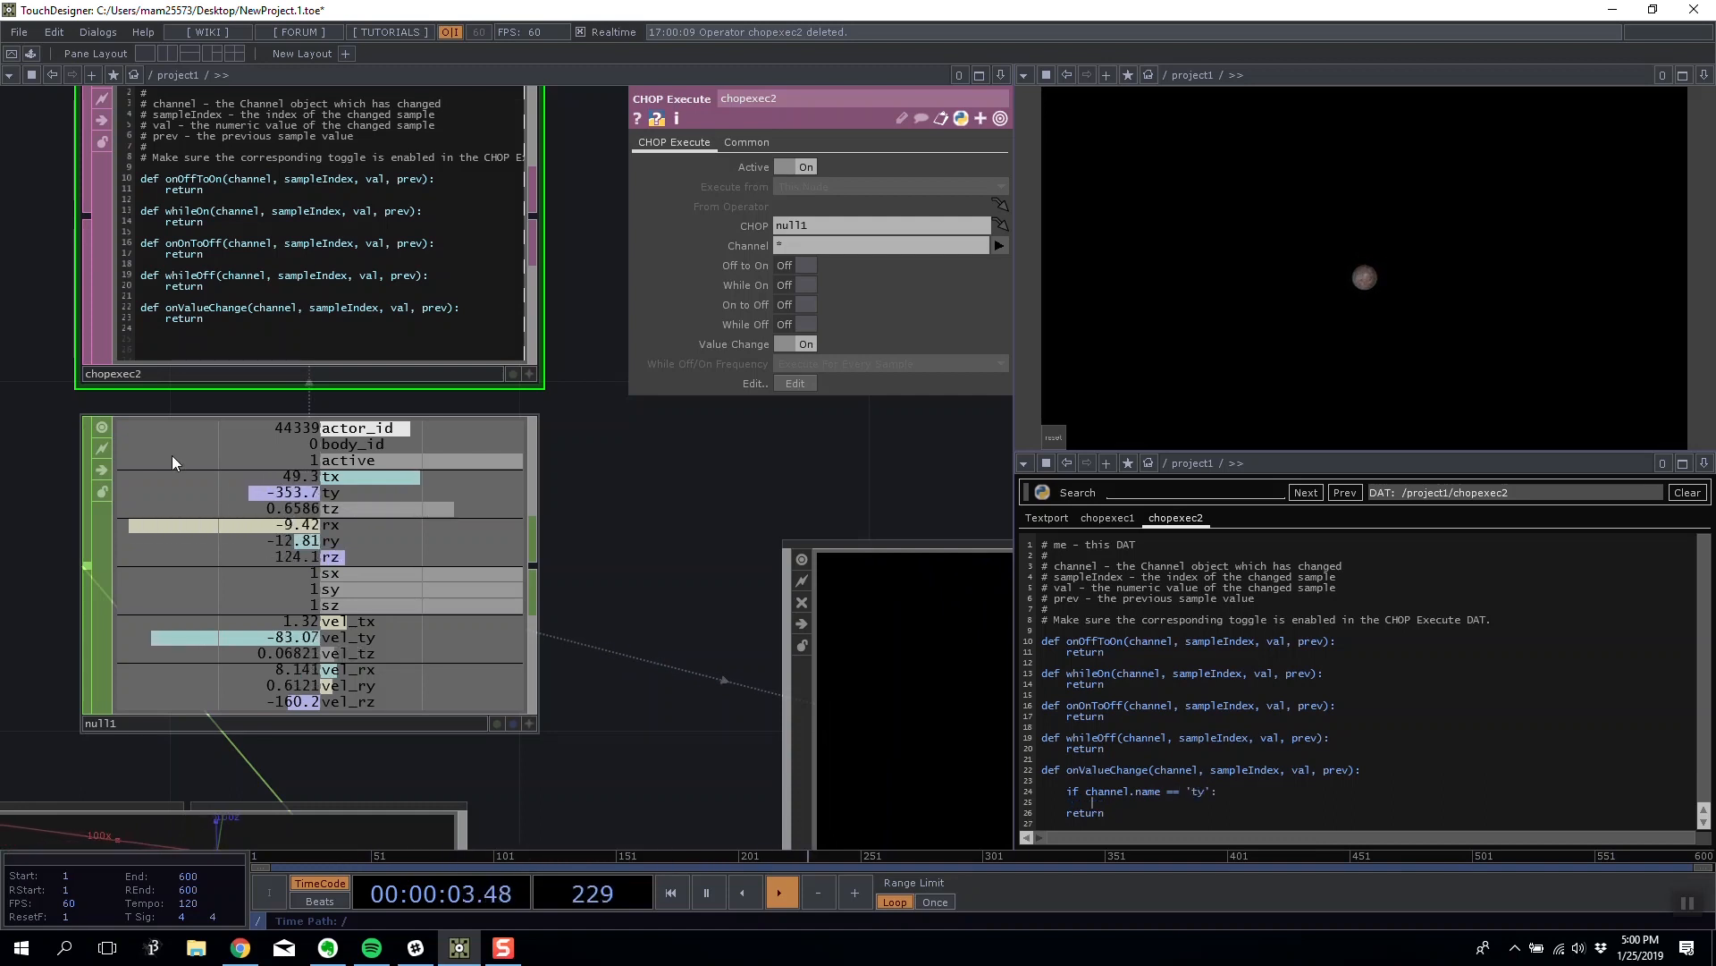
Nest the condition if val <= -50: inside the 'ty' channel check and start a new line beneath it.
{"action": "type", "text": "if val"}
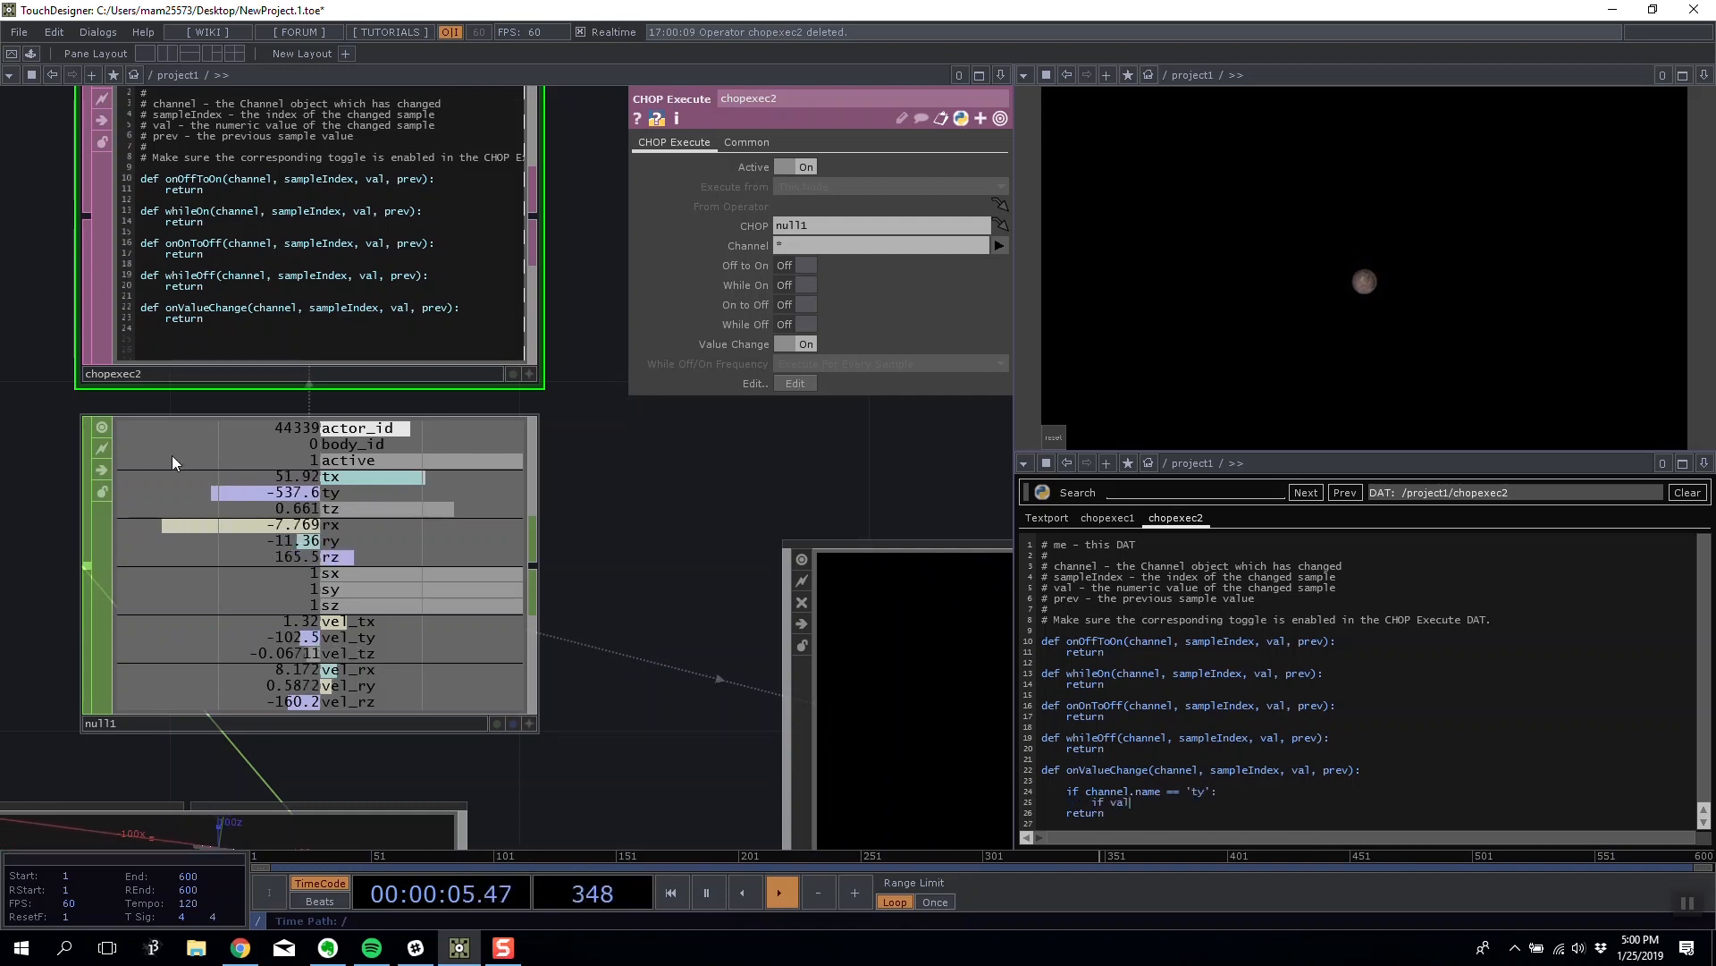
{"action": "type", "text": " <="}
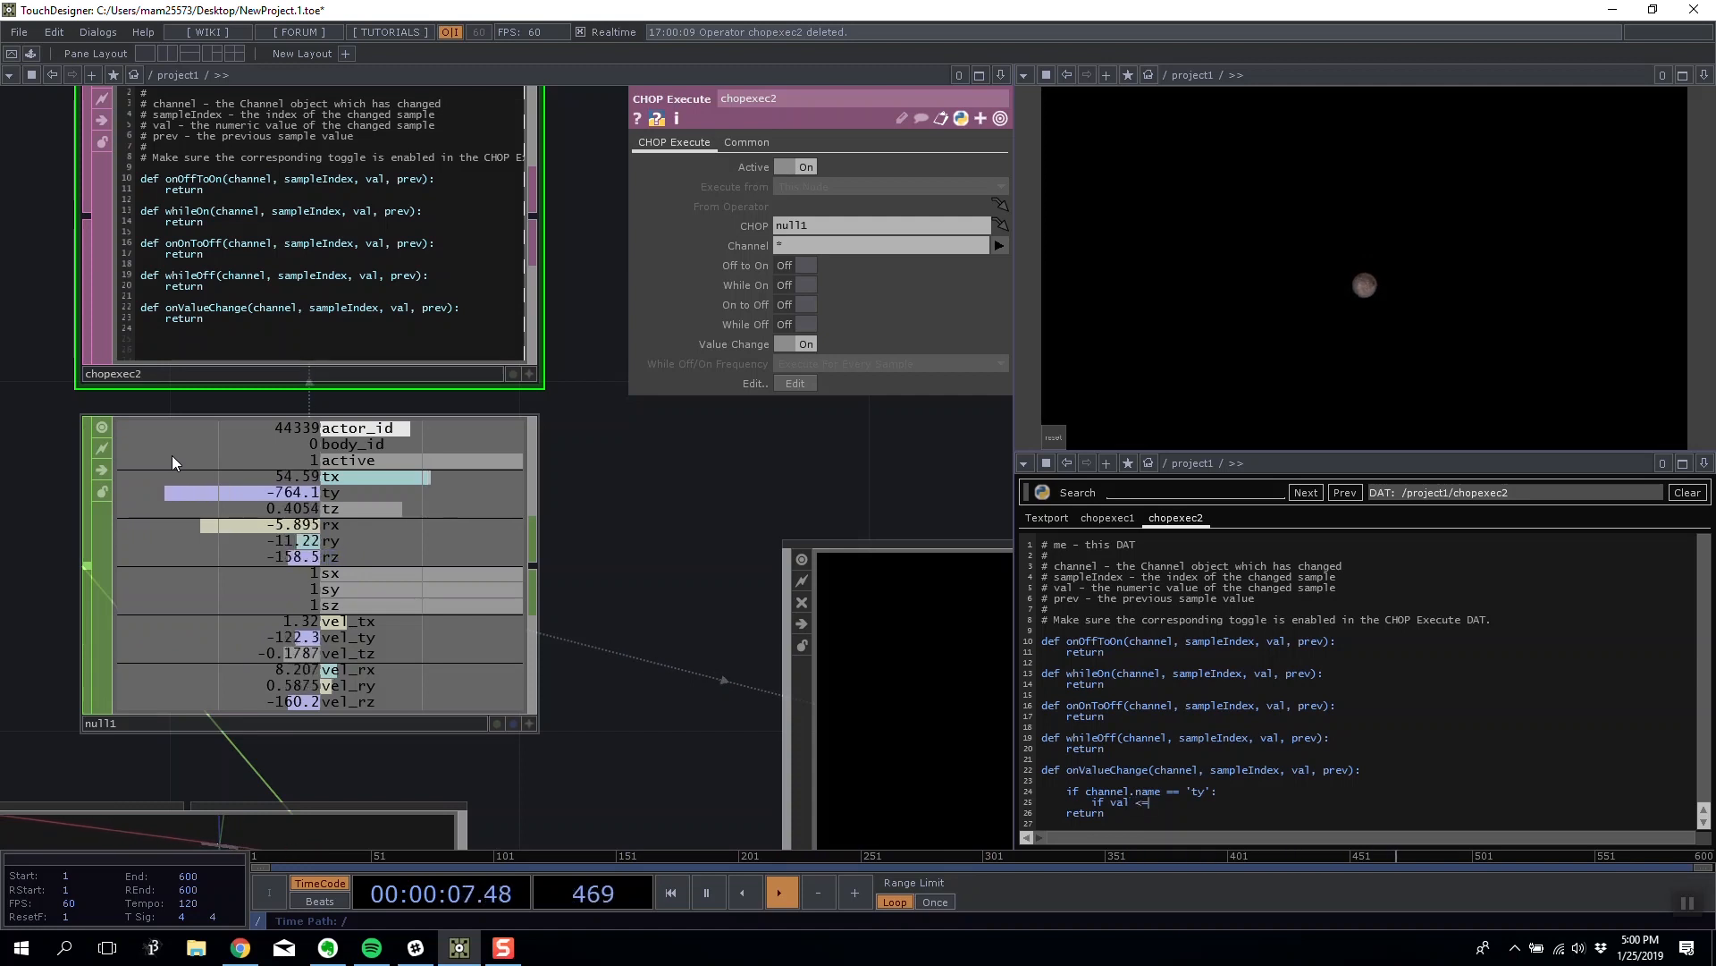
{"action": "type", "text": " -50"}
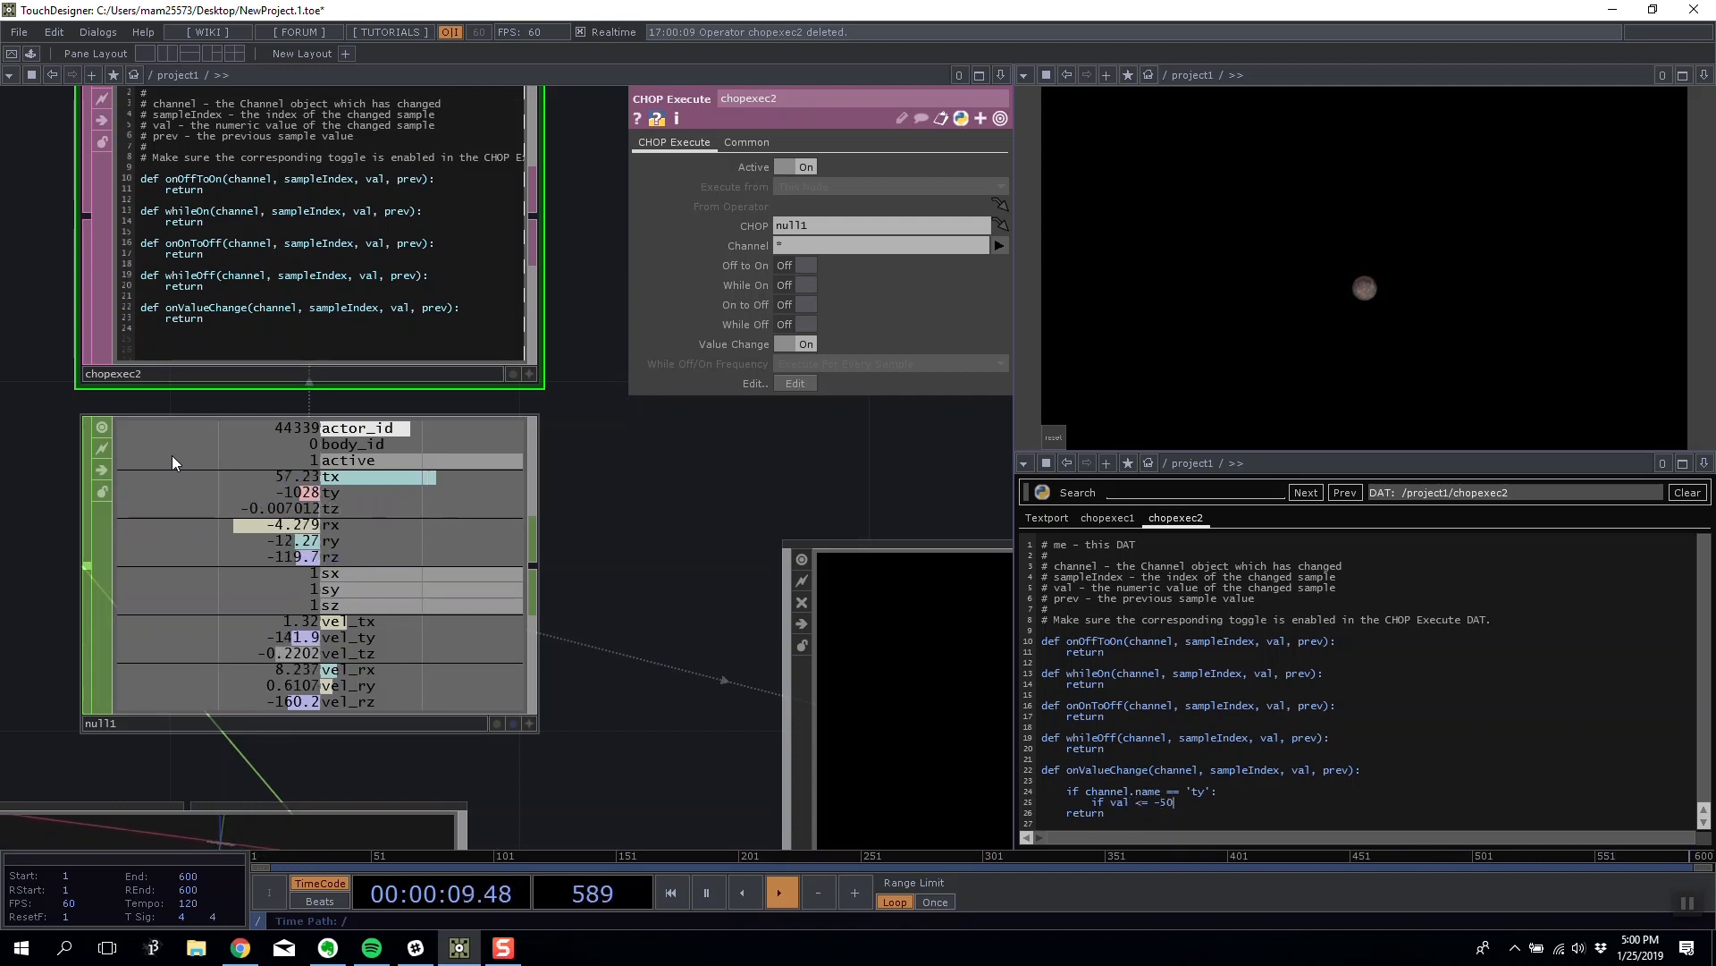
{"action": "type", "text": ":"}
{"action": "key", "text": "Return"}
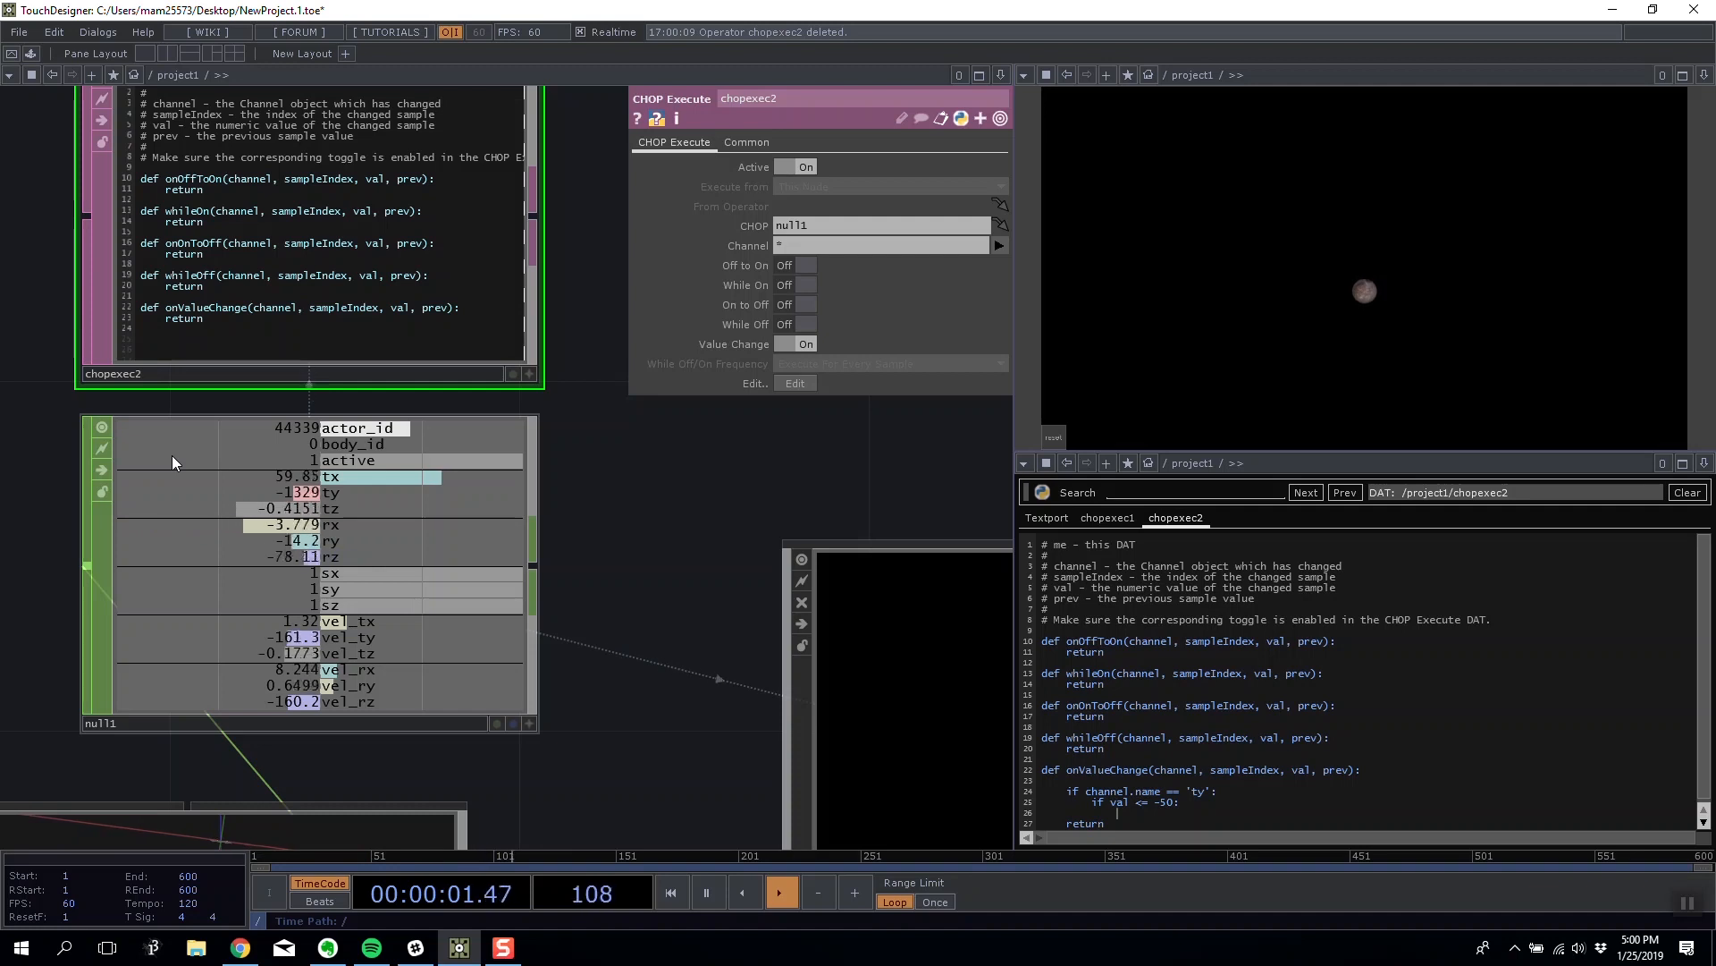
Copy the bsolver1 init and start pulse lines from chopexec1's script into chopexec2 below the if val <= -50: condition.
{"action": "left_click_drag", "start_coordinate": [548, 427], "coordinate": [241, 291]}
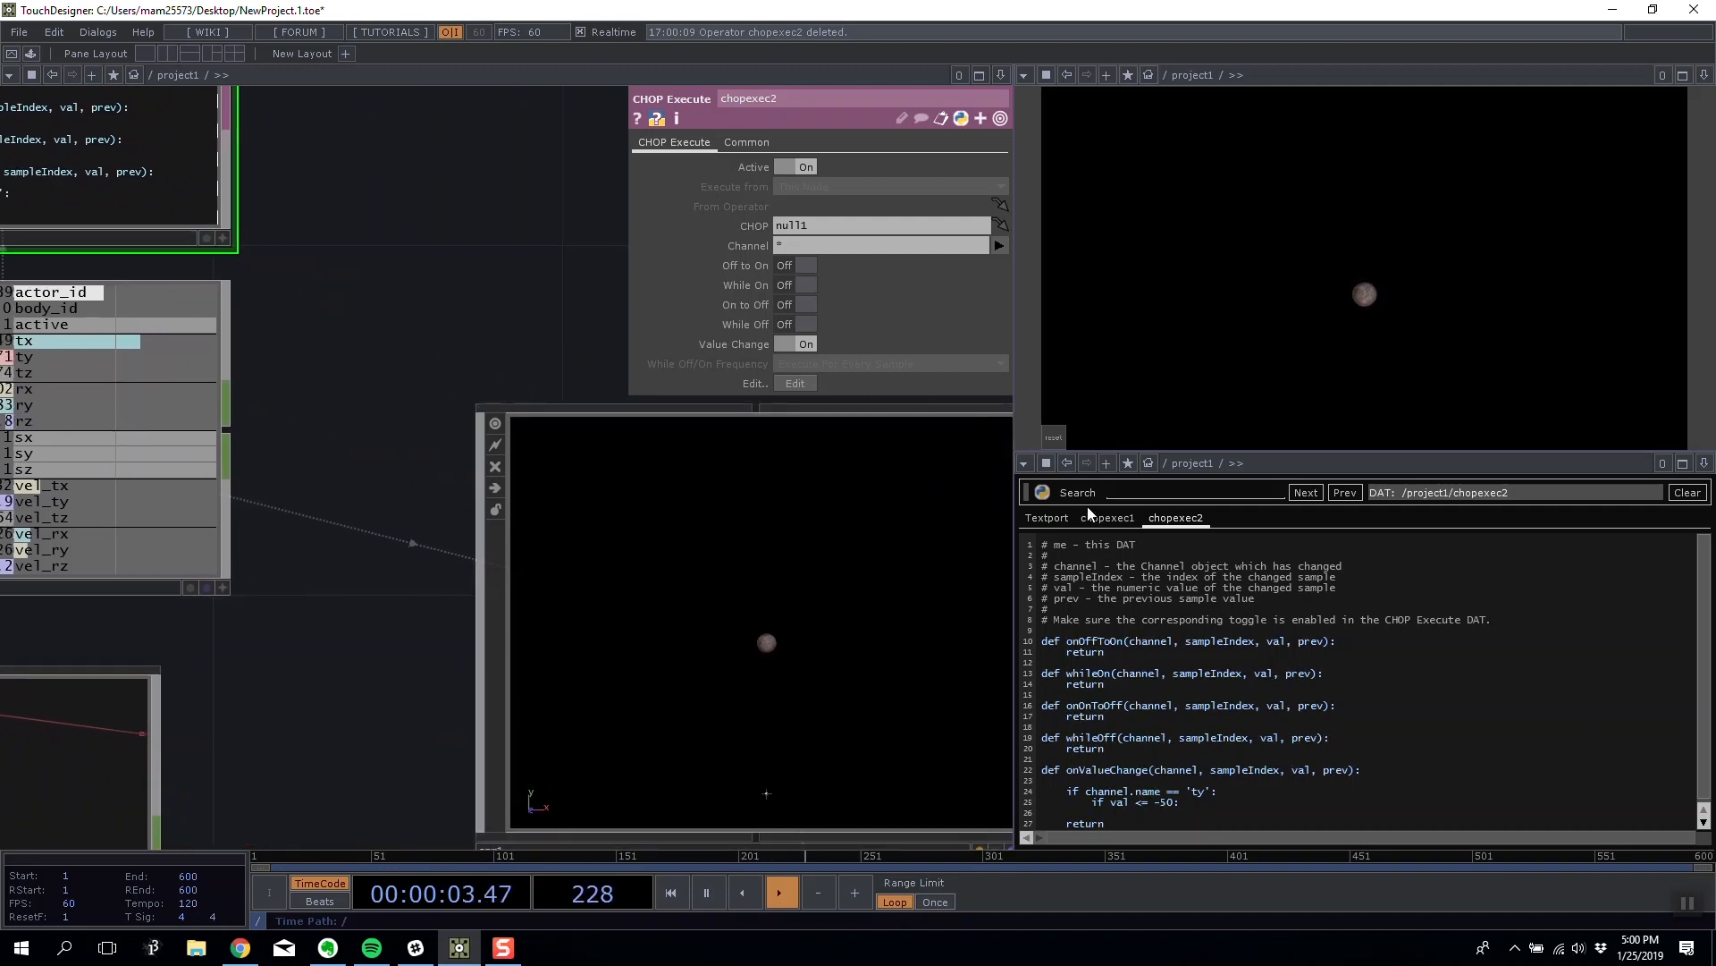
{"action": "left_click", "coordinate": [1106, 517]}
{"action": "left_click_drag", "start_coordinate": [1278, 678], "coordinate": [954, 660]}
{"action": "key", "text": "ctrl+c"}
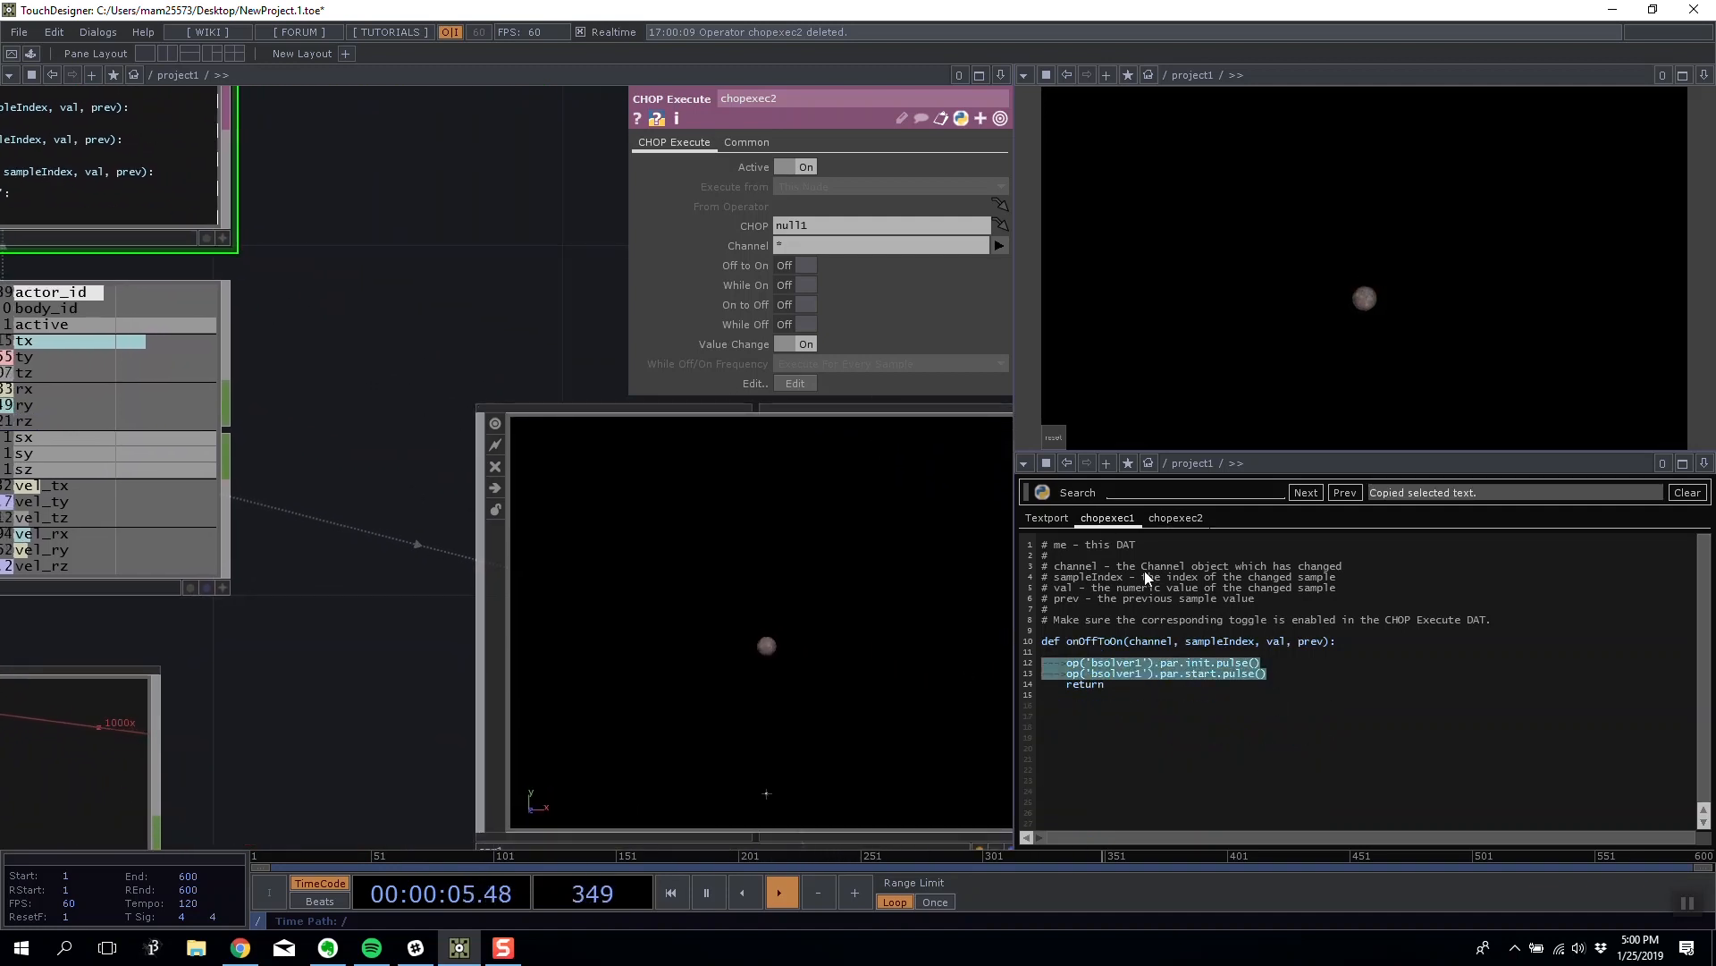
{"action": "left_click", "coordinate": [1178, 518]}
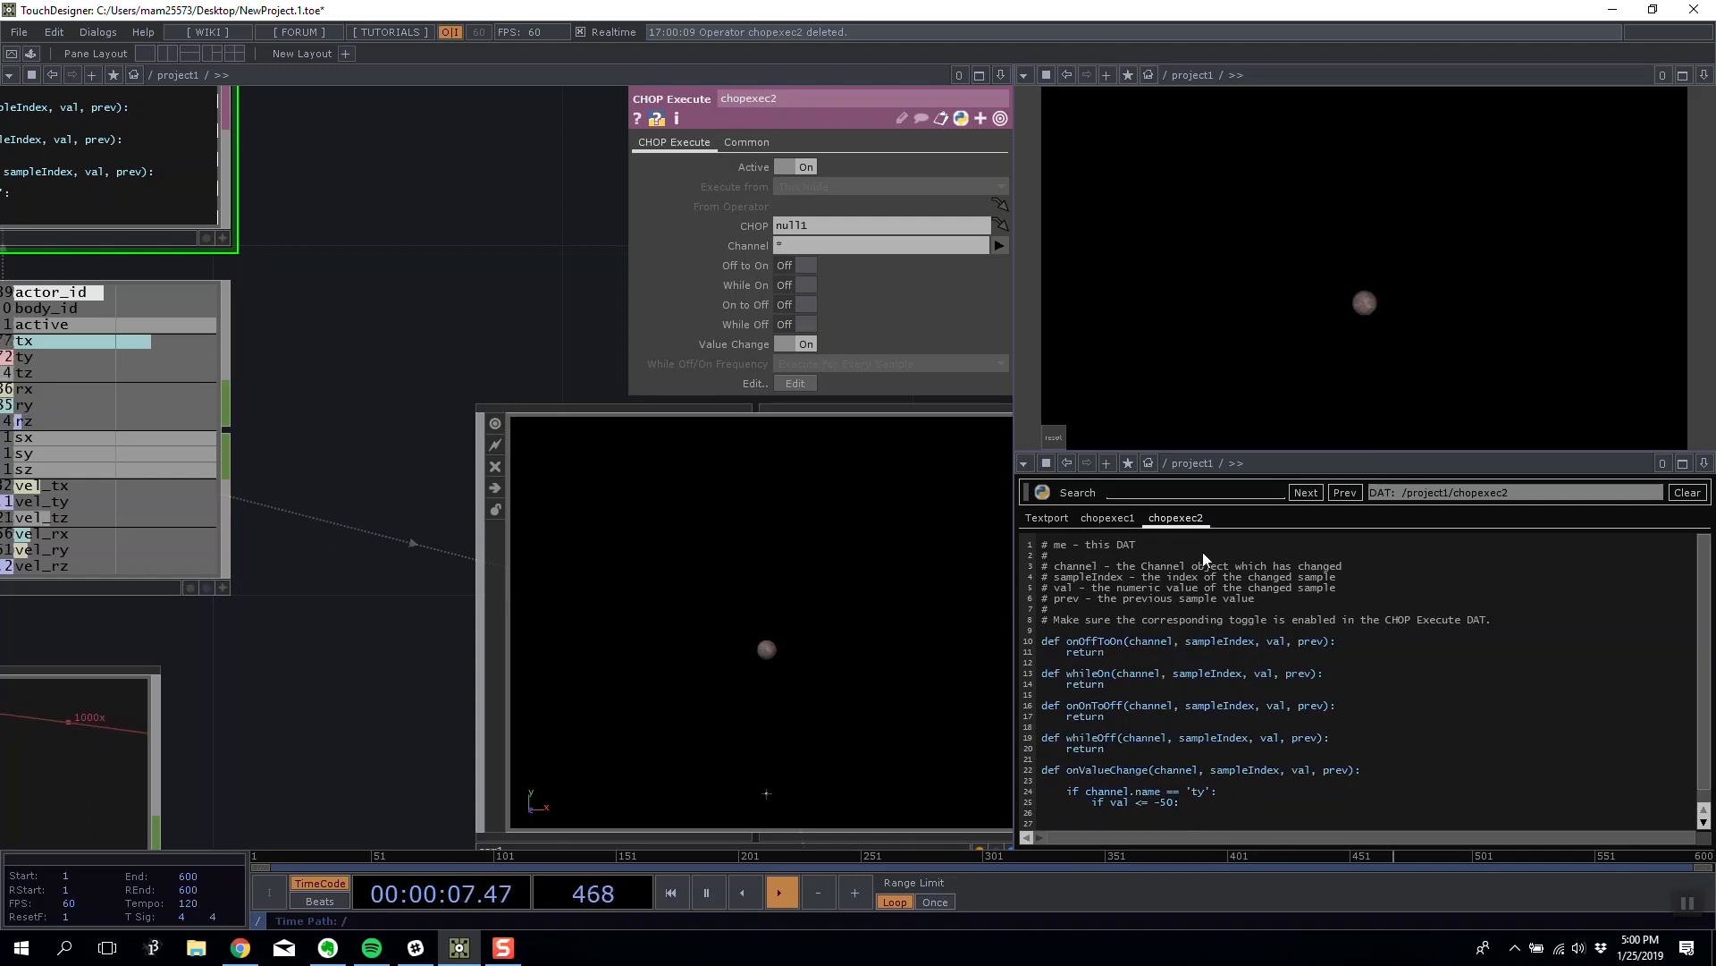
{"action": "key", "text": "ctrl+v"}
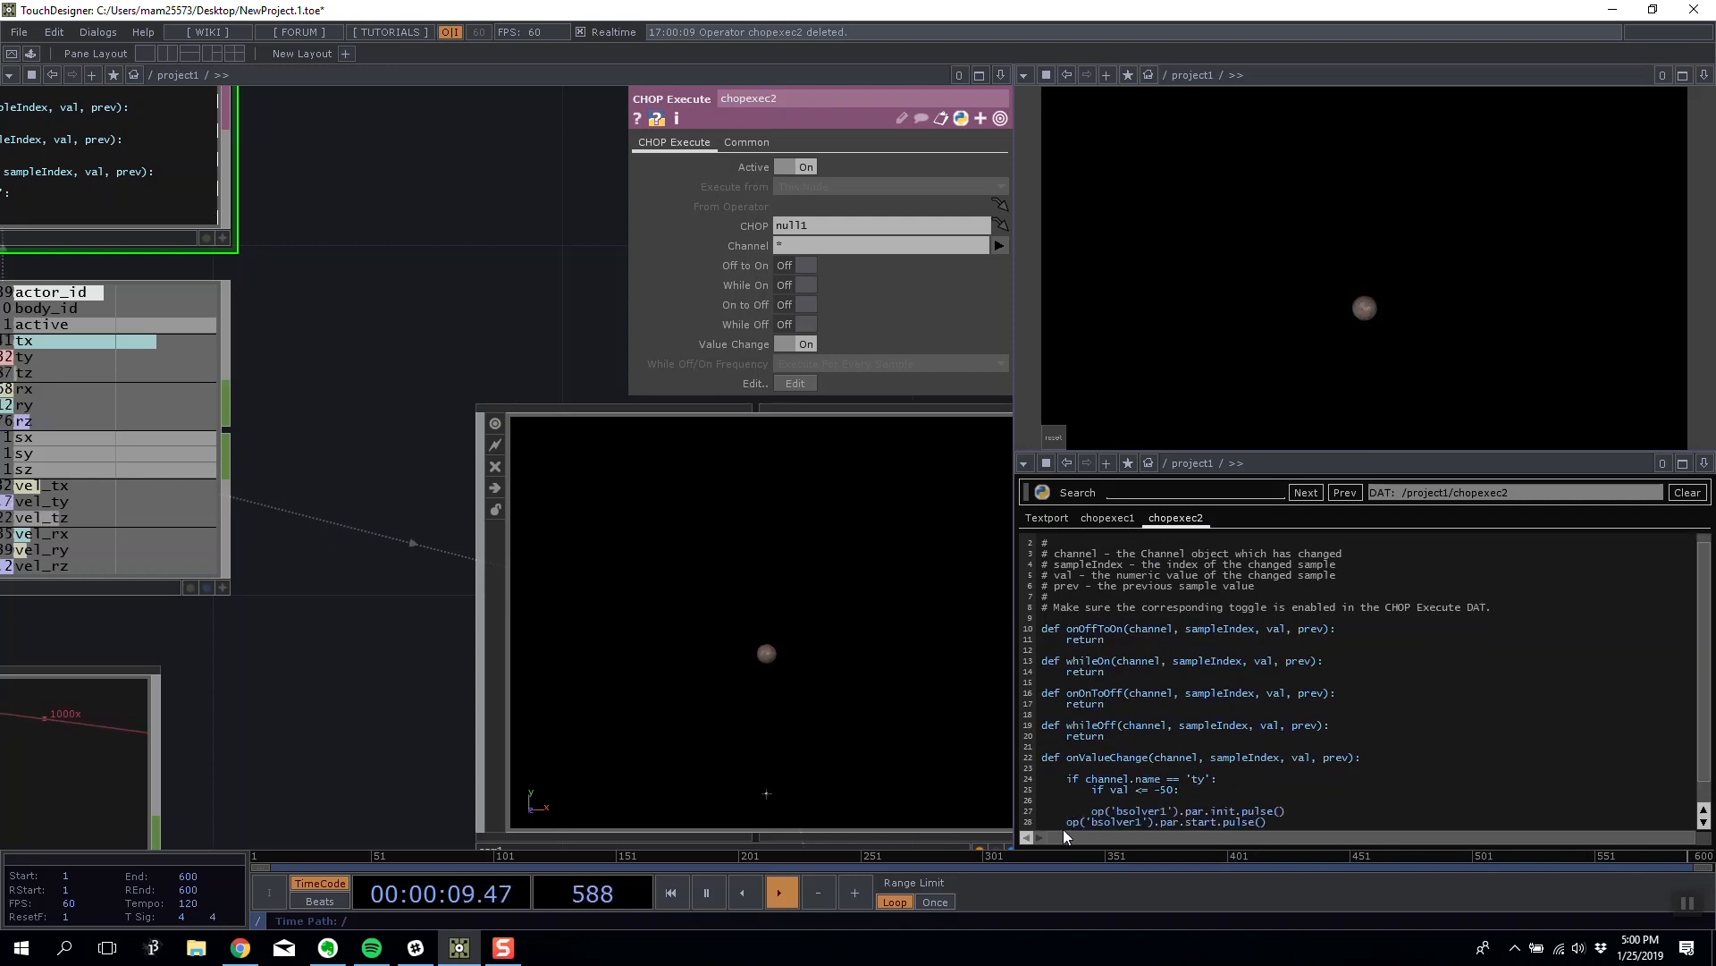
Restart the simulation with the reset button and indent both pasted bsolver1 pulse lines one level under if val <= -50:.
{"action": "scroll", "coordinate": [460, 337], "scroll_direction": "down", "scroll_amount": 3}
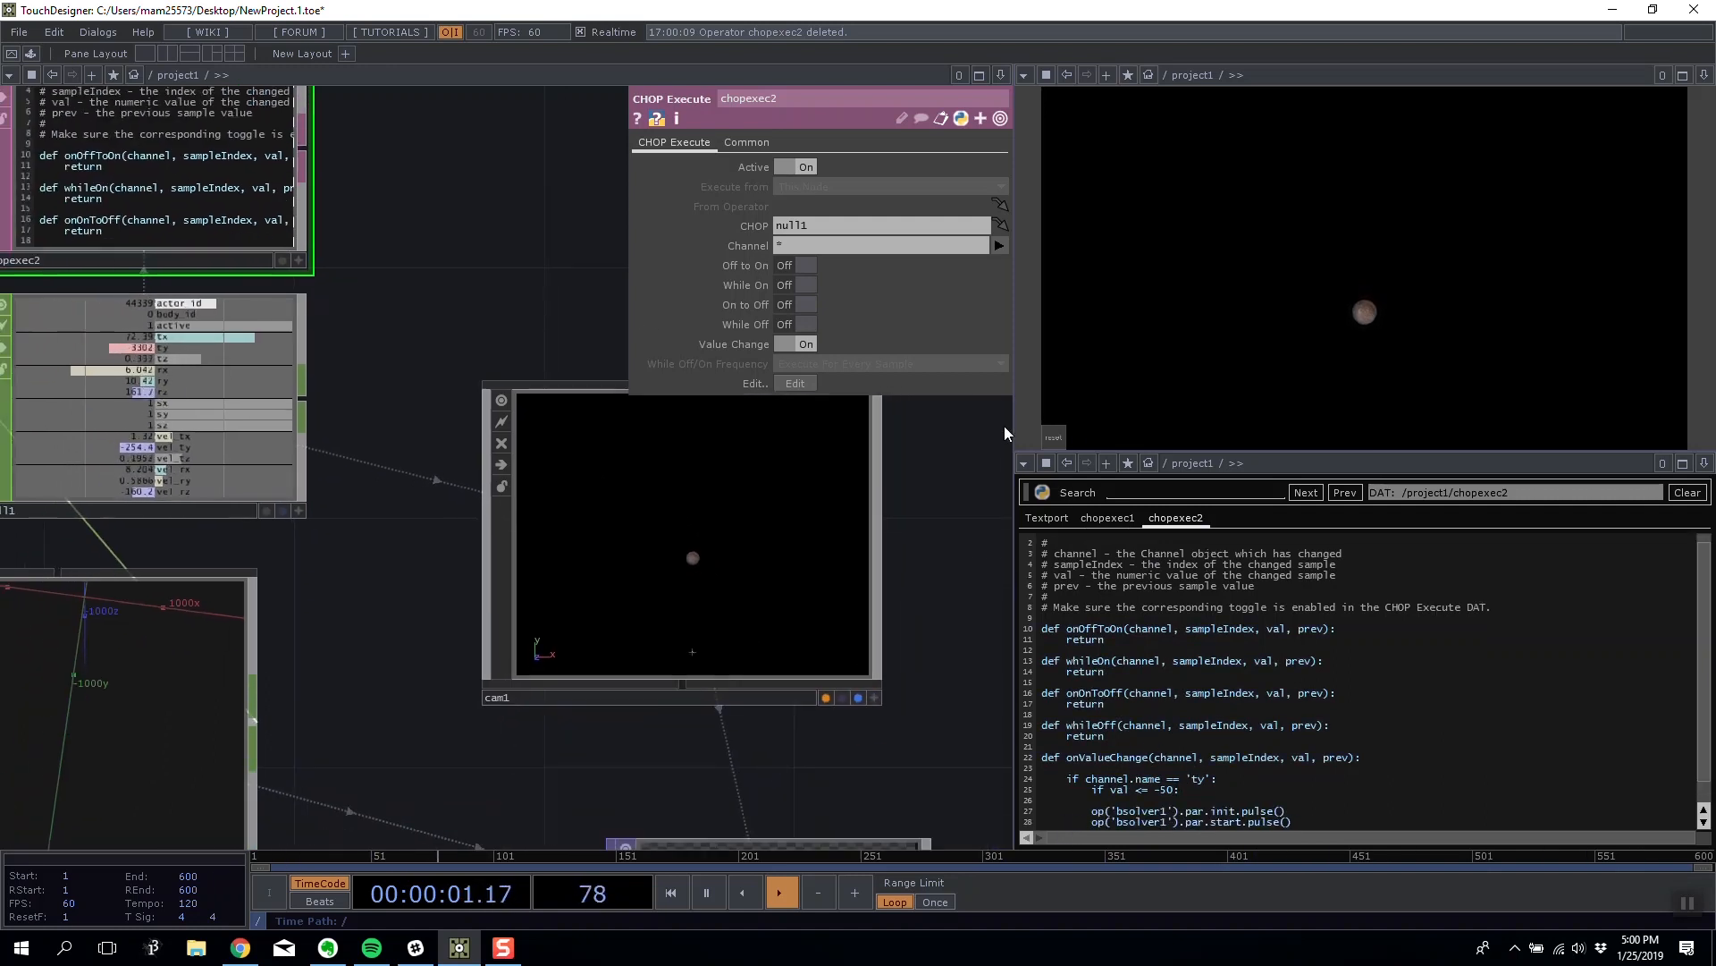
{"action": "left_click", "coordinate": [1062, 438]}
{"action": "left_click_drag", "start_coordinate": [451, 269], "coordinate": [501, 319]}
{"action": "left_click", "coordinate": [1091, 810]}
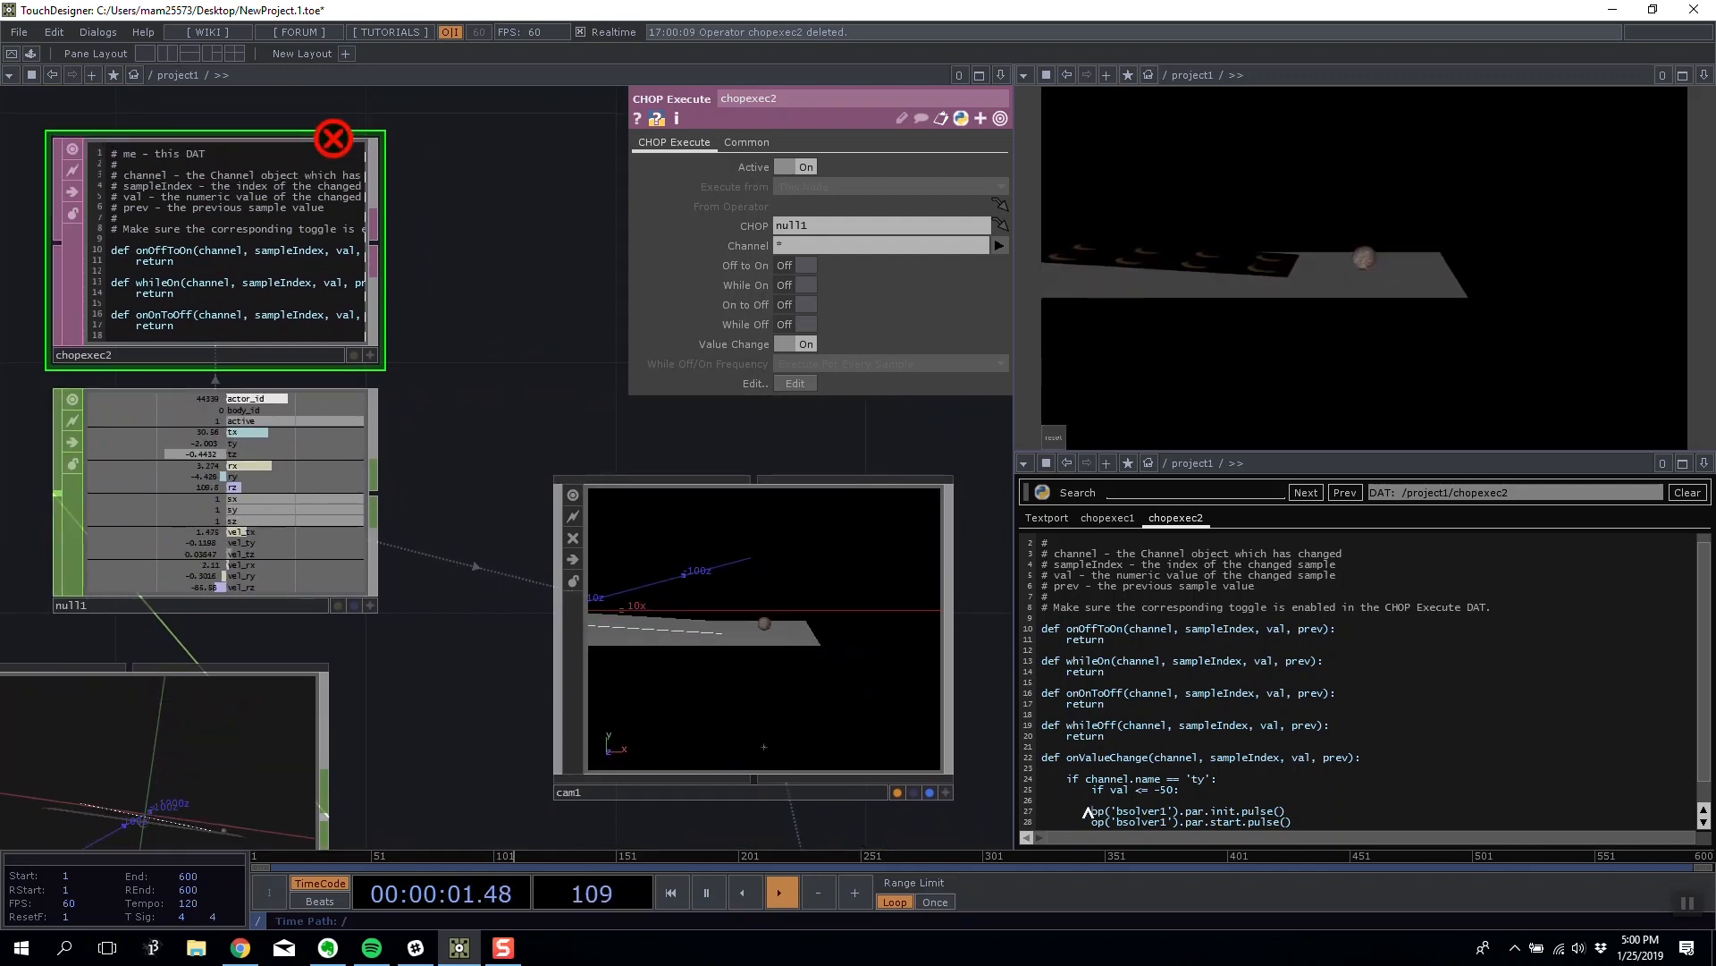
{"action": "key", "text": "Tab"}
{"action": "left_click", "coordinate": [1093, 822]}
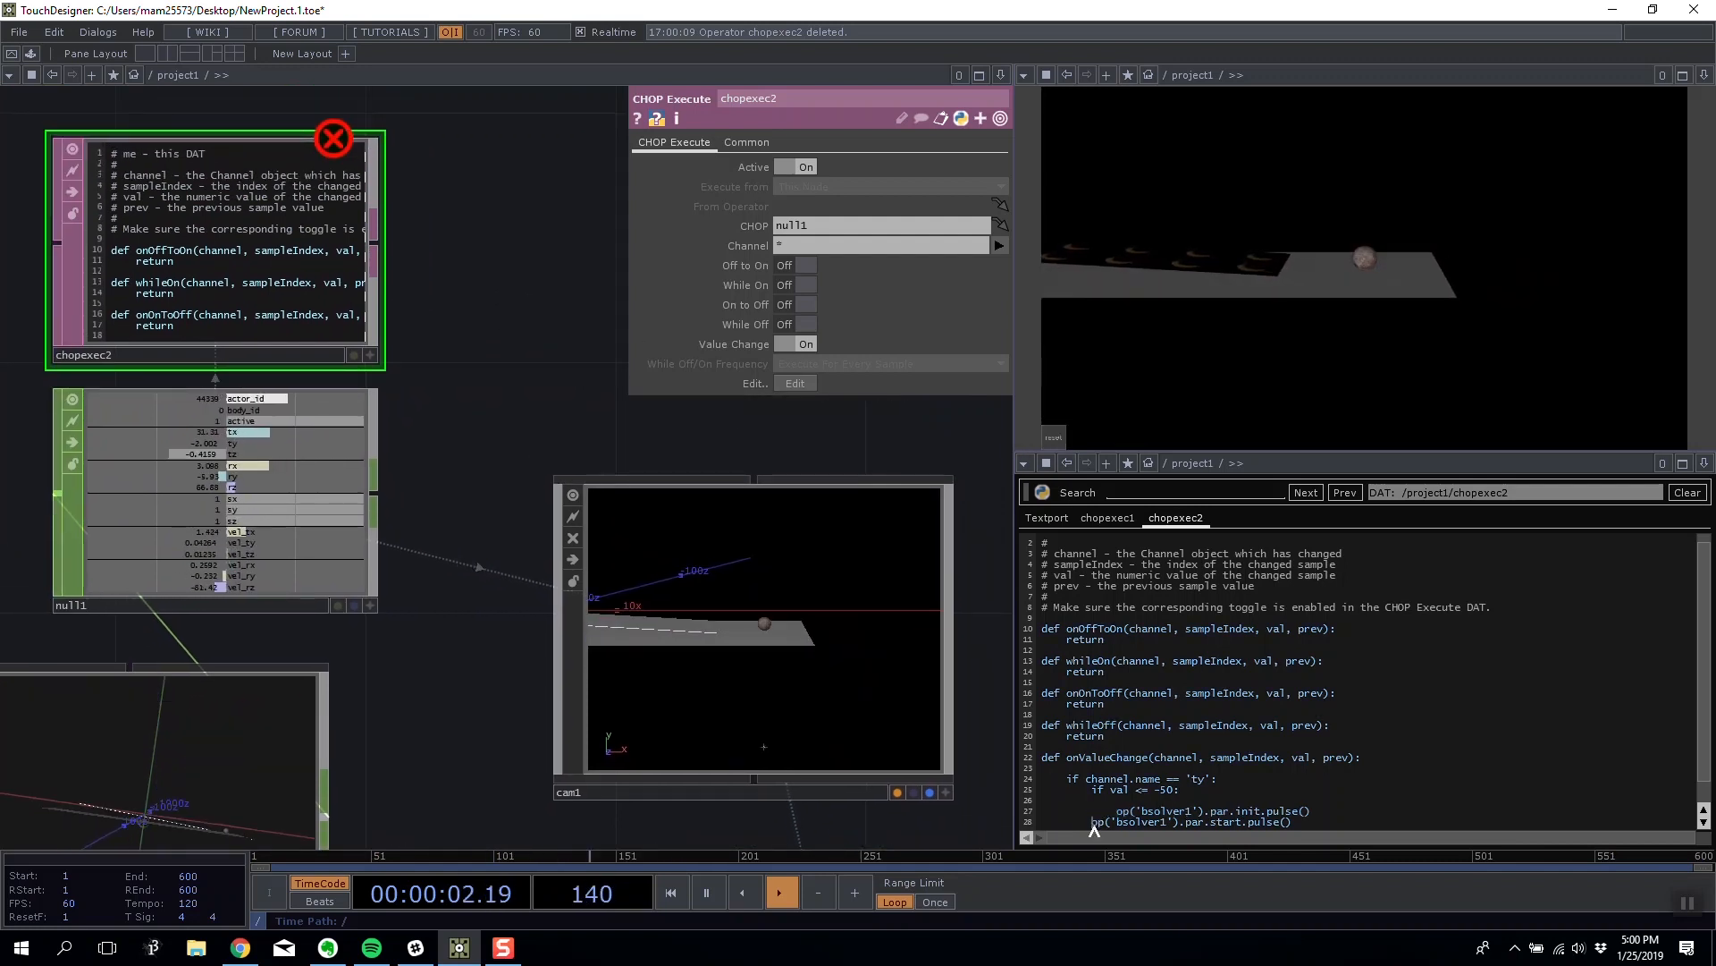
{"action": "key", "text": "Tab"}
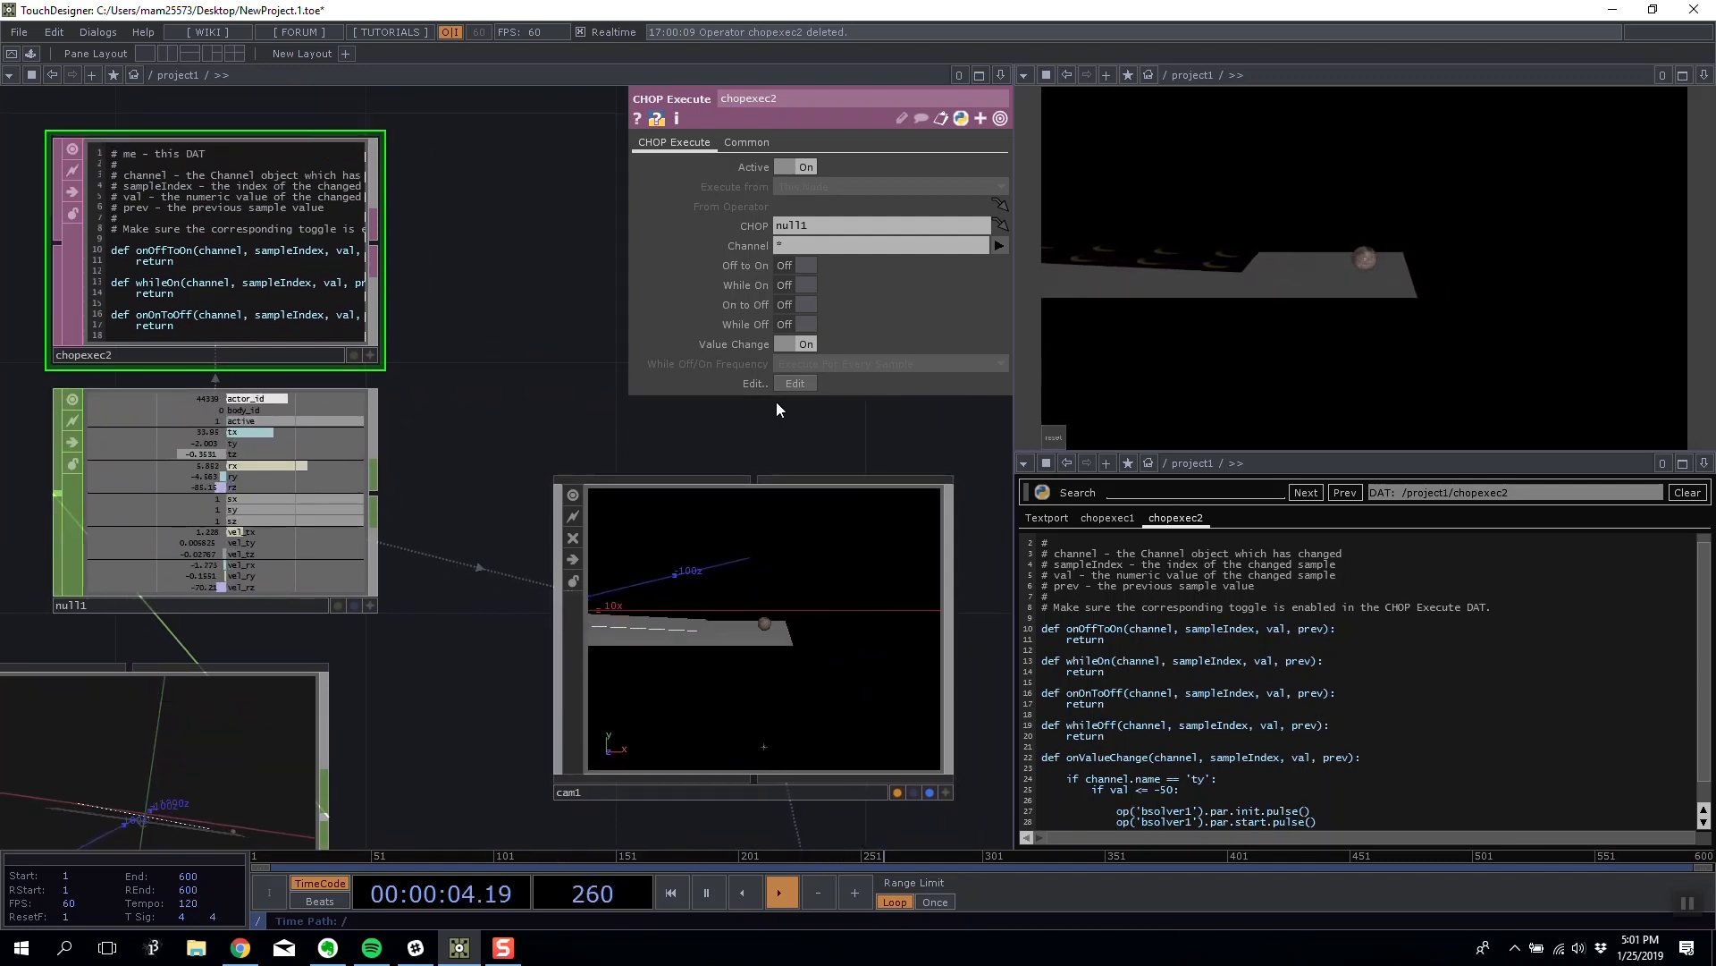